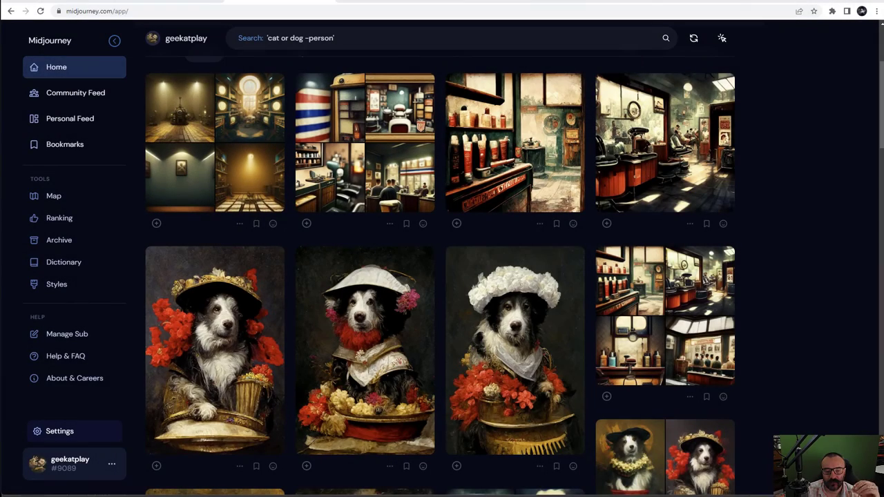
Step: Look through the generated images on the Midjourney home gallery, including the barber shop and Border collie pictures
{"action": "scroll", "coordinate": [414, 114], "scroll_direction": "down", "scroll_amount": 1}
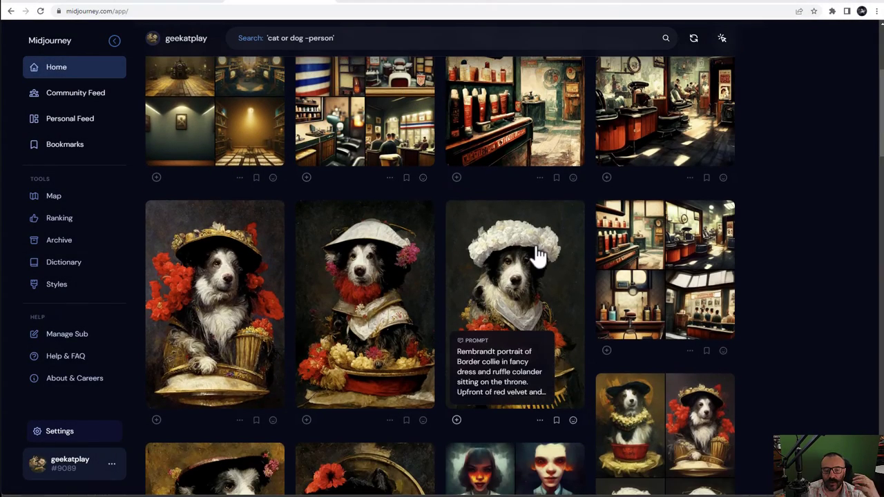
{"action": "mouse_move", "coordinate": [598, 237]}
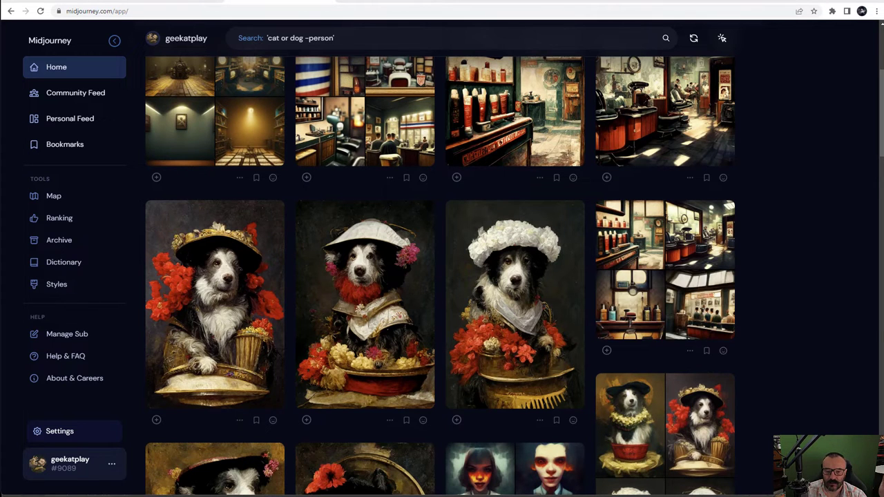
{"action": "scroll", "coordinate": [775, 276], "scroll_direction": "down", "scroll_amount": 2}
{"action": "scroll", "coordinate": [745, 280], "scroll_direction": "down", "scroll_amount": 2}
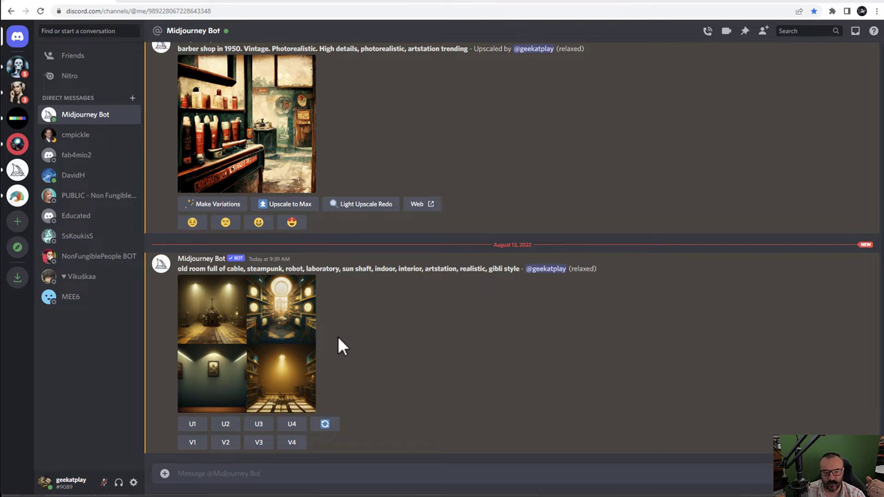
Step: Enlarge the Midjourney Bot's "old room full of cable" image grid in Discord to inspect it, then close the preview
{"action": "left_click", "coordinate": [290, 349]}
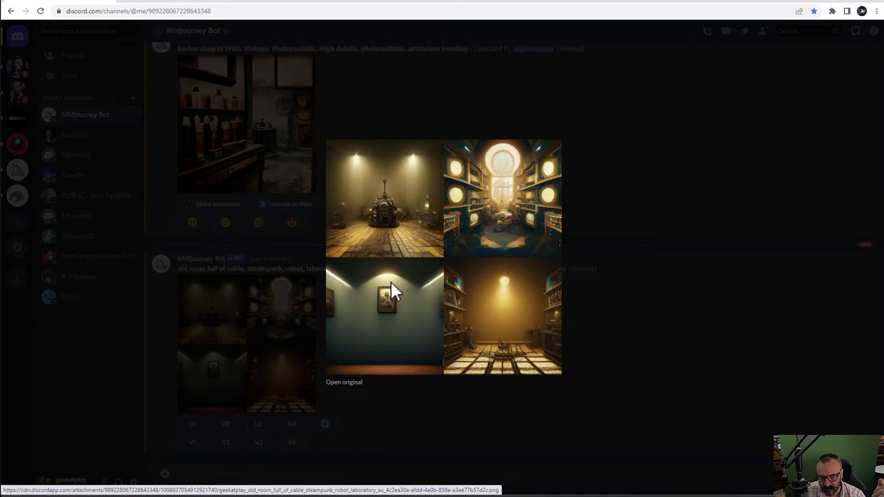
{"action": "left_click", "coordinate": [606, 348]}
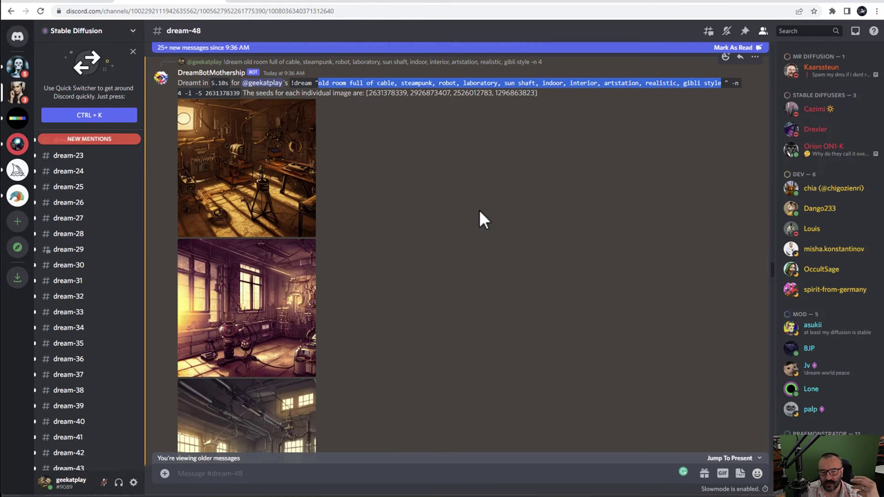
Step: Inspect the individual "old room full of cable" images generated in the Stable Diffusion dream-48 channel at enlarged size
{"action": "left_click", "coordinate": [251, 173]}
{"action": "left_click", "coordinate": [600, 260]}
{"action": "left_click", "coordinate": [292, 290]}
{"action": "left_click", "coordinate": [558, 276]}
{"action": "scroll", "coordinate": [395, 276], "scroll_direction": "down", "scroll_amount": 2}
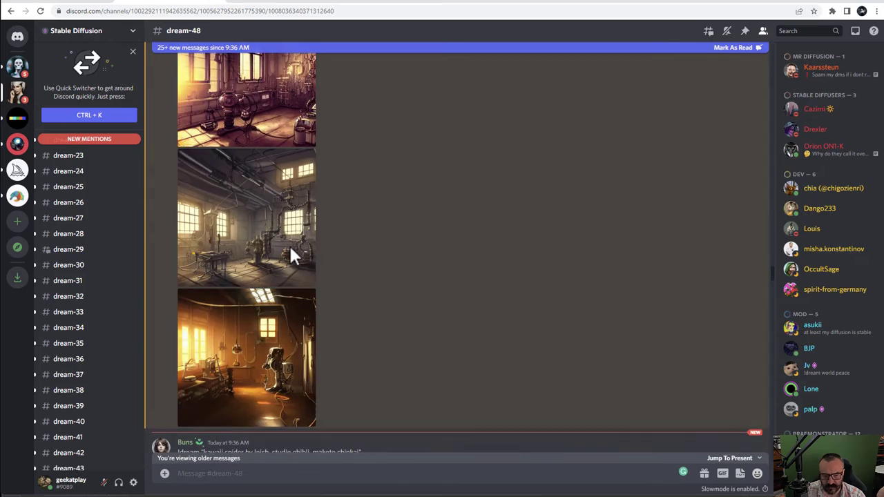
{"action": "left_click", "coordinate": [290, 252]}
{"action": "left_click", "coordinate": [563, 251]}
{"action": "scroll", "coordinate": [582, 255], "scroll_direction": "up", "scroll_amount": 2}
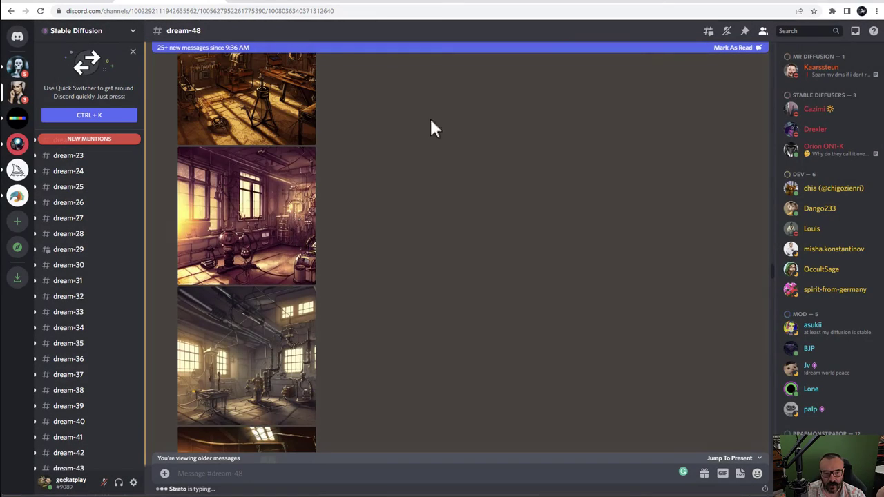
Step: Switch to DALL-E, view the four "old room full of cable" results one by one, and return to the overview
{"action": "left_click", "coordinate": [293, 3]}
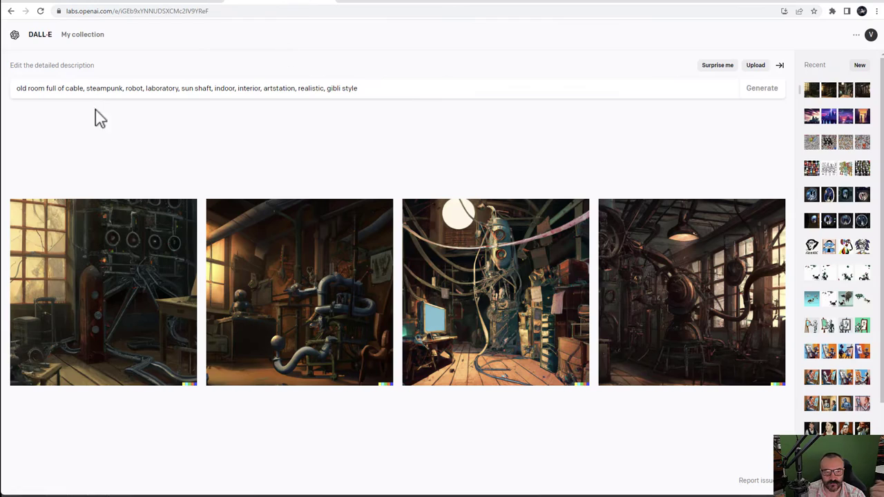
{"action": "left_click", "coordinate": [104, 276]}
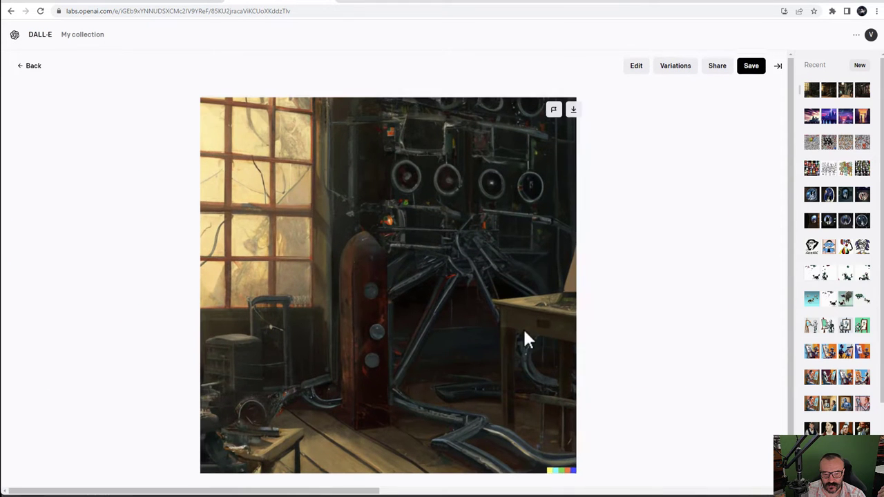
{"action": "left_click", "coordinate": [776, 291]}
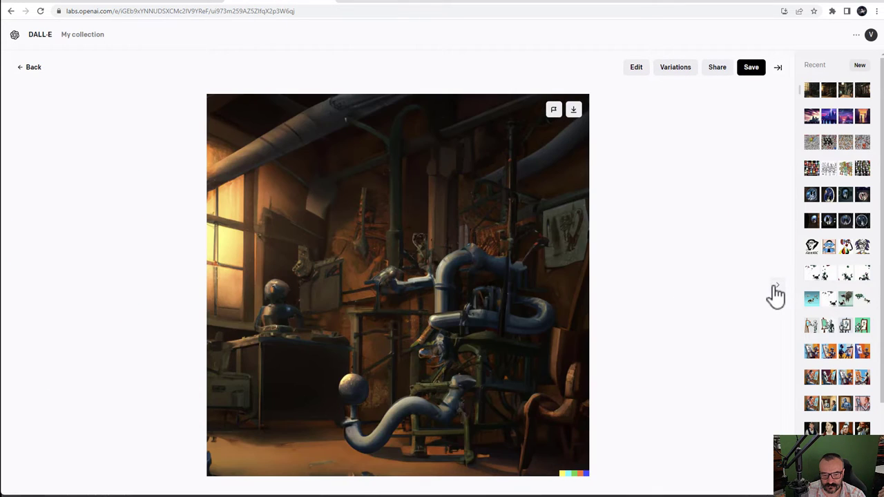
{"action": "left_click", "coordinate": [776, 291]}
{"action": "left_click", "coordinate": [775, 291]}
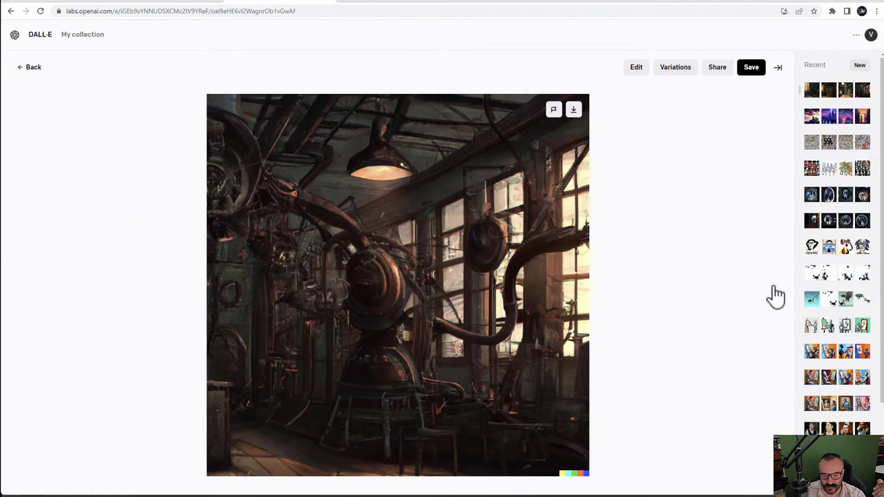
{"action": "left_click", "coordinate": [33, 67]}
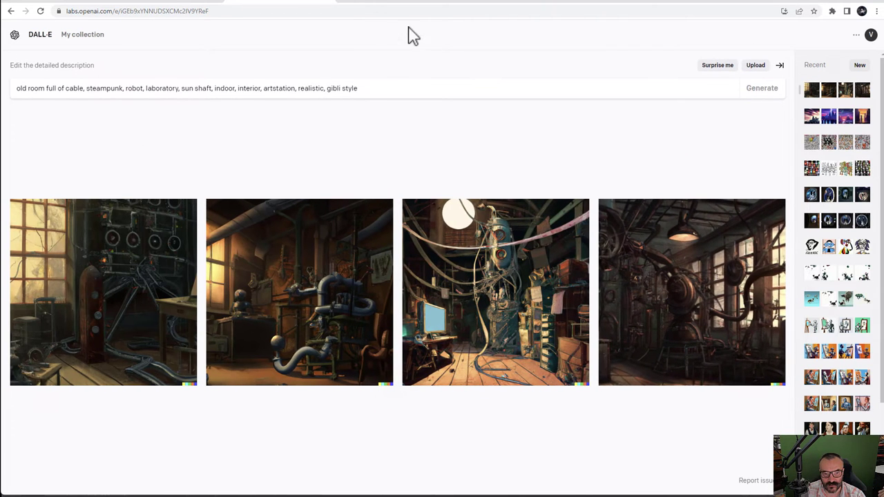
Step: Switch to the room folder in Google Drive, preview room(2)_0.png at full size, and return to the file list
{"action": "left_click", "coordinate": [364, 5]}
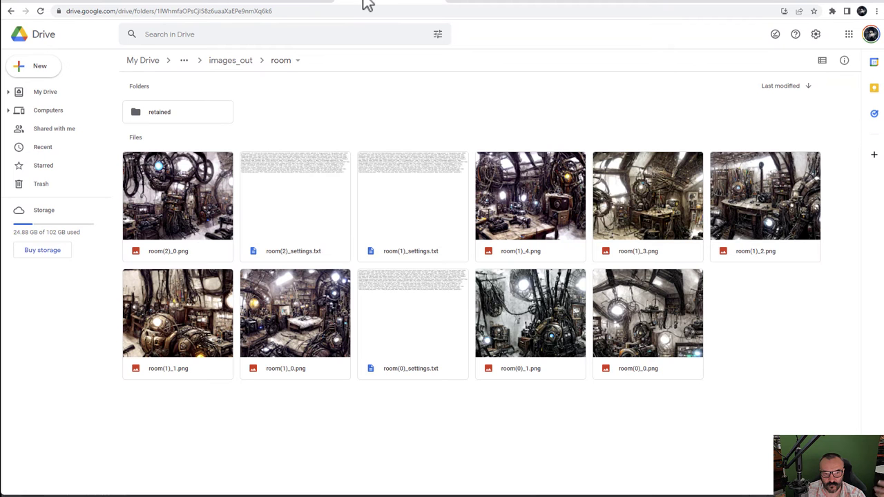
{"action": "left_click", "coordinate": [201, 178]}
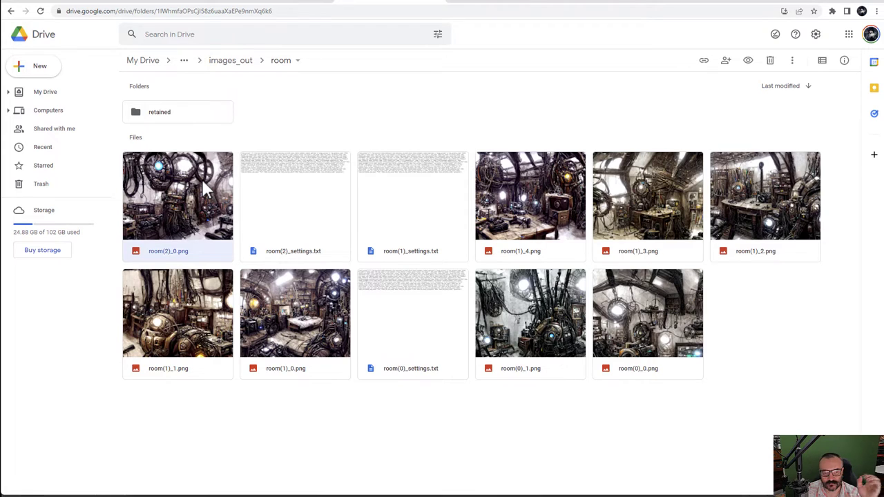
{"action": "double_click", "coordinate": [201, 178]}
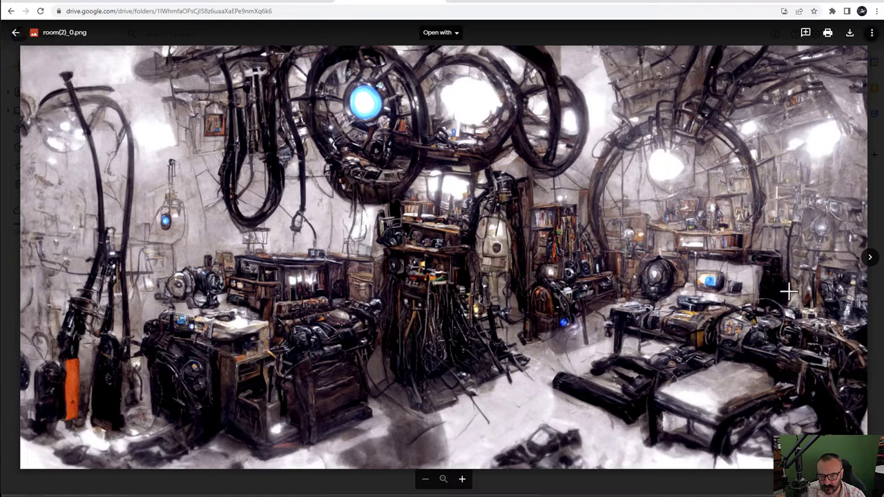
{"action": "left_click", "coordinate": [15, 32]}
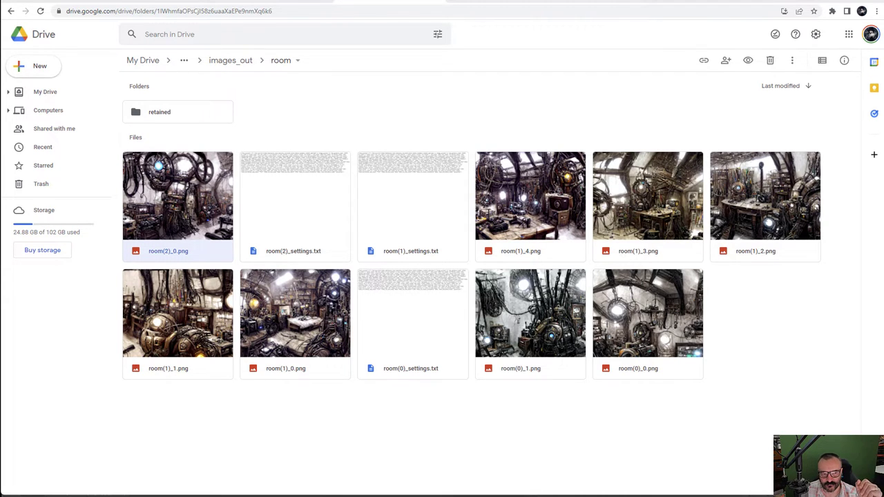
Step: Switch to Photoshop and undo the last change in the "Red ball on kitchen table" document
{"action": "left_click", "coordinate": [61, 4]}
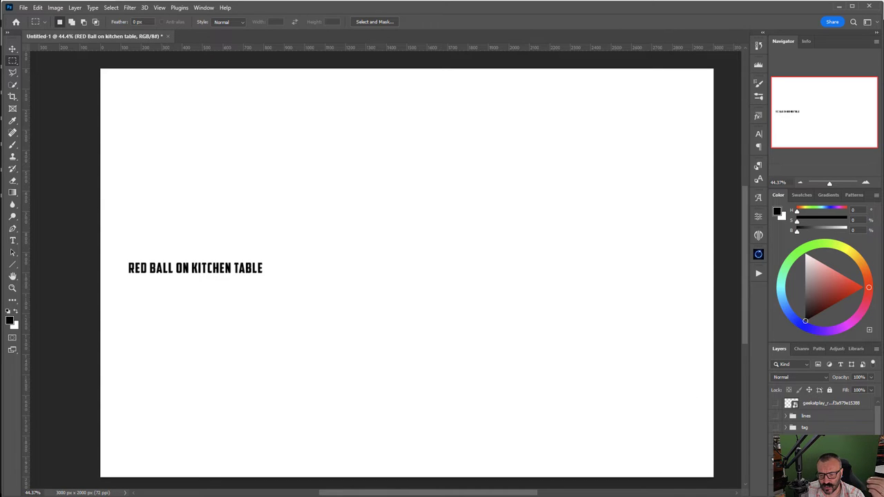
{"action": "key", "text": "ctrl+z"}
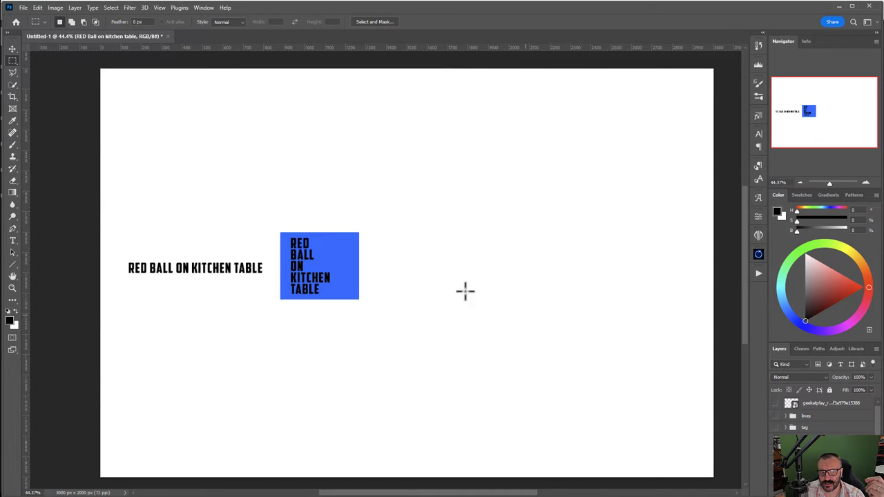
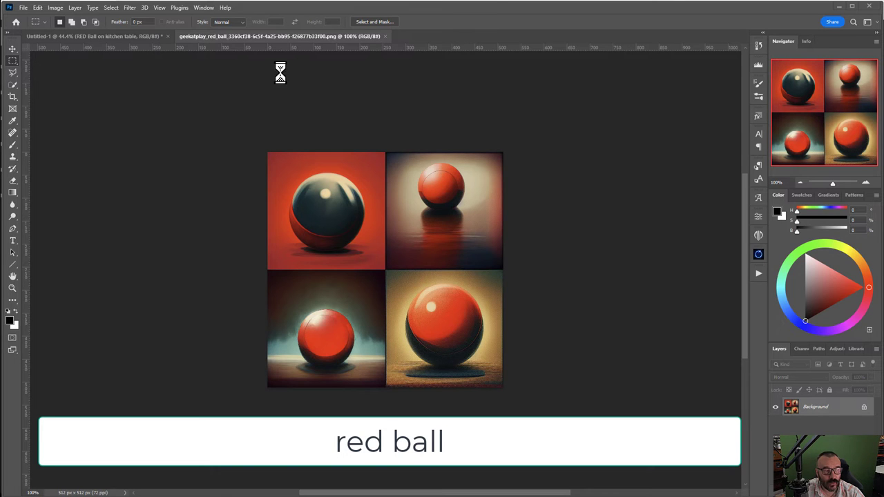
Step: Open the "red ball on the table" image as a separate document and compare it with the "red ball" image
{"action": "left_click_drag", "start_coordinate": [282, 73], "coordinate": [475, 43]}
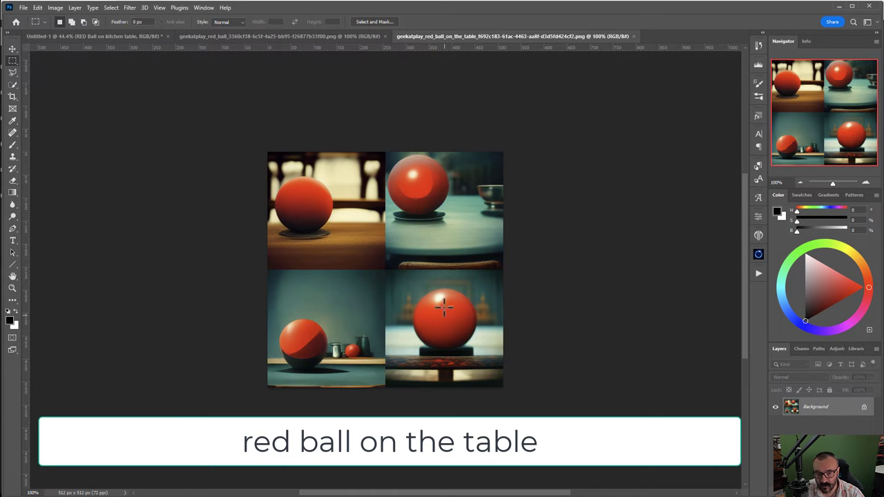
{"action": "left_click", "coordinate": [316, 38]}
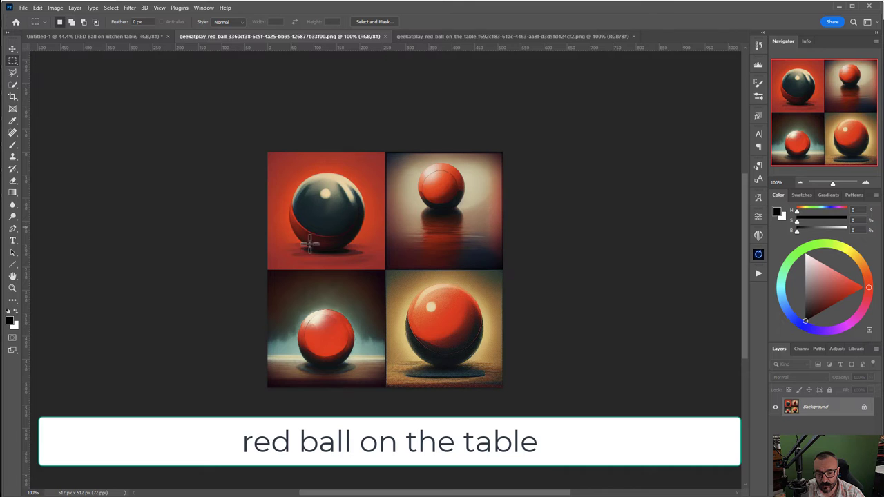
{"action": "left_click", "coordinate": [436, 36]}
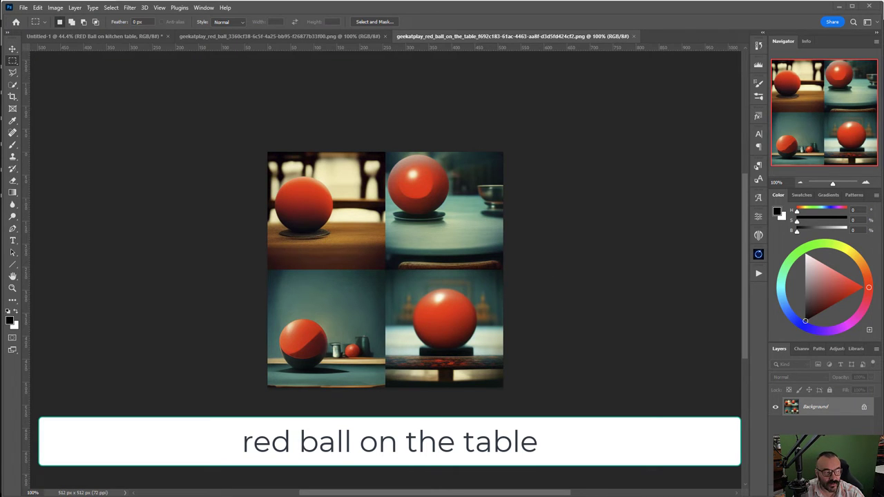
Step: Place the "red ball on the table, in the kitchen" and "very large kitchen" with pots and pans images over the "red ball on the table" document
{"action": "left_click_drag", "start_coordinate": [191, 238], "coordinate": [378, 262]}
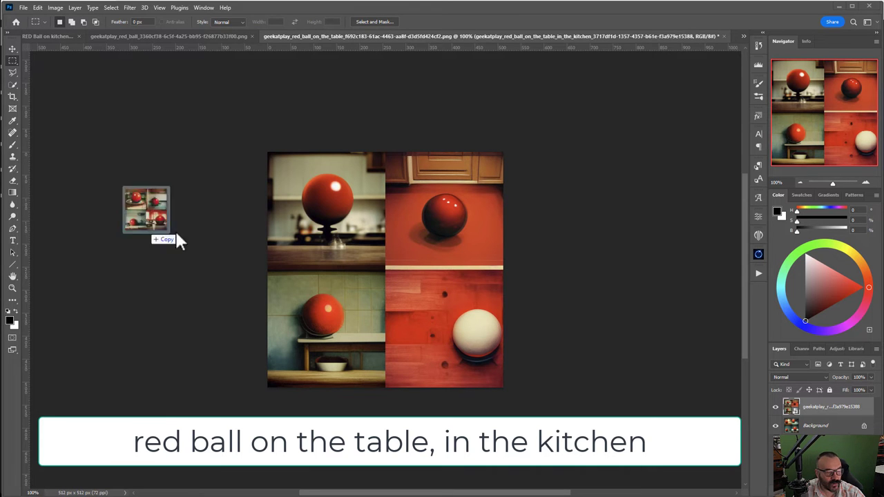
{"action": "left_click_drag", "start_coordinate": [177, 241], "coordinate": [381, 263]}
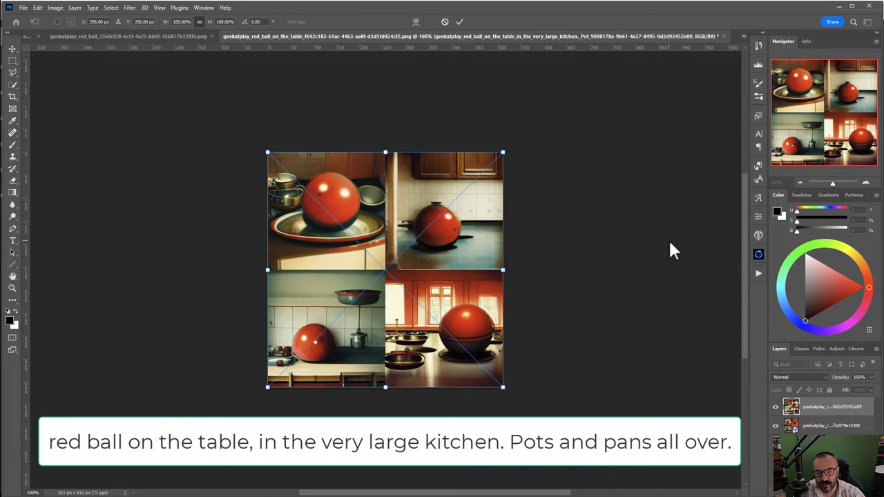
{"action": "key", "text": "Return"}
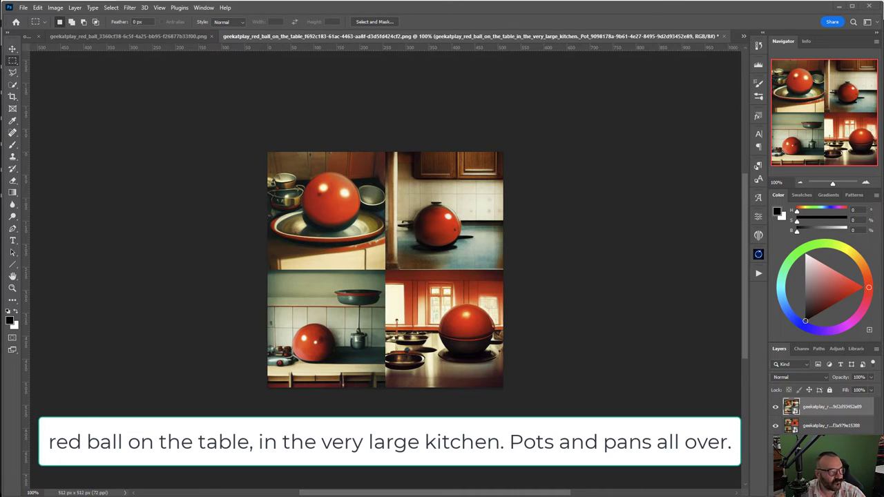
Step: Place the neon-lit spooky kitchen image and the "Monsters with large sharp teeth" image as new layers over the existing ones
{"action": "left_click_drag", "start_coordinate": [180, 134], "coordinate": [386, 276]}
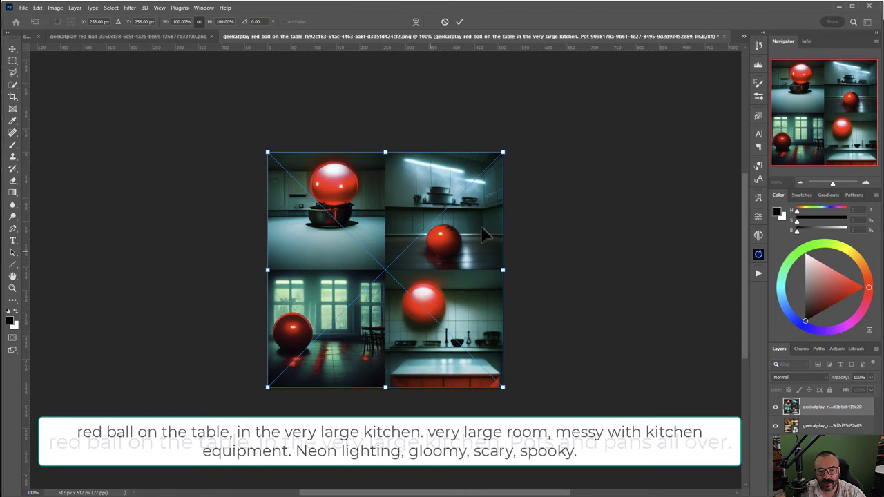
{"action": "key", "text": "Return"}
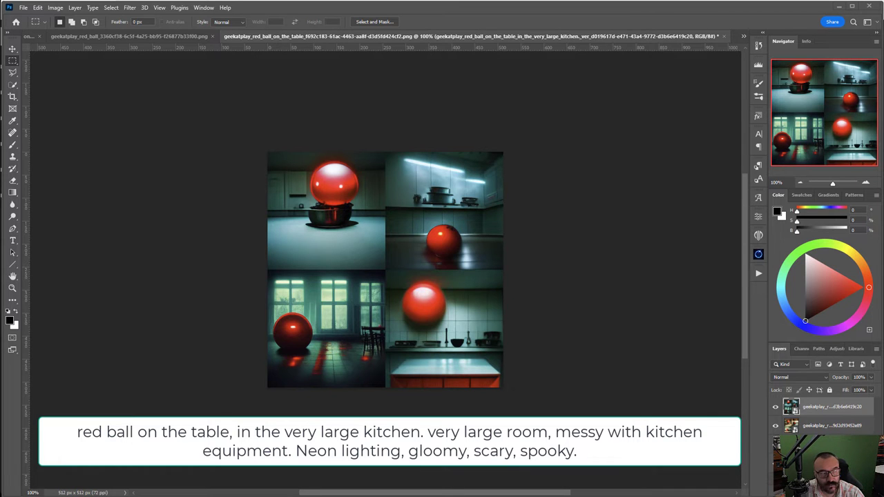
{"action": "left_click_drag", "start_coordinate": [326, 263], "coordinate": [338, 270]}
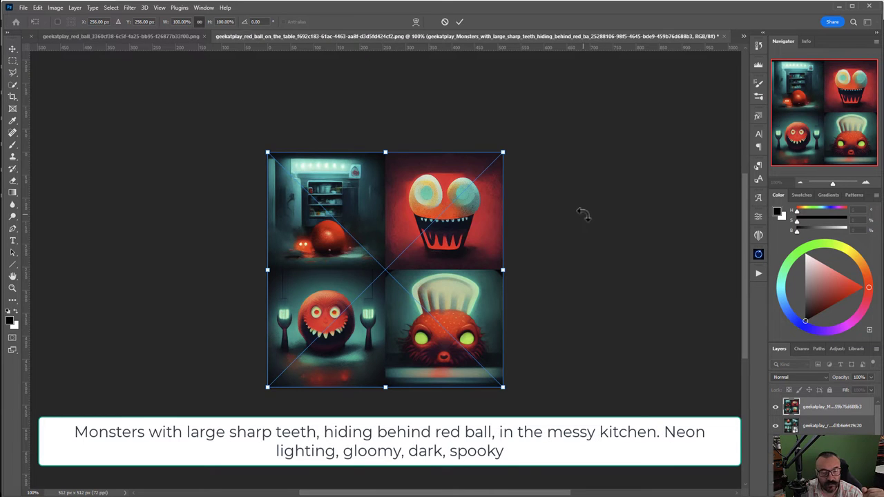
{"action": "key", "text": "Return"}
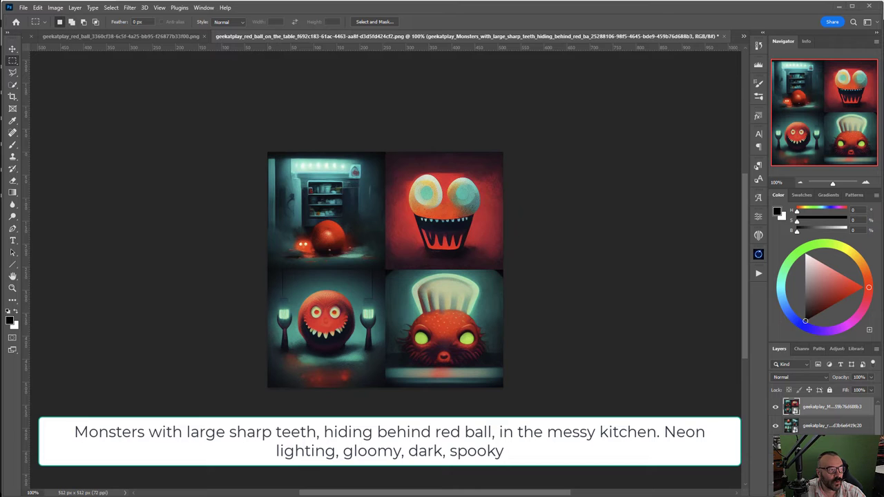
Step: Place the "in messy dark kitchen monsters hiding behind red ball" image and the "Ball with spikes" image as new layers
{"action": "left_click_drag", "start_coordinate": [405, 223], "coordinate": [406, 224]}
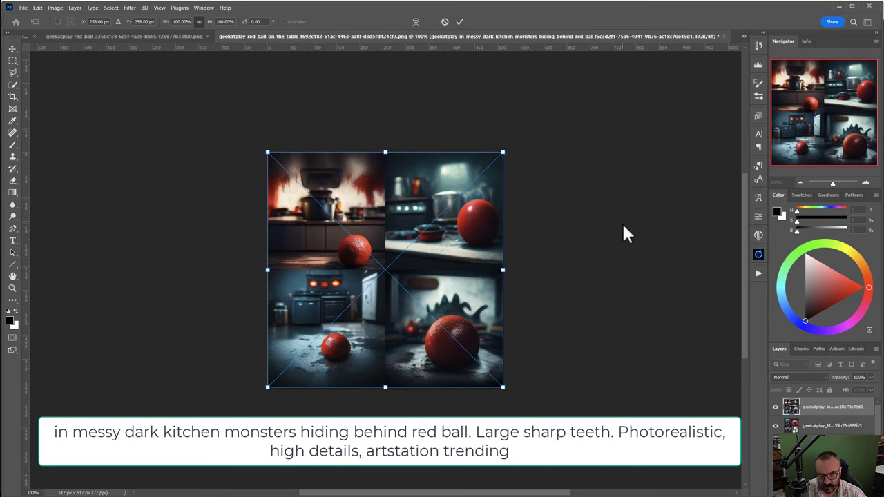
{"action": "key", "text": "Return"}
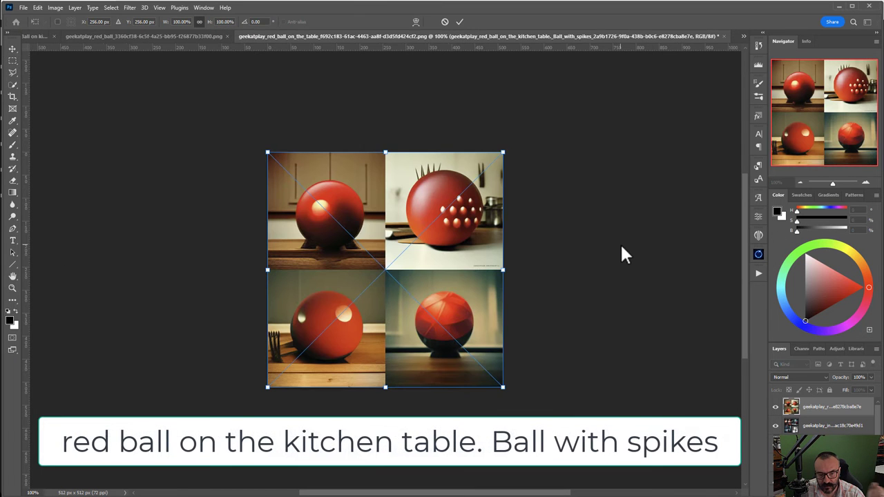
{"action": "key", "text": "Return"}
{"action": "key", "text": "m"}
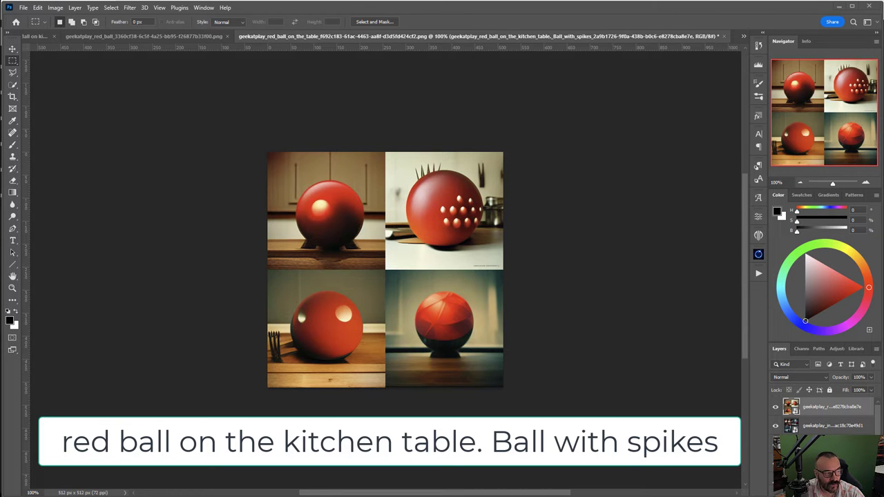
Step: Place the "red ball covered with spikes laying on the kitchen table" image as a new layer and return to the "red ball" document
{"action": "left_click_drag", "start_coordinate": [262, 138], "coordinate": [449, 234]}
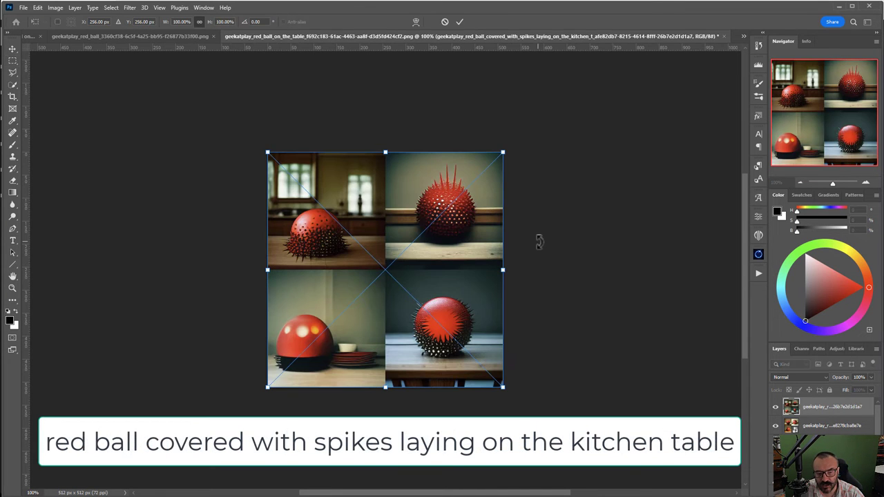
{"action": "key", "text": "Return"}
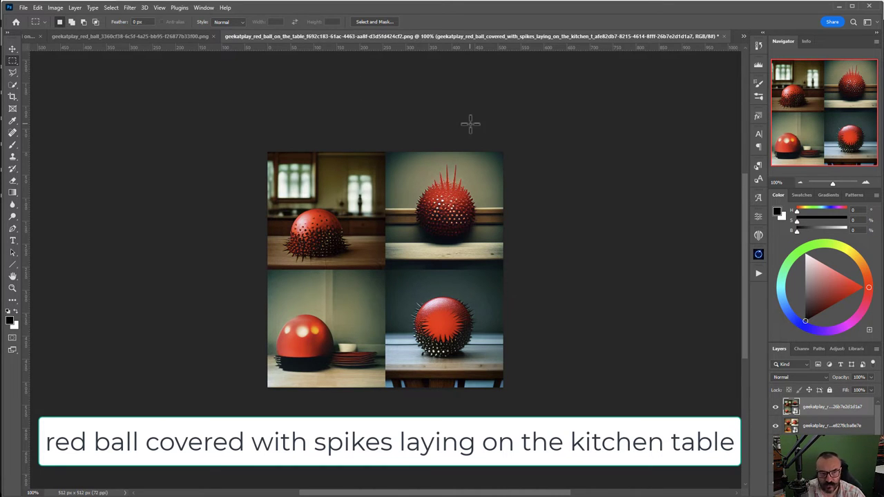
{"action": "left_click", "coordinate": [207, 36]}
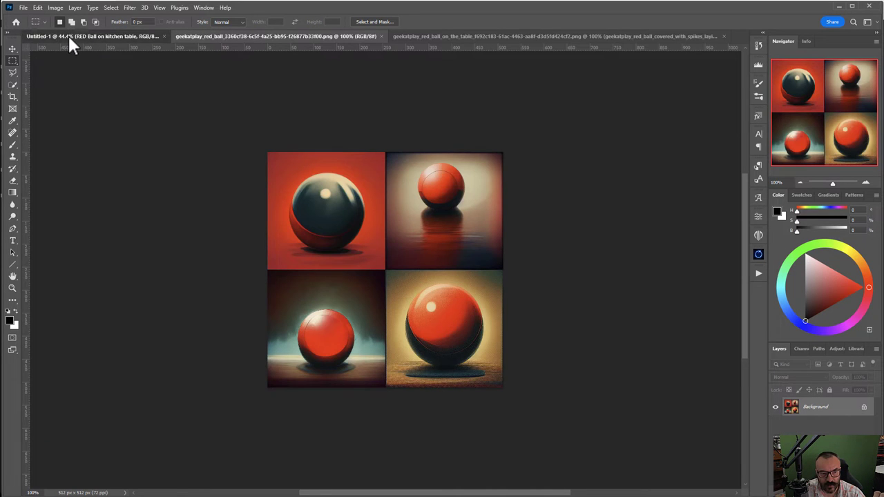
Step: Show the "RED Ball on kitchen table" diagram document, and switch to the document with the red ball covered with spikes
{"action": "left_click", "coordinate": [68, 35]}
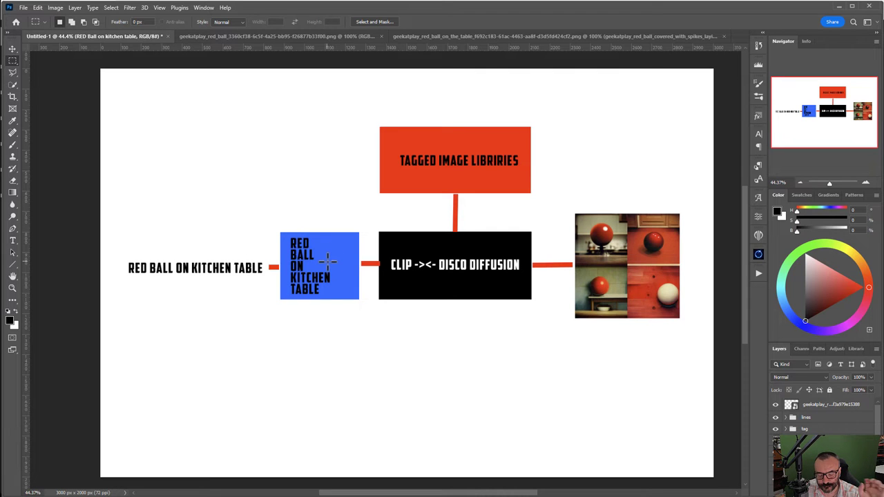
{"action": "left_click", "coordinate": [546, 34]}
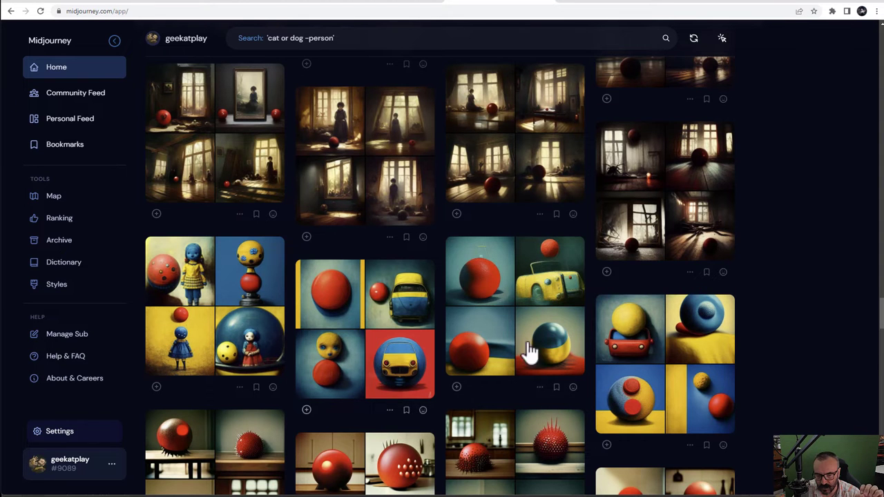
Step: In the Midjourney gallery, examine the image grid and details for the prompt "red ball, blue doll, yellow car" and close it
{"action": "left_click", "coordinate": [685, 348]}
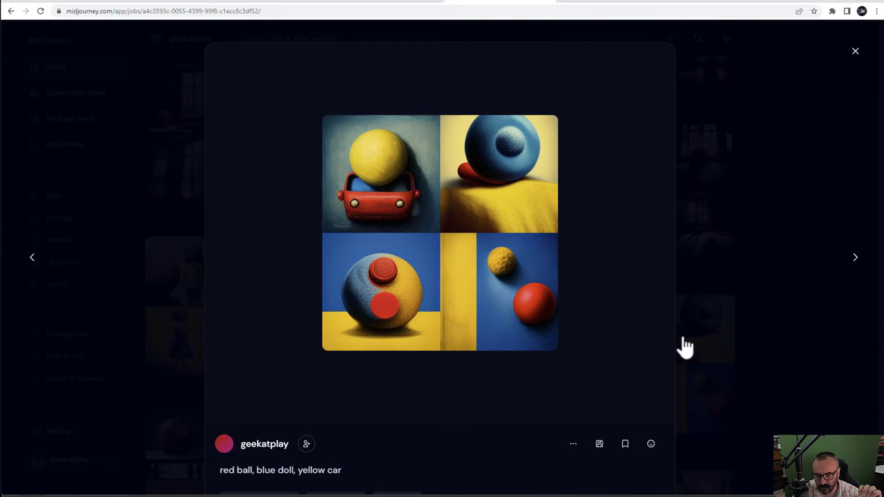
{"action": "scroll", "coordinate": [445, 390], "scroll_direction": "down", "scroll_amount": 1}
{"action": "scroll", "coordinate": [445, 390], "scroll_direction": "down", "scroll_amount": 1}
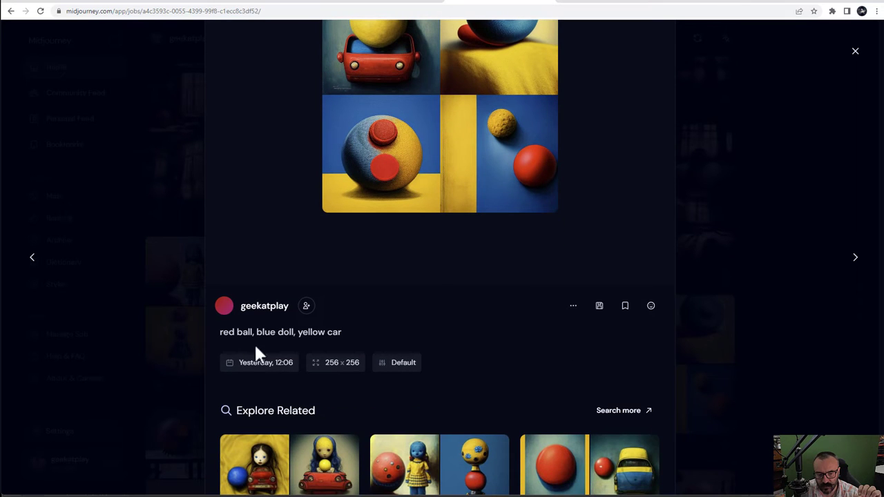
{"action": "scroll", "coordinate": [255, 346], "scroll_direction": "up", "scroll_amount": 1}
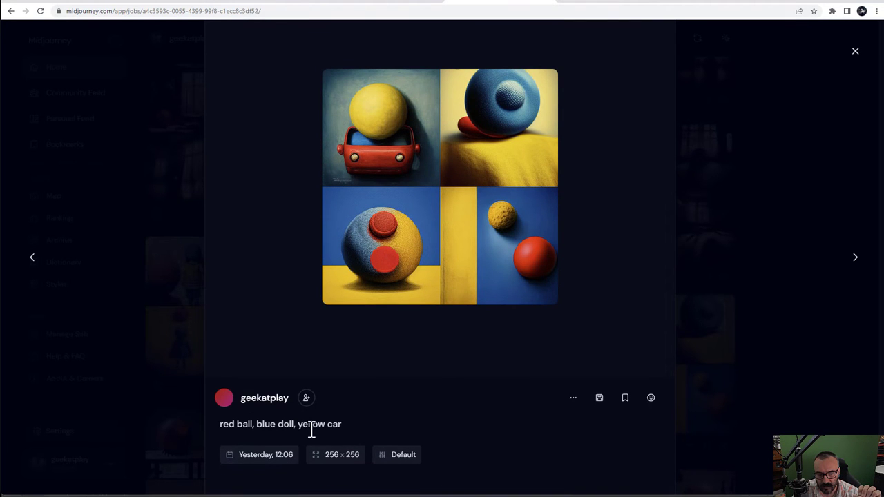
{"action": "scroll", "coordinate": [374, 426], "scroll_direction": "up", "scroll_amount": 1}
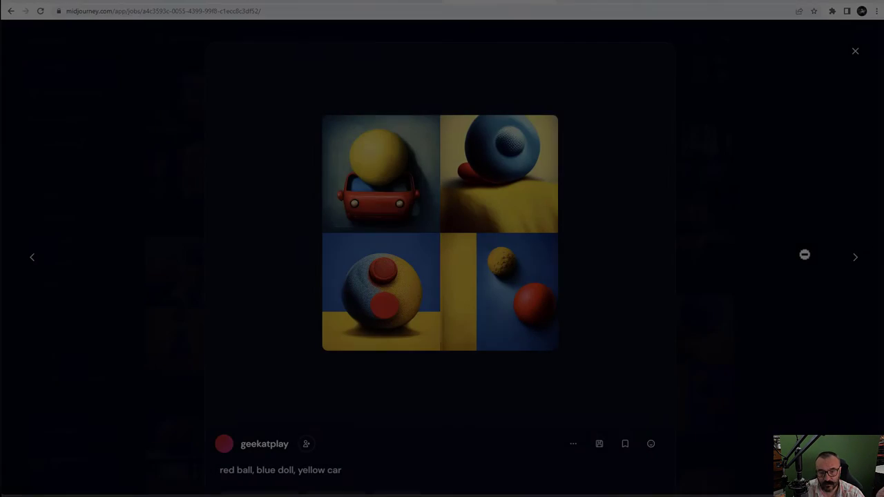
{"action": "left_click", "coordinate": [803, 254]}
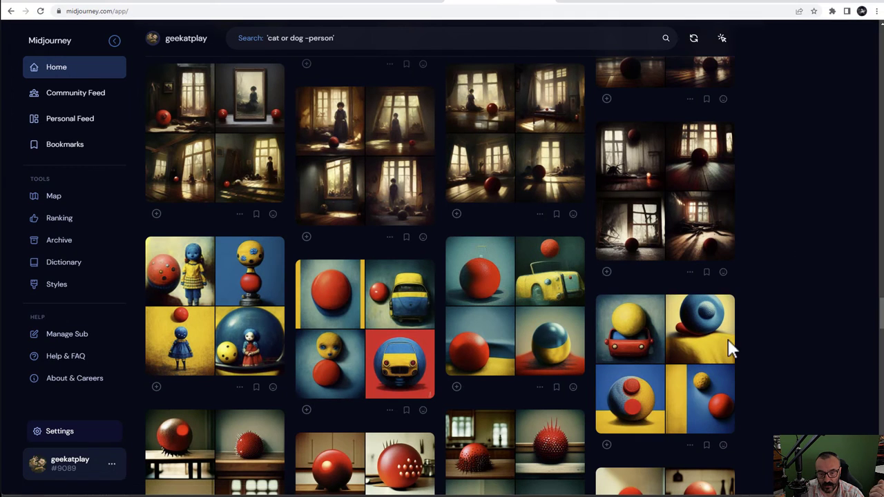
Step: Open the weighted prompt's image grid and compare its red ball 1.5, blue doll 0.1 and yellow car 1 weights with the images
{"action": "left_click", "coordinate": [536, 307]}
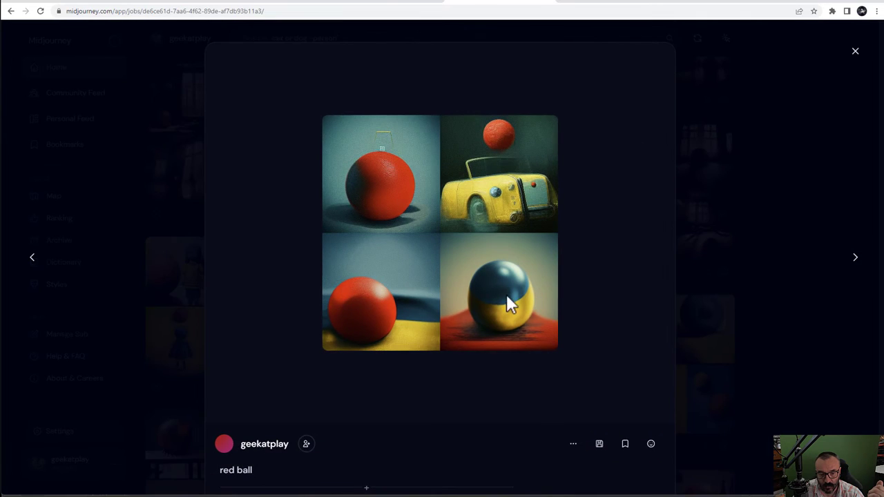
{"action": "scroll", "coordinate": [489, 306], "scroll_direction": "down", "scroll_amount": 2}
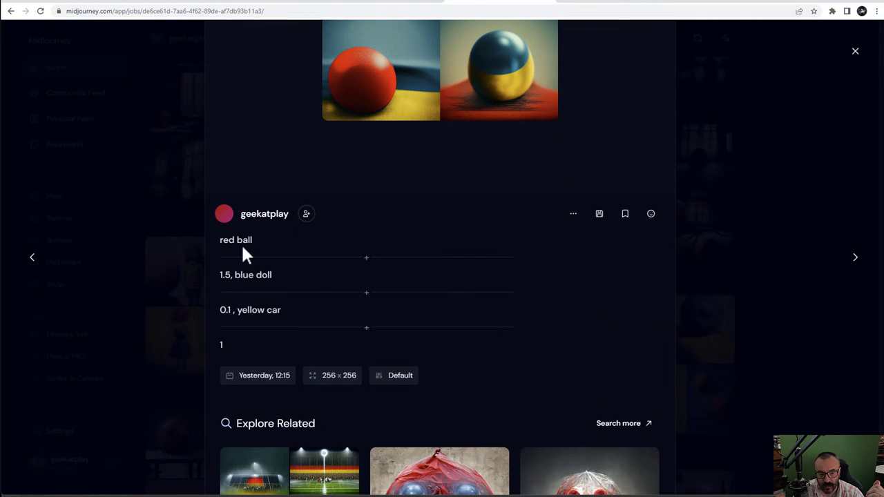
{"action": "scroll", "coordinate": [304, 249], "scroll_direction": "up", "scroll_amount": 1}
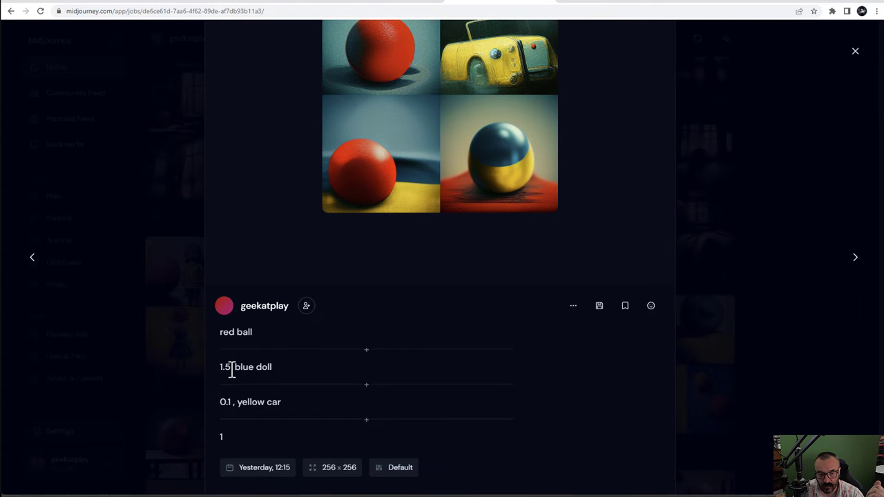
{"action": "scroll", "coordinate": [426, 209], "scroll_direction": "up", "scroll_amount": 2}
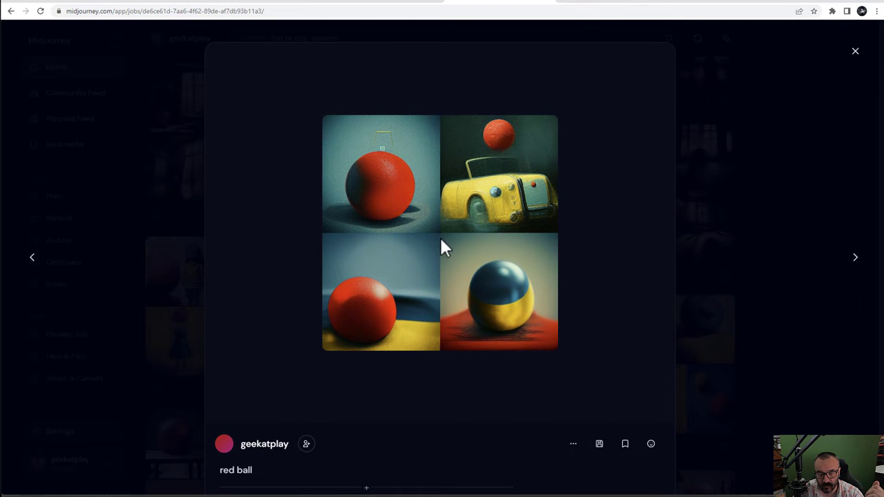
{"action": "scroll", "coordinate": [439, 235], "scroll_direction": "down", "scroll_amount": 1}
{"action": "scroll", "coordinate": [367, 401], "scroll_direction": "down", "scroll_amount": 1}
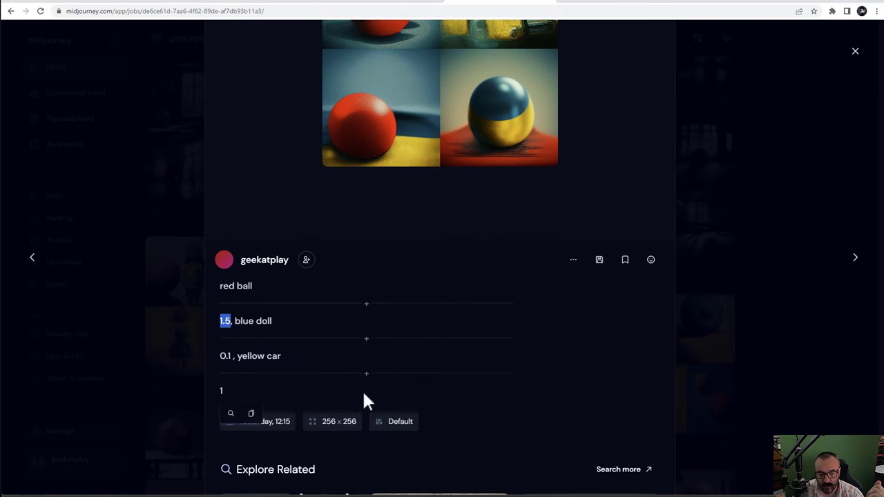
{"action": "left_click", "coordinate": [353, 391]}
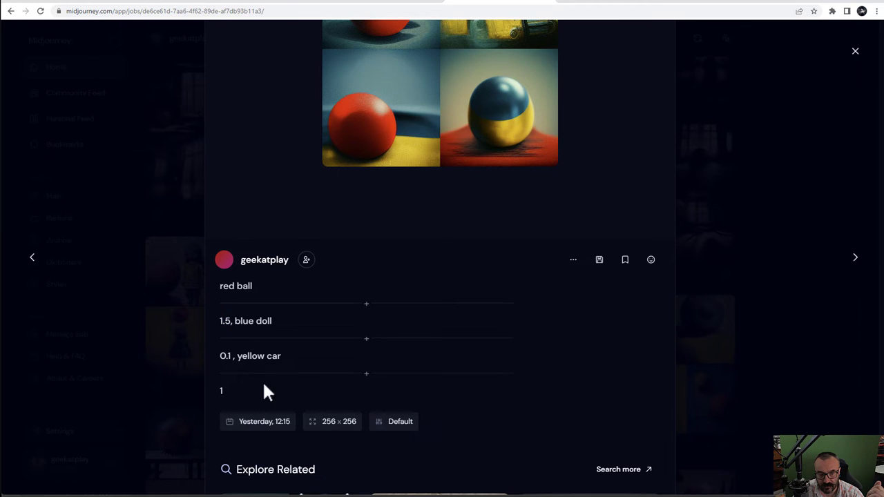
{"action": "scroll", "coordinate": [430, 300], "scroll_direction": "up", "scroll_amount": 2}
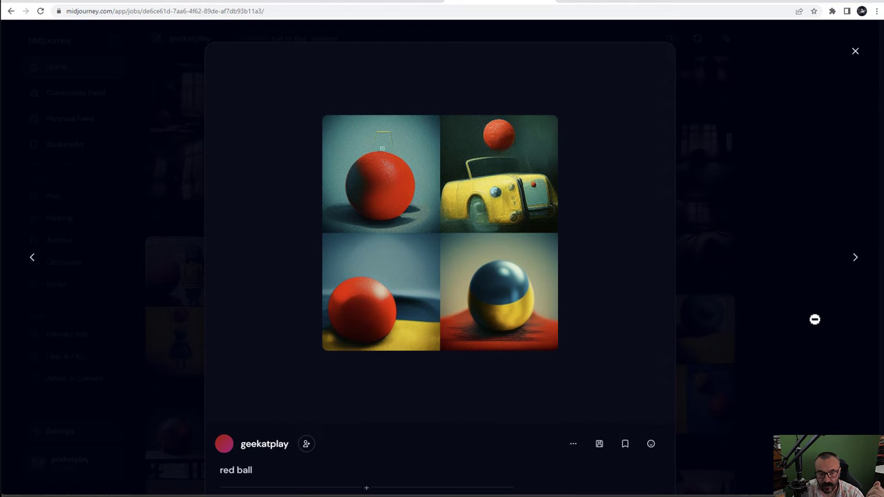
{"action": "scroll", "coordinate": [377, 394], "scroll_direction": "down", "scroll_amount": 1}
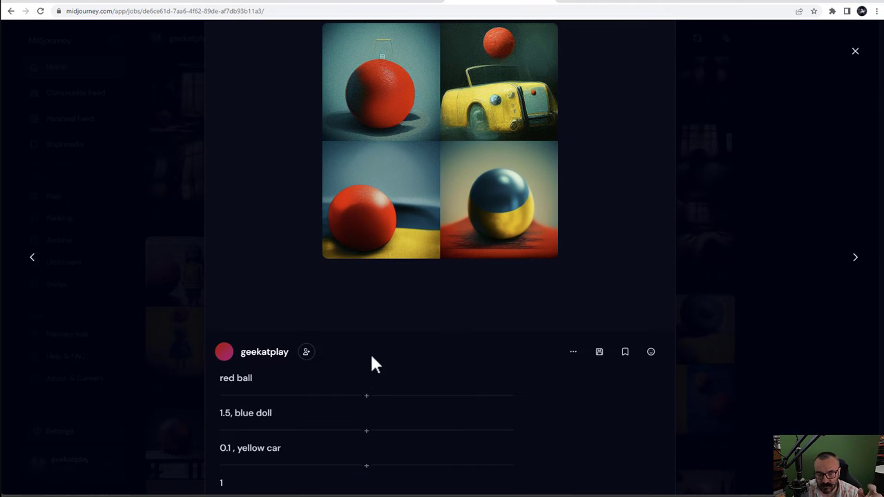
Step: Copy the weighted red ball, blue doll and yellow car prompt and return to the gallery
{"action": "left_click", "coordinate": [572, 352]}
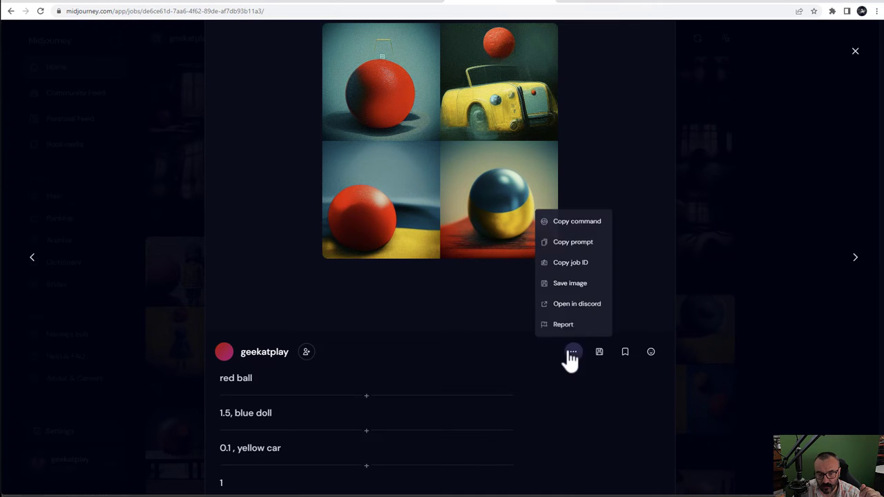
{"action": "left_click", "coordinate": [572, 245]}
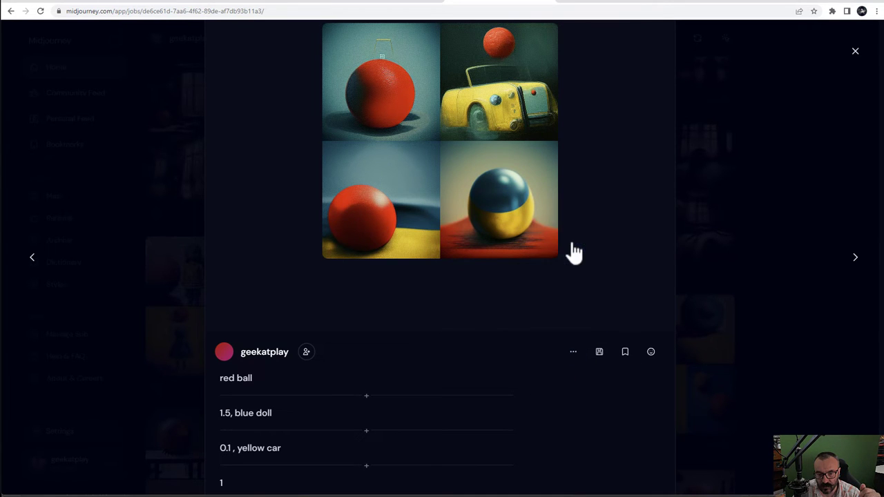
{"action": "left_click", "coordinate": [782, 283]}
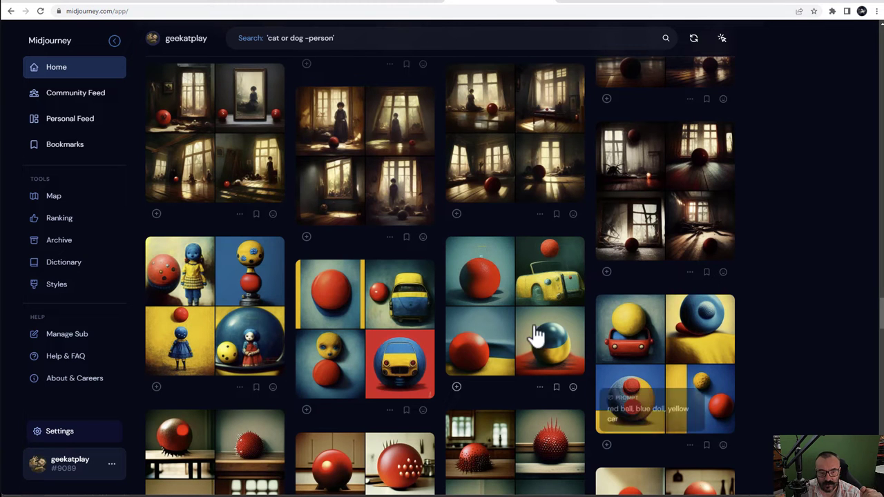
Step: Open the image grid for the prompt "red ball. Blue doll. Yellow car" and view its prompt and images
{"action": "mouse_move", "coordinate": [408, 338]}
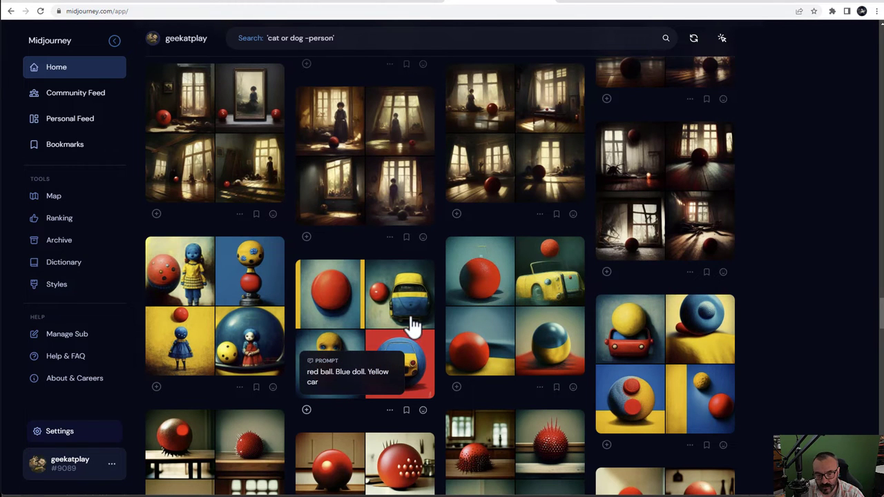
{"action": "left_click", "coordinate": [412, 325]}
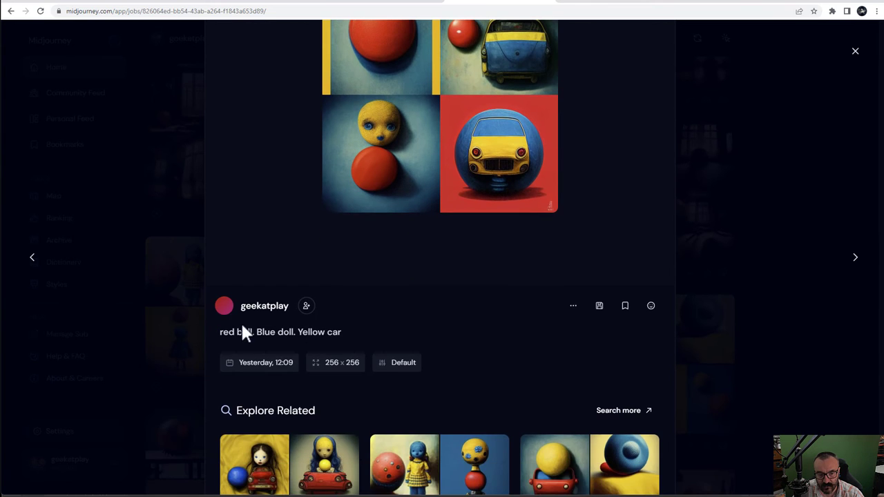
{"action": "scroll", "coordinate": [245, 347], "scroll_direction": "up", "scroll_amount": 1}
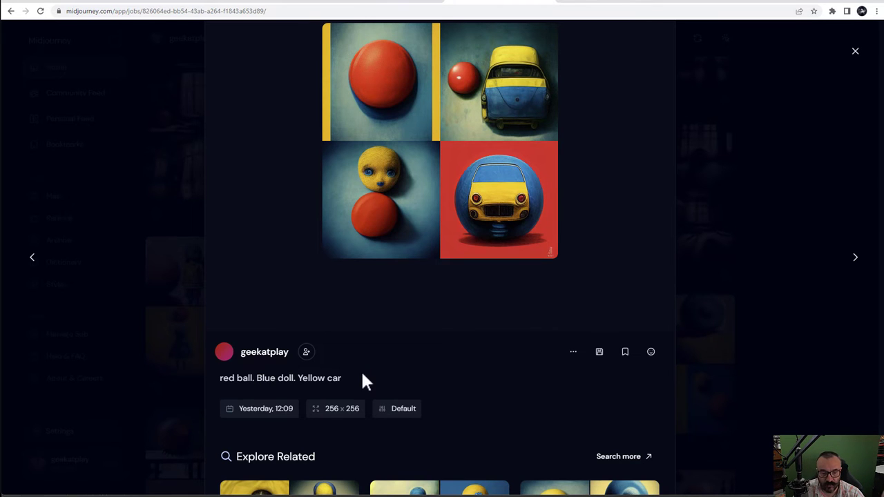
{"action": "scroll", "coordinate": [363, 375], "scroll_direction": "up", "scroll_amount": 2}
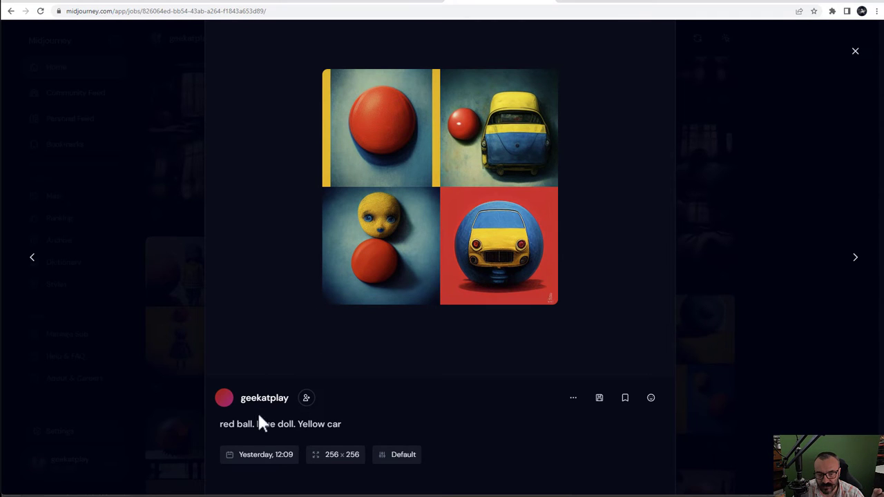
Step: Highlight the phrases "red ball", "Blue doll" and "Yellow car" in turn to compare them with the images, and return to the gallery
{"action": "left_click_drag", "start_coordinate": [255, 426], "coordinate": [221, 434]}
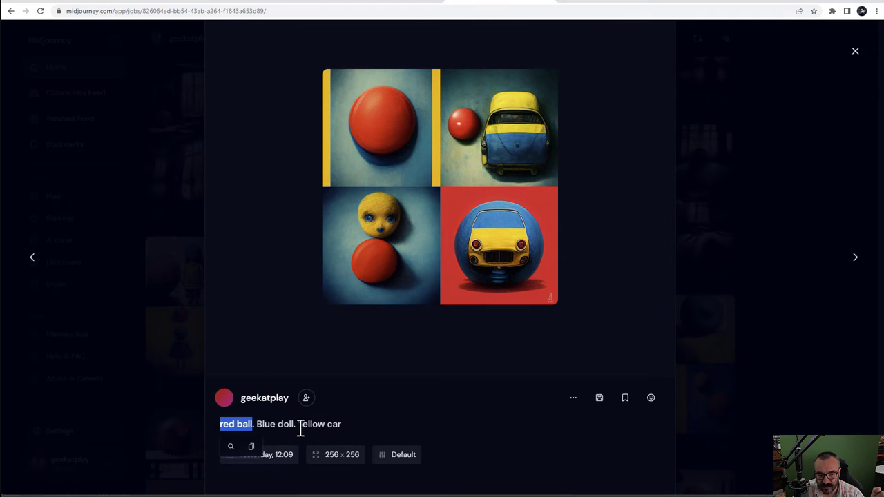
{"action": "left_click_drag", "start_coordinate": [300, 428], "coordinate": [277, 424]}
{"action": "left_click", "coordinate": [256, 422], "text": "shift"}
{"action": "left_click_drag", "start_coordinate": [341, 423], "coordinate": [302, 427]}
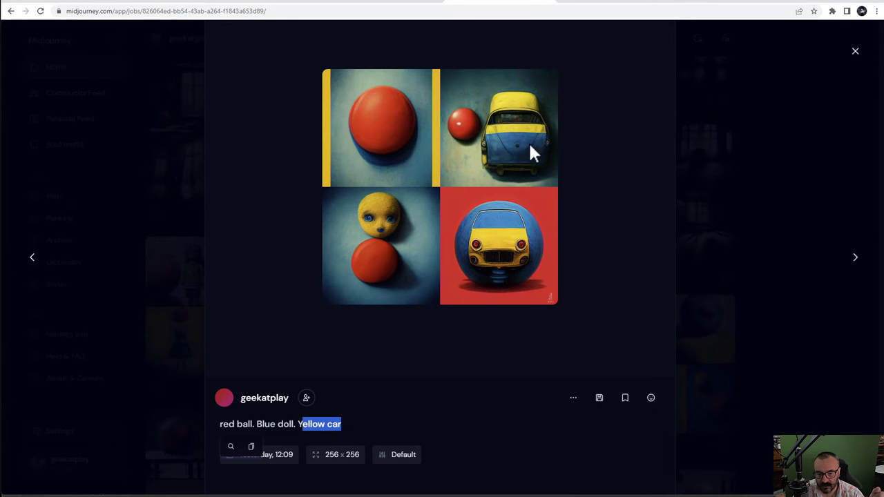
{"action": "left_click", "coordinate": [349, 423]}
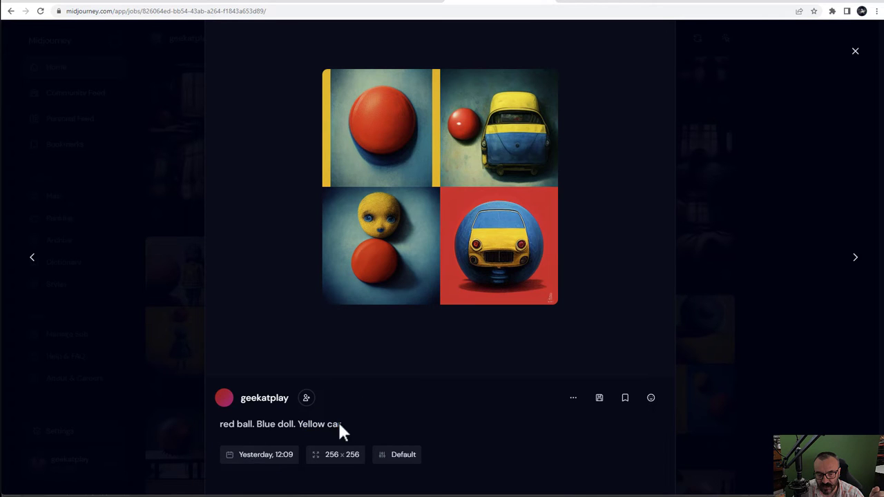
{"action": "left_click_drag", "start_coordinate": [341, 424], "coordinate": [297, 424]}
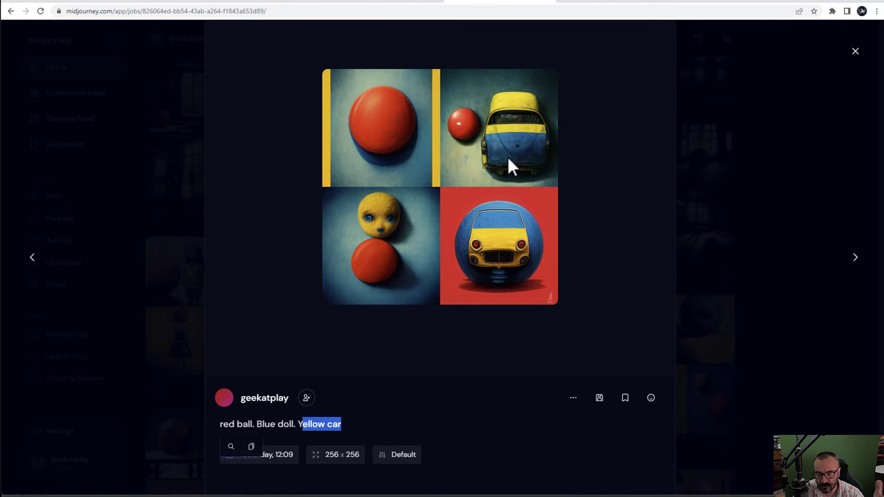
{"action": "left_click_drag", "start_coordinate": [258, 424], "coordinate": [295, 424]}
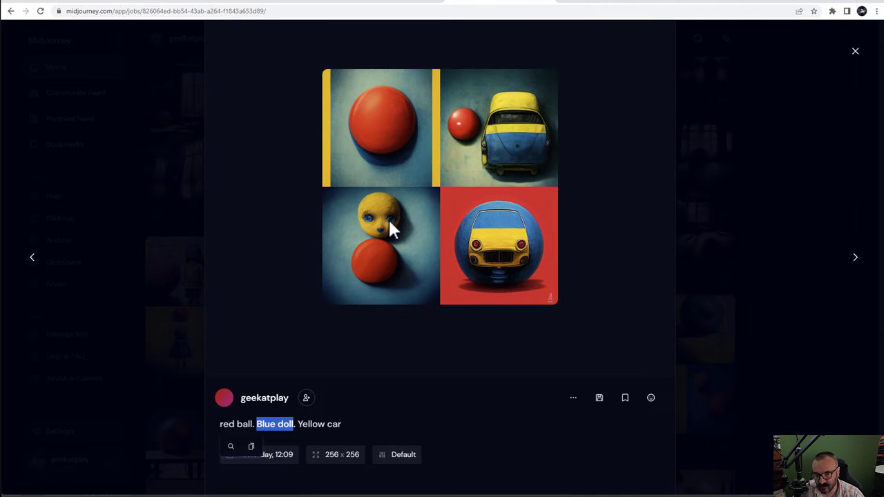
{"action": "left_click", "coordinate": [221, 429]}
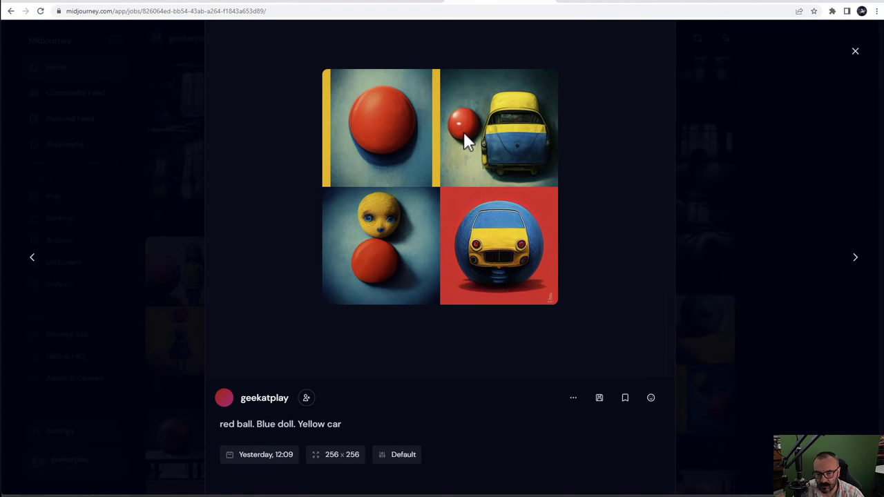
{"action": "left_click", "coordinate": [771, 237]}
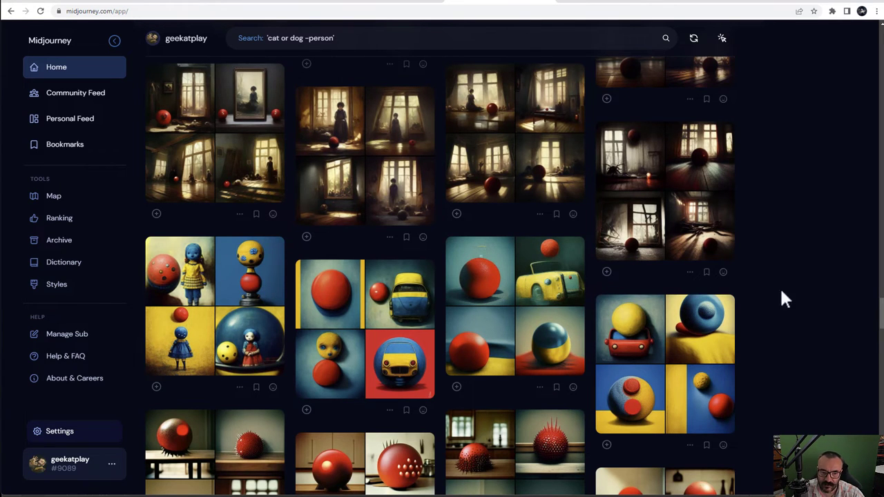
Step: Open the "red ball on top of blue doll, blue doll holding yellow car in the hand" grid and highlight the prompt and its second phrase
{"action": "left_click", "coordinate": [231, 301]}
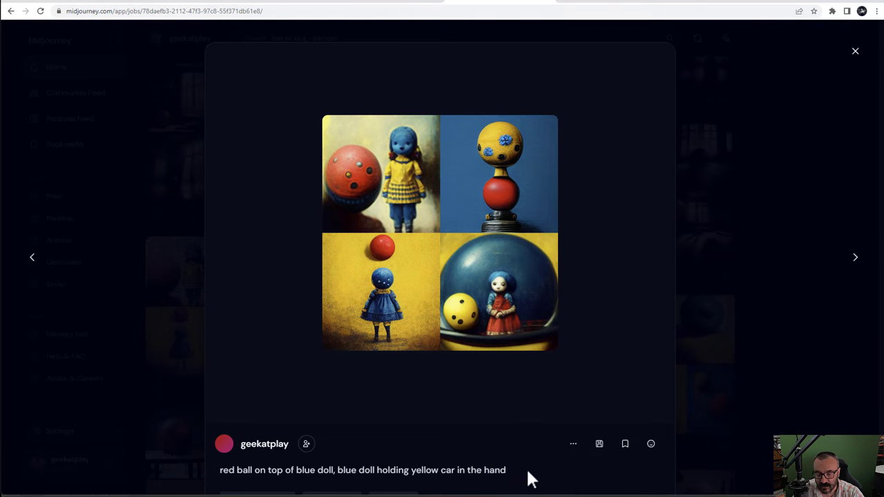
{"action": "left_click_drag", "start_coordinate": [526, 467], "coordinate": [220, 476]}
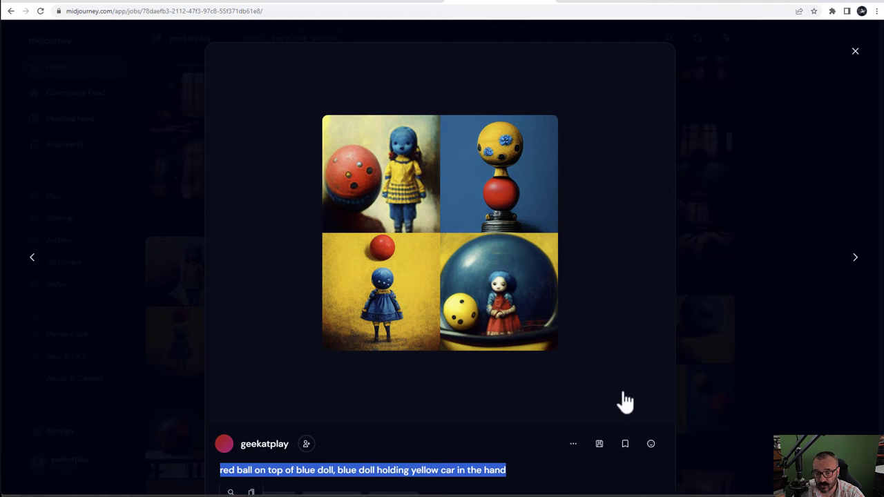
{"action": "left_click", "coordinate": [540, 475]}
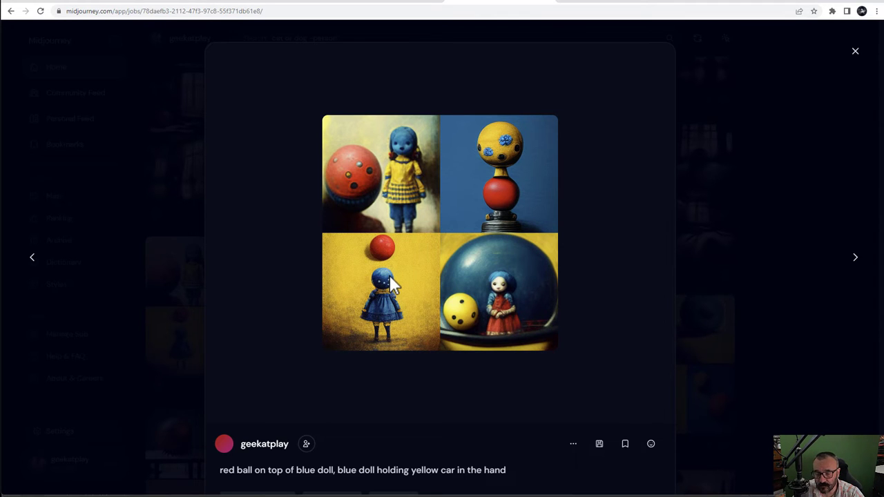
{"action": "left_click_drag", "start_coordinate": [516, 469], "coordinate": [338, 475]}
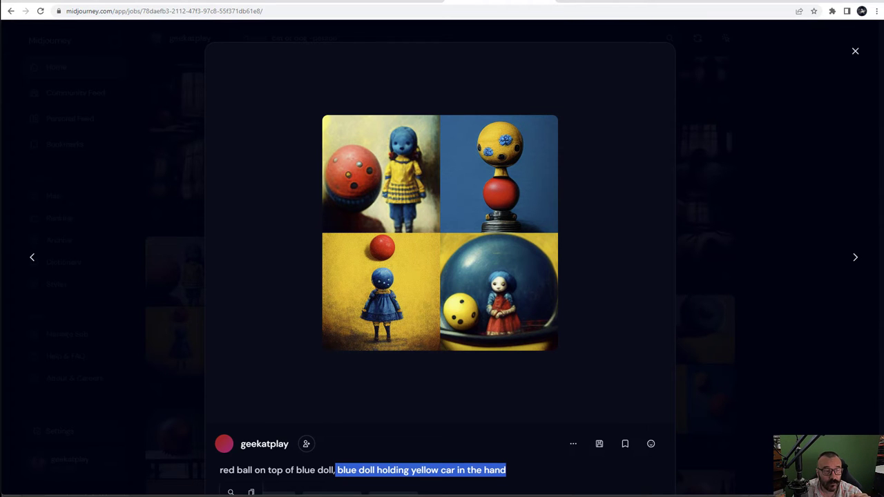
Step: Go to the image grid for "Blue doll holding a yellow car in her hands. Red ball laying on a doll's head." and examine it
{"action": "key", "text": "Left"}
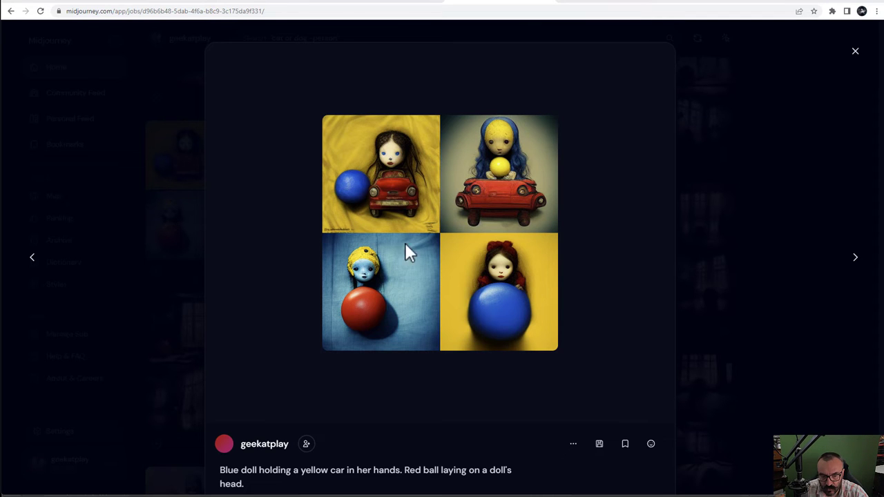
{"action": "scroll", "coordinate": [506, 366], "scroll_direction": "down", "scroll_amount": 1}
{"action": "scroll", "coordinate": [517, 371], "scroll_direction": "up", "scroll_amount": 1}
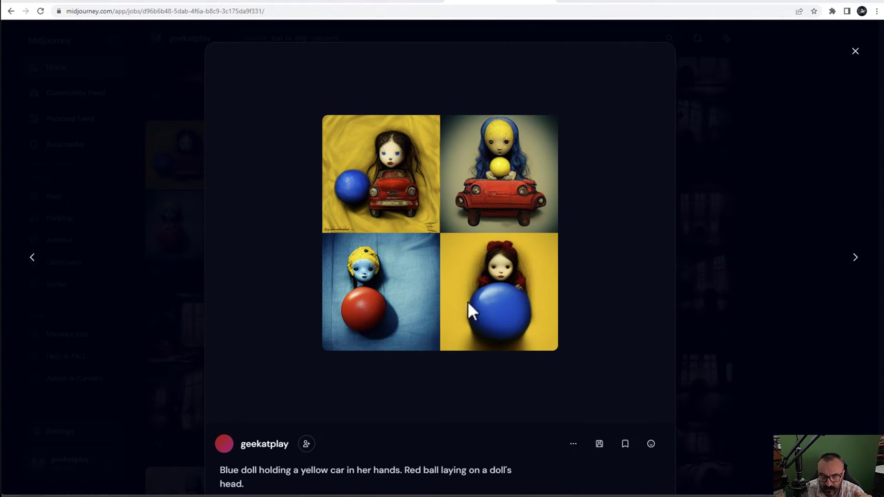
Step: Highlight "on a doll's" and "Red ball laying" in the prompt, and view the grid for "a blue doll holding a yellow car in her hand"
{"action": "left_click_drag", "start_coordinate": [511, 470], "coordinate": [469, 470]}
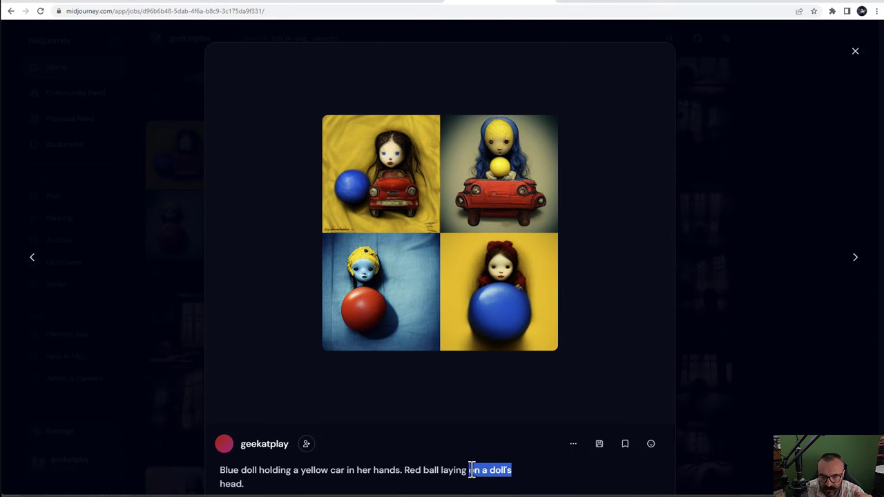
{"action": "left_click", "coordinate": [481, 487]}
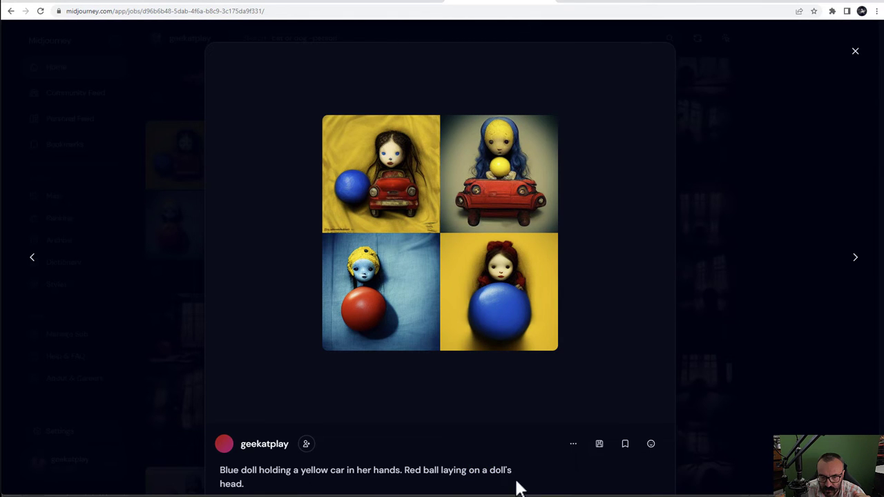
{"action": "left_click_drag", "start_coordinate": [517, 488], "coordinate": [469, 470]}
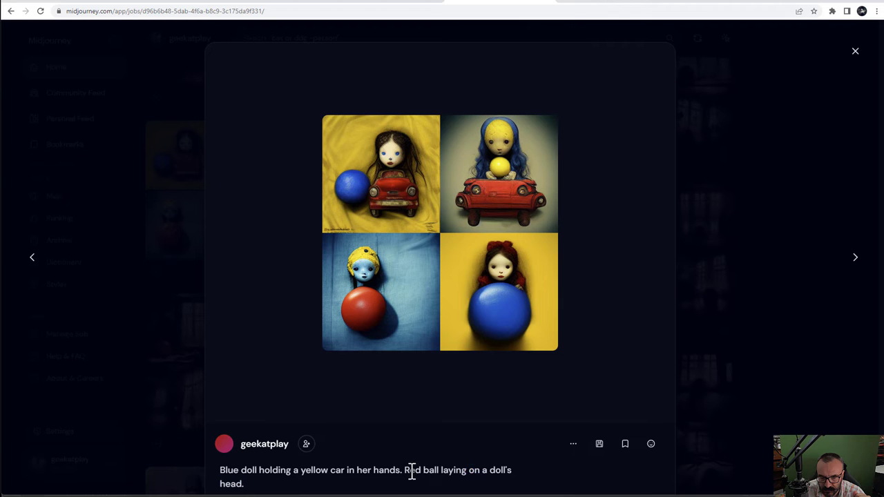
{"action": "left_click_drag", "start_coordinate": [408, 470], "coordinate": [469, 473]}
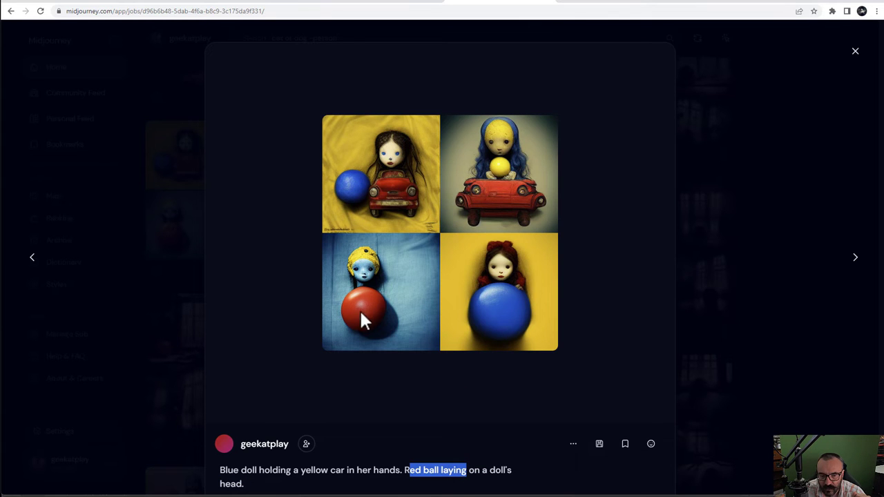
{"action": "left_click", "coordinate": [508, 431]}
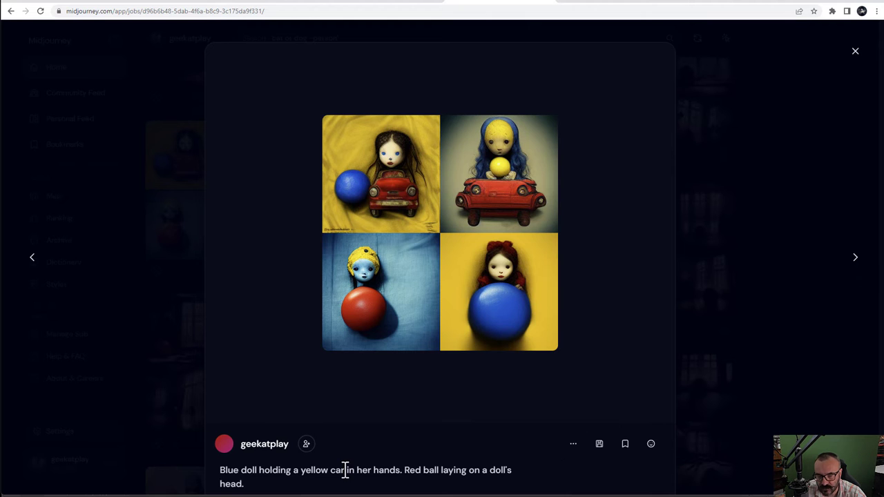
{"action": "key", "text": "Left"}
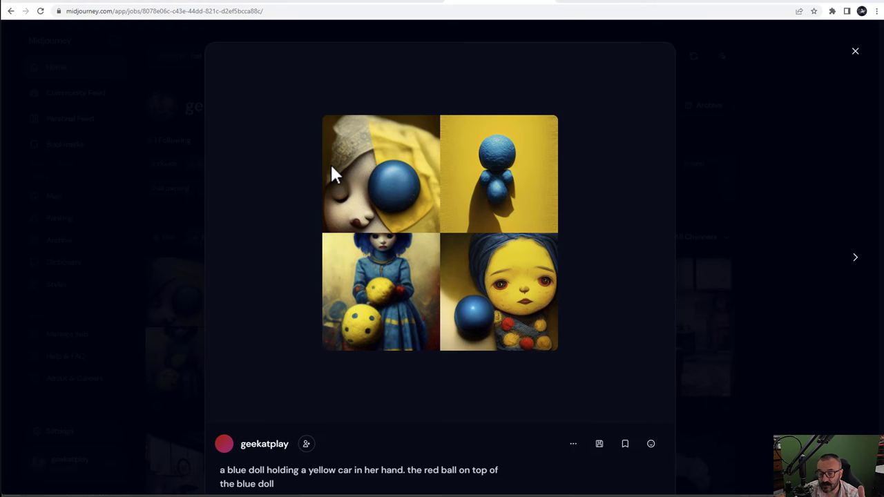
Step: Switch to Stable Diffusion's dream-48 channel in Discord and examine the images for the blue doll, yellow car and red ball prompt
{"action": "left_click", "coordinate": [164, 3]}
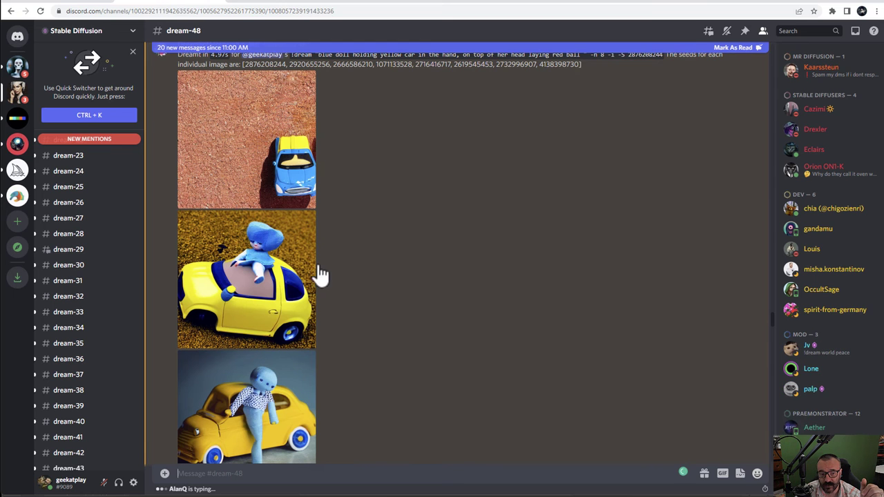
{"action": "scroll", "coordinate": [357, 255], "scroll_direction": "down", "scroll_amount": 3}
{"action": "scroll", "coordinate": [368, 278], "scroll_direction": "down", "scroll_amount": 3}
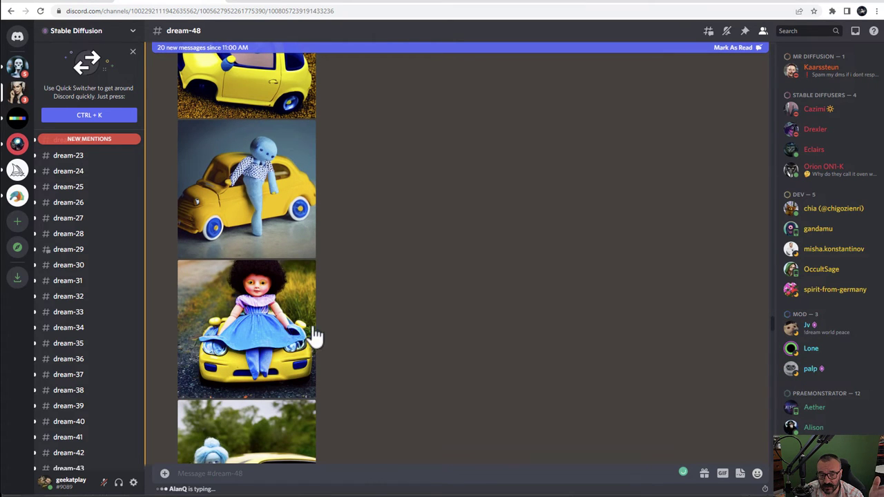
{"action": "scroll", "coordinate": [380, 286], "scroll_direction": "down", "scroll_amount": 3}
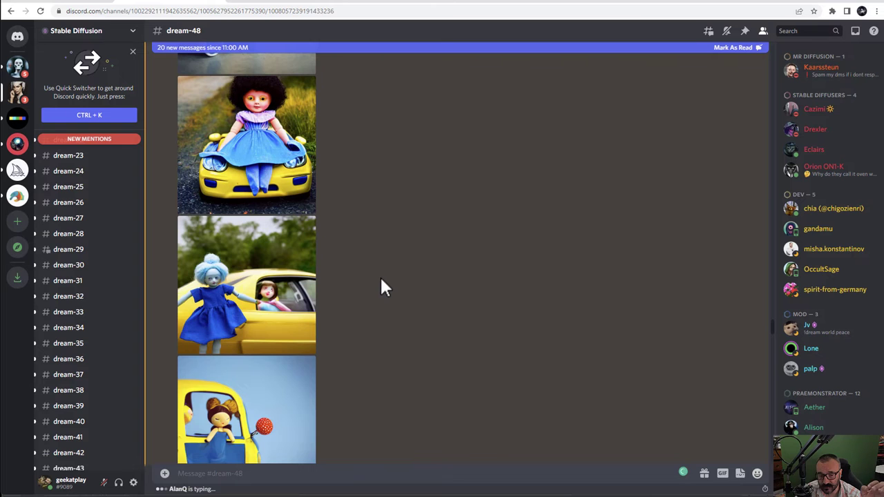
{"action": "scroll", "coordinate": [341, 237], "scroll_direction": "up", "scroll_amount": 2}
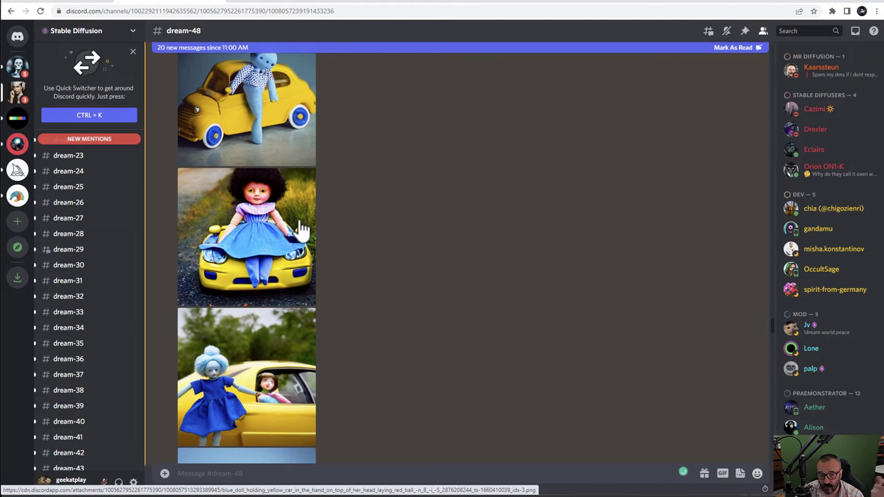
{"action": "scroll", "coordinate": [441, 281], "scroll_direction": "down", "scroll_amount": 5}
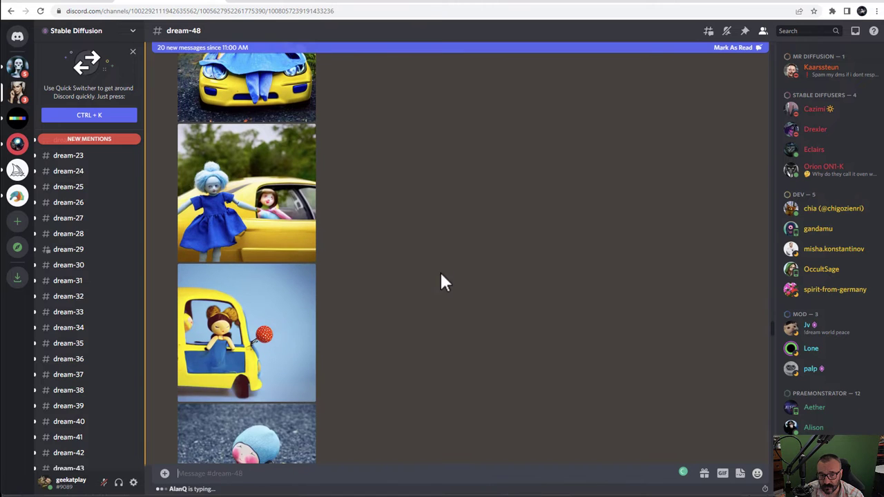
{"action": "scroll", "coordinate": [339, 302], "scroll_direction": "down", "scroll_amount": 4}
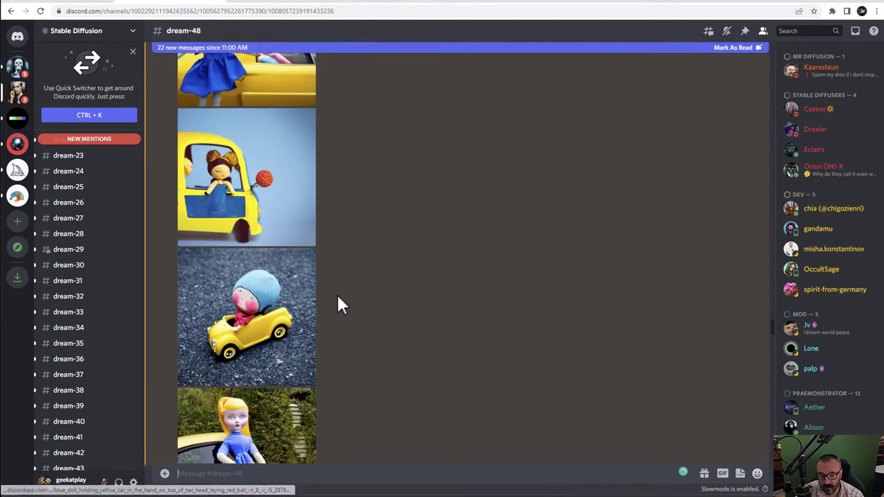
{"action": "scroll", "coordinate": [385, 279], "scroll_direction": "up", "scroll_amount": 5}
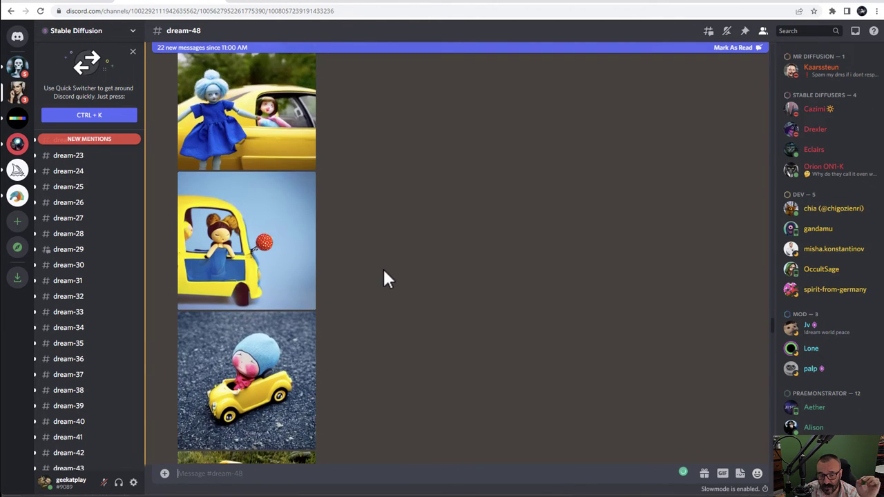
{"action": "scroll", "coordinate": [385, 279], "scroll_direction": "up", "scroll_amount": 3}
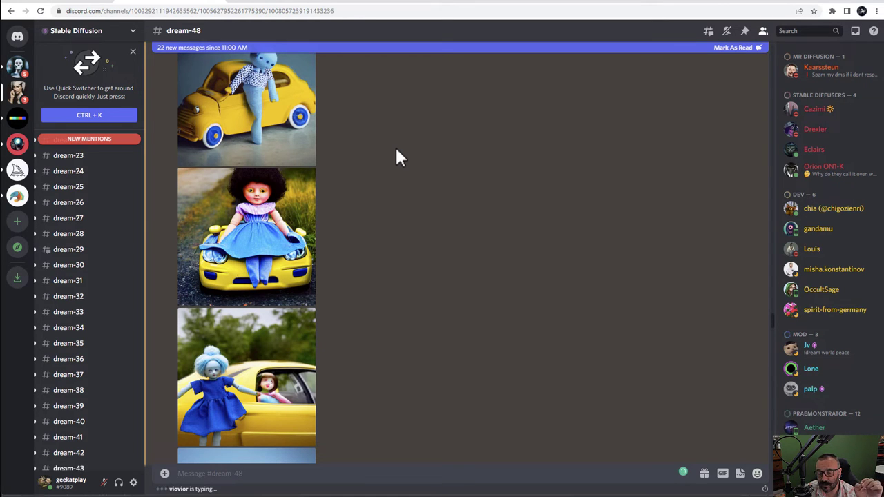
Step: Switch to DALL-E, enlarge the result with the doll in a blue car under a red ball, and return to the results
{"action": "left_click", "coordinate": [279, 3]}
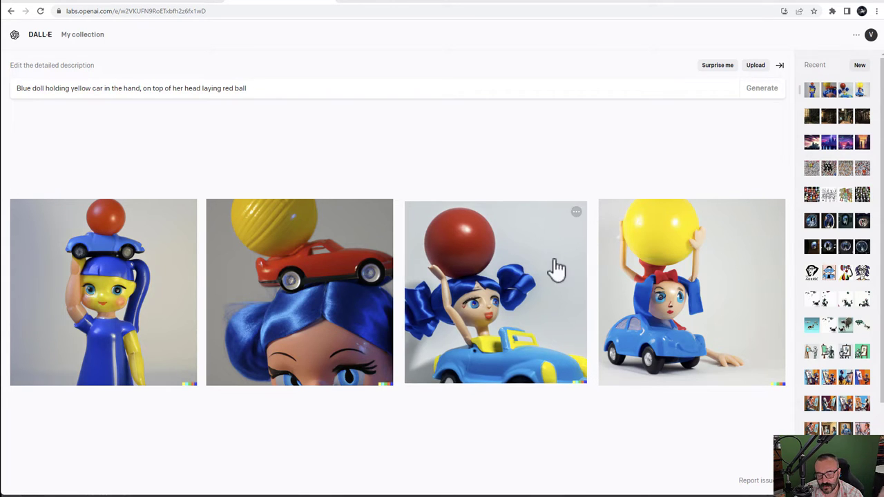
{"action": "left_click", "coordinate": [529, 311]}
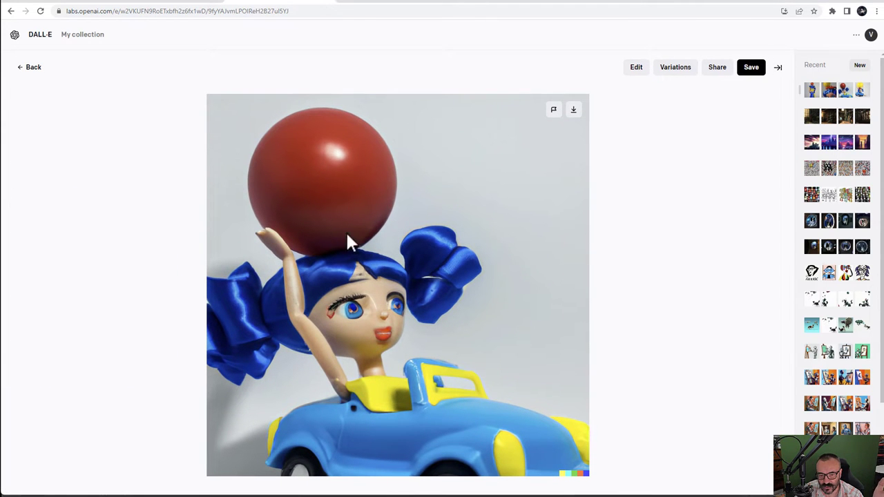
{"action": "left_click", "coordinate": [30, 68]}
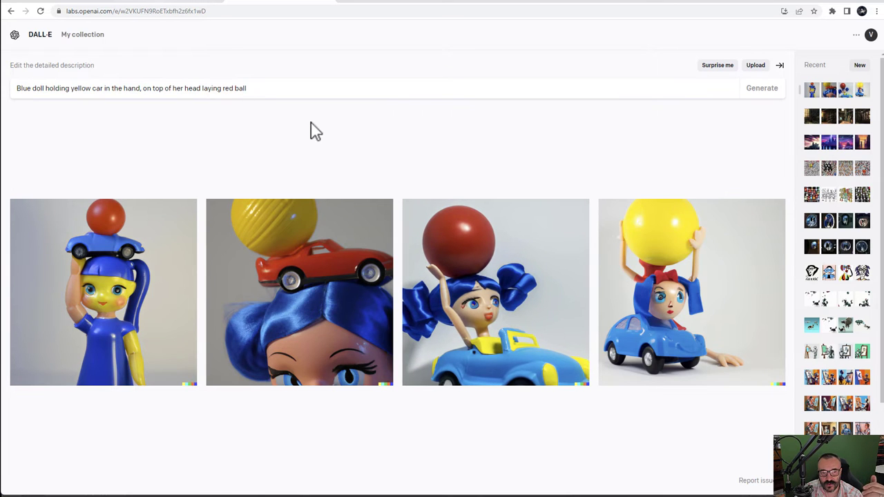
Step: Revisit the Stable Diffusion channel and the Midjourney Bot chat to compare their results, and return to the Midjourney website
{"action": "left_click", "coordinate": [160, 3]}
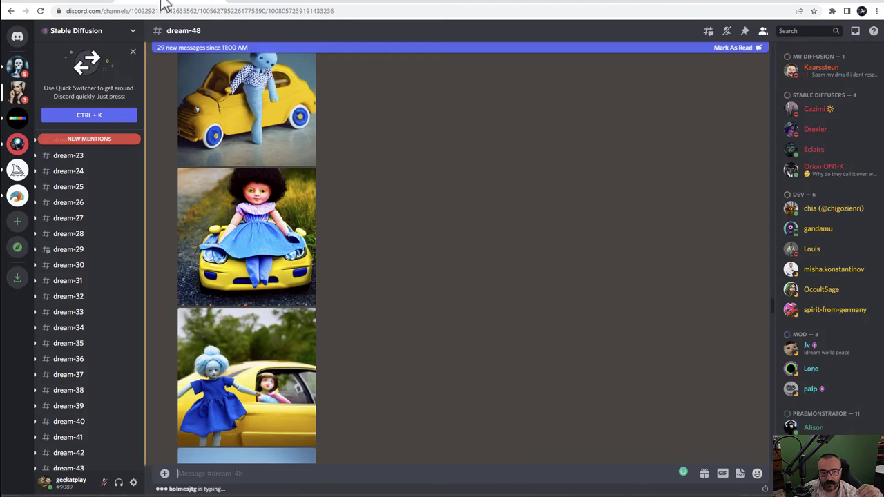
{"action": "left_click", "coordinate": [57, 4]}
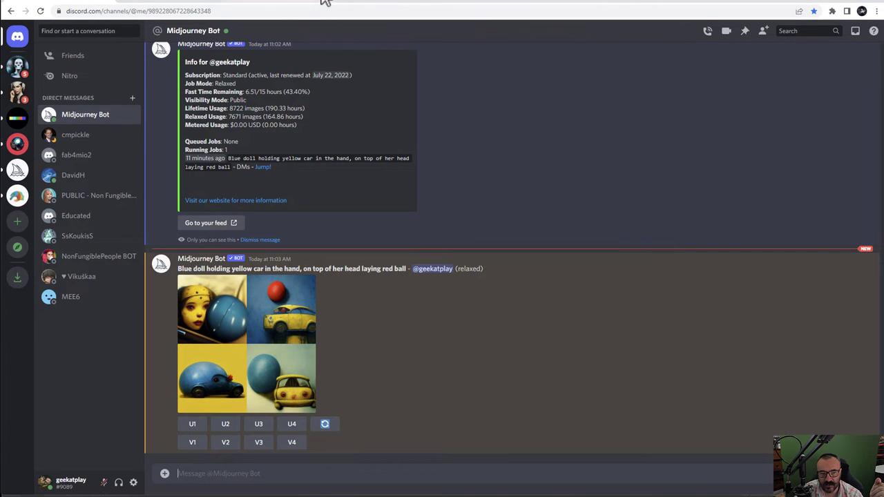
{"action": "left_click", "coordinate": [468, 2]}
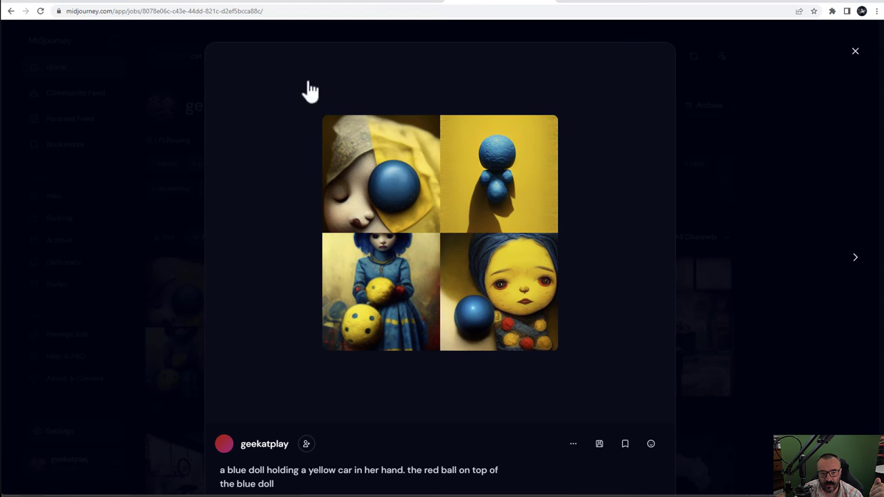
Step: Refresh the Midjourney gallery, view the grid for "Blue doll holding yellow car in the hand, on top of her head laying red ball", and close it
{"action": "left_click", "coordinate": [751, 178]}
{"action": "left_click", "coordinate": [40, 11]}
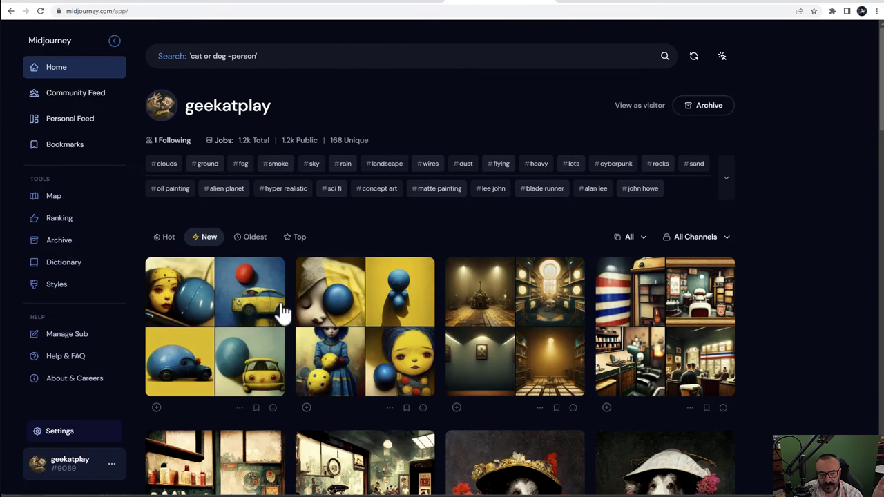
{"action": "left_click", "coordinate": [241, 311]}
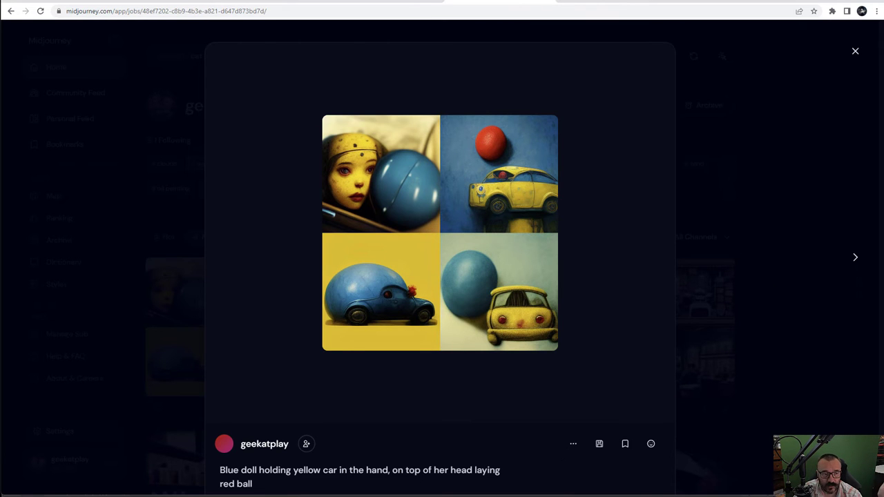
{"action": "key", "text": "Escape"}
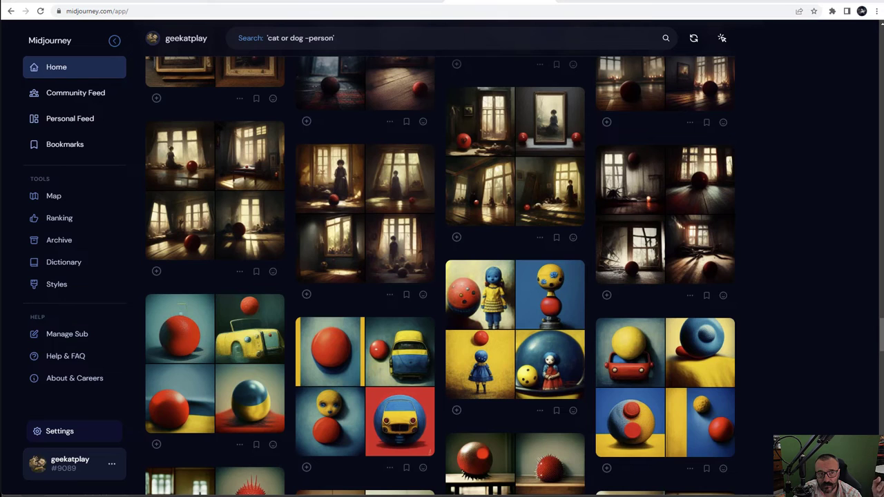
Step: Open the "Dark, gloomy room" grid with the spider by the window, read its prompt and highlight "Broken photos in frames on walls"
{"action": "left_click", "coordinate": [659, 207]}
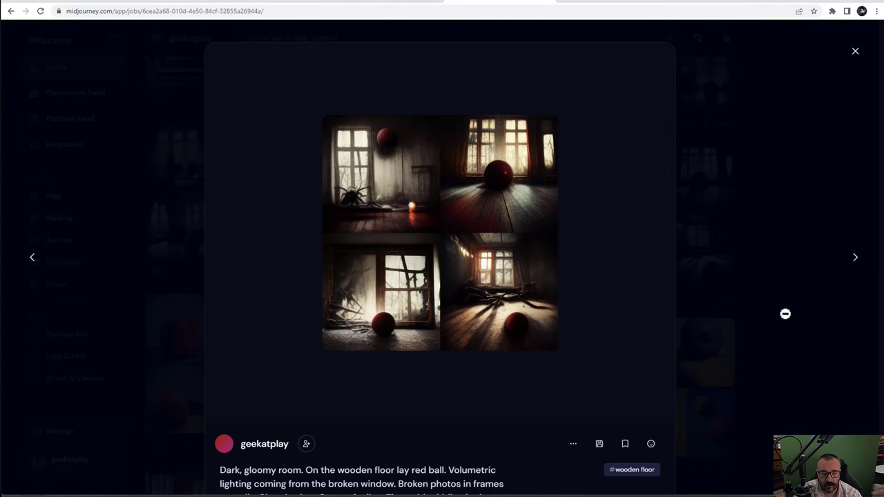
{"action": "scroll", "coordinate": [587, 359], "scroll_direction": "down", "scroll_amount": 2}
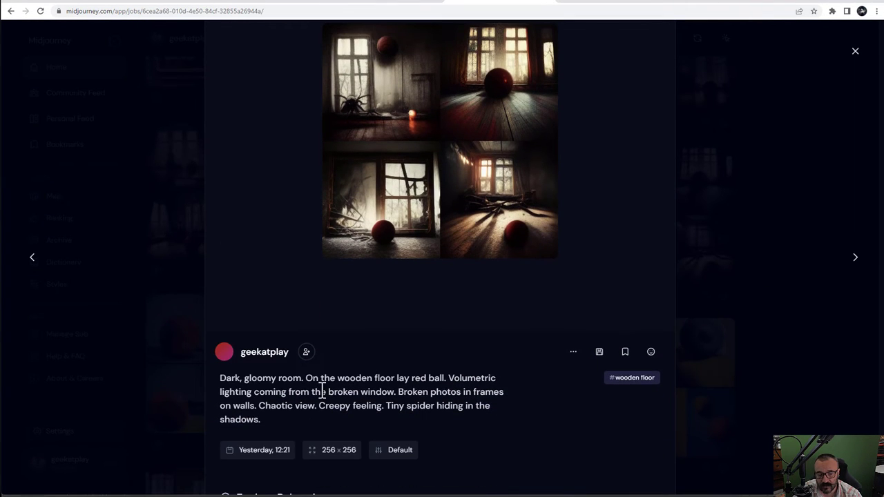
{"action": "scroll", "coordinate": [575, 418], "scroll_direction": "up", "scroll_amount": 1}
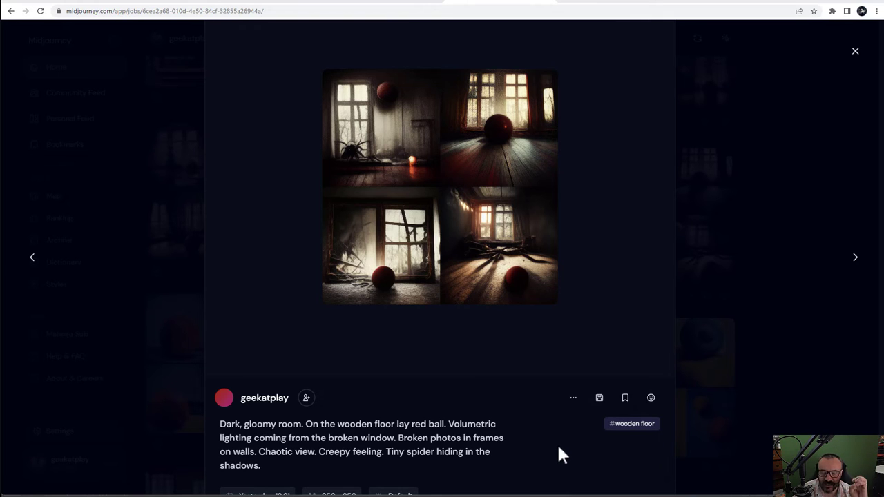
{"action": "left_click_drag", "start_coordinate": [397, 438], "coordinate": [253, 454]}
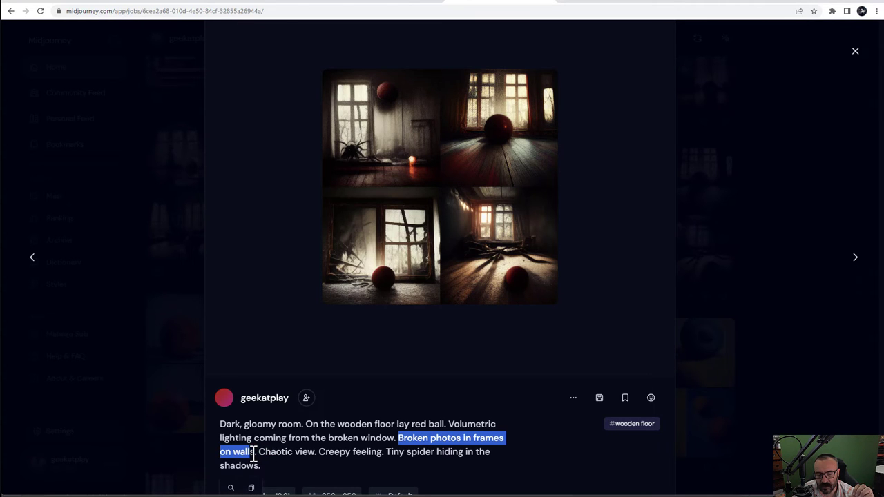
{"action": "left_click", "coordinate": [536, 439]}
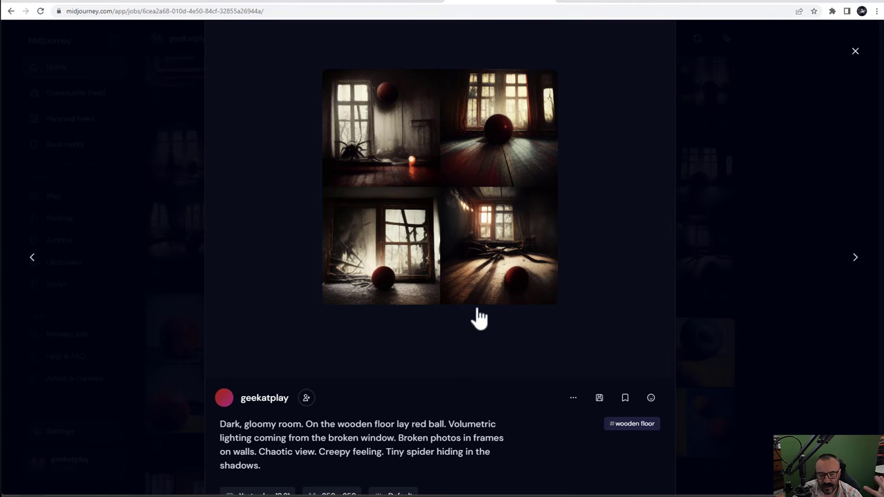
Step: Look through the related images below the "Dark, gloomy room" prompt and return to the gallery
{"action": "scroll", "coordinate": [479, 318], "scroll_direction": "down", "scroll_amount": 2}
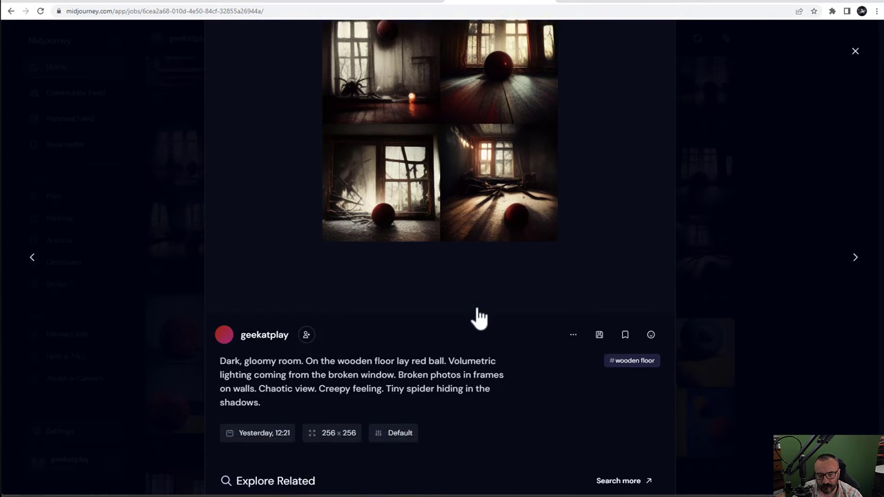
{"action": "scroll", "coordinate": [479, 319], "scroll_direction": "up", "scroll_amount": 1}
{"action": "scroll", "coordinate": [479, 319], "scroll_direction": "down", "scroll_amount": 4}
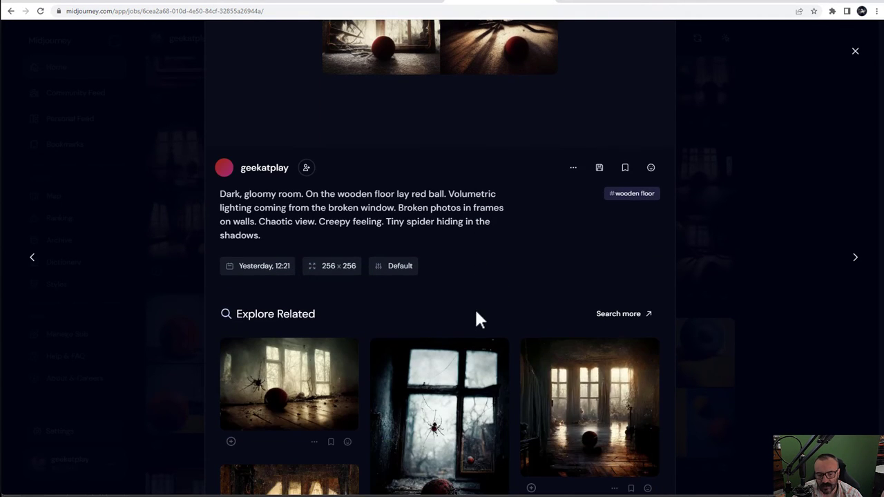
{"action": "scroll", "coordinate": [442, 345], "scroll_direction": "down", "scroll_amount": 2}
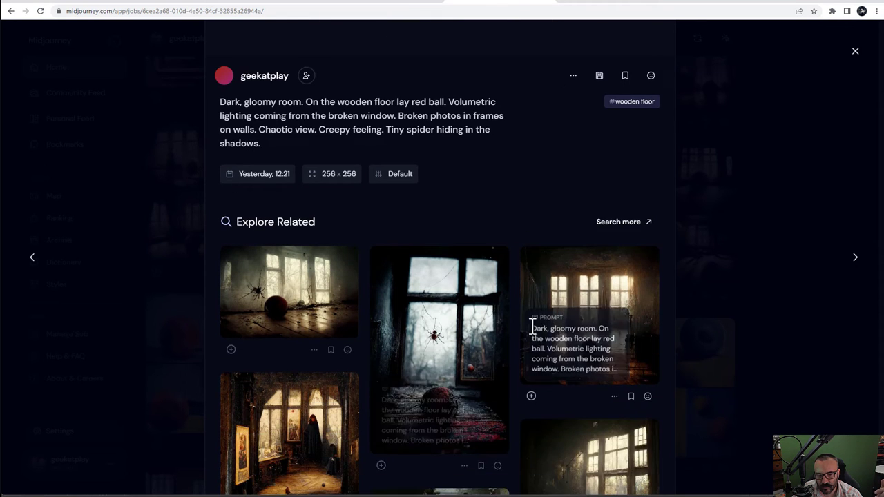
{"action": "scroll", "coordinate": [529, 318], "scroll_direction": "up", "scroll_amount": 3}
{"action": "left_click", "coordinate": [788, 240]}
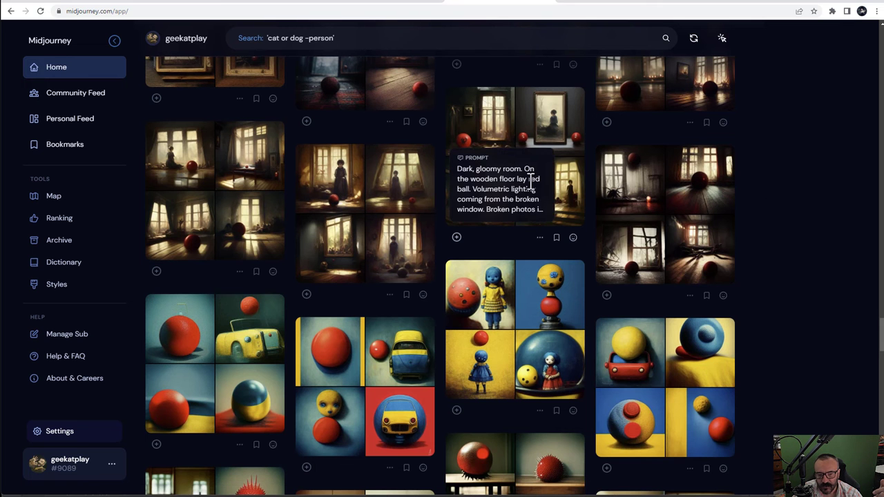
Step: Open the "Dark, gloomy room" grid whose prompt ends with "William-Adolphe Bouguereau. Oil painting." and compare the prompt with its images
{"action": "left_click", "coordinate": [573, 144]}
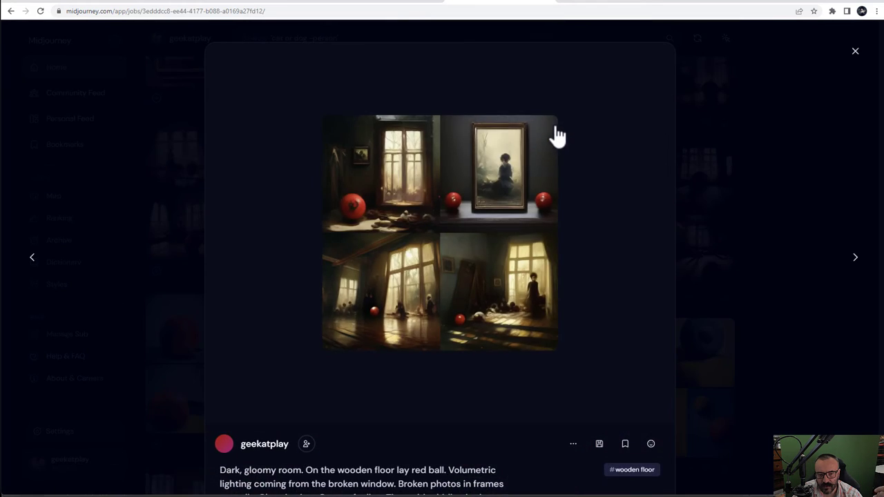
{"action": "scroll", "coordinate": [455, 268], "scroll_direction": "down", "scroll_amount": 1}
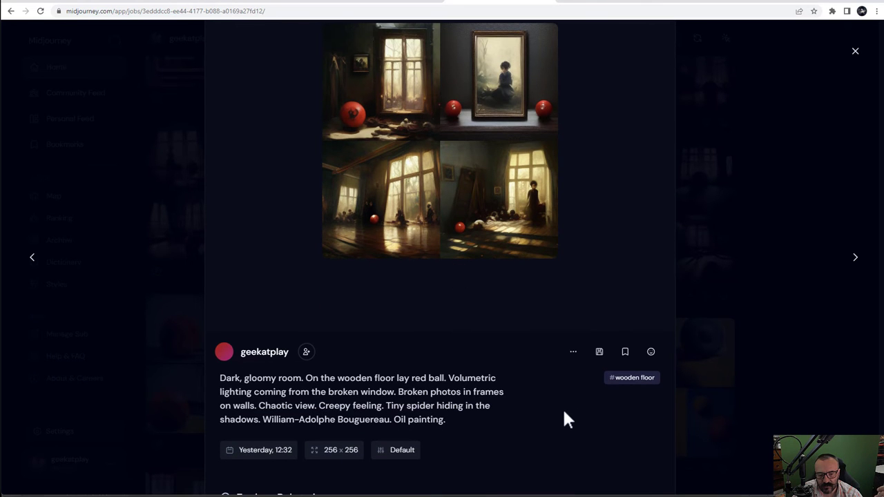
{"action": "scroll", "coordinate": [531, 397], "scroll_direction": "up", "scroll_amount": 1}
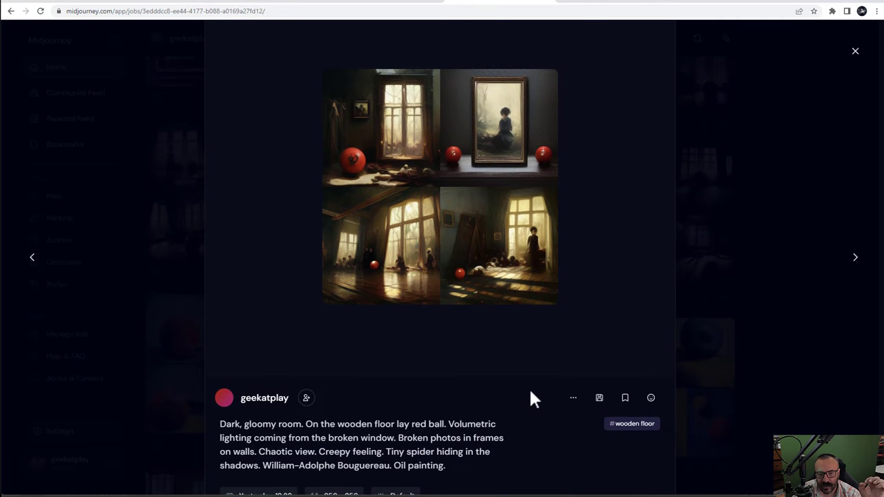
Step: Highlight "William-Adolphe Bouguereau. Oil painting." in the "Dark, gloomy room" prompt, compare it with the images, and return to the gallery
{"action": "scroll", "coordinate": [532, 398], "scroll_direction": "down", "scroll_amount": 1}
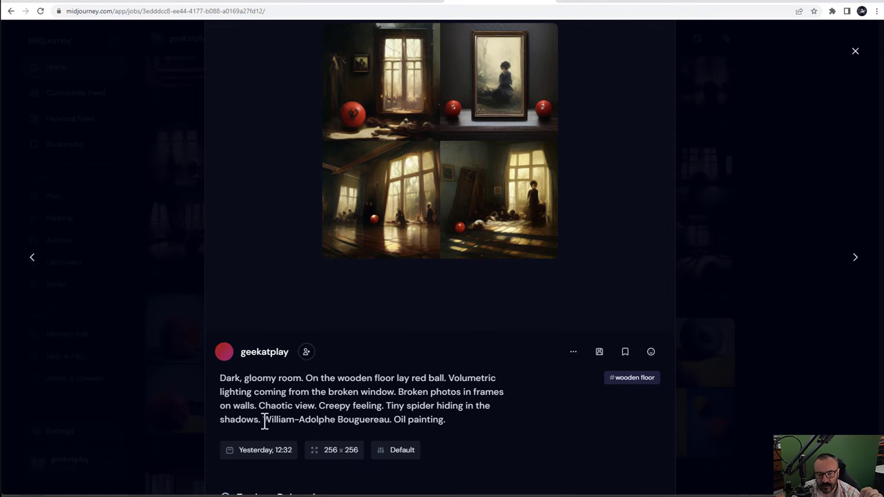
{"action": "left_click_drag", "start_coordinate": [264, 422], "coordinate": [457, 422]}
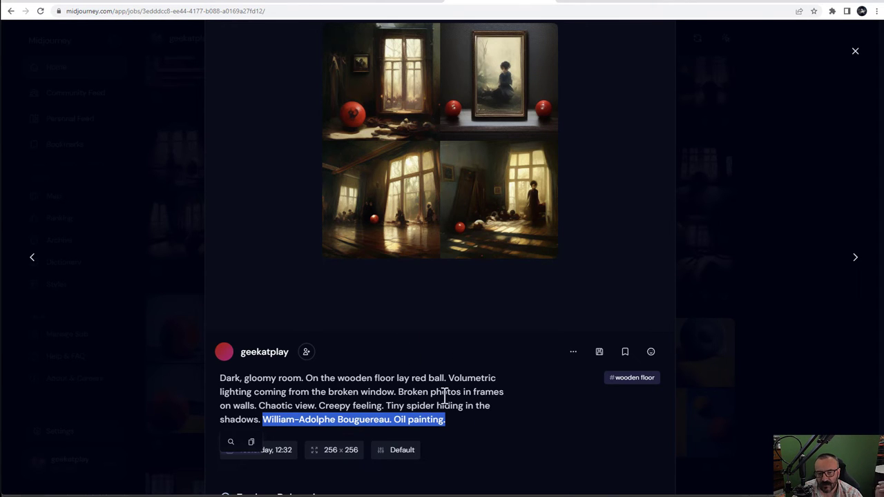
{"action": "left_click_drag", "start_coordinate": [462, 432], "coordinate": [264, 421]}
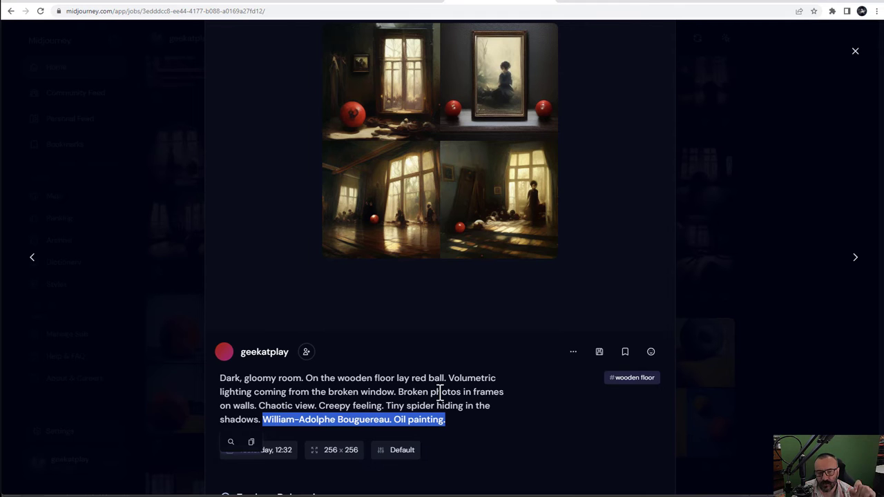
{"action": "left_click", "coordinate": [470, 408]}
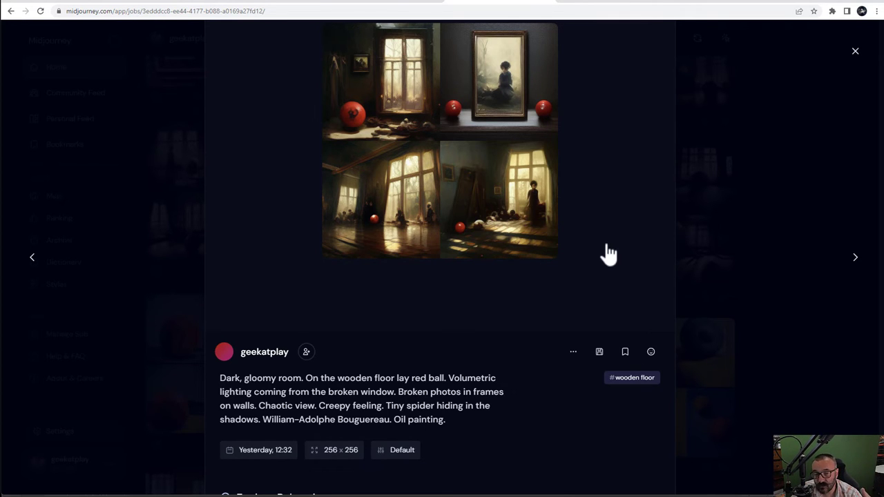
{"action": "left_click", "coordinate": [805, 290]}
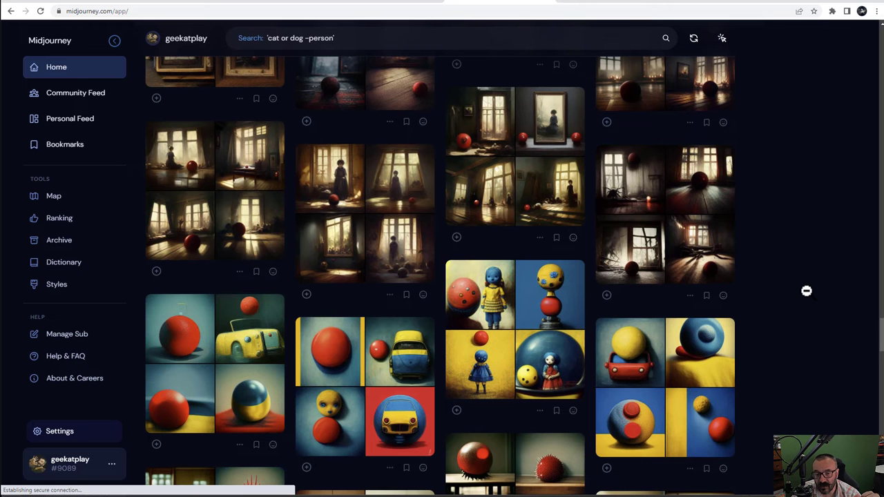
Step: Open the "Dark, gloomy room" grid whose prompt ends with "William-Adolphe Bouguereau", highlight the artist's name, and close the grid
{"action": "left_click", "coordinate": [394, 207]}
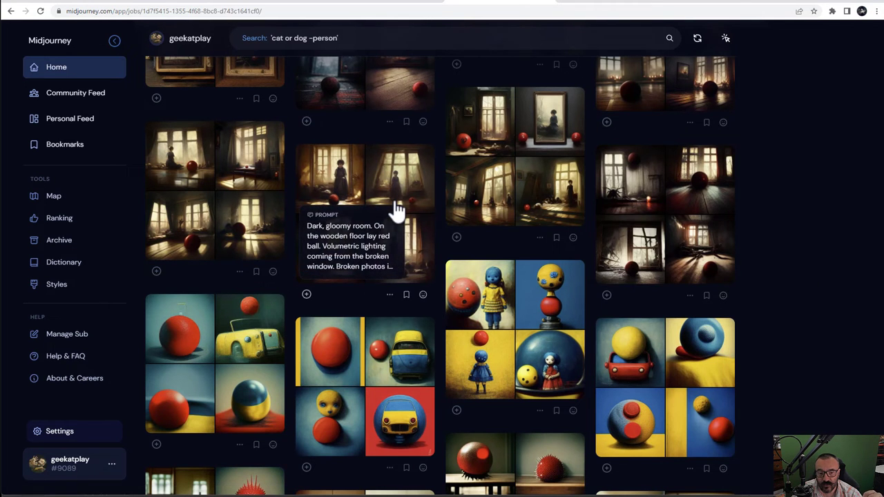
{"action": "scroll", "coordinate": [394, 208], "scroll_direction": "down", "scroll_amount": 3}
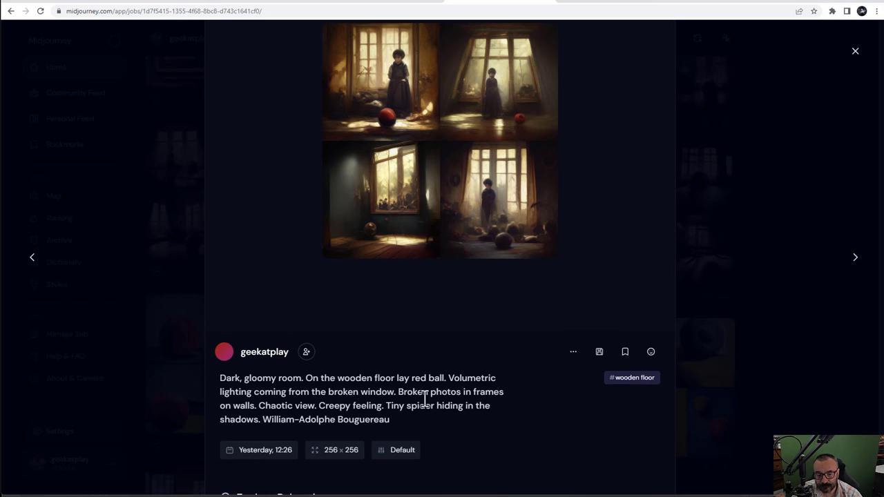
{"action": "left_click_drag", "start_coordinate": [259, 419], "coordinate": [412, 433]}
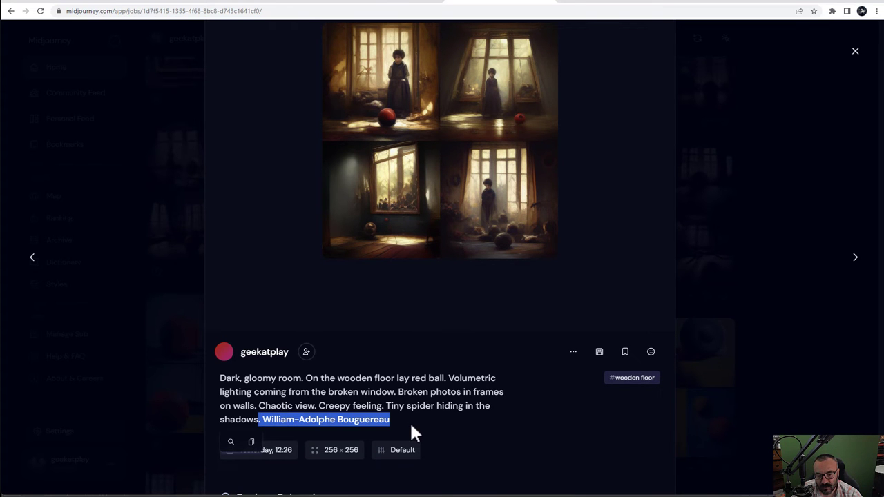
{"action": "left_click", "coordinate": [789, 198]}
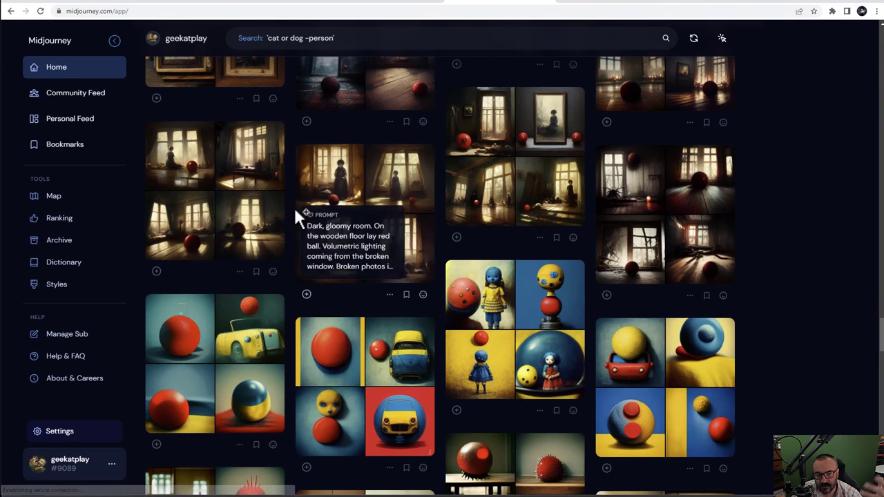
Step: Open the "Dark, gloomy room" grid whose prompt ends with "Photorealistic", highlight the artist and style terms, and close it
{"action": "left_click", "coordinate": [253, 167]}
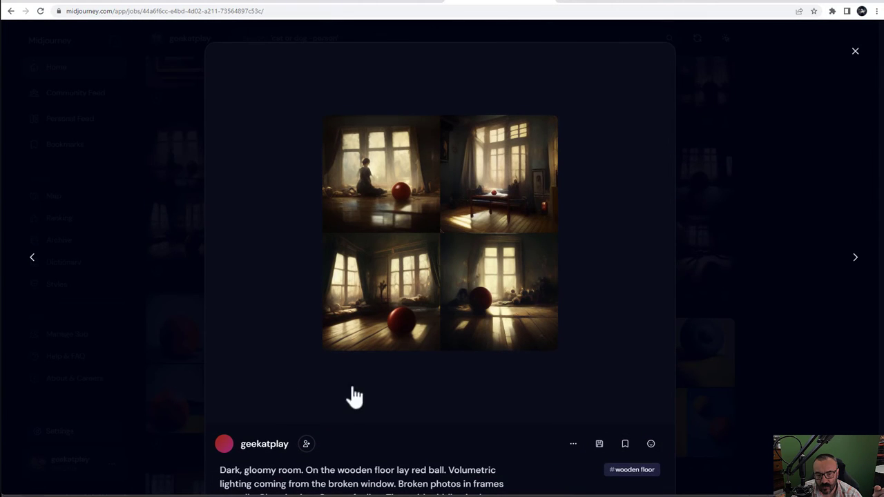
{"action": "scroll", "coordinate": [357, 386], "scroll_direction": "down", "scroll_amount": 2}
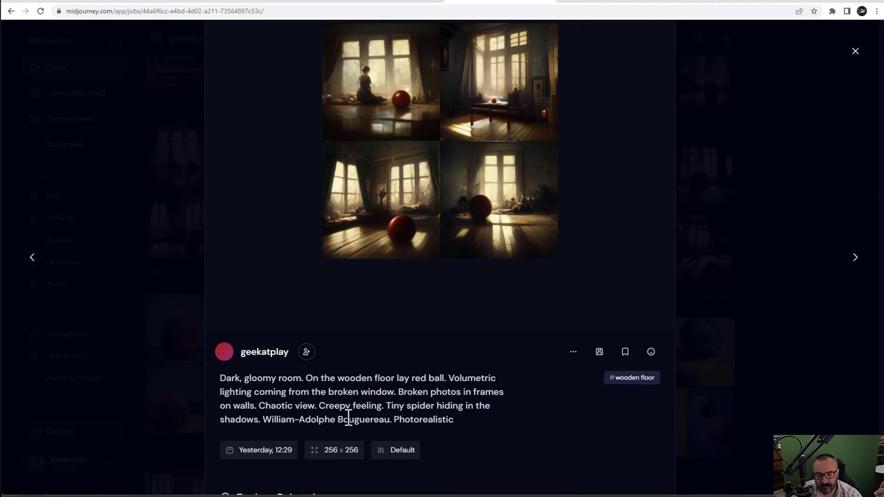
{"action": "left_click_drag", "start_coordinate": [280, 419], "coordinate": [471, 427]}
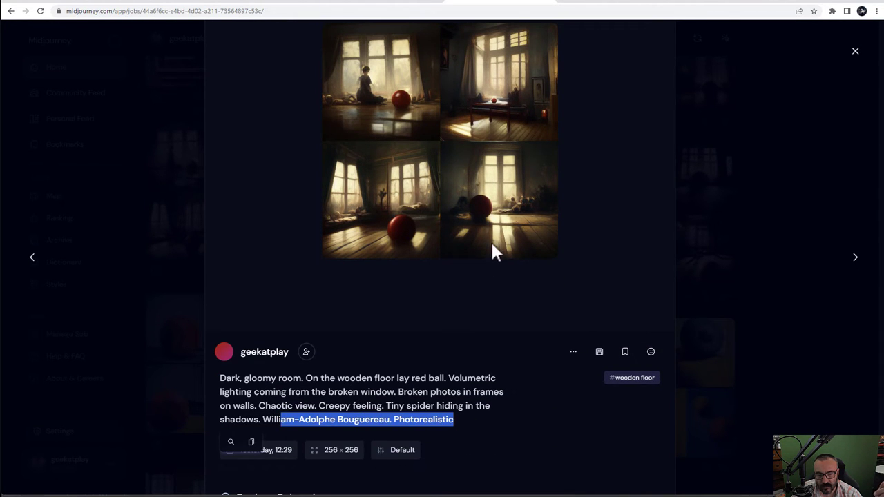
{"action": "left_click", "coordinate": [764, 288]}
Step: Open the "Dark, gloomy room" grid tagged unreal engine and highlight "unreal engine" and "Artstation" in its prompt
{"action": "scroll", "coordinate": [584, 282], "scroll_direction": "up", "scroll_amount": 3}
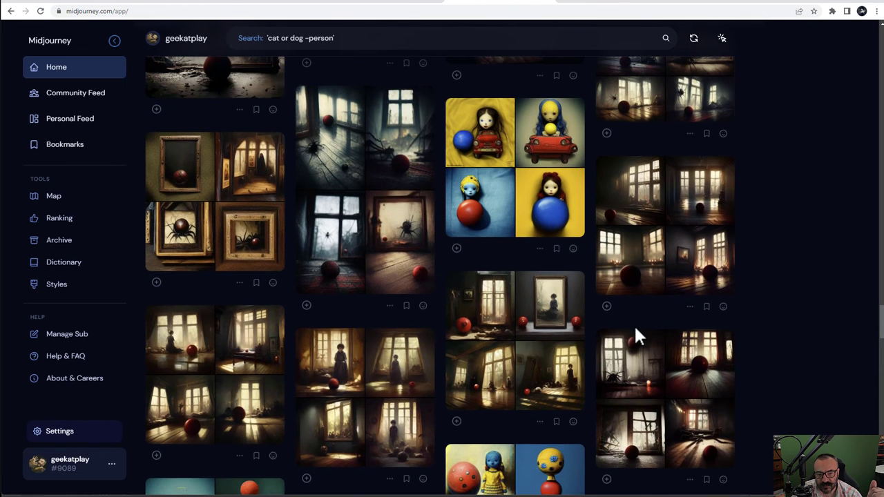
{"action": "scroll", "coordinate": [634, 323], "scroll_direction": "up", "scroll_amount": 2}
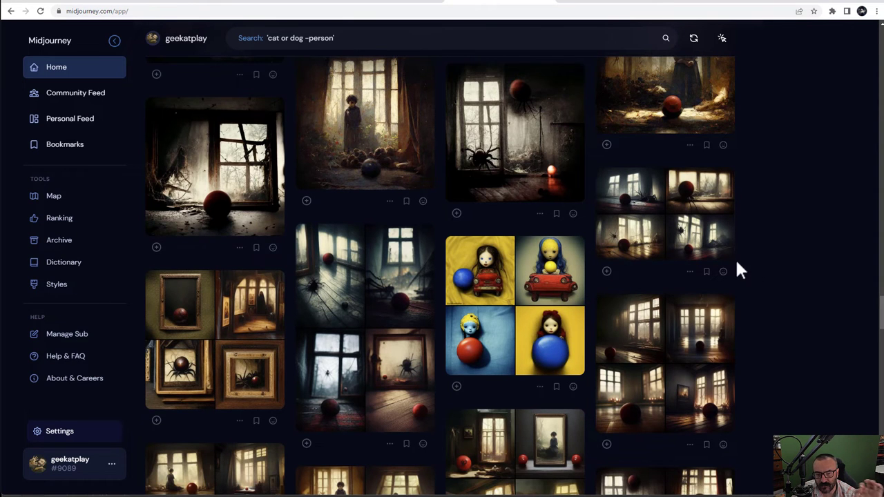
{"action": "scroll", "coordinate": [736, 266], "scroll_direction": "down", "scroll_amount": 1}
{"action": "left_click", "coordinate": [690, 301]}
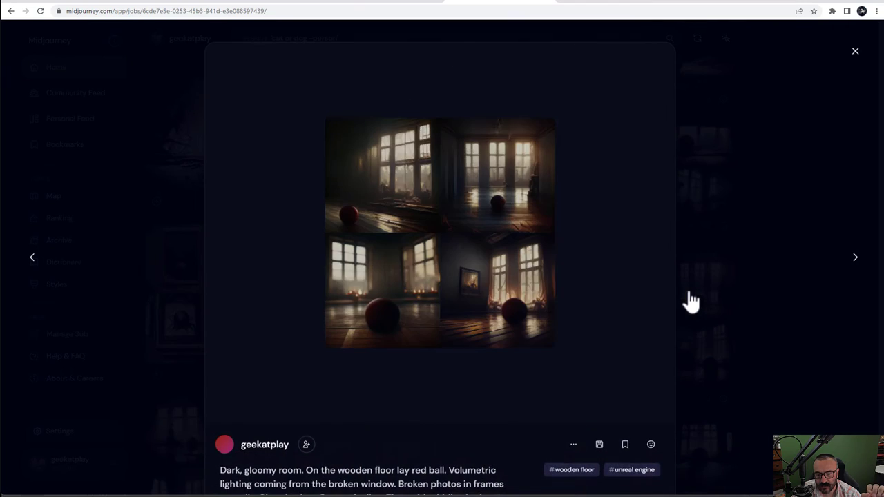
{"action": "scroll", "coordinate": [414, 401], "scroll_direction": "down", "scroll_amount": 2}
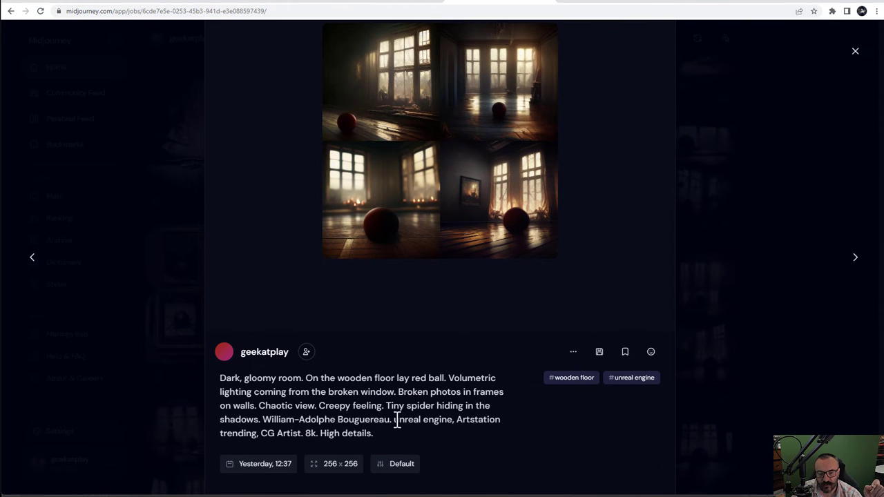
{"action": "left_click_drag", "start_coordinate": [393, 419], "coordinate": [453, 422]}
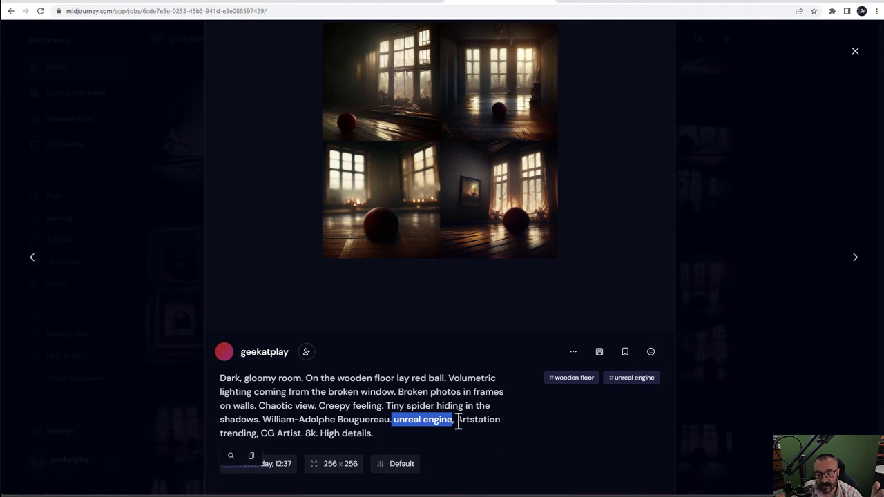
{"action": "left_click_drag", "start_coordinate": [457, 420], "coordinate": [503, 426]}
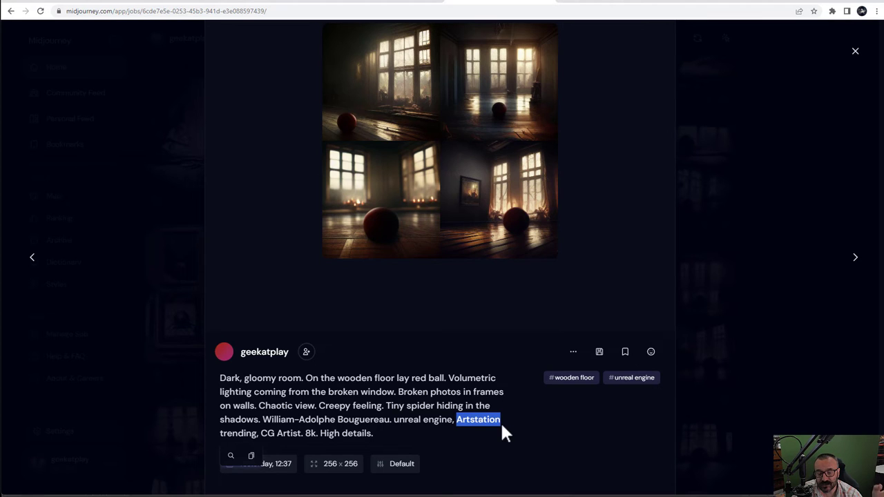
{"action": "left_click", "coordinate": [289, 428]}
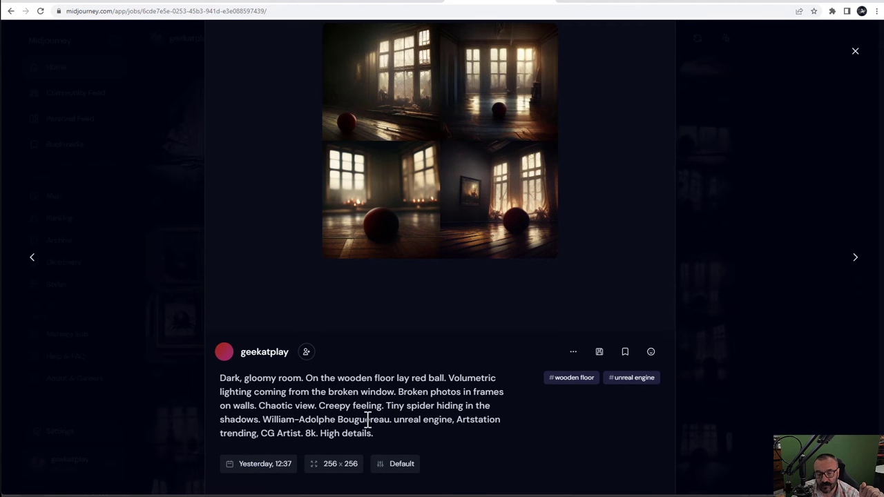
Step: Highlight "unreal engine, Artstation trending, CG Artist" and "8k. High details." in the prompt to examine the closing style terms
{"action": "left_click_drag", "start_coordinate": [394, 419], "coordinate": [301, 433]}
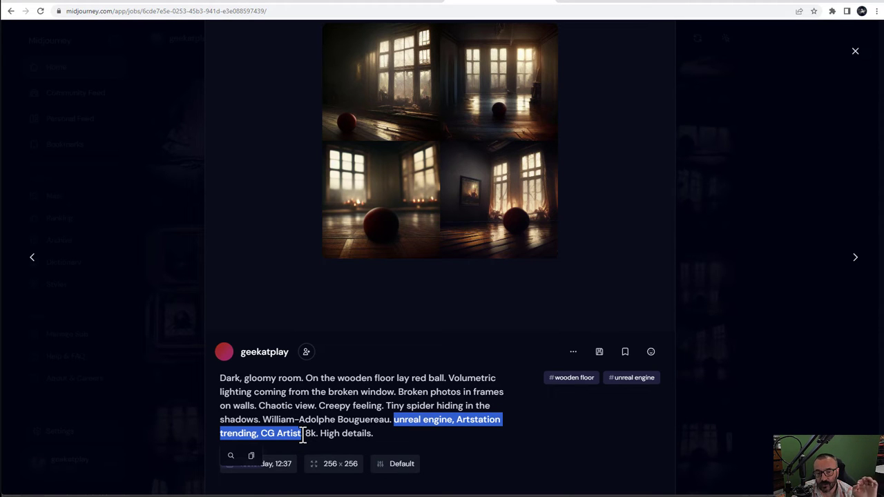
{"action": "left_click", "coordinate": [315, 432]}
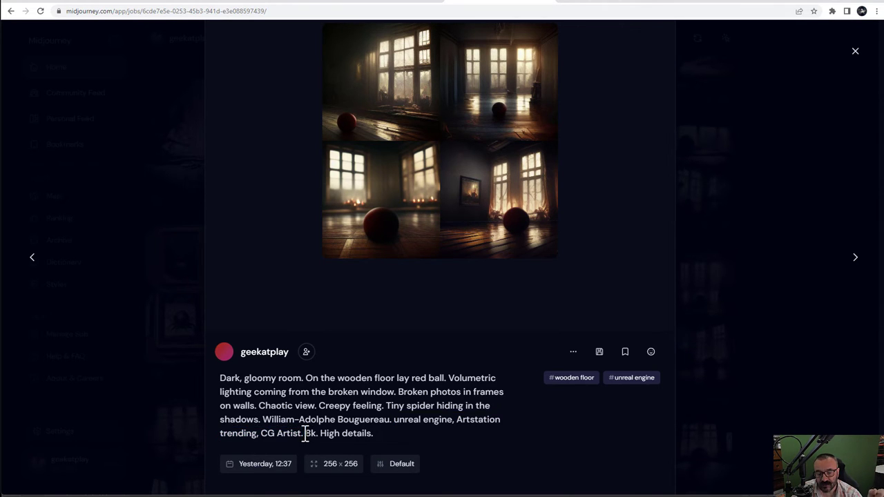
{"action": "left_click_drag", "start_coordinate": [305, 433], "coordinate": [379, 435]}
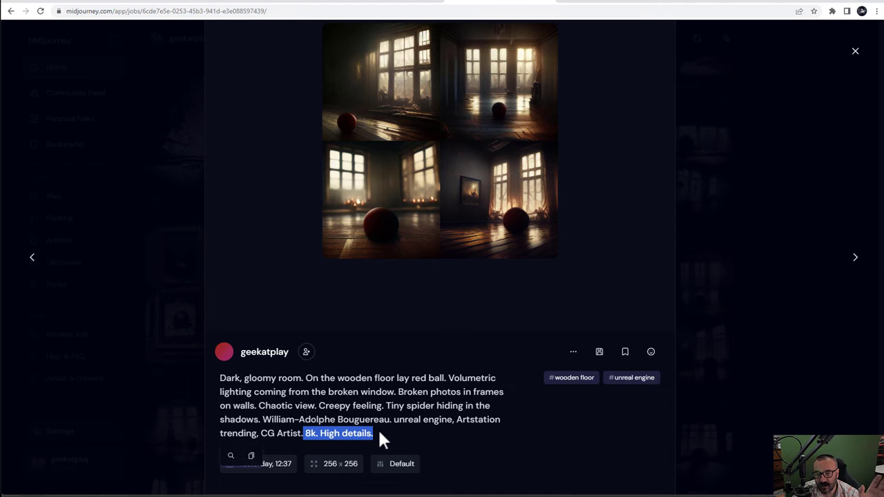
{"action": "left_click", "coordinate": [379, 435]}
{"action": "left_click_drag", "start_coordinate": [374, 433], "coordinate": [321, 434]}
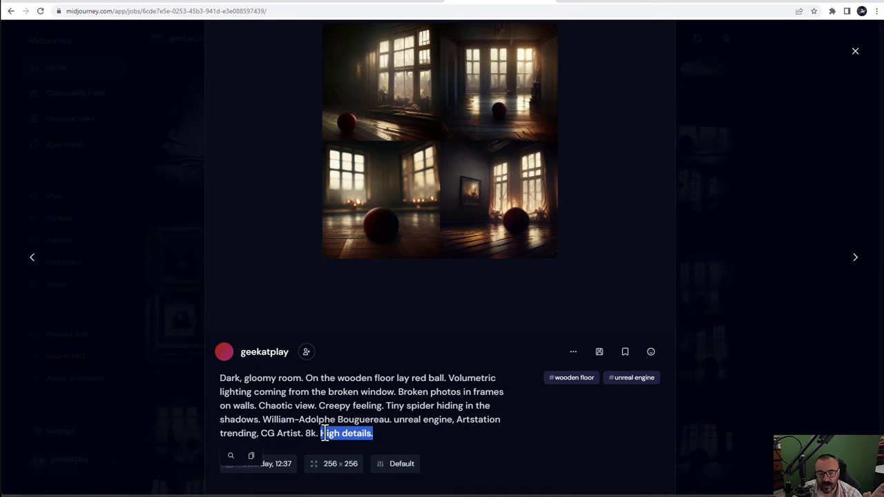
{"action": "left_click", "coordinate": [444, 419]}
{"action": "left_click_drag", "start_coordinate": [378, 433], "coordinate": [413, 419]}
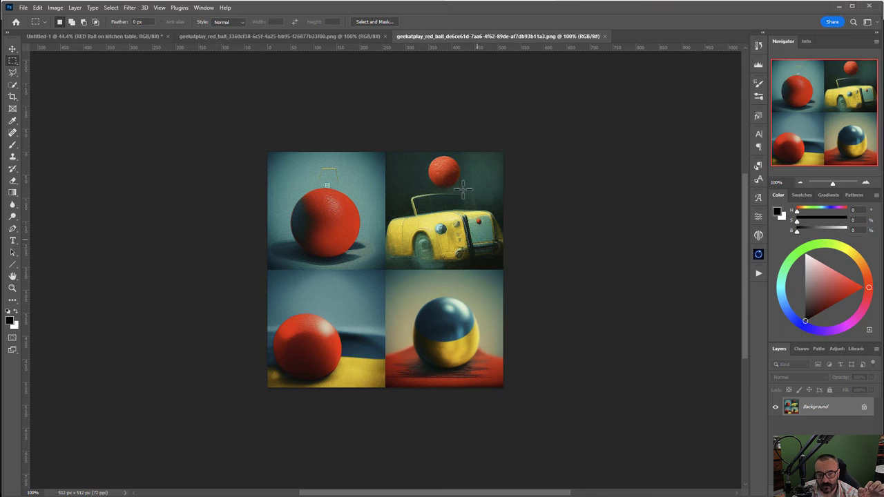
Step: Show the Untitled-1 document in Photoshop, and back in Midjourney highlight "unreal engine, Artstation trending, CG Artist. 8k. High details." before closing the grid
{"action": "left_click", "coordinate": [79, 38]}
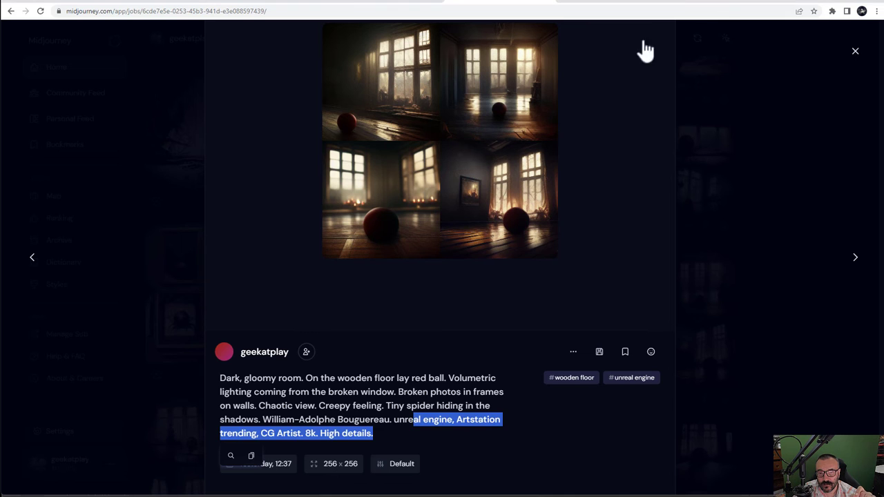
{"action": "left_click", "coordinate": [467, 407]}
{"action": "left_click_drag", "start_coordinate": [394, 419], "coordinate": [399, 435]}
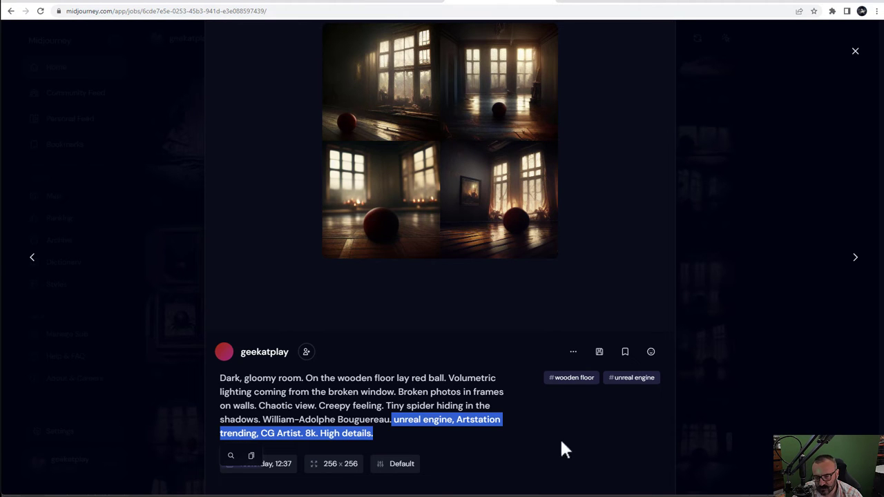
{"action": "left_click", "coordinate": [504, 421]}
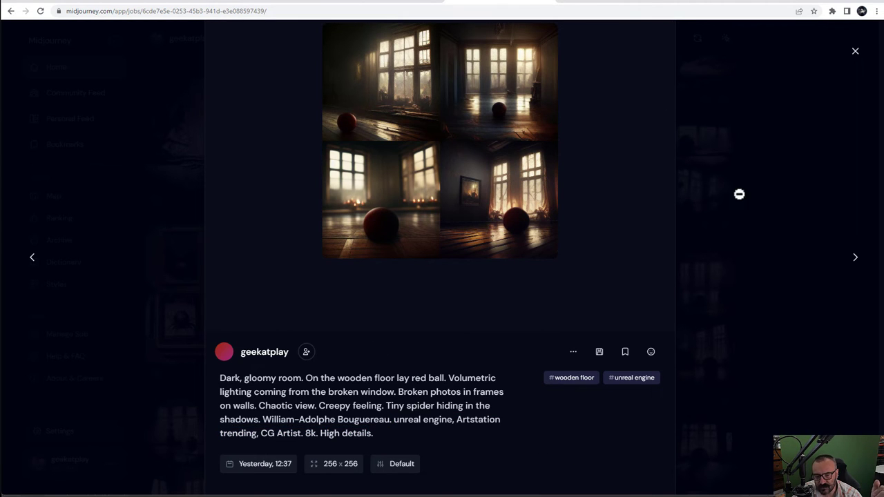
{"action": "left_click", "coordinate": [792, 160]}
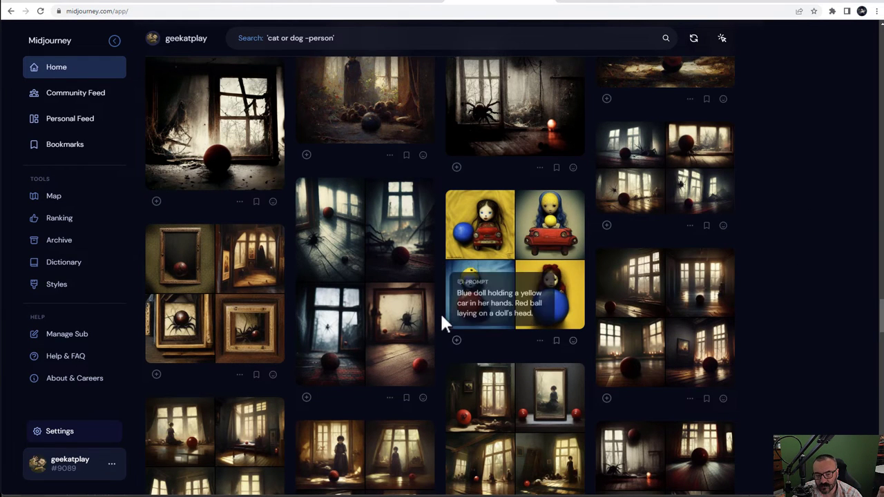
Step: Open the grid of rooms with spiders, switch to the Stable Diffusion Discord channel, and view the blue doll leaning on the yellow car enlarged
{"action": "left_click", "coordinate": [401, 305]}
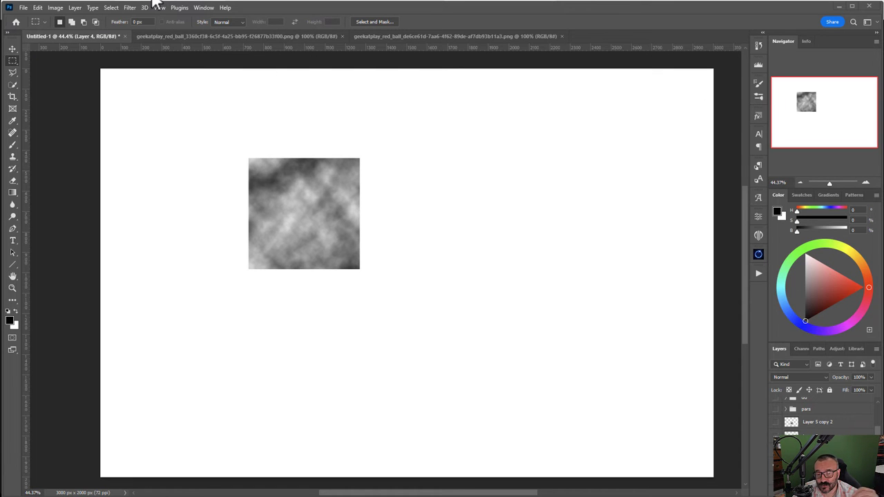
{"action": "key", "text": "alt+Tab"}
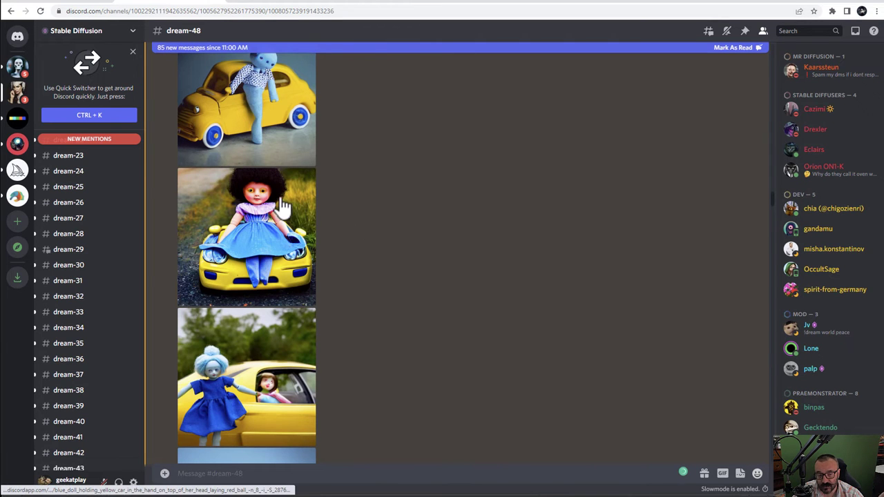
{"action": "scroll", "coordinate": [290, 208], "scroll_direction": "up", "scroll_amount": 3}
{"action": "left_click", "coordinate": [263, 167]}
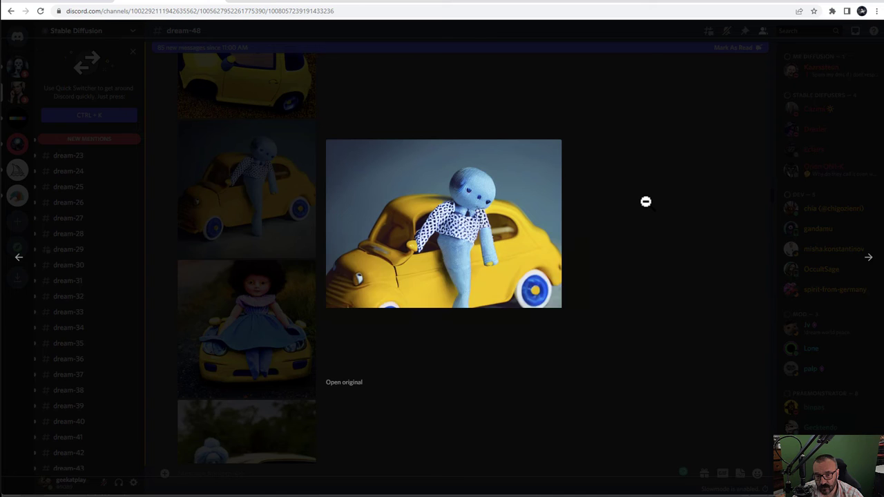
{"action": "left_click", "coordinate": [579, 318]}
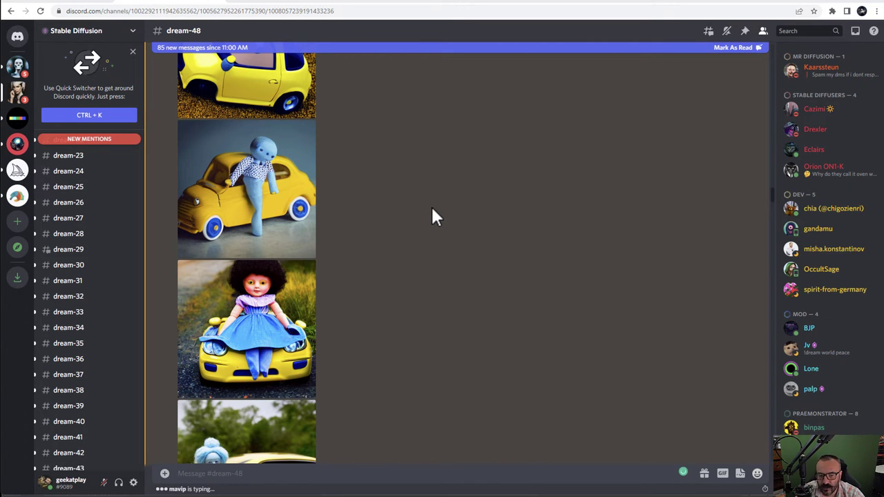
Step: Look through the Discord mentions inbox and jump to the dream-48 result for "baroque portrait of the girl wearing a cybernetic helmet"
{"action": "left_click", "coordinate": [856, 33]}
{"action": "scroll", "coordinate": [774, 266], "scroll_direction": "down", "scroll_amount": 10}
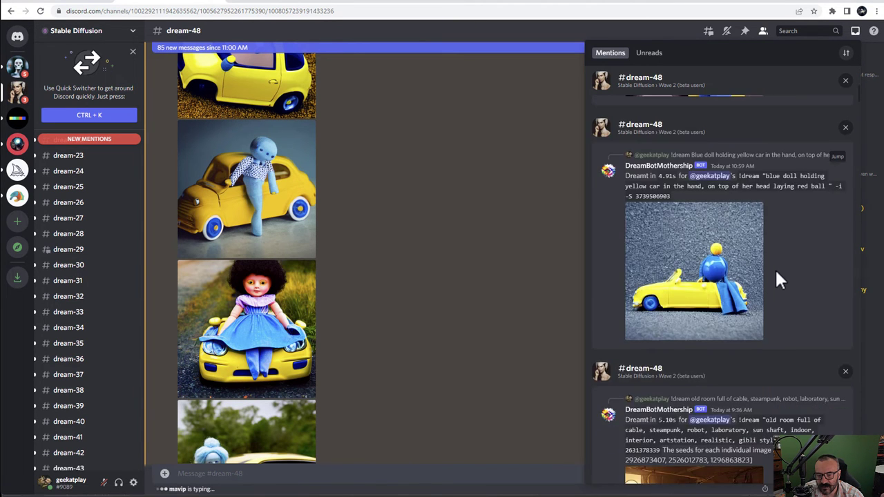
{"action": "scroll", "coordinate": [775, 270], "scroll_direction": "down", "scroll_amount": 15}
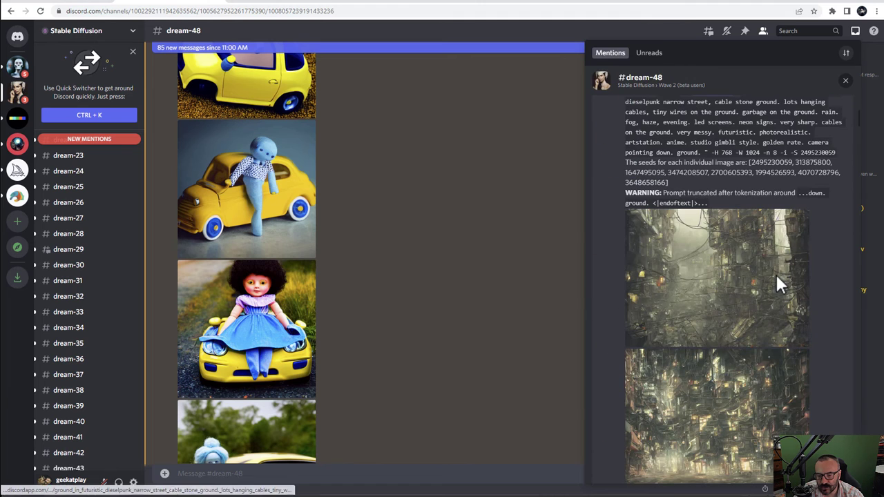
{"action": "left_click", "coordinate": [776, 274]}
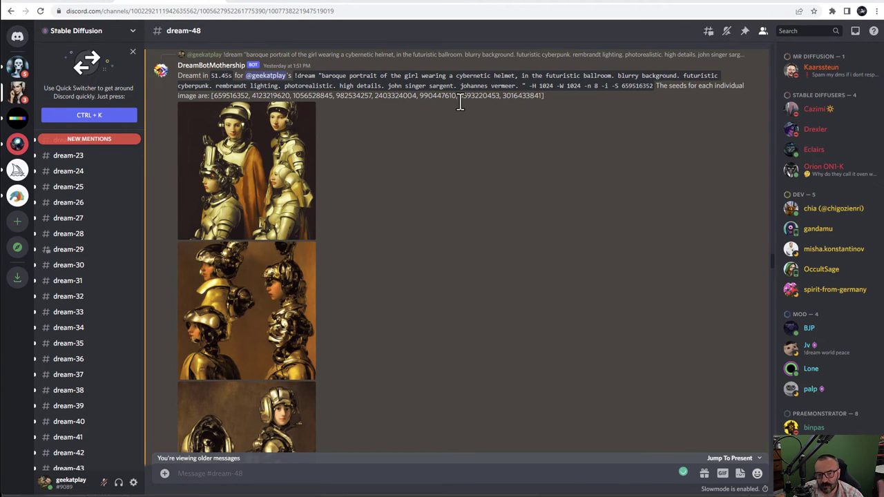
Step: Look through the baroque portraits in dream-48 and enlarge the girls in yellow clothing and the golden robotic figures, closing each
{"action": "scroll", "coordinate": [361, 210], "scroll_direction": "down", "scroll_amount": 3}
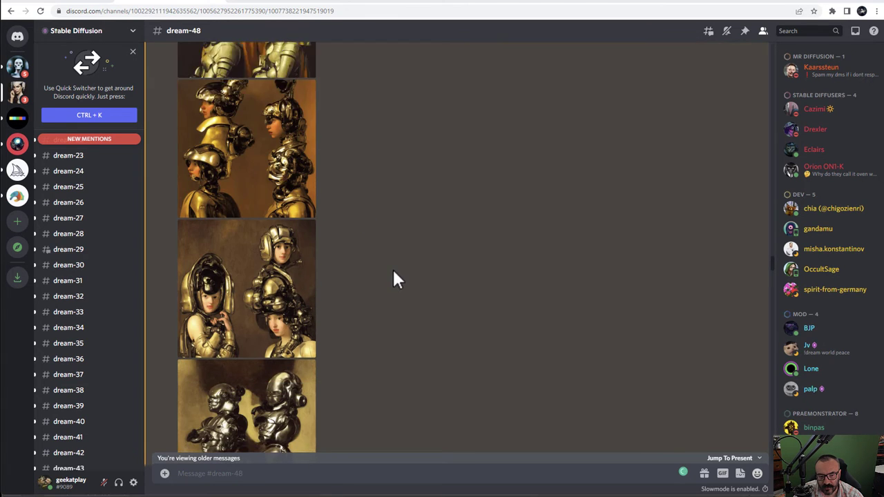
{"action": "scroll", "coordinate": [394, 271], "scroll_direction": "down", "scroll_amount": 5}
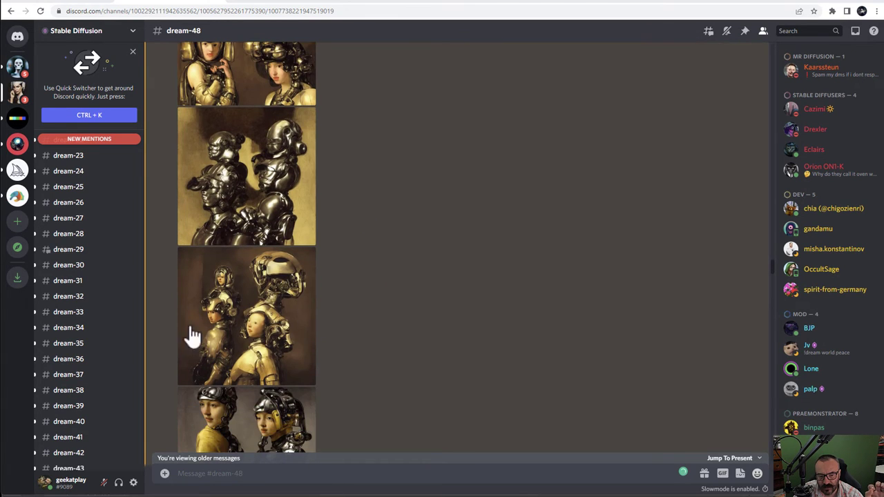
{"action": "scroll", "coordinate": [336, 325], "scroll_direction": "down", "scroll_amount": 2}
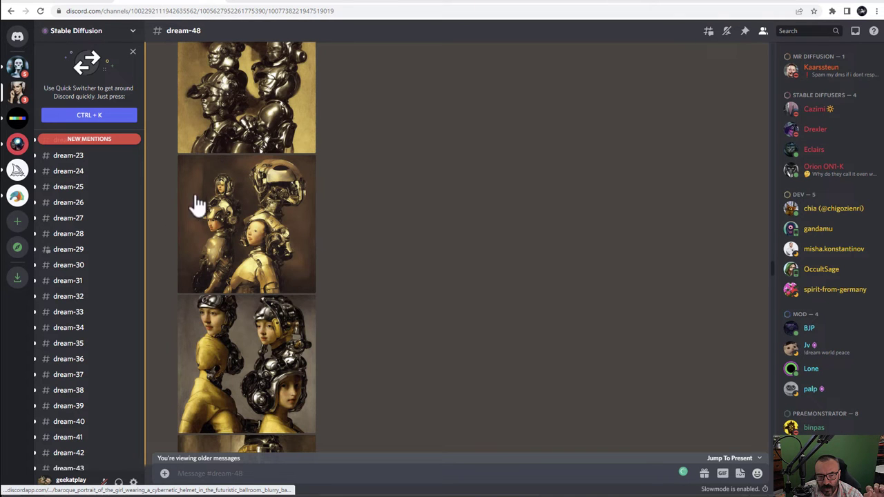
{"action": "scroll", "coordinate": [276, 297], "scroll_direction": "down", "scroll_amount": 2}
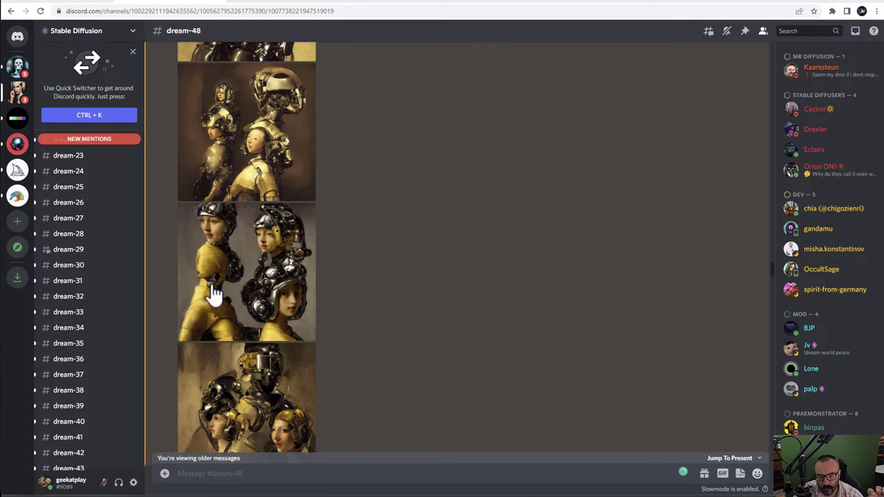
{"action": "left_click", "coordinate": [262, 262]}
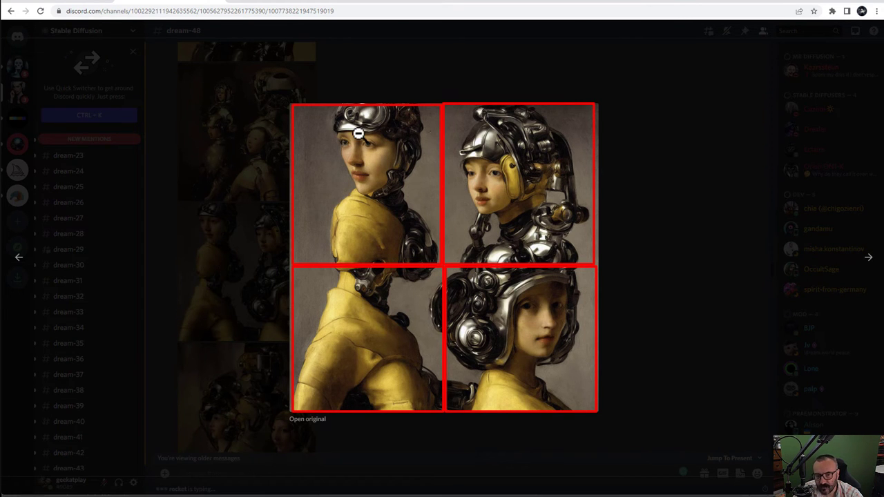
{"action": "left_click", "coordinate": [665, 248]}
{"action": "left_click", "coordinate": [421, 168]}
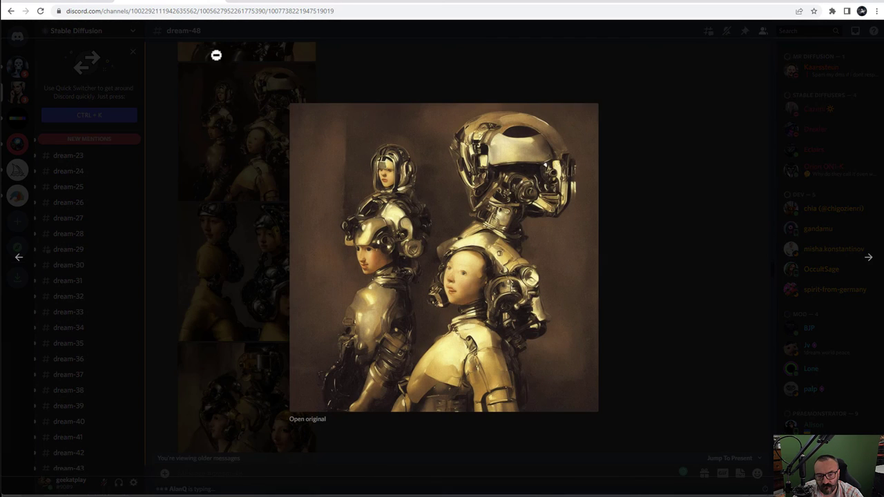
{"action": "left_click", "coordinate": [621, 235]}
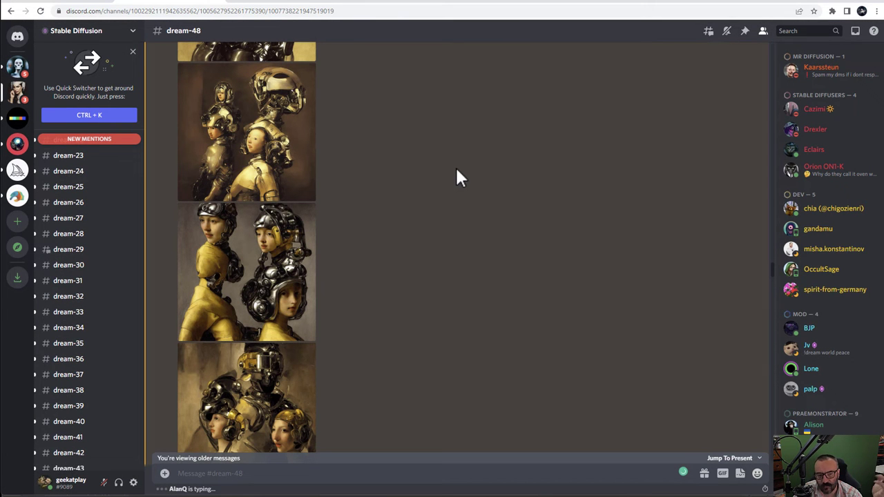
{"action": "scroll", "coordinate": [456, 169], "scroll_direction": "up", "scroll_amount": 1}
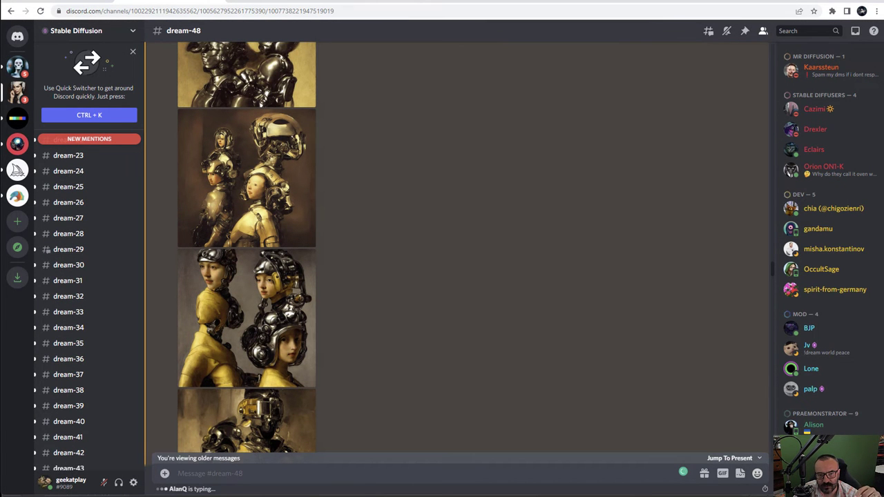
Step: Switch to the Midjourney Bot conversation and view the "Blue doll holding yellow car in the hand" grid enlarged before closing it
{"action": "left_click", "coordinate": [11, 11]}
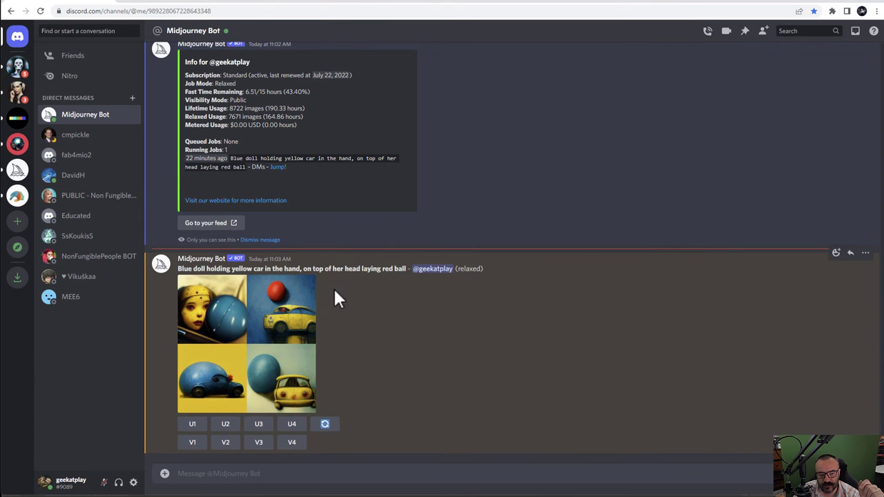
{"action": "left_click", "coordinate": [271, 321]}
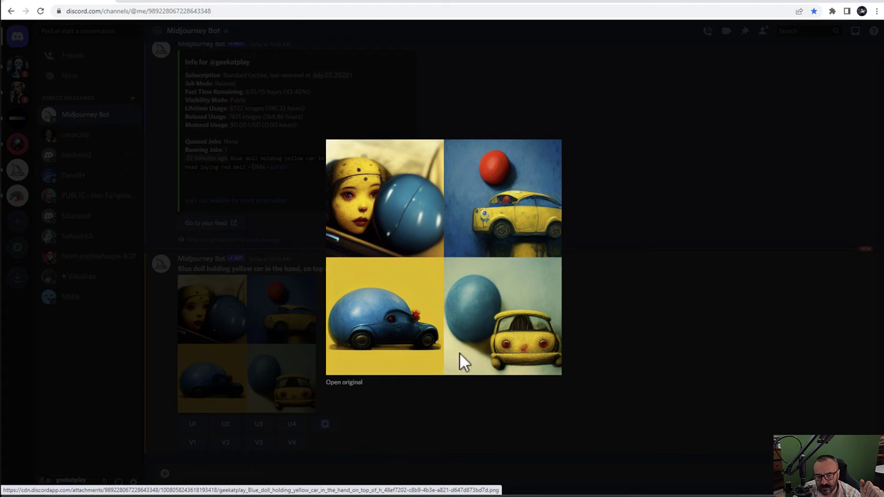
{"action": "left_click", "coordinate": [610, 320]}
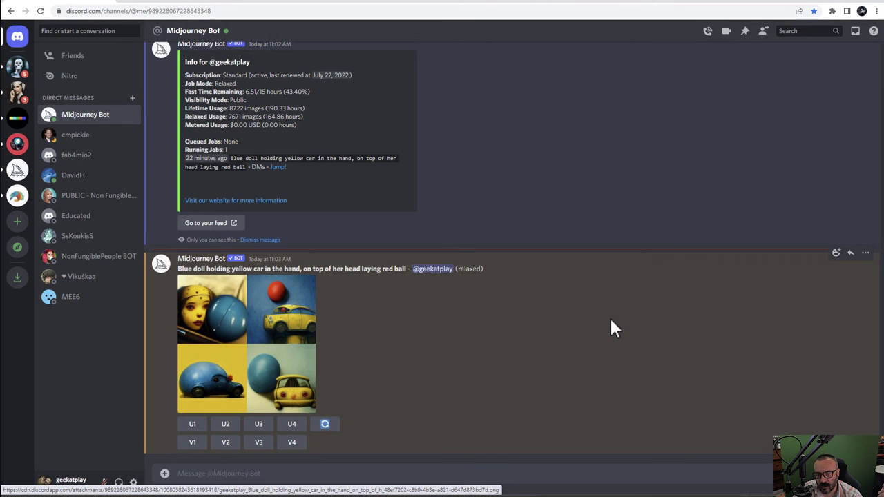
Step: Return to the dream-48 result and look back through the cybernetic helmet portraits up to the first image
{"action": "left_click", "coordinate": [166, 3]}
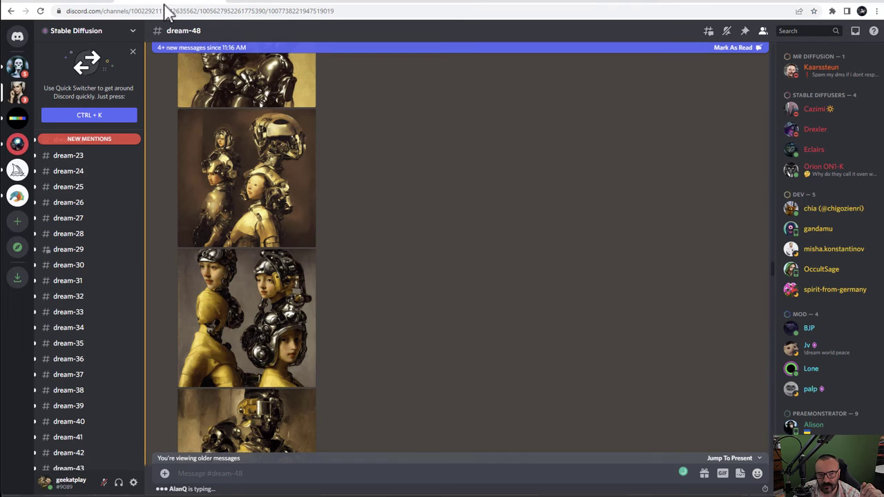
{"action": "scroll", "coordinate": [332, 236], "scroll_direction": "up", "scroll_amount": 3}
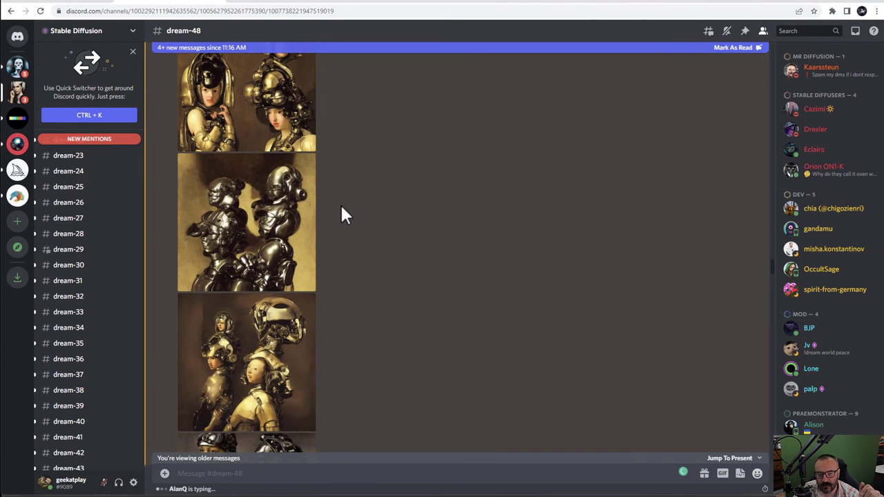
{"action": "scroll", "coordinate": [306, 233], "scroll_direction": "up", "scroll_amount": 2}
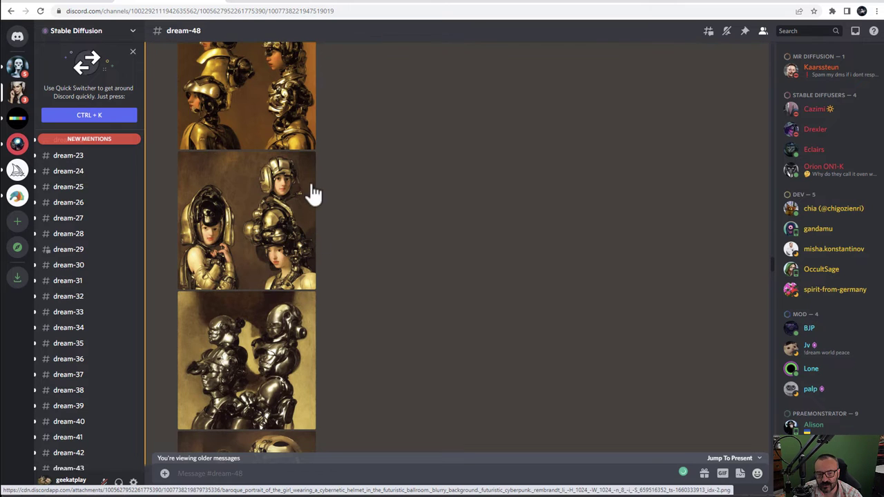
{"action": "scroll", "coordinate": [291, 121], "scroll_direction": "up", "scroll_amount": 2}
{"action": "scroll", "coordinate": [309, 316], "scroll_direction": "up", "scroll_amount": 2}
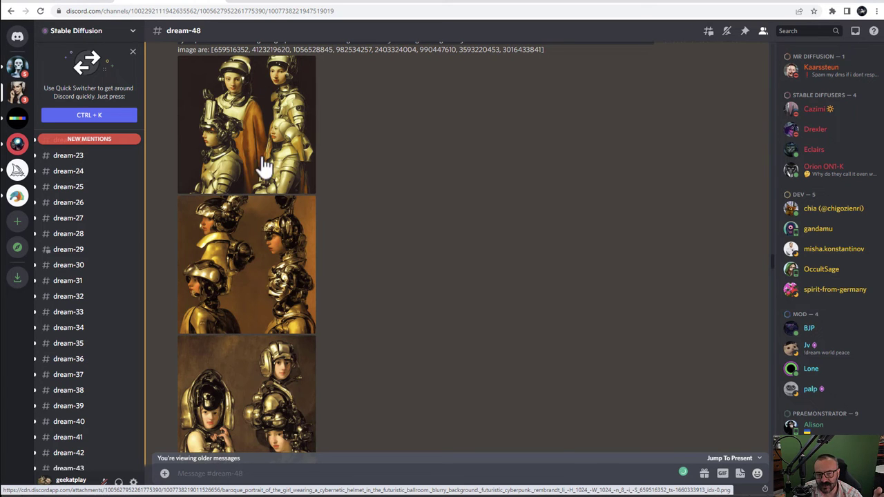
{"action": "scroll", "coordinate": [325, 148], "scroll_direction": "up", "scroll_amount": 1}
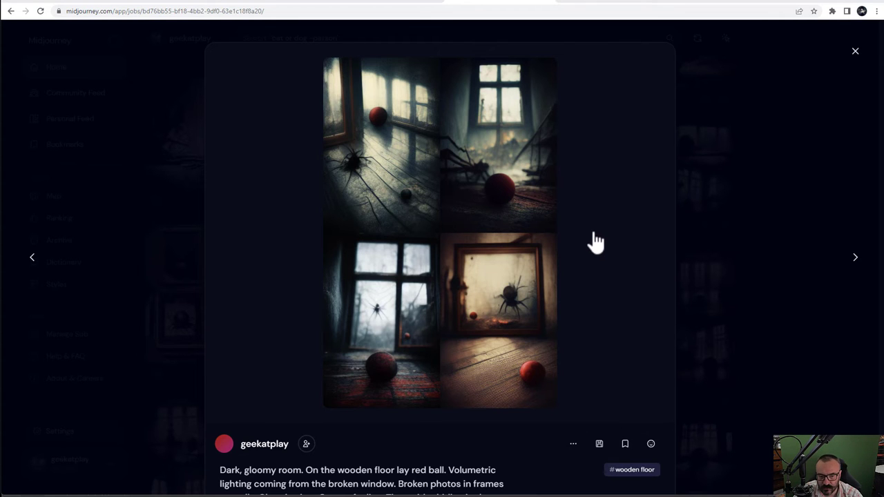
Step: Examine the Midjourney spider room grid with its prompt, and highlight the 256 x 384 image size
{"action": "scroll", "coordinate": [596, 242], "scroll_direction": "down", "scroll_amount": 2}
{"action": "scroll", "coordinate": [596, 242], "scroll_direction": "up", "scroll_amount": 1}
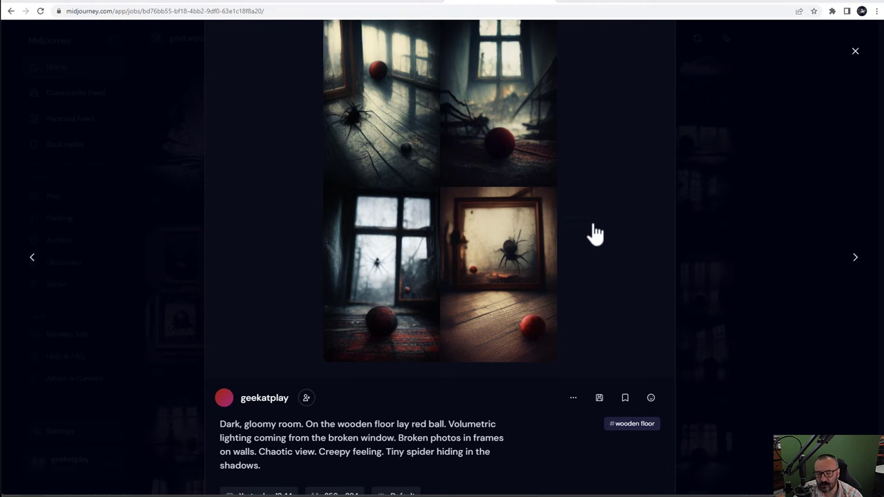
{"action": "scroll", "coordinate": [594, 233], "scroll_direction": "down", "scroll_amount": 1}
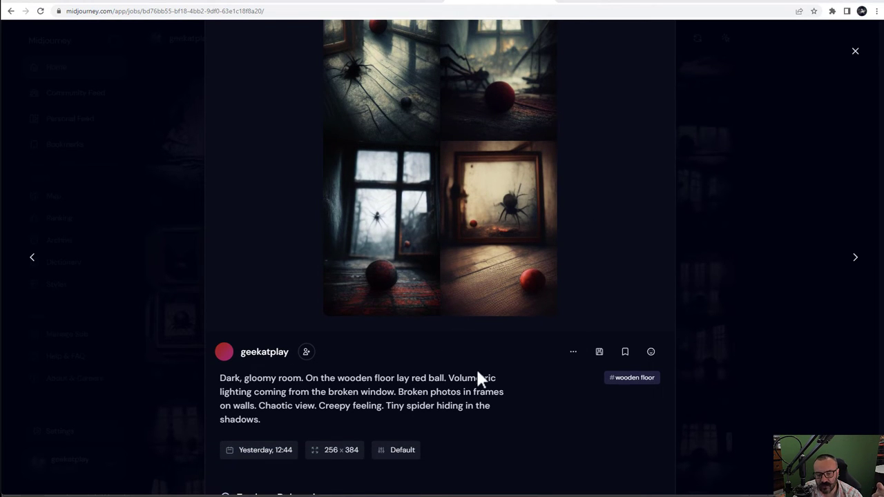
{"action": "scroll", "coordinate": [476, 396], "scroll_direction": "down", "scroll_amount": 3}
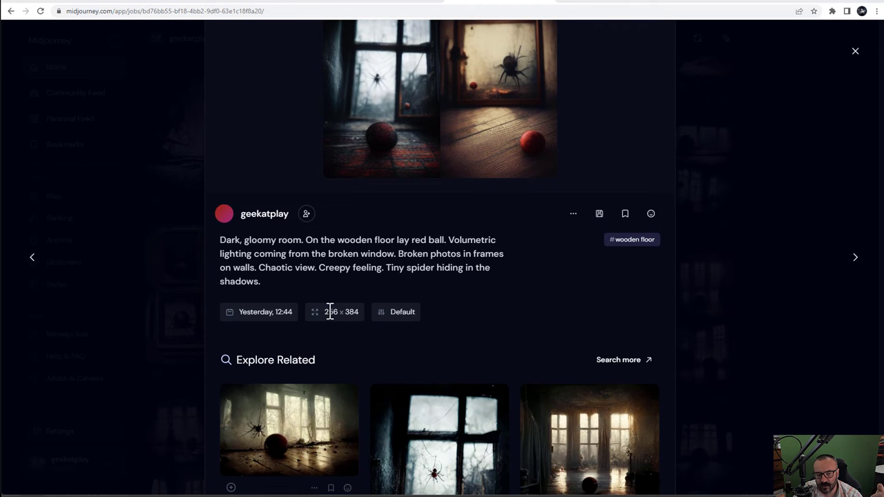
{"action": "left_click_drag", "start_coordinate": [325, 312], "coordinate": [362, 318]}
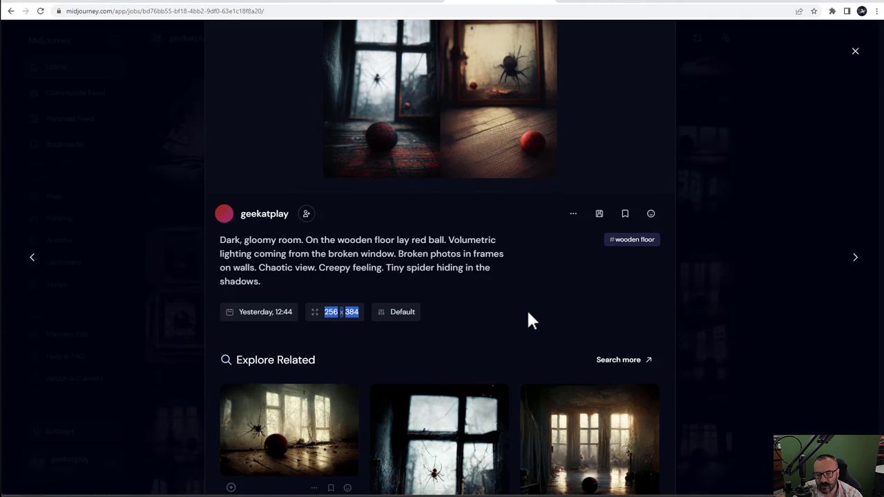
{"action": "scroll", "coordinate": [526, 321], "scroll_direction": "up", "scroll_amount": 3}
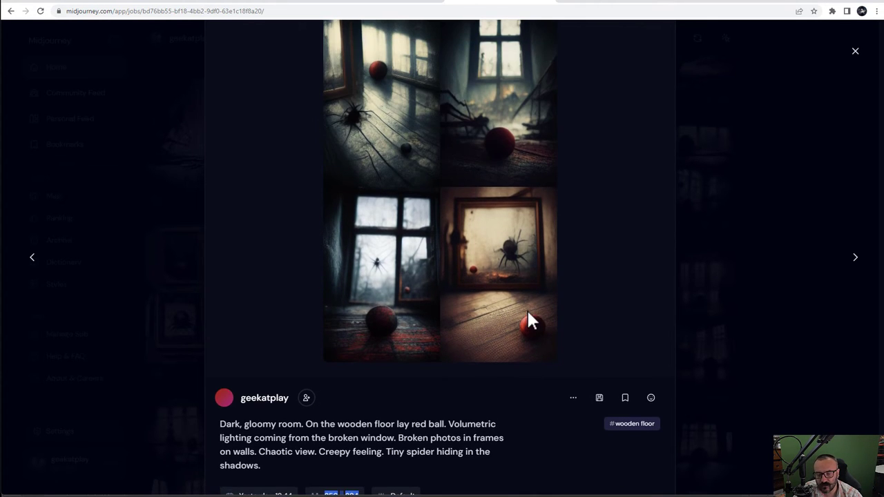
{"action": "scroll", "coordinate": [588, 297], "scroll_direction": "up", "scroll_amount": 1}
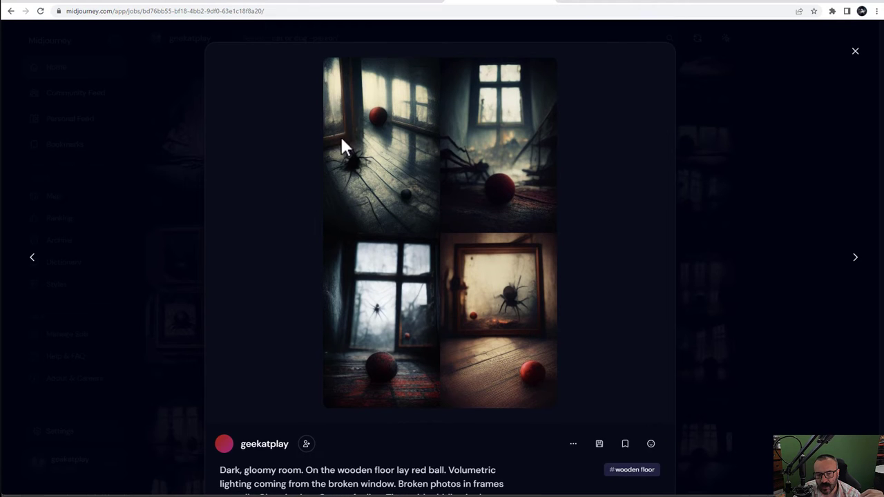
Step: Highlight the prompt text from "Broken photos in frames on walls" through "Creepy feeling. Tiny", and close the spider room grid
{"action": "scroll", "coordinate": [615, 251], "scroll_direction": "down", "scroll_amount": 1}
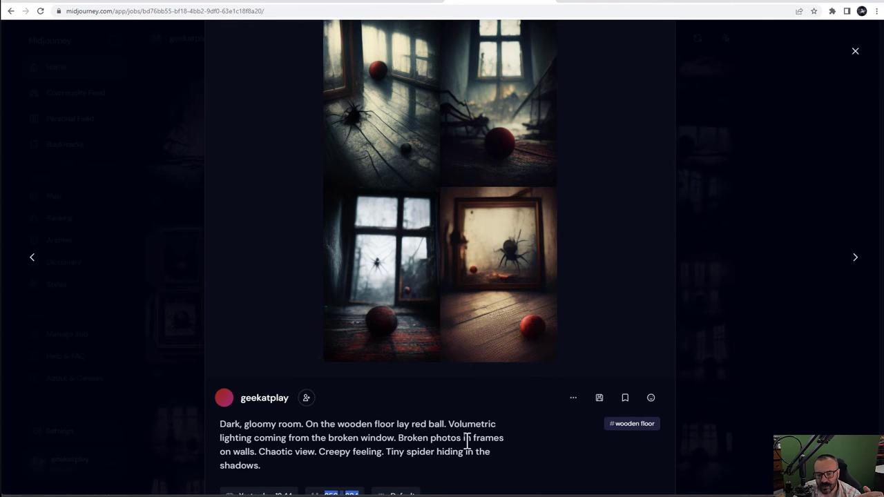
{"action": "left_click_drag", "start_coordinate": [397, 437], "coordinate": [404, 453]}
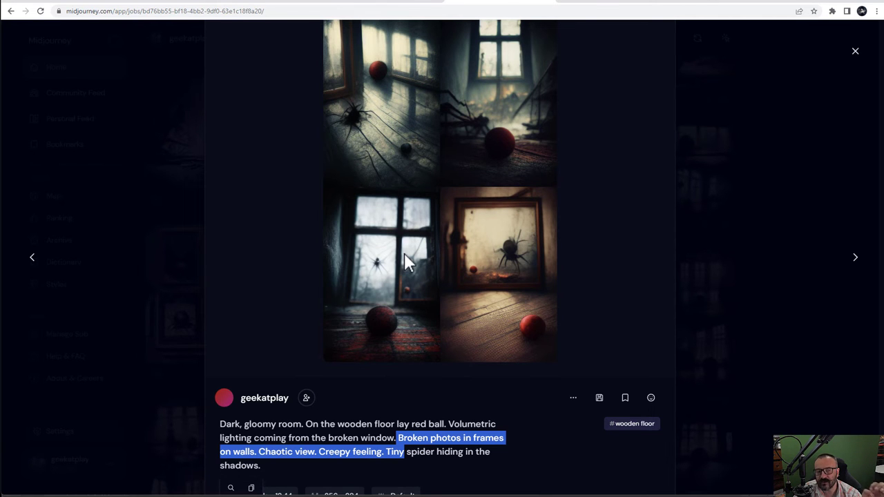
{"action": "left_click", "coordinate": [789, 248]}
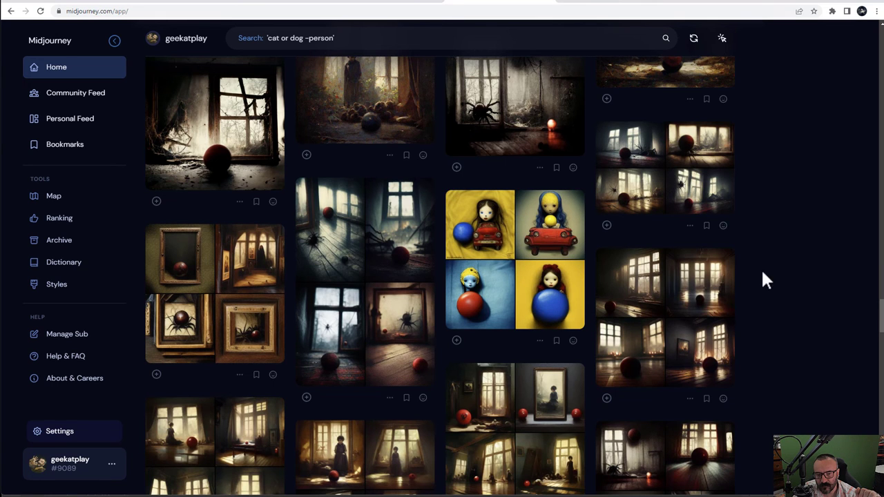
Step: View the sunlit room grid tagged unreal engine, and reopen the tall spider room grid for comparison, closing each
{"action": "left_click", "coordinate": [695, 294]}
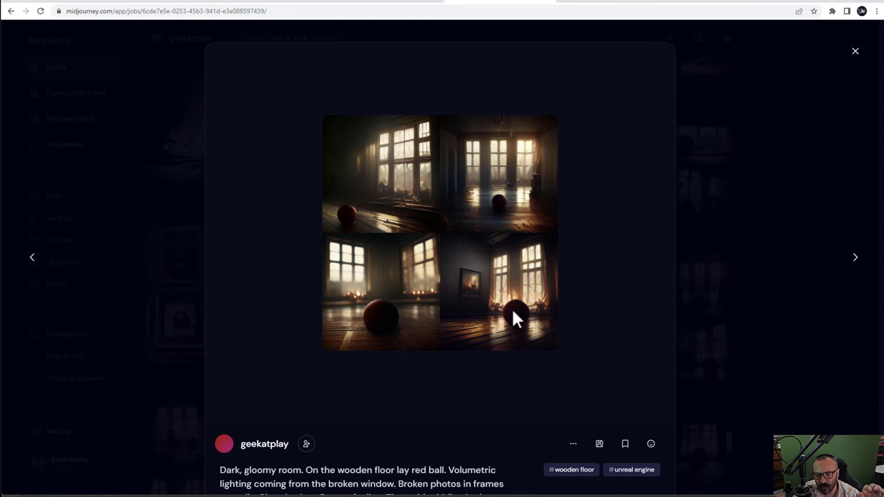
{"action": "left_click", "coordinate": [775, 228]}
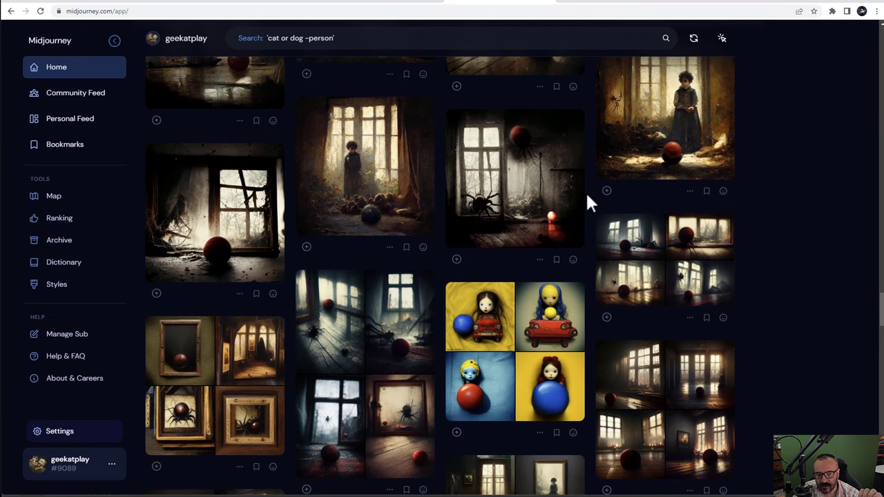
{"action": "left_click", "coordinate": [373, 321]}
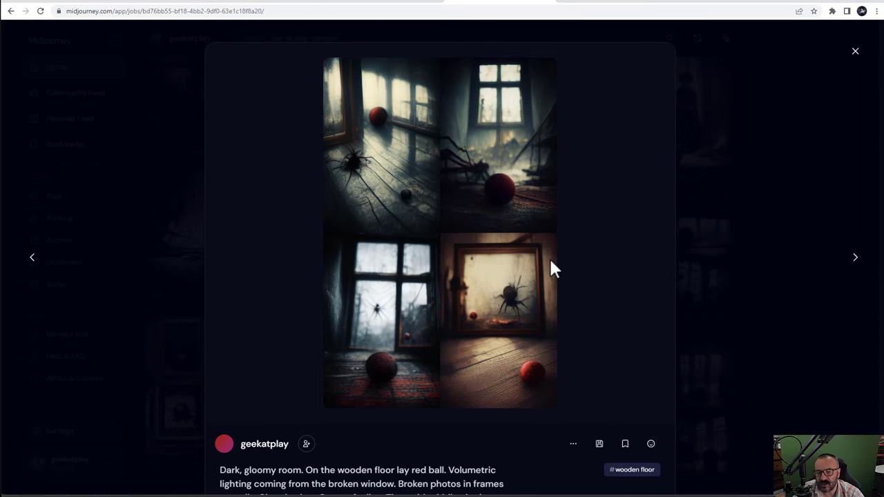
{"action": "left_click", "coordinate": [793, 232]}
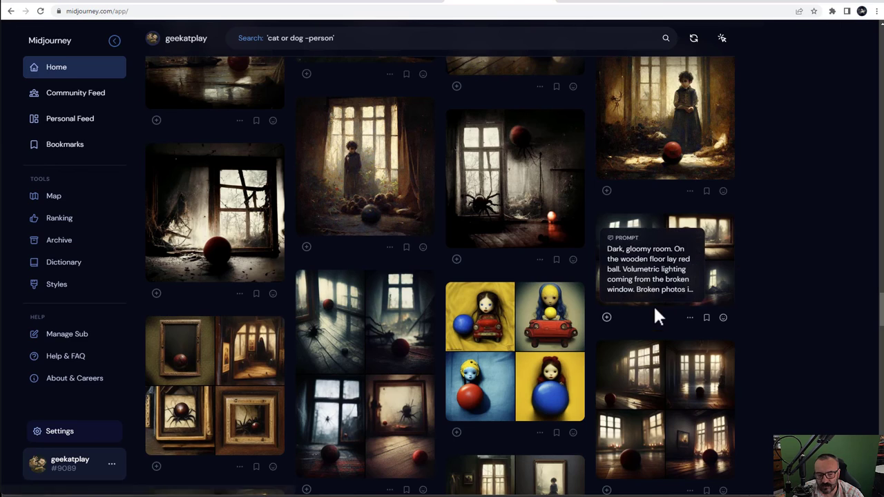
Step: Open the grid of framed spiders and balls, highlight "hans memling. oil painting." in its prompt, and close the grid
{"action": "scroll", "coordinate": [775, 297], "scroll_direction": "down", "scroll_amount": 1}
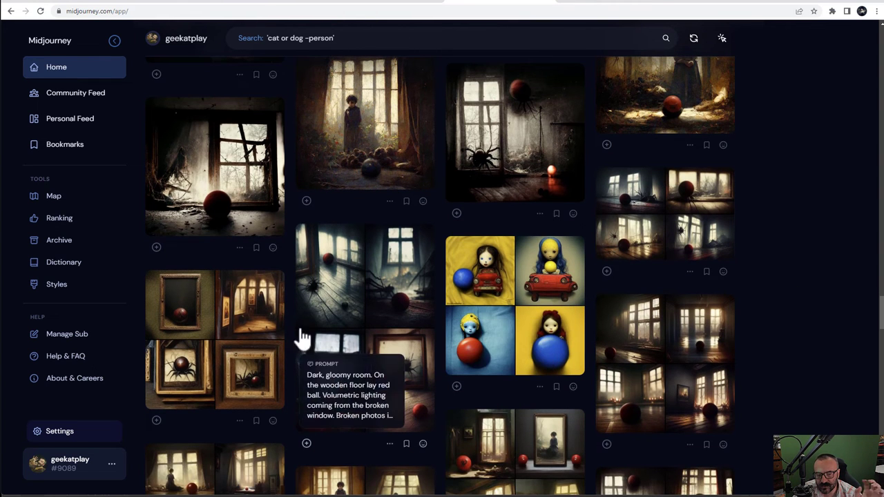
{"action": "left_click", "coordinate": [247, 338]}
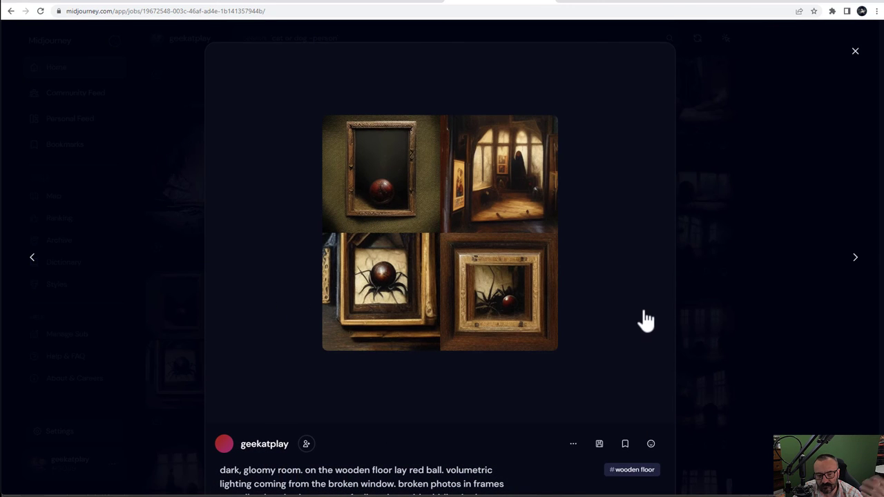
{"action": "scroll", "coordinate": [425, 276], "scroll_direction": "down", "scroll_amount": 3}
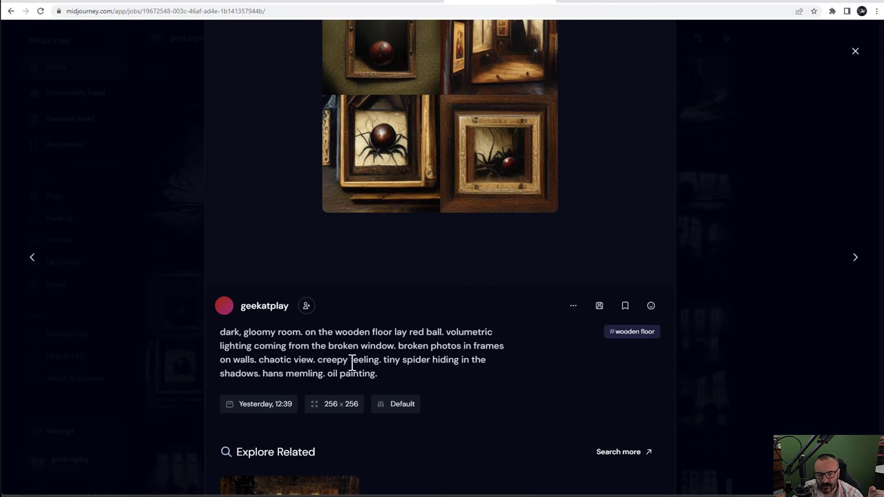
{"action": "left_click_drag", "start_coordinate": [374, 373], "coordinate": [261, 374]}
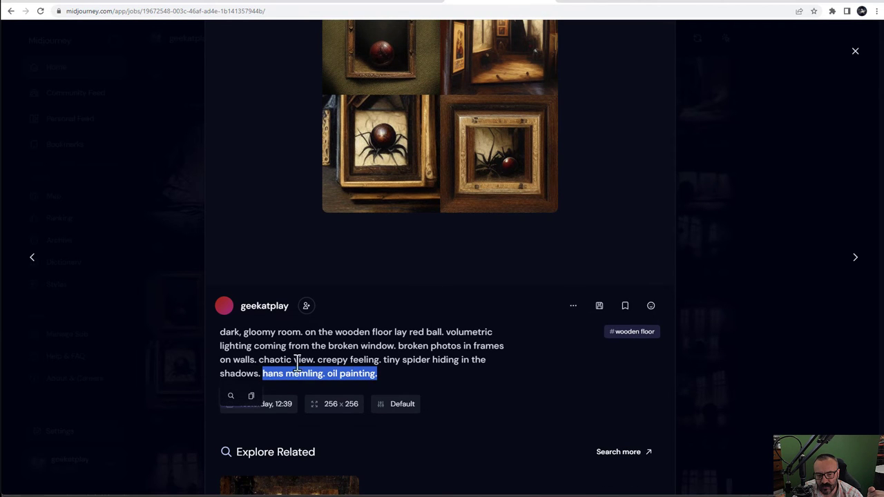
{"action": "scroll", "coordinate": [506, 297], "scroll_direction": "up", "scroll_amount": 3}
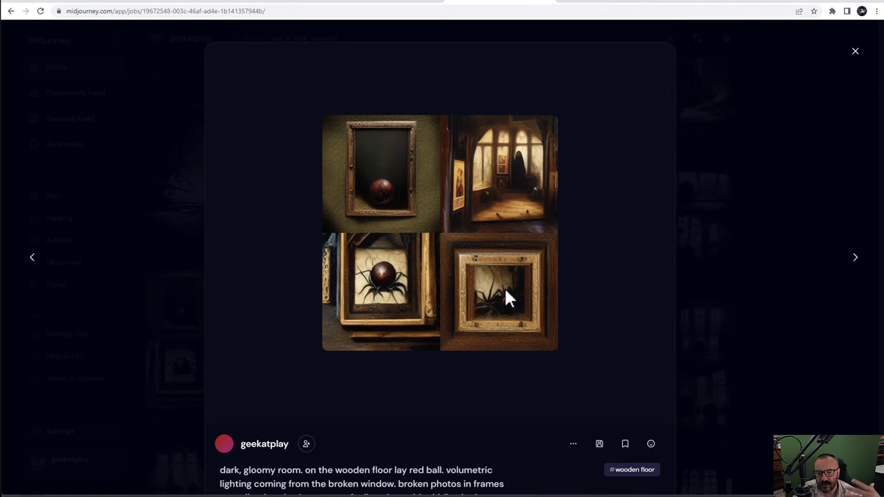
{"action": "left_click", "coordinate": [753, 275]}
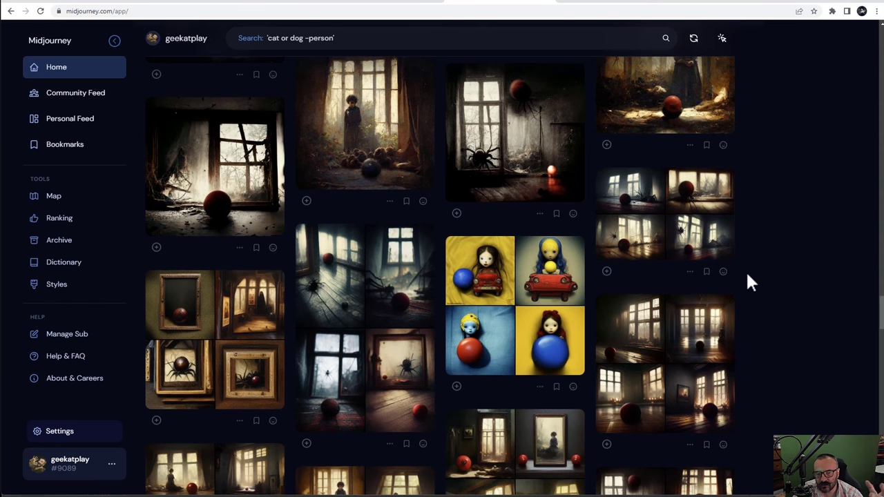
Step: Examine the image of the dark red ball beneath the broken window together with its prompt, and close it
{"action": "scroll", "coordinate": [746, 275], "scroll_direction": "up", "scroll_amount": 2}
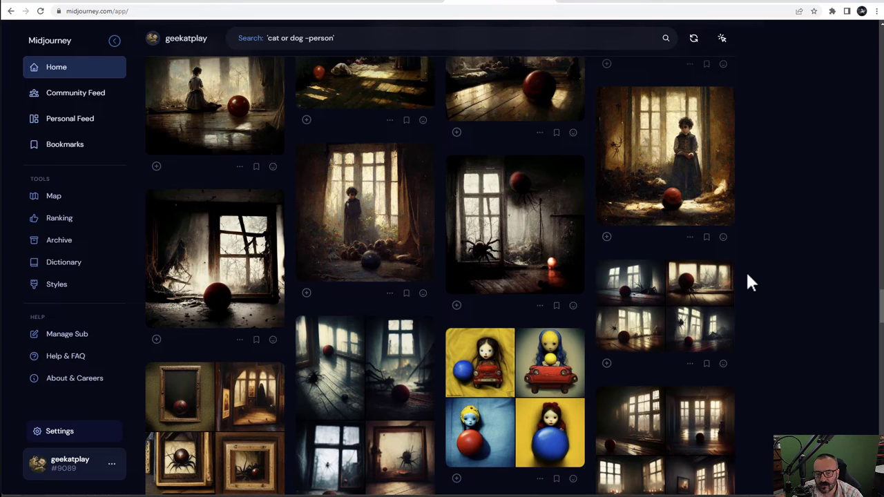
{"action": "left_click", "coordinate": [235, 231]}
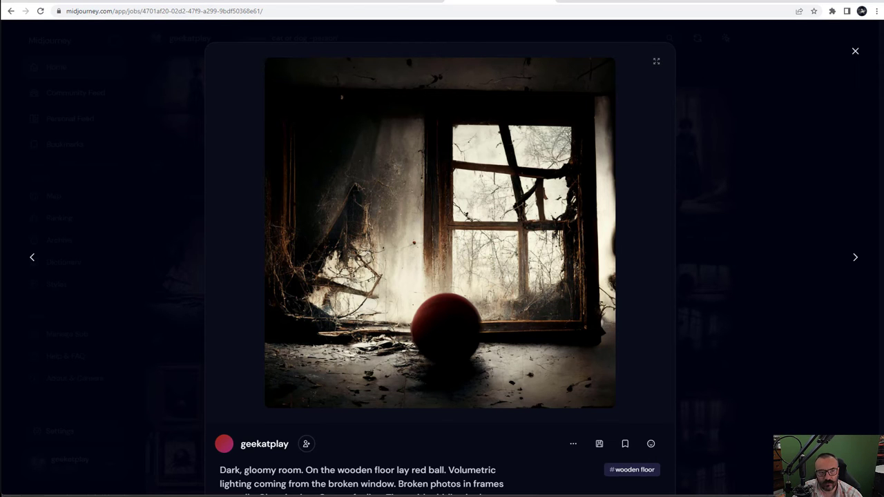
{"action": "scroll", "coordinate": [408, 180], "scroll_direction": "down", "scroll_amount": 1}
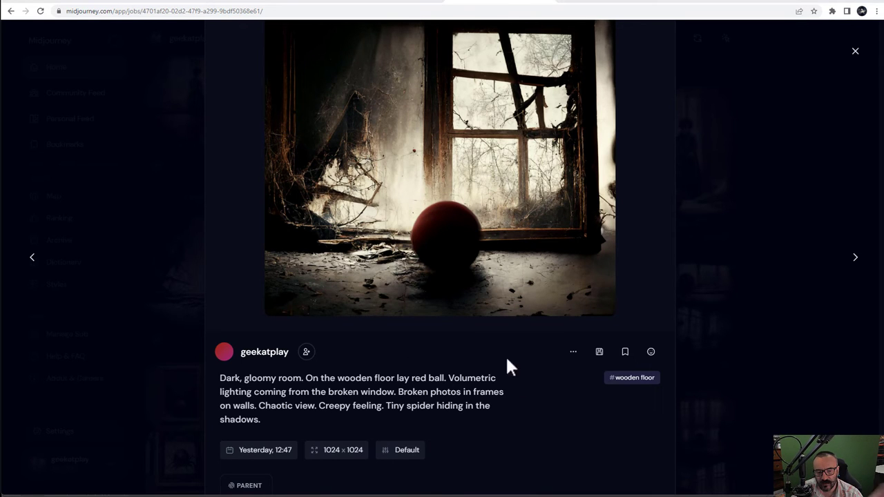
{"action": "scroll", "coordinate": [362, 362], "scroll_direction": "up", "scroll_amount": 1}
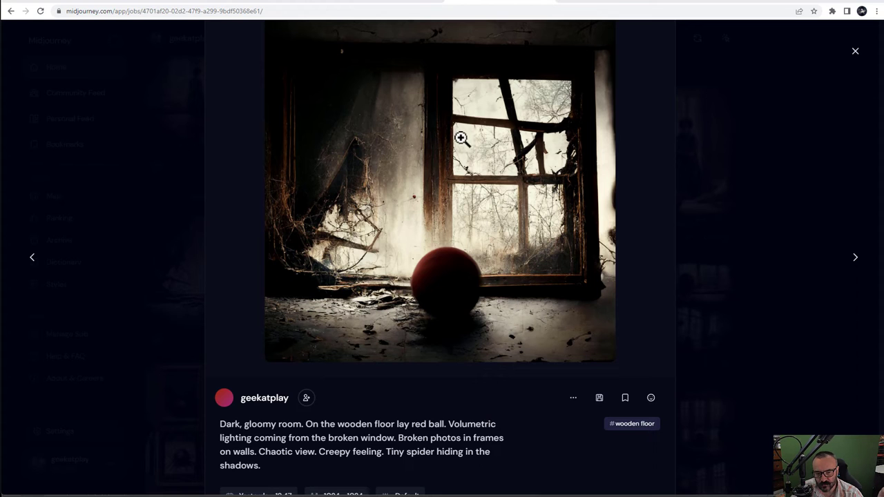
{"action": "scroll", "coordinate": [416, 264], "scroll_direction": "down", "scroll_amount": 1}
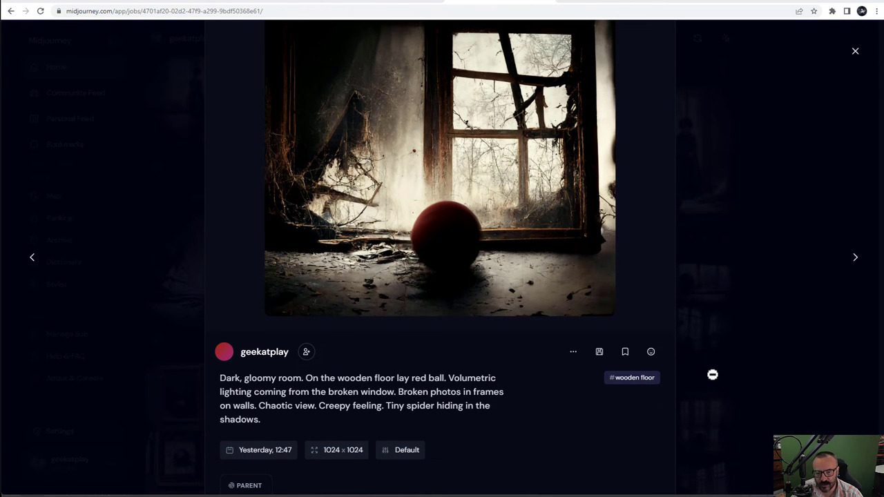
{"action": "left_click", "coordinate": [790, 279]}
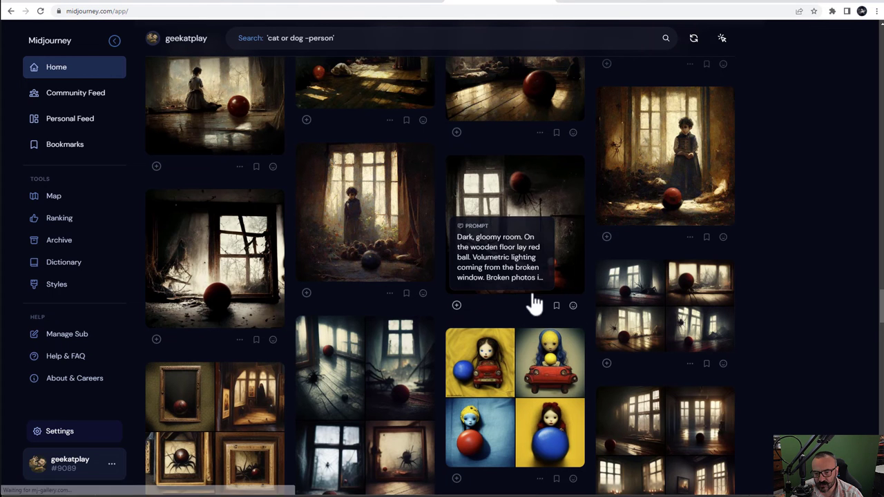
Step: Open the image of the child standing behind a dark ball, highlight "William-Adolphe Bouguereau" in its prompt, and close the image
{"action": "triple_click", "coordinate": [396, 217]}
{"action": "left_click", "coordinate": [403, 183]}
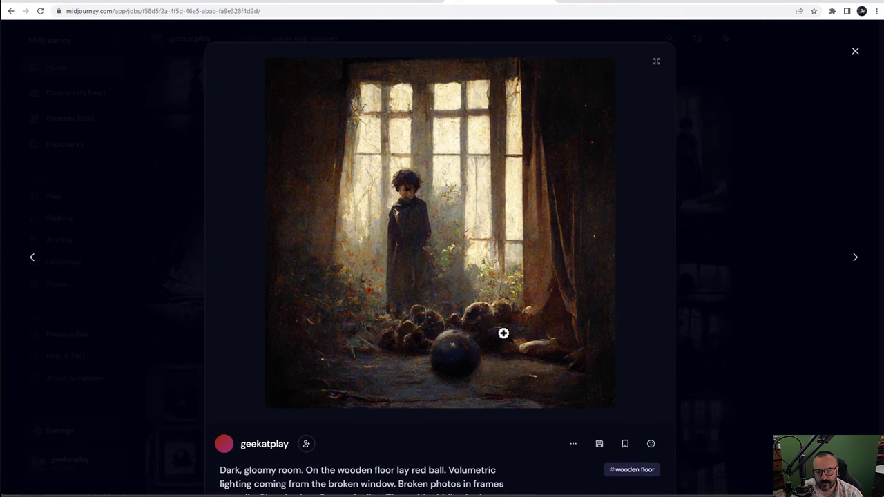
{"action": "scroll", "coordinate": [466, 376], "scroll_direction": "down", "scroll_amount": 2}
{"action": "left_click_drag", "start_coordinate": [403, 417], "coordinate": [271, 419]}
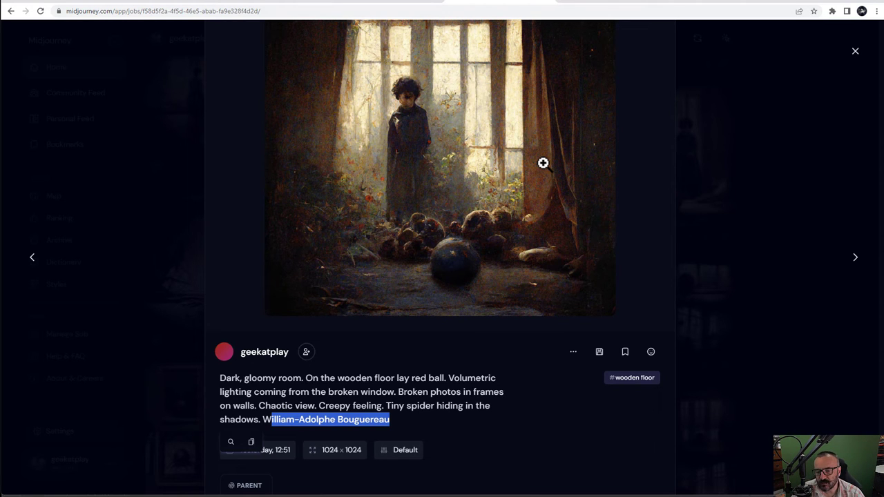
{"action": "left_click", "coordinate": [766, 240]}
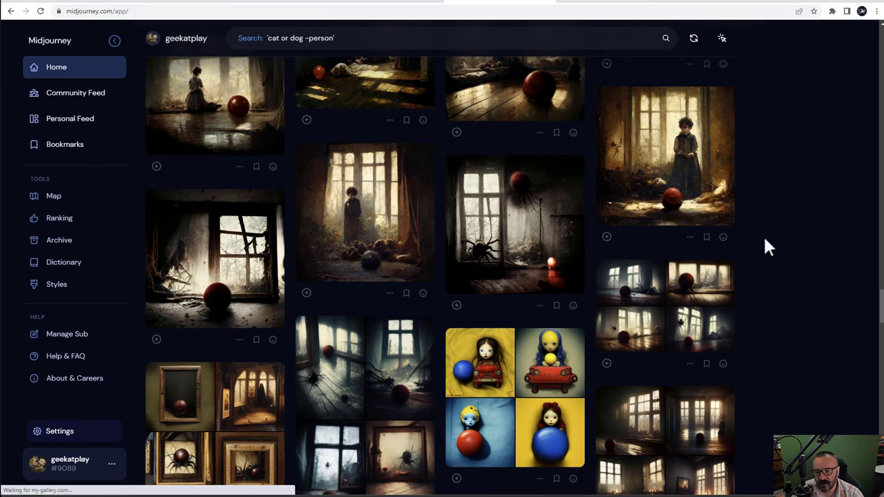
Step: View the image of the spider on the window with the floating legged ball and its prompt, and close it
{"action": "left_click", "coordinate": [544, 211]}
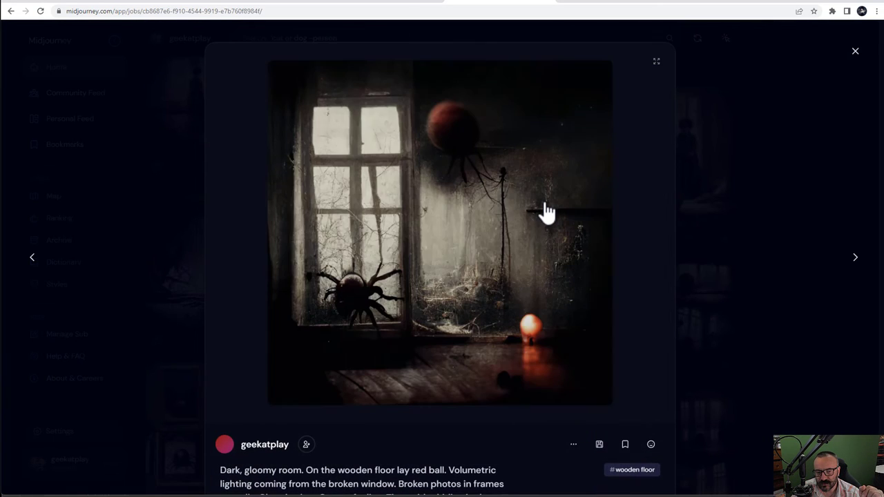
{"action": "scroll", "coordinate": [553, 250], "scroll_direction": "down", "scroll_amount": 1}
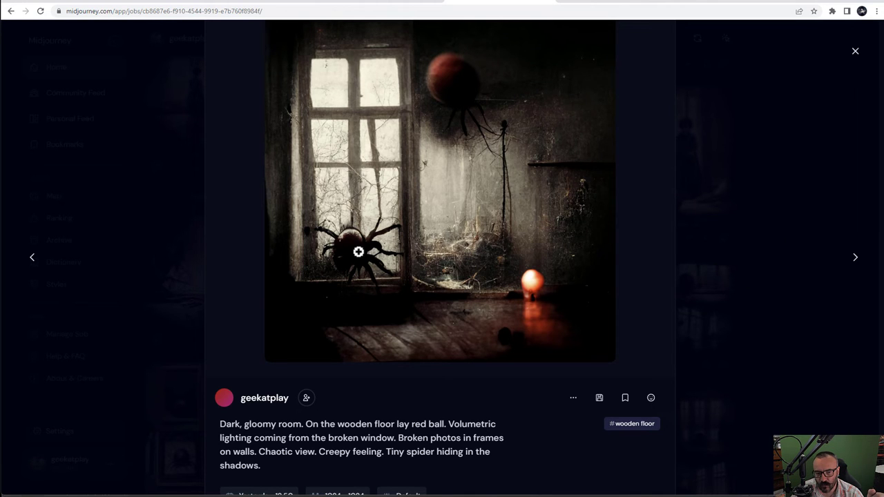
{"action": "left_click", "coordinate": [802, 230]}
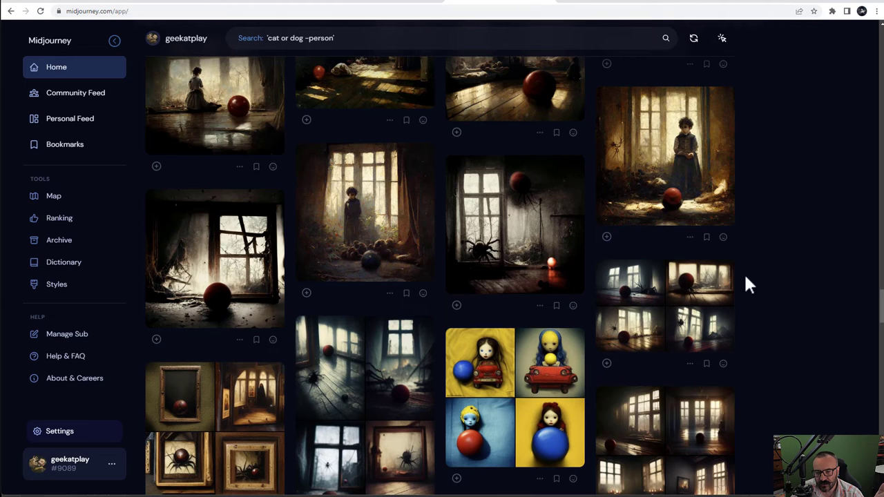
Step: Open the image of the child standing behind a red ball, highlight "William-Adolphe Bouguereau" in its prompt, and close the image
{"action": "left_click", "coordinate": [681, 122]}
{"action": "scroll", "coordinate": [543, 332], "scroll_direction": "down", "scroll_amount": 2}
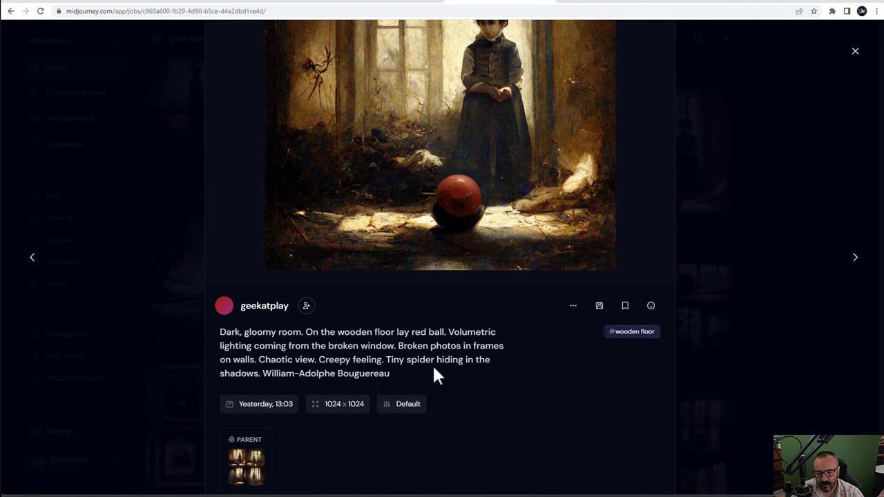
{"action": "left_click_drag", "start_coordinate": [391, 374], "coordinate": [254, 374]}
{"action": "scroll", "coordinate": [428, 338], "scroll_direction": "up", "scroll_amount": 2}
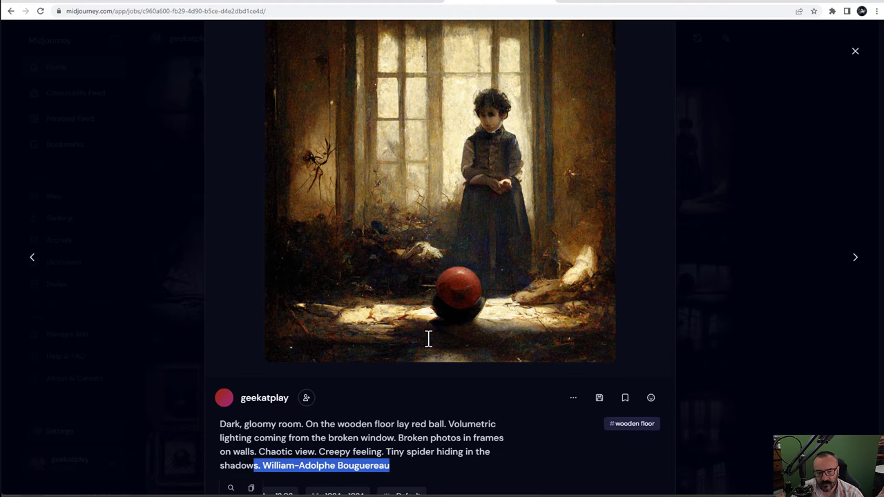
{"action": "left_click", "coordinate": [775, 260]}
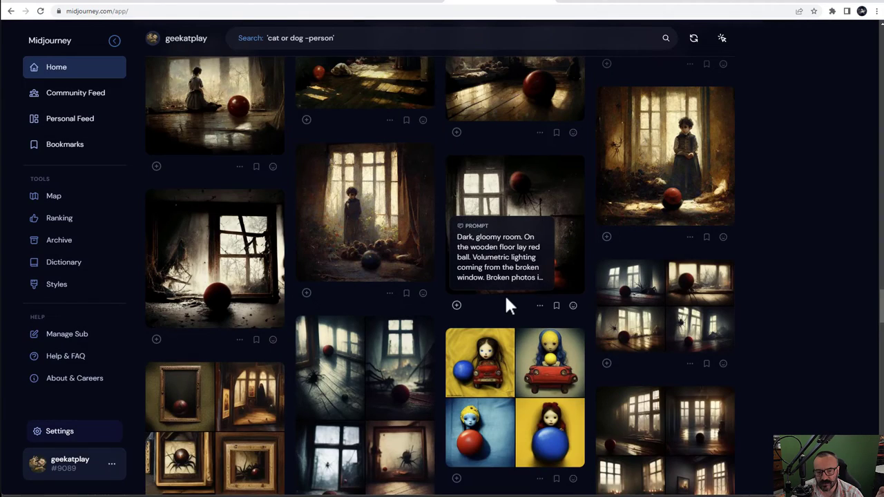
Step: Open the image of the girl seated beside a red ball, highlight its prompt's ending through "William-Adolphe Bouguereau. Photorealistic", and close it
{"action": "scroll", "coordinate": [504, 304], "scroll_direction": "up", "scroll_amount": 2}
{"action": "left_click", "coordinate": [230, 158]}
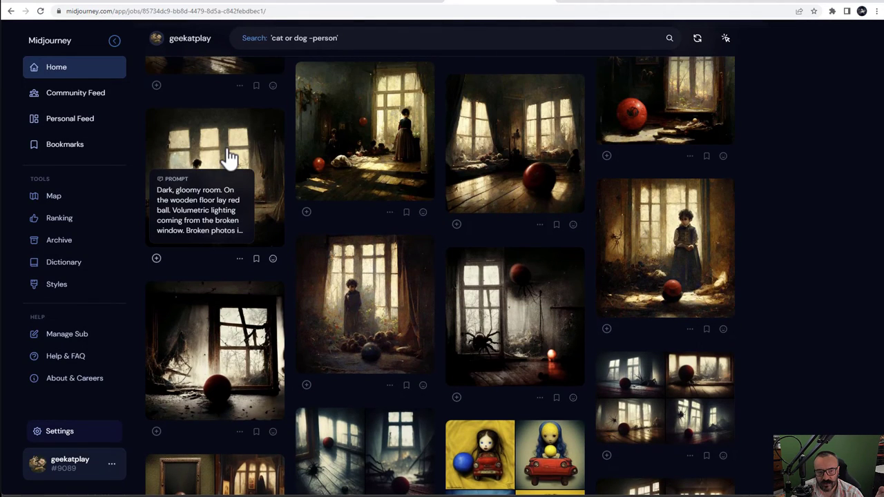
{"action": "scroll", "coordinate": [406, 325], "scroll_direction": "down", "scroll_amount": 1}
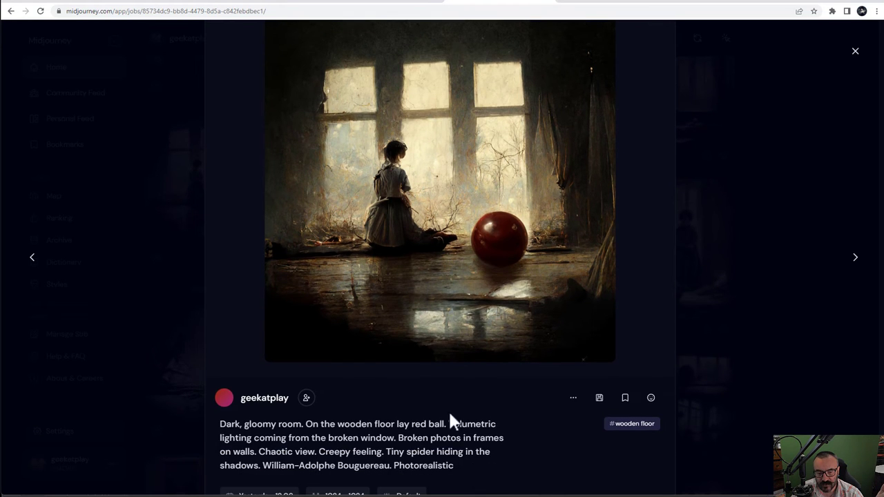
{"action": "left_click_drag", "start_coordinate": [475, 474], "coordinate": [238, 453]}
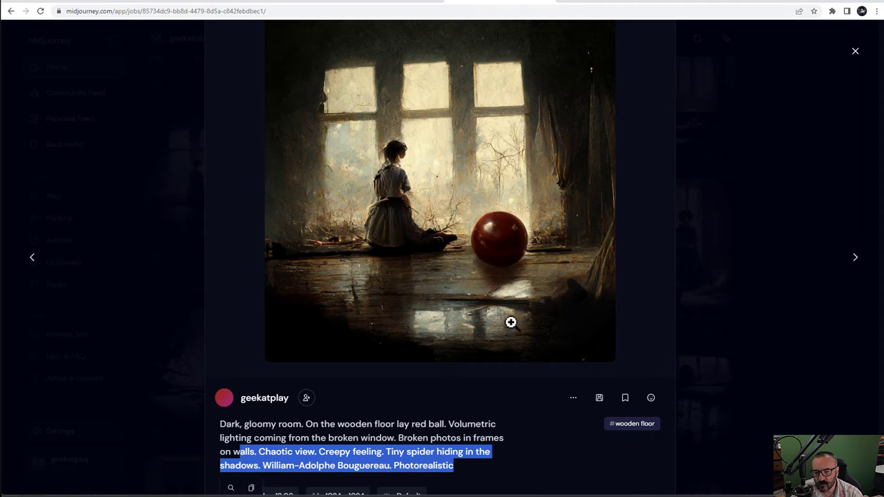
{"action": "left_click", "coordinate": [753, 283]}
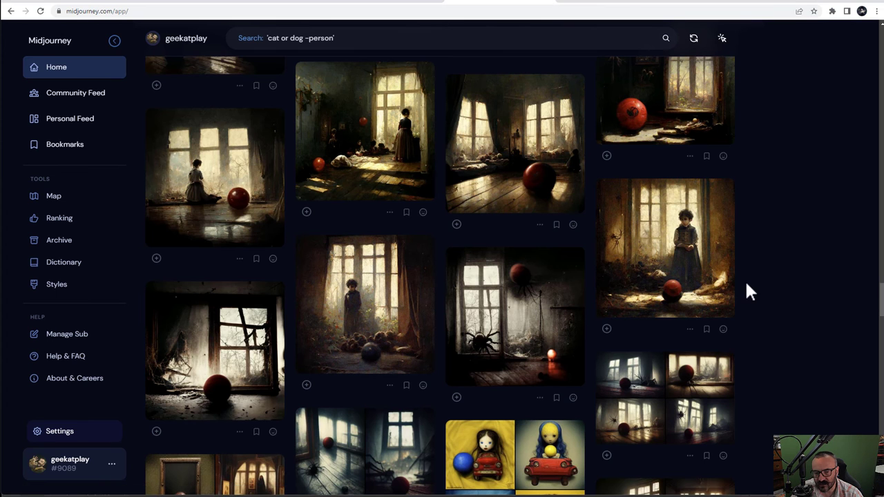
Step: Open the image of the woman standing at a sunlit window, highlight its prompt from "Chaotic view" through "Oil painting.", and close it
{"action": "scroll", "coordinate": [539, 279], "scroll_direction": "up", "scroll_amount": 1}
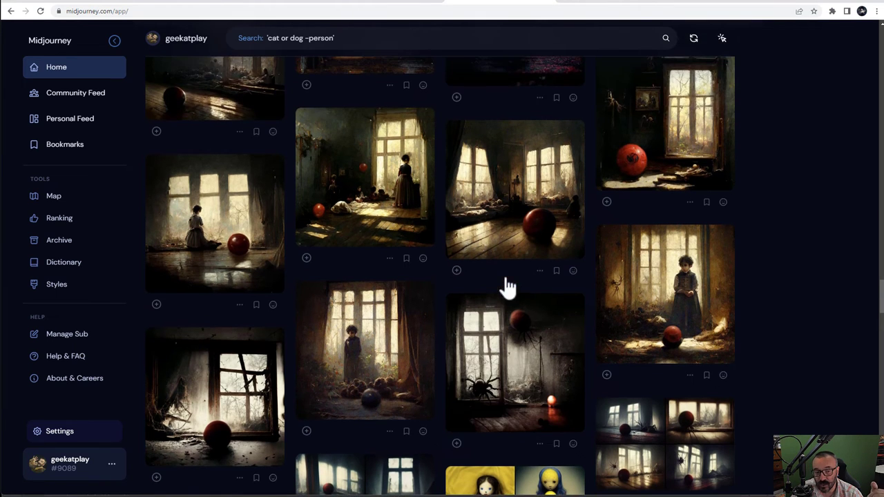
{"action": "left_click", "coordinate": [386, 163]}
{"action": "scroll", "coordinate": [502, 323], "scroll_direction": "down", "scroll_amount": 2}
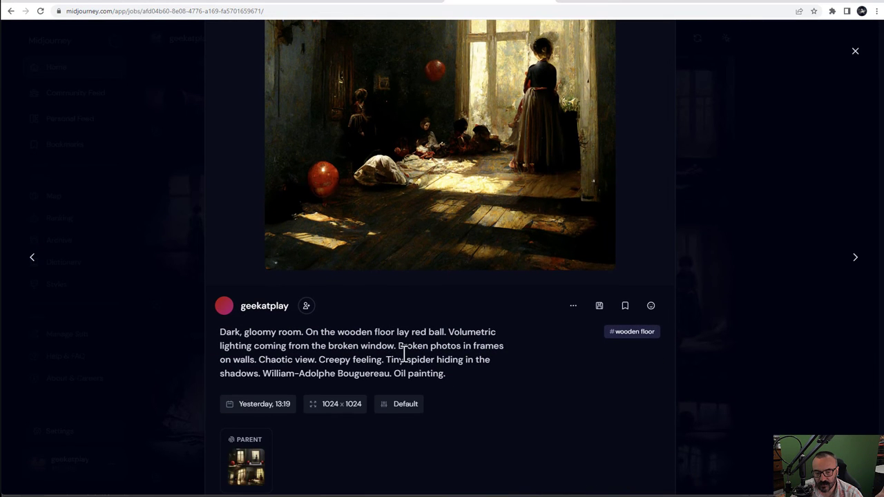
{"action": "left_click_drag", "start_coordinate": [468, 379], "coordinate": [270, 360]}
{"action": "scroll", "coordinate": [414, 310], "scroll_direction": "up", "scroll_amount": 2}
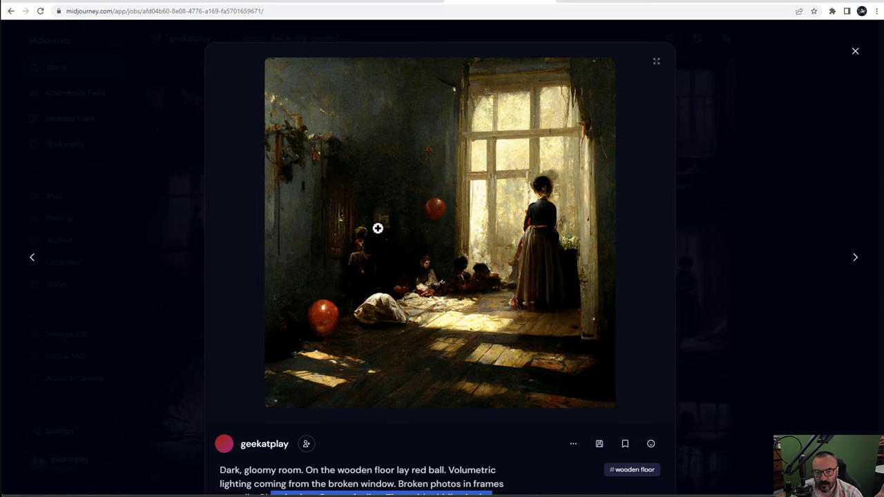
{"action": "left_click", "coordinate": [777, 287]}
{"action": "left_click", "coordinate": [777, 287]}
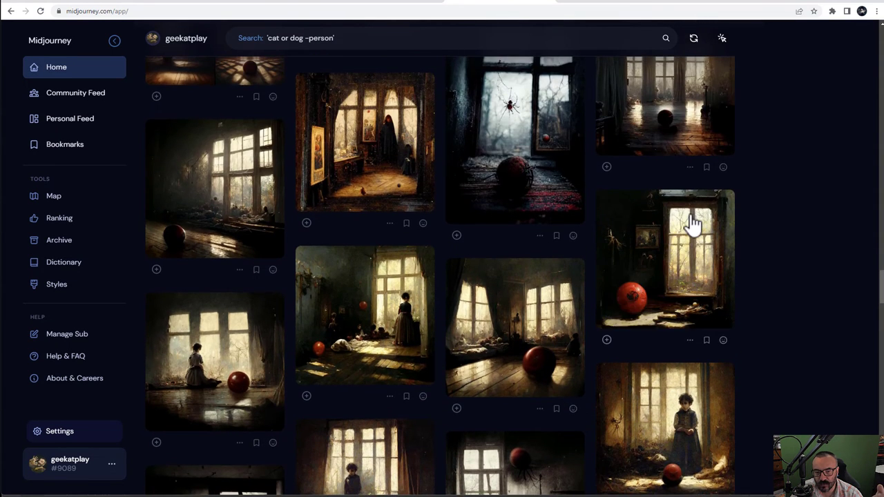
Step: Open the image of the red ball beside a framed window, highlight "William-Adolphe Bouguereau. Oil painting." in its prompt, and close it
{"action": "left_click", "coordinate": [693, 223]}
{"action": "scroll", "coordinate": [735, 297], "scroll_direction": "down", "scroll_amount": 1}
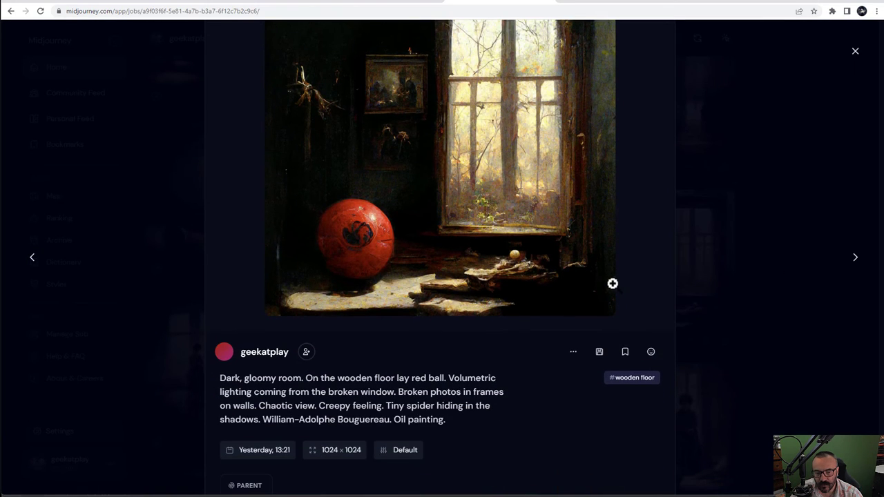
{"action": "left_click_drag", "start_coordinate": [469, 417], "coordinate": [254, 419]}
{"action": "scroll", "coordinate": [497, 292], "scroll_direction": "up", "scroll_amount": 1}
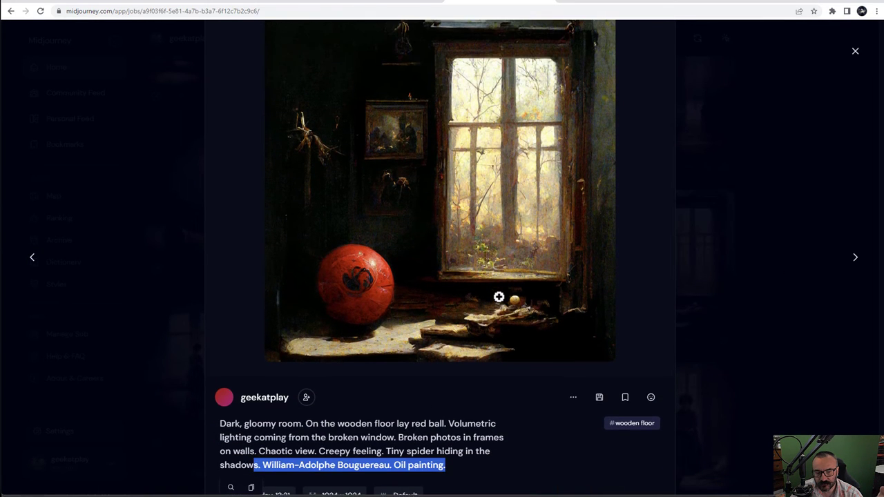
{"action": "left_click", "coordinate": [787, 281]}
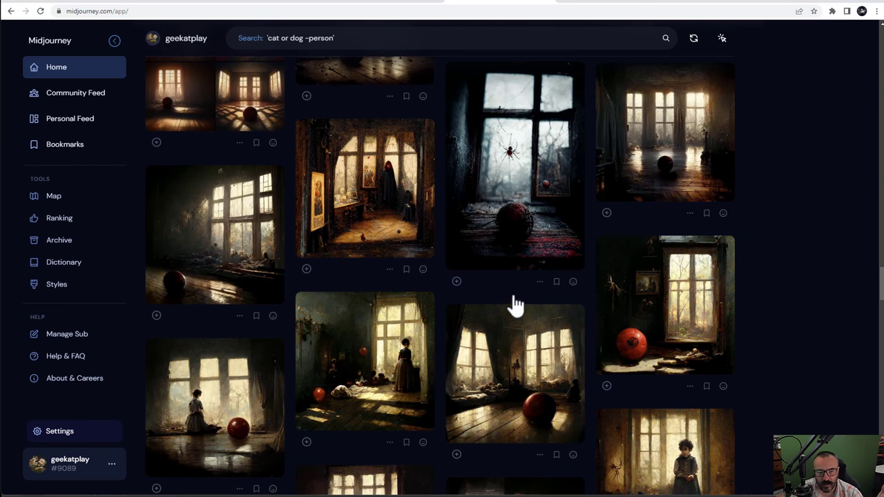
Step: View the image of the hooded figure in the room of paintings along with its prompt, and close it
{"action": "scroll", "coordinate": [483, 277], "scroll_direction": "up", "scroll_amount": 1}
{"action": "left_click", "coordinate": [393, 202]}
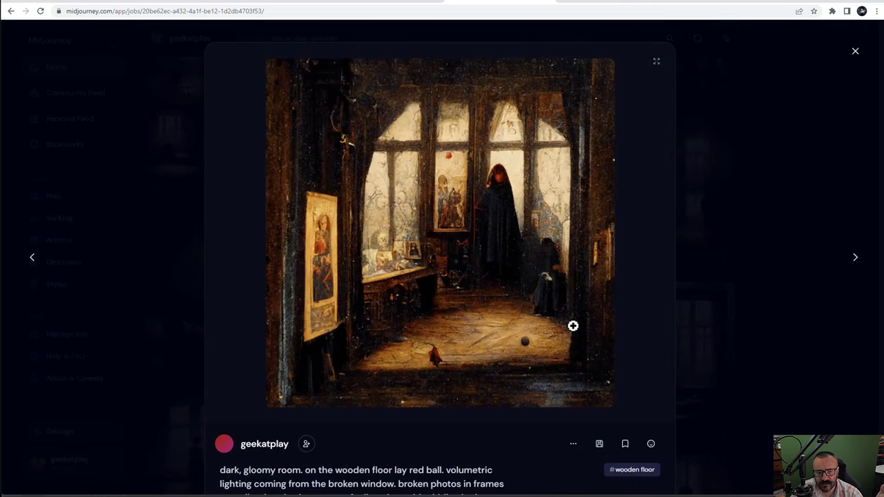
{"action": "scroll", "coordinate": [328, 379], "scroll_direction": "down", "scroll_amount": 2}
{"action": "scroll", "coordinate": [487, 407], "scroll_direction": "up", "scroll_amount": 2}
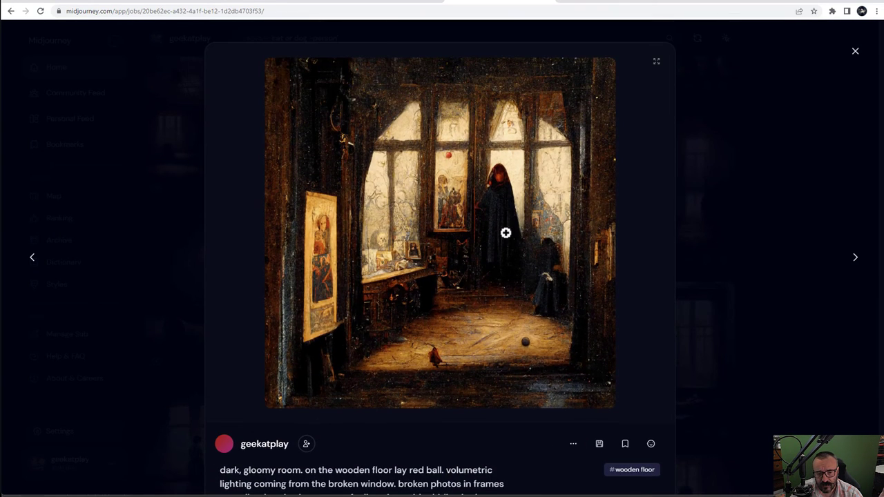
{"action": "left_click", "coordinate": [795, 288]}
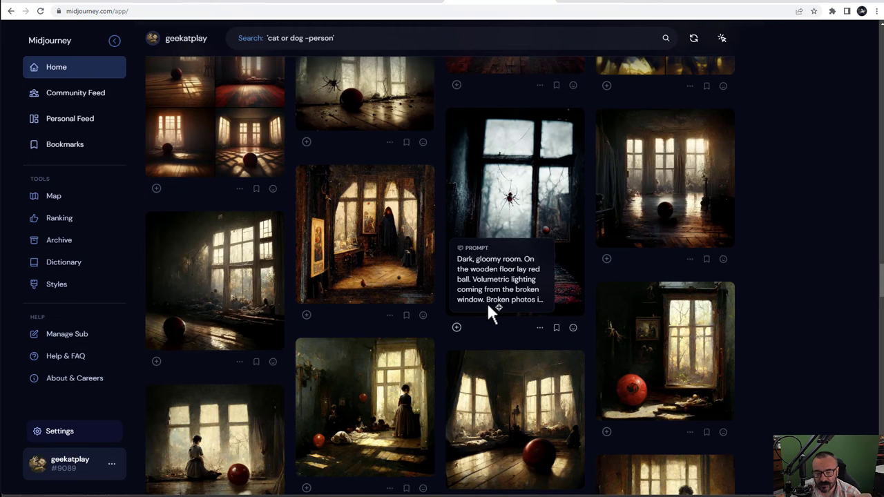
Step: Open the three-window room image tagged unreal engine and highlight "William-Adolphe Bouguereau. unreal engine, Artstation trending, CG Artist. 8k. High details." in its prompt
{"action": "scroll", "coordinate": [656, 331], "scroll_direction": "up", "scroll_amount": 2}
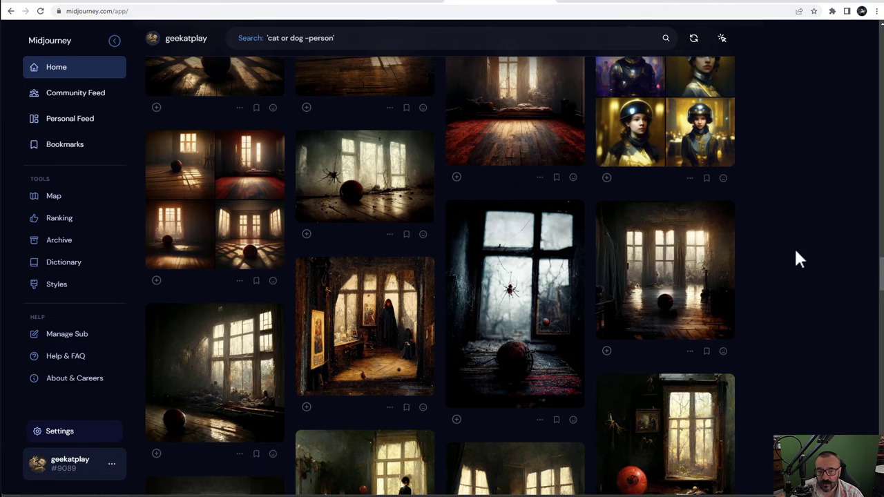
{"action": "left_click", "coordinate": [666, 252]}
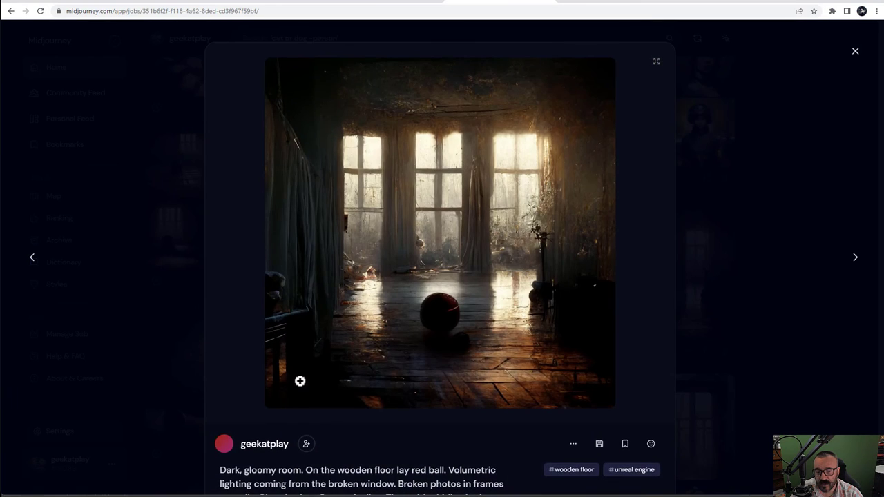
{"action": "scroll", "coordinate": [332, 380], "scroll_direction": "down", "scroll_amount": 2}
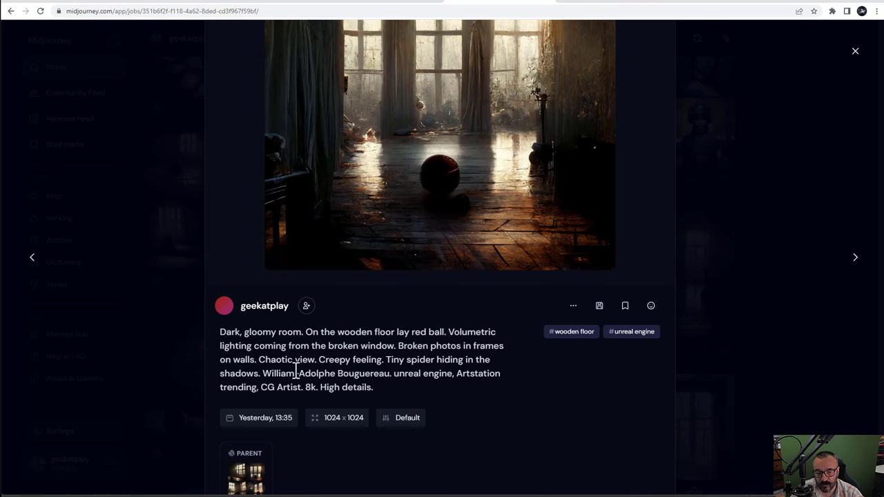
{"action": "left_click_drag", "start_coordinate": [263, 374], "coordinate": [399, 399]}
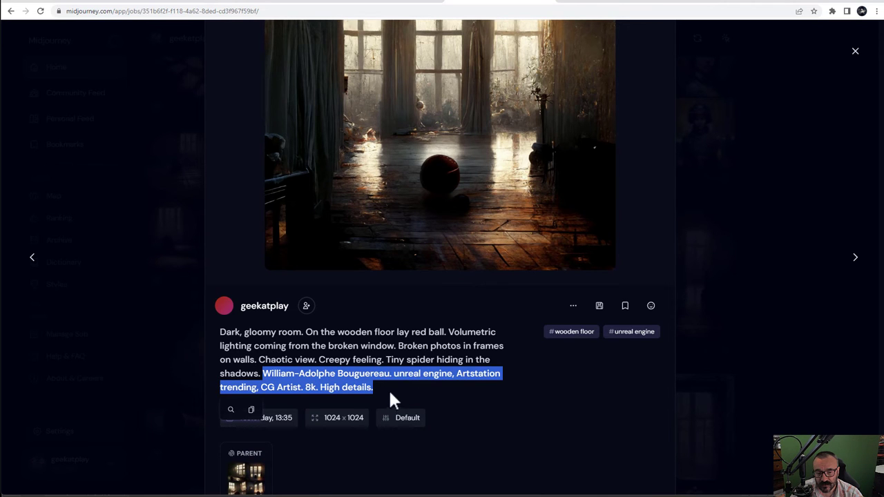
{"action": "scroll", "coordinate": [465, 385], "scroll_direction": "up", "scroll_amount": 1}
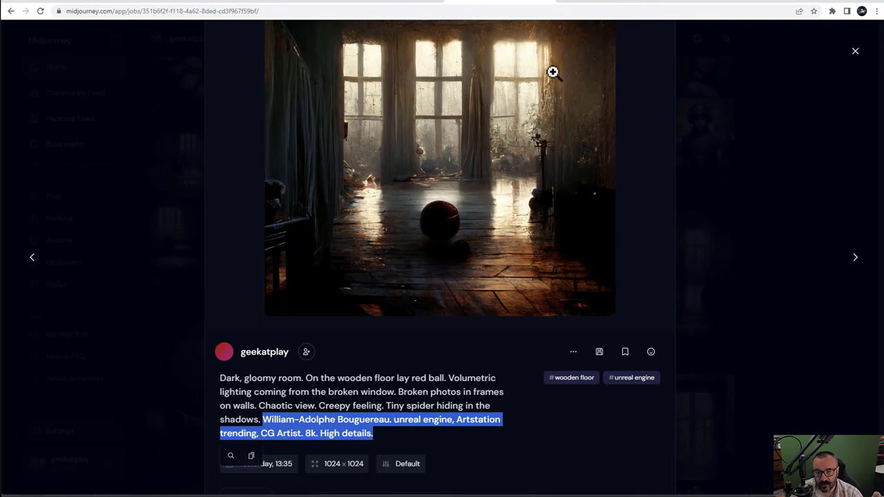
{"action": "scroll", "coordinate": [526, 139], "scroll_direction": "down", "scroll_amount": 1}
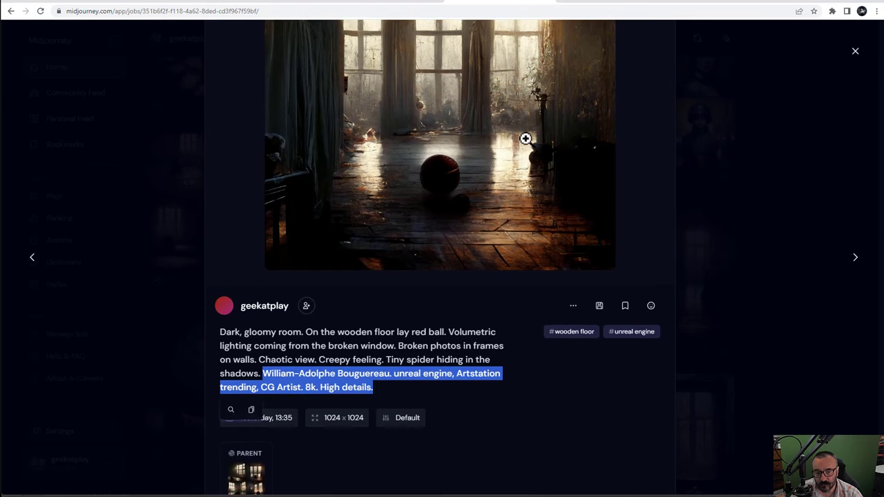
Step: Close the three-window room image and view the room image with the bed and red-edged wooden floor along with its prompt
{"action": "scroll", "coordinate": [527, 138], "scroll_direction": "up", "scroll_amount": 1}
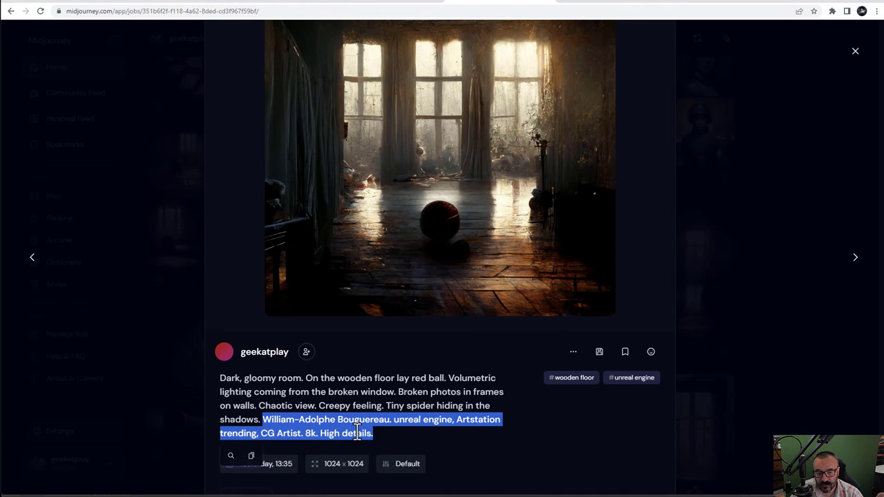
{"action": "left_click", "coordinate": [775, 313]}
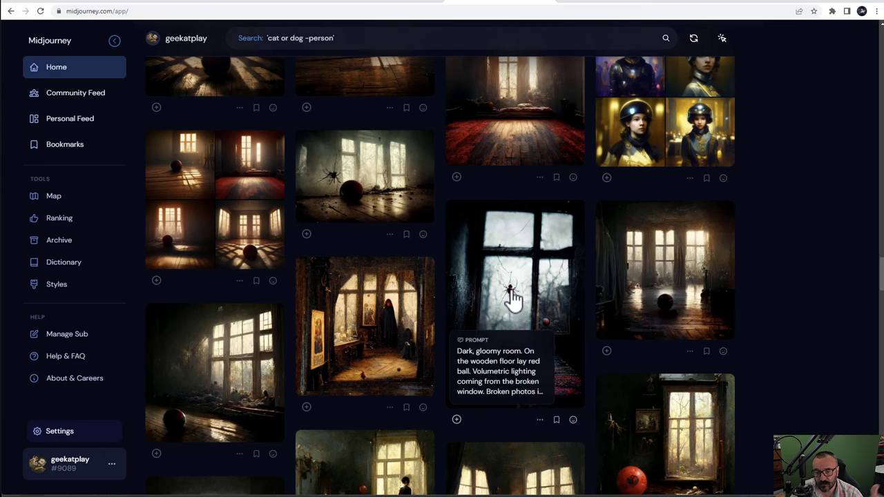
{"action": "scroll", "coordinate": [637, 270], "scroll_direction": "up", "scroll_amount": 2}
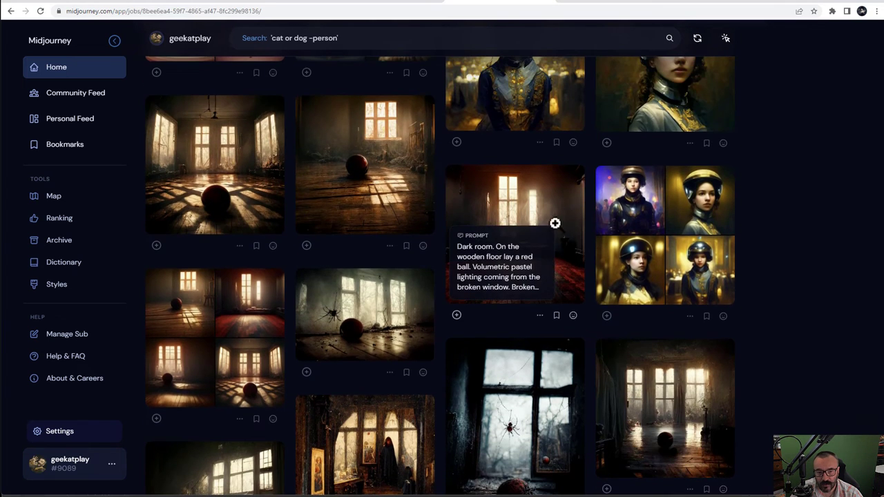
{"action": "left_click", "coordinate": [554, 223]}
{"action": "scroll", "coordinate": [372, 435], "scroll_direction": "down", "scroll_amount": 2}
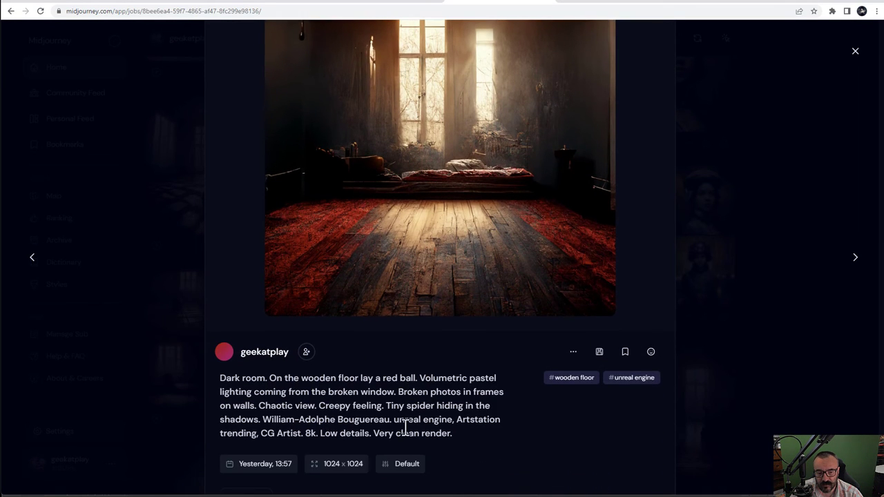
{"action": "scroll", "coordinate": [539, 290], "scroll_direction": "up", "scroll_amount": 2}
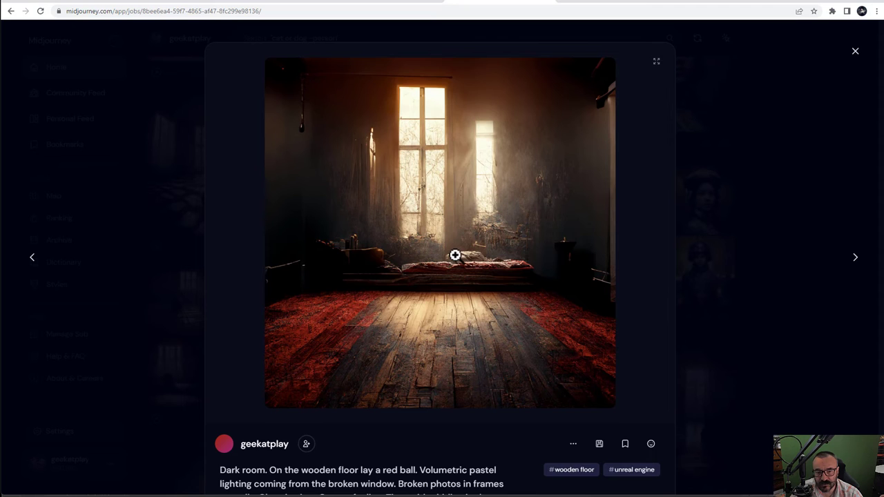
{"action": "scroll", "coordinate": [434, 292], "scroll_direction": "down", "scroll_amount": 2}
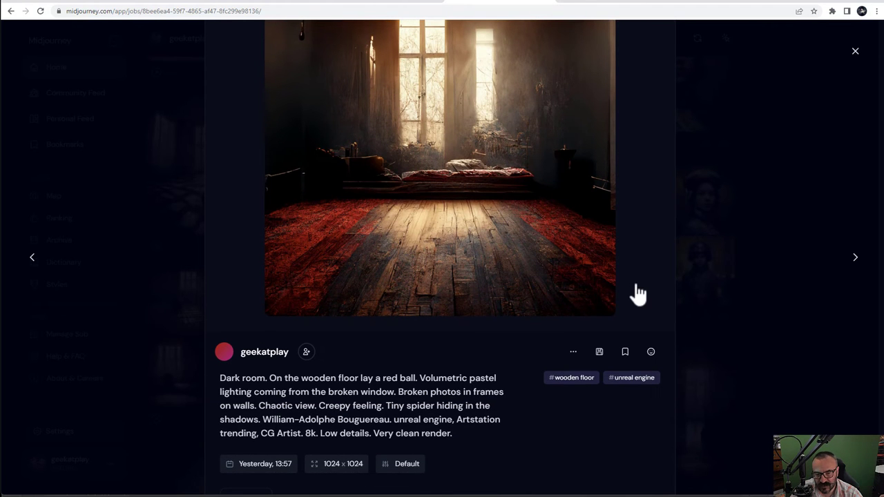
Step: Highlight "Very clean render.", the text from "Chaotic view.", and "Low details. Very clean render." in the bedroom image's prompt, and close it
{"action": "left_click_drag", "start_coordinate": [453, 433], "coordinate": [373, 431]}
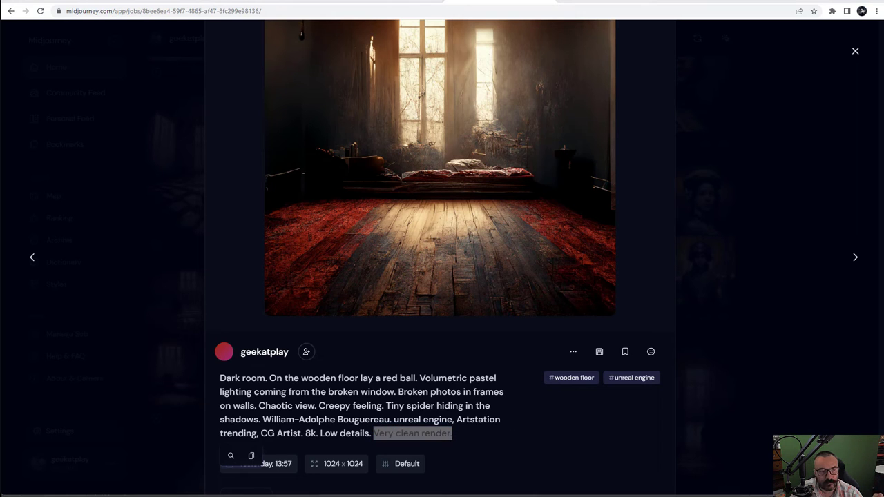
{"action": "left_click", "coordinate": [468, 427]}
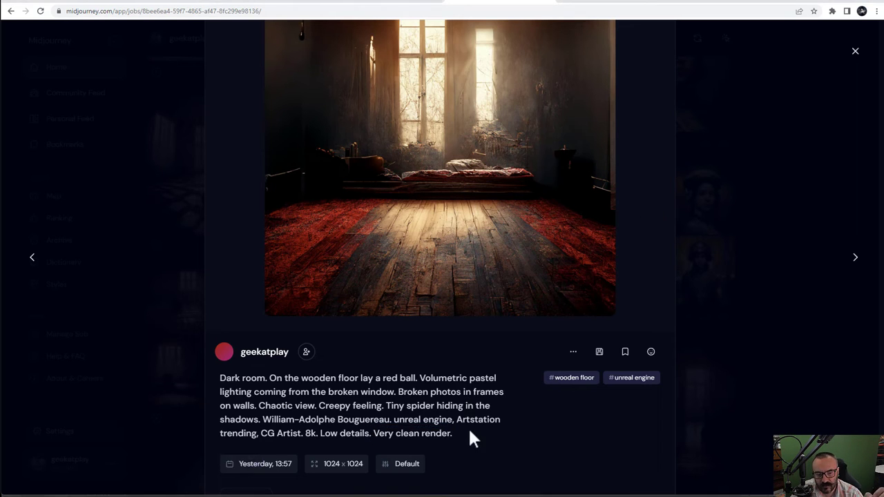
{"action": "left_click_drag", "start_coordinate": [256, 405], "coordinate": [329, 406]}
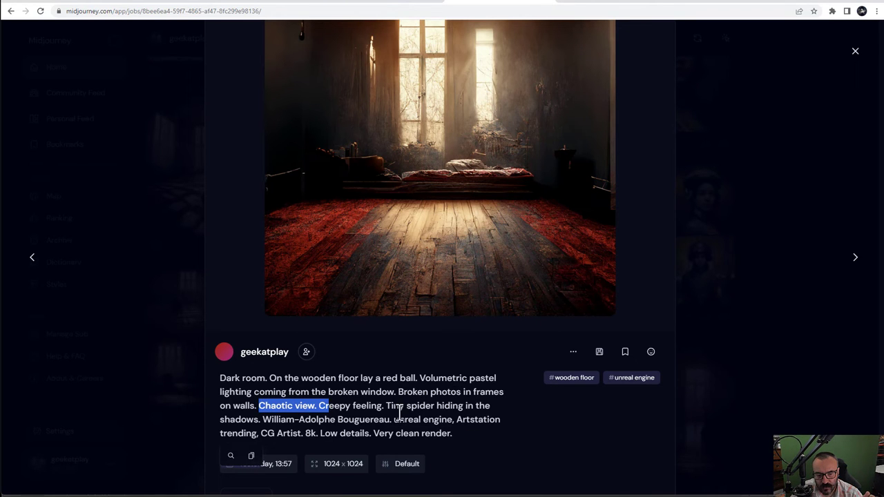
{"action": "left_click_drag", "start_coordinate": [452, 433], "coordinate": [320, 437]}
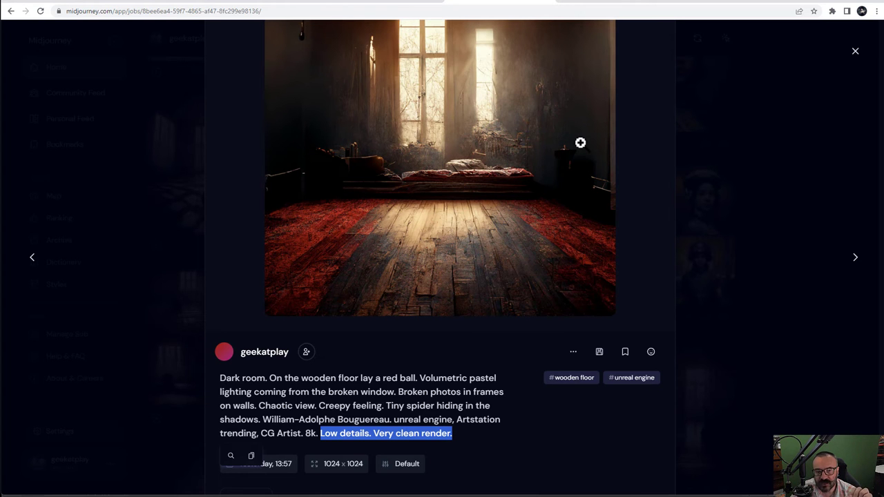
{"action": "left_click", "coordinate": [752, 221]}
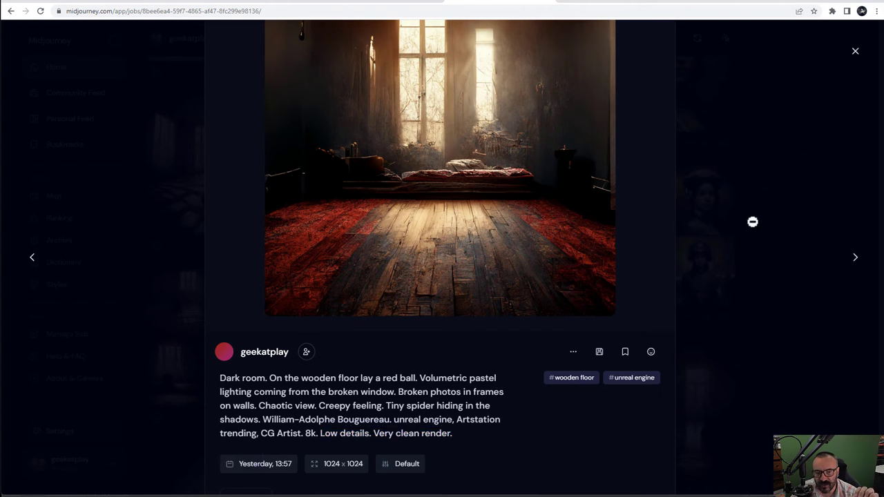
{"action": "left_click", "coordinate": [753, 222]}
Step: Open and enlarge the image of the child standing before the window with a dark ball, view its prompt, and close it
{"action": "scroll", "coordinate": [507, 290], "scroll_direction": "down", "scroll_amount": 10}
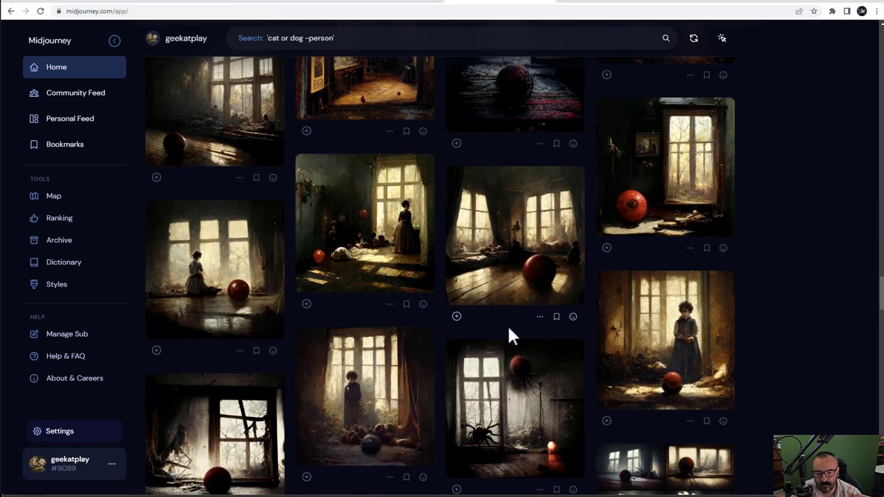
{"action": "scroll", "coordinate": [506, 324], "scroll_direction": "down", "scroll_amount": 1}
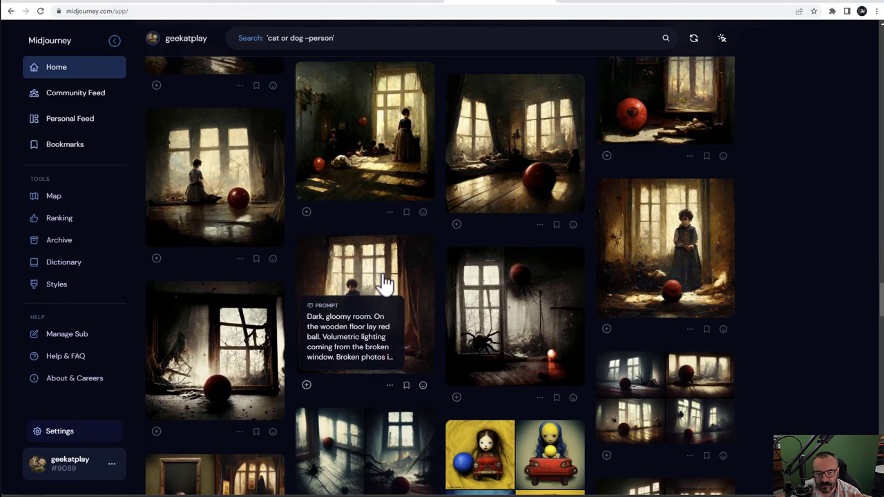
{"action": "left_click", "coordinate": [383, 280]}
{"action": "left_click", "coordinate": [462, 219]}
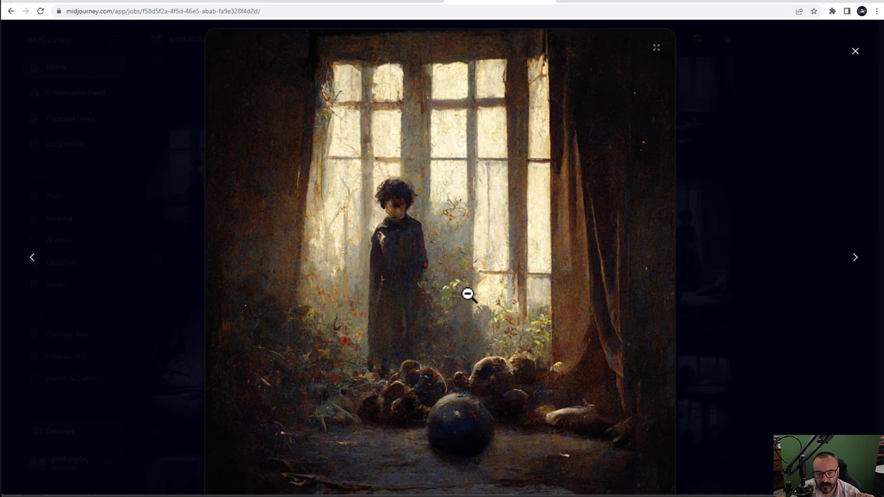
{"action": "scroll", "coordinate": [467, 294], "scroll_direction": "down", "scroll_amount": 2}
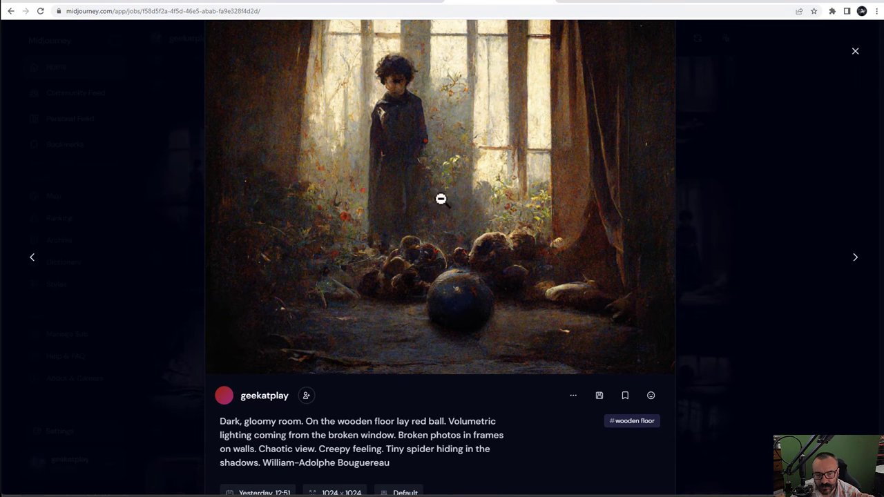
{"action": "left_click", "coordinate": [789, 304]}
Step: Reopen the room image with the bed and red-edged floor, enlarge it, compare it with its prompt, and close it
{"action": "scroll", "coordinate": [552, 304], "scroll_direction": "down", "scroll_amount": 5}
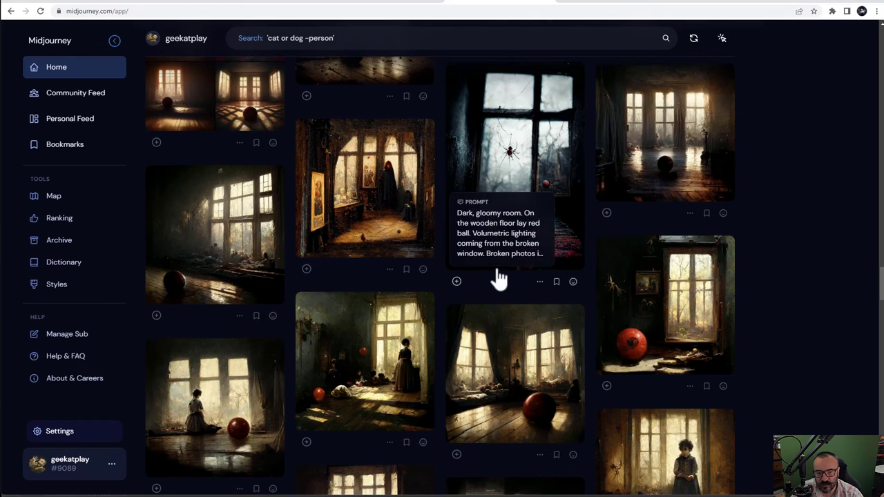
{"action": "scroll", "coordinate": [498, 278], "scroll_direction": "up", "scroll_amount": 3}
{"action": "left_click", "coordinate": [523, 166]}
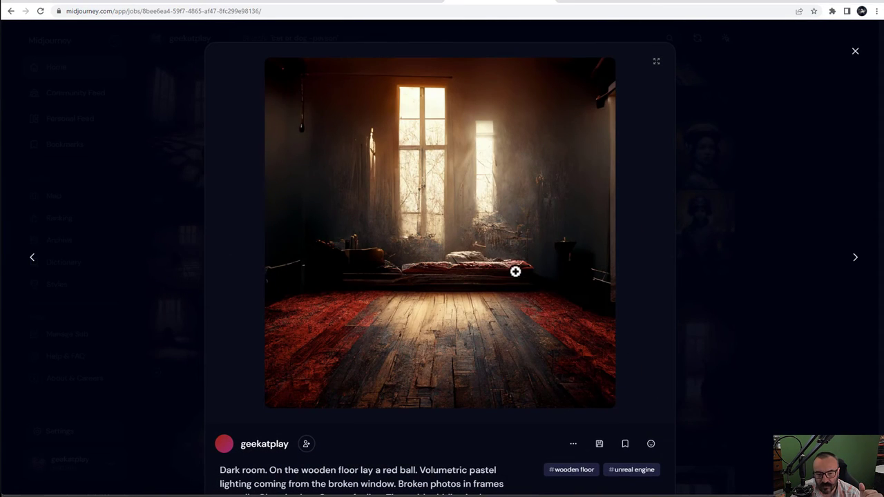
{"action": "left_click", "coordinate": [515, 271]}
{"action": "scroll", "coordinate": [557, 316], "scroll_direction": "down", "scroll_amount": 3}
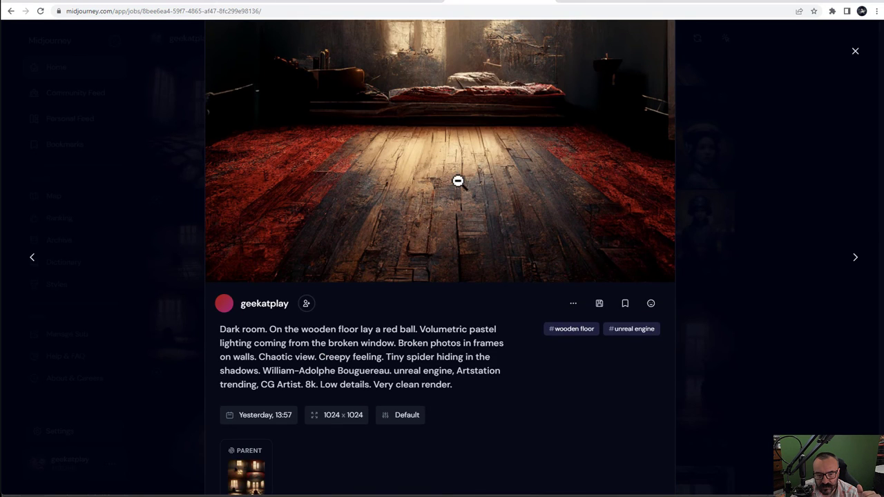
{"action": "scroll", "coordinate": [458, 181], "scroll_direction": "up", "scroll_amount": 2}
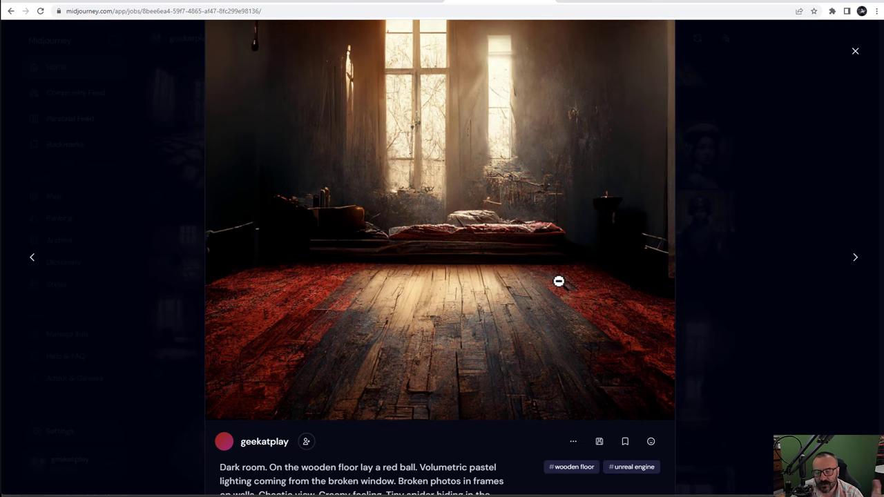
{"action": "scroll", "coordinate": [559, 281], "scroll_direction": "down", "scroll_amount": 3}
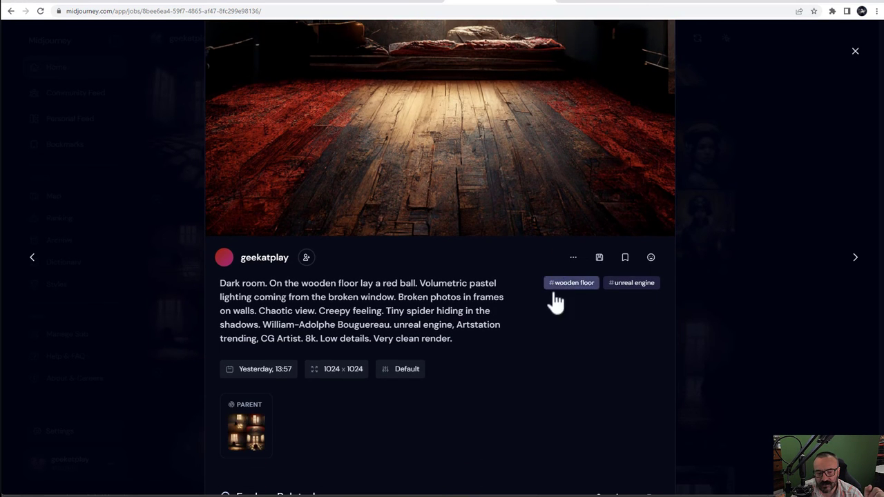
{"action": "scroll", "coordinate": [542, 332], "scroll_direction": "up", "scroll_amount": 4}
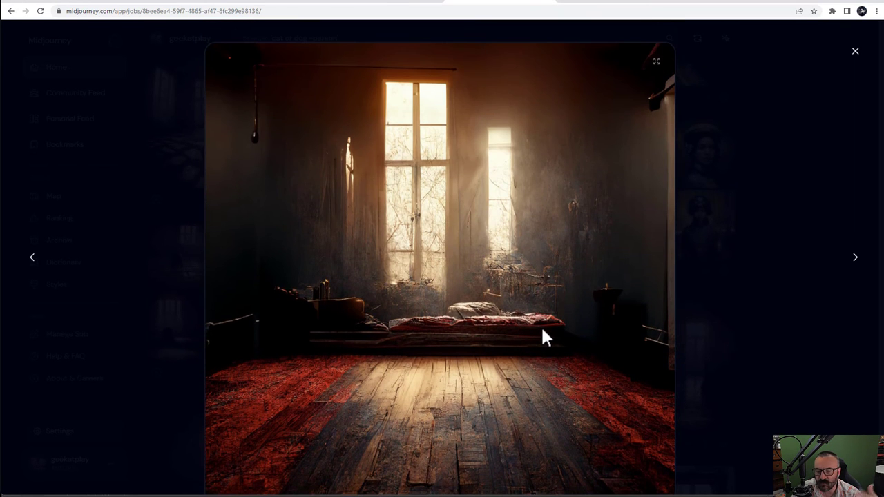
{"action": "left_click", "coordinate": [768, 166]}
Step: Open the image of the ball beside window-shaped floor light and highlight "unreal engine" through "Very clean render." in its prompt
{"action": "scroll", "coordinate": [542, 255], "scroll_direction": "up", "scroll_amount": 1}
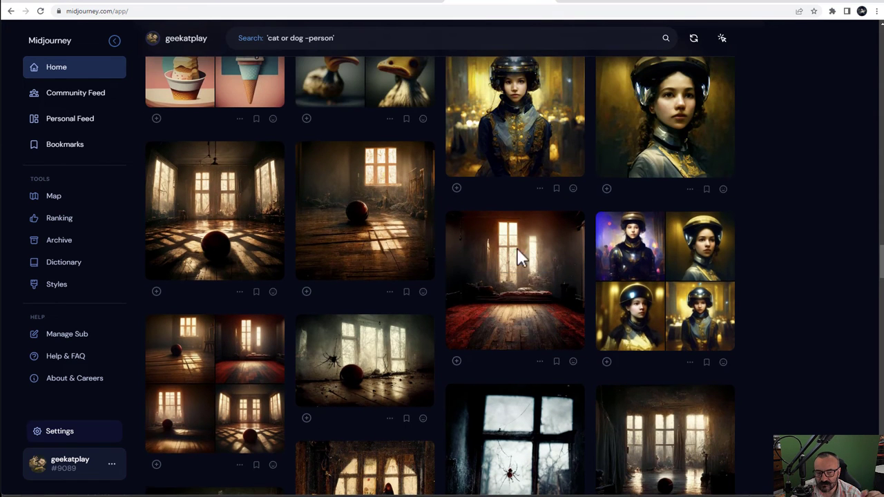
{"action": "left_click", "coordinate": [384, 187]}
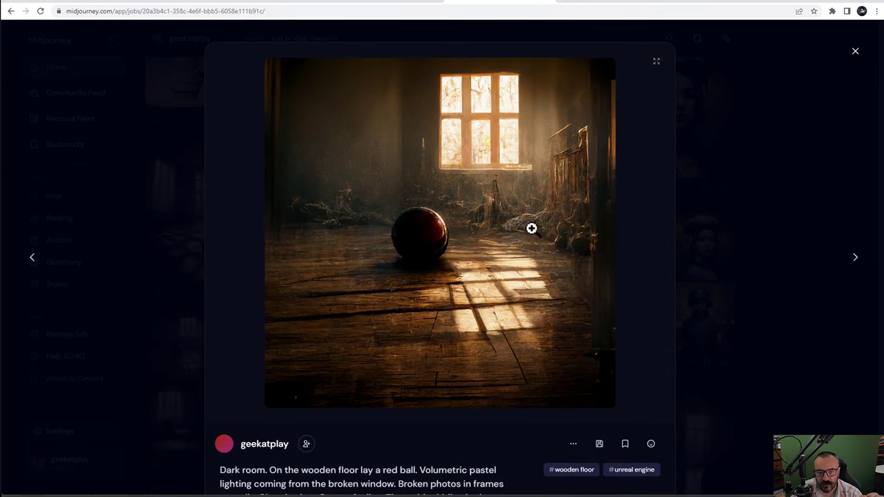
{"action": "scroll", "coordinate": [530, 228], "scroll_direction": "down", "scroll_amount": 1}
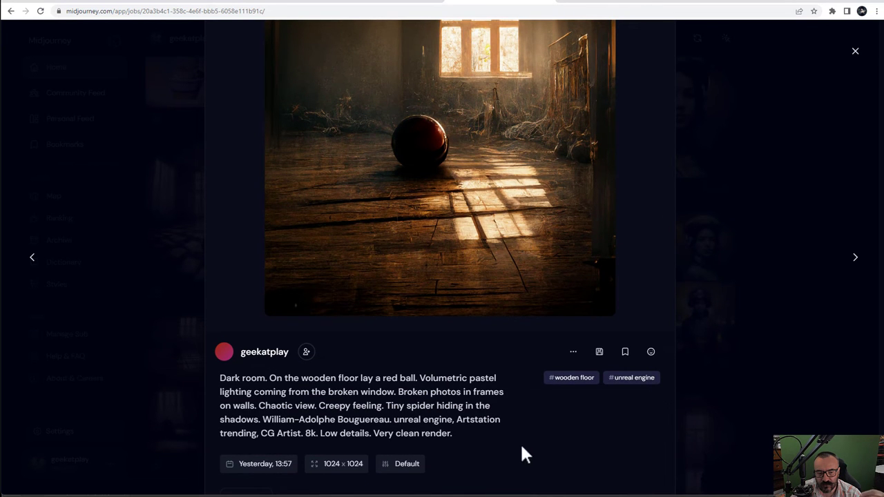
{"action": "left_click_drag", "start_coordinate": [453, 433], "coordinate": [394, 420]}
{"action": "scroll", "coordinate": [428, 235], "scroll_direction": "up", "scroll_amount": 1}
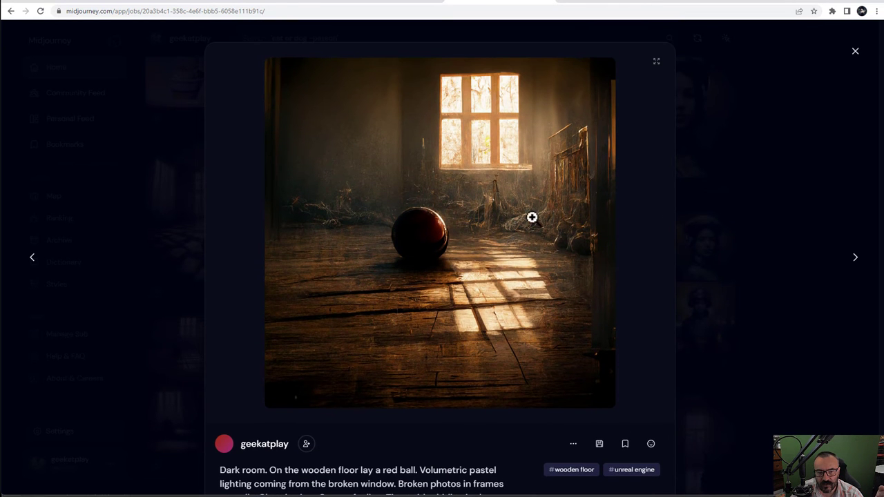
{"action": "scroll", "coordinate": [482, 320], "scroll_direction": "down", "scroll_amount": 1}
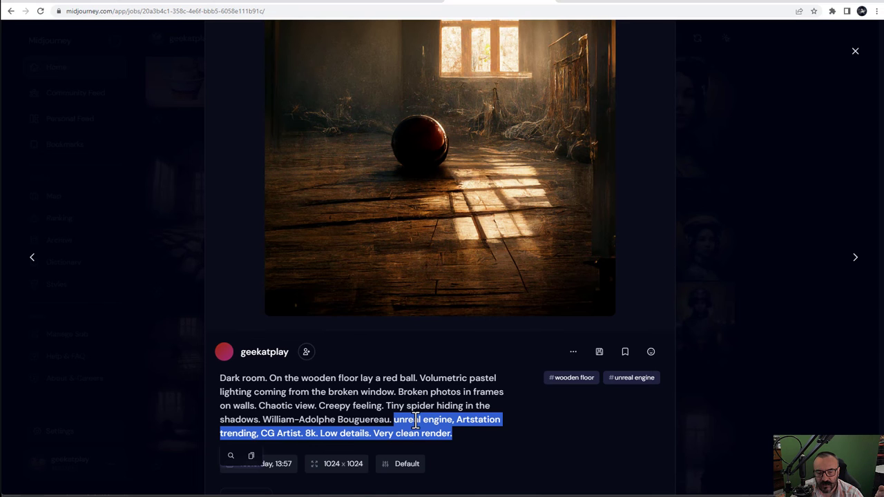
Step: Clear the prompt highlight, enlarge the image of the ball in the single-window room, and close it
{"action": "left_click", "coordinate": [321, 432]}
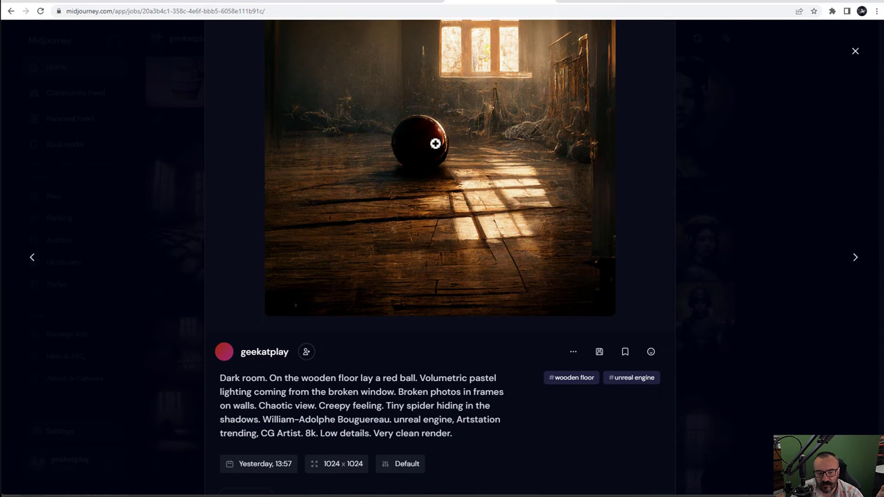
{"action": "scroll", "coordinate": [475, 217], "scroll_direction": "up", "scroll_amount": 1}
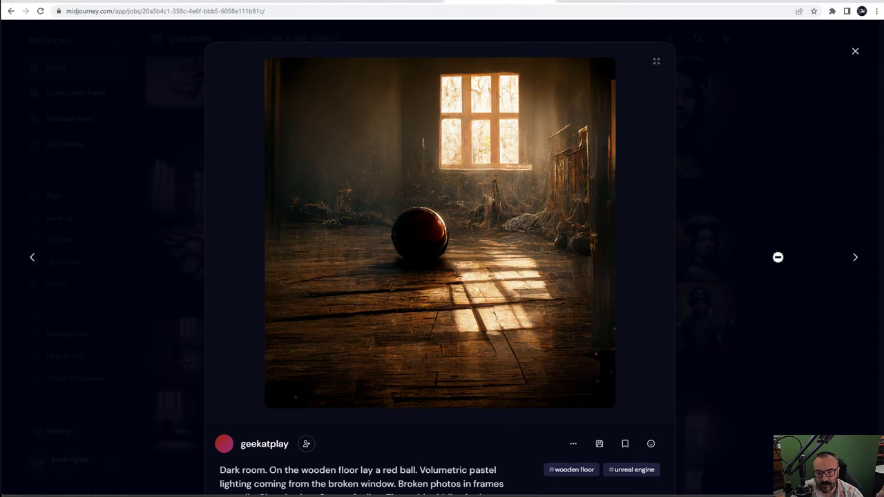
{"action": "left_click", "coordinate": [521, 214]}
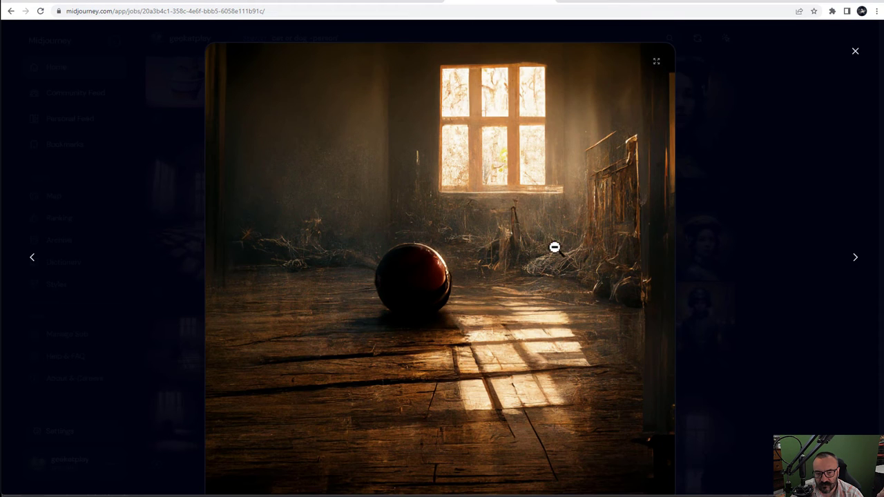
{"action": "left_click", "coordinate": [785, 173]}
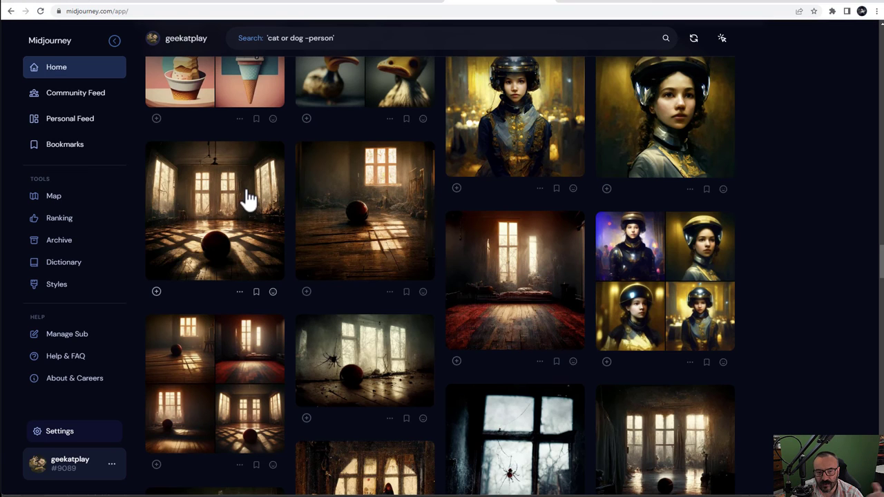
Step: View the image of the ball in the room with windows on three walls along with its prompt, and close it
{"action": "mouse_move", "coordinate": [253, 191]}
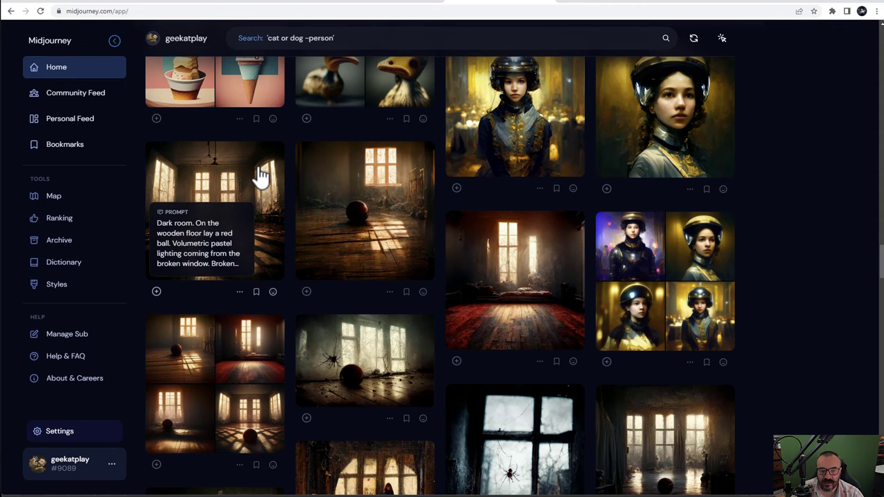
{"action": "left_click", "coordinate": [260, 176]}
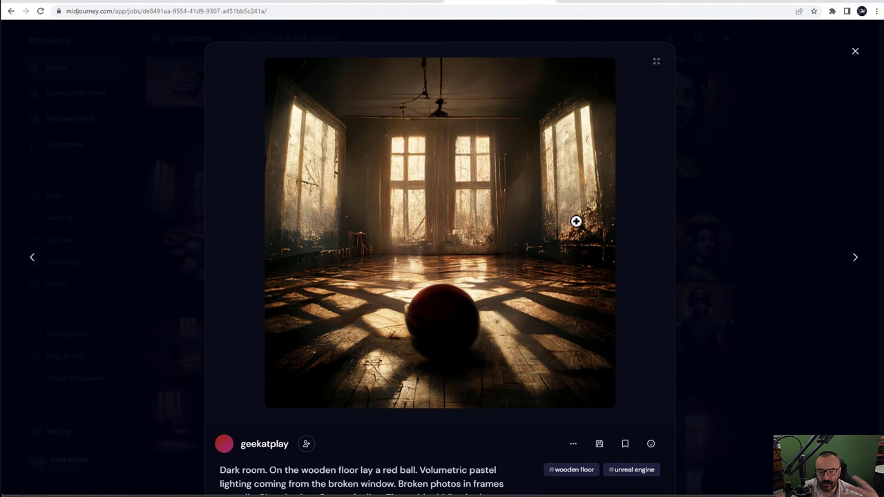
{"action": "scroll", "coordinate": [576, 220], "scroll_direction": "down", "scroll_amount": 2}
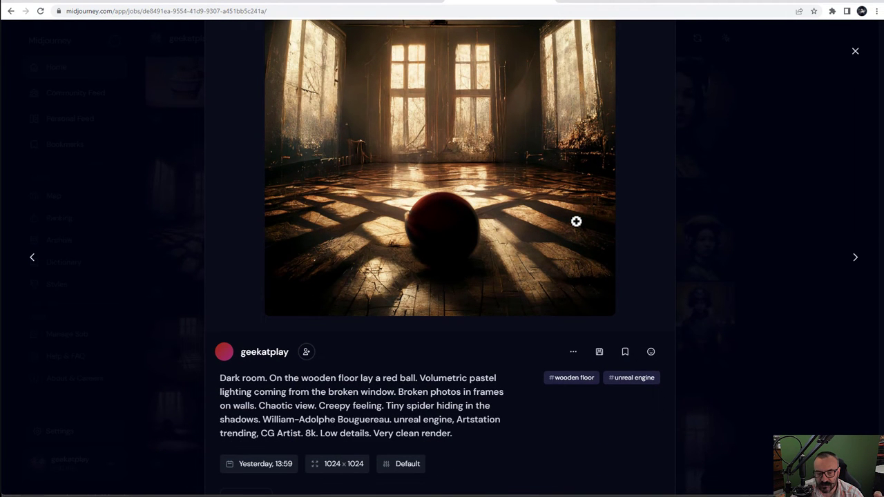
{"action": "left_click", "coordinate": [771, 193]}
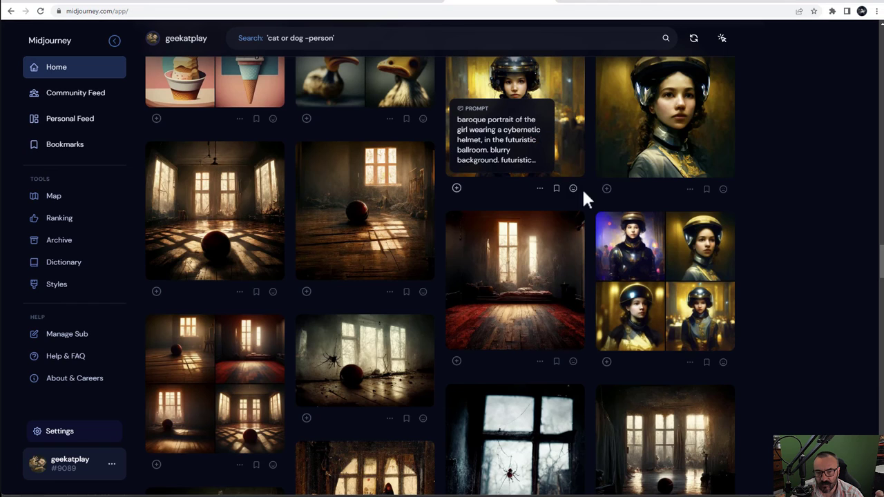
Step: View the image grid of the dark room with the red ball from the home gallery and close it
{"action": "scroll", "coordinate": [718, 290], "scroll_direction": "down", "scroll_amount": 2}
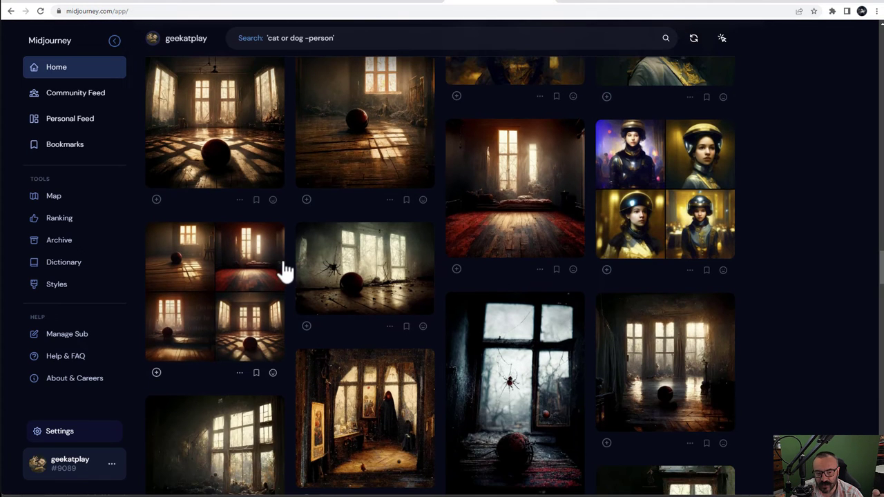
{"action": "left_click", "coordinate": [268, 266]}
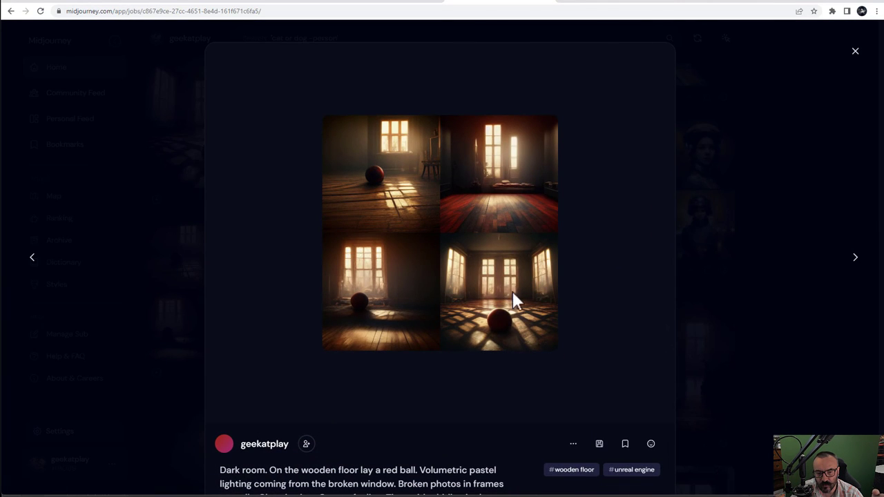
{"action": "left_click", "coordinate": [784, 283]}
{"action": "scroll", "coordinate": [554, 268], "scroll_direction": "up", "scroll_amount": 2}
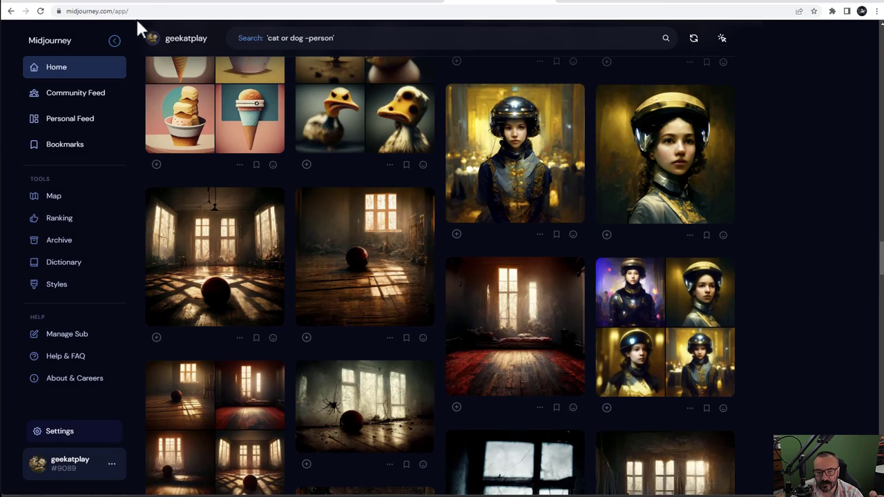
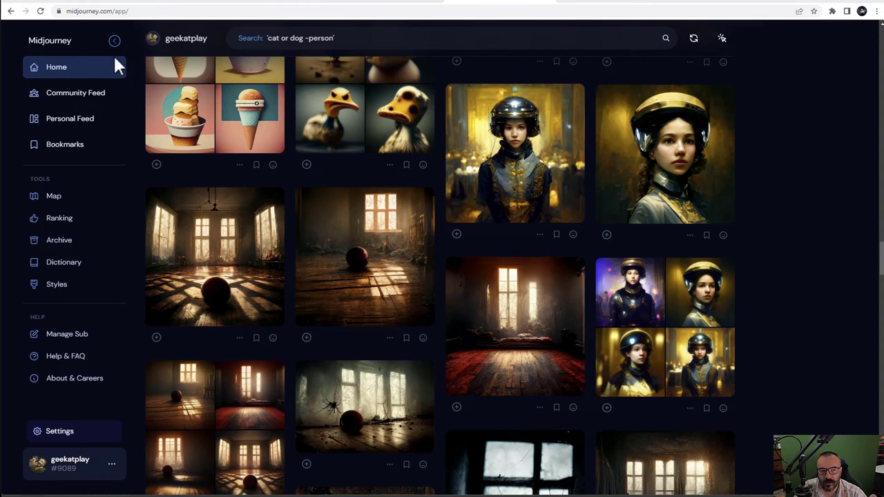
Step: Open the ice goddess portrait from the Community Feed and examine its full prompt text and style keywords
{"action": "left_click", "coordinate": [86, 95]}
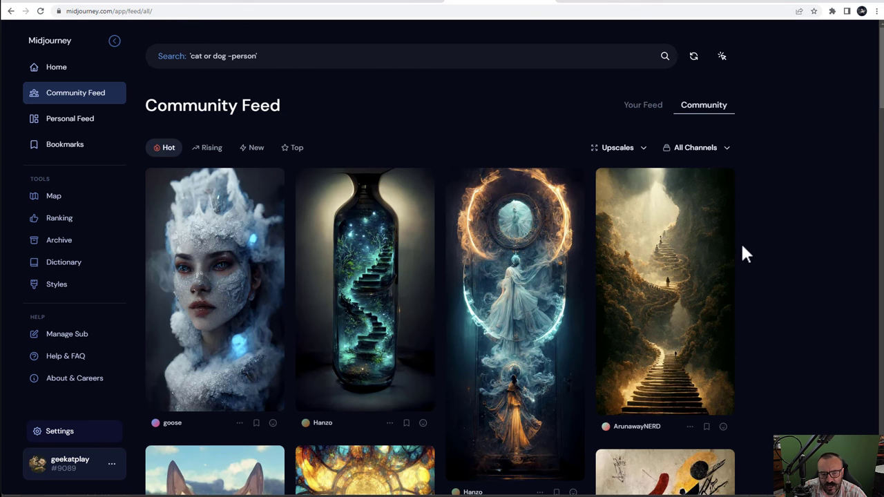
{"action": "scroll", "coordinate": [743, 252], "scroll_direction": "down", "scroll_amount": 1}
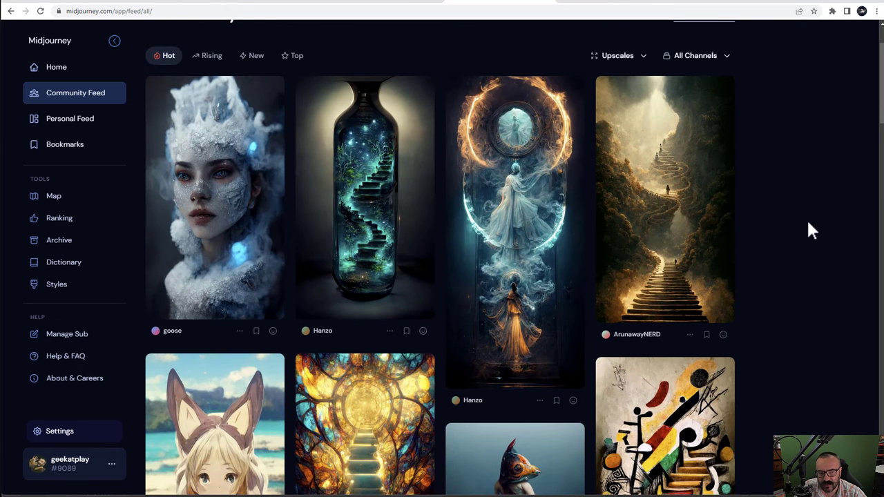
{"action": "scroll", "coordinate": [806, 218], "scroll_direction": "down", "scroll_amount": 1}
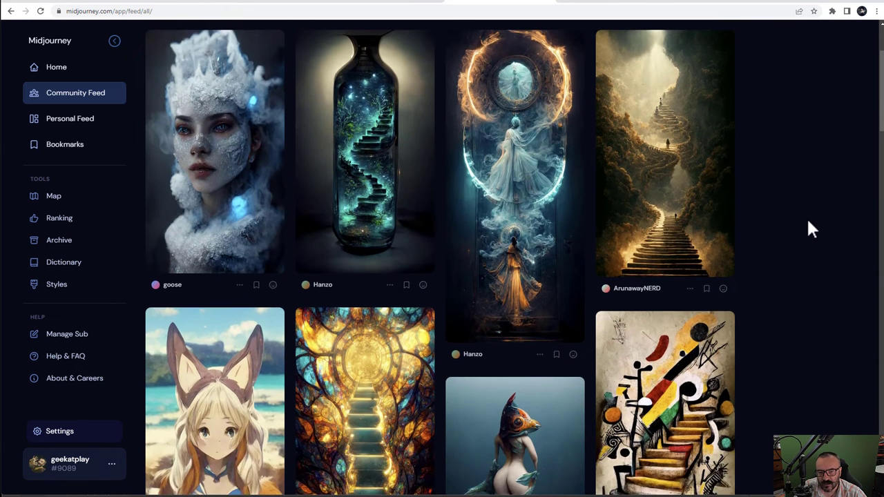
{"action": "left_click", "coordinate": [241, 140]}
{"action": "scroll", "coordinate": [446, 421], "scroll_direction": "down", "scroll_amount": 1}
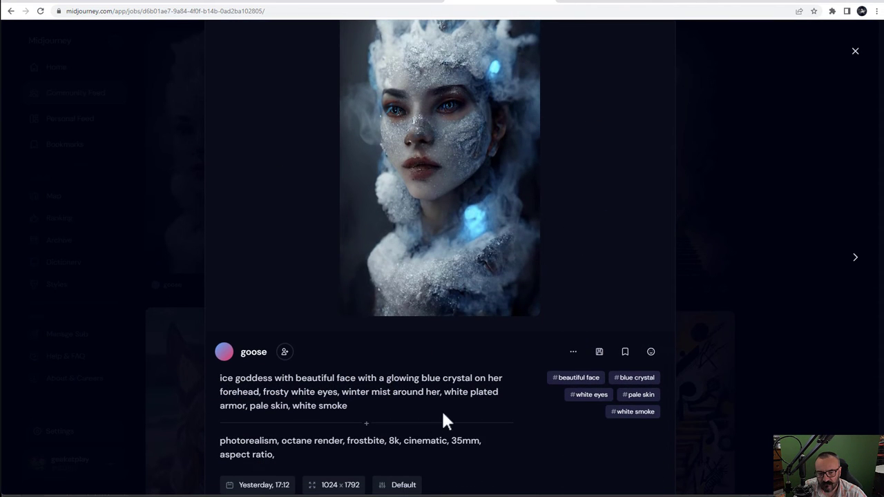
{"action": "scroll", "coordinate": [367, 387], "scroll_direction": "down", "scroll_amount": 2}
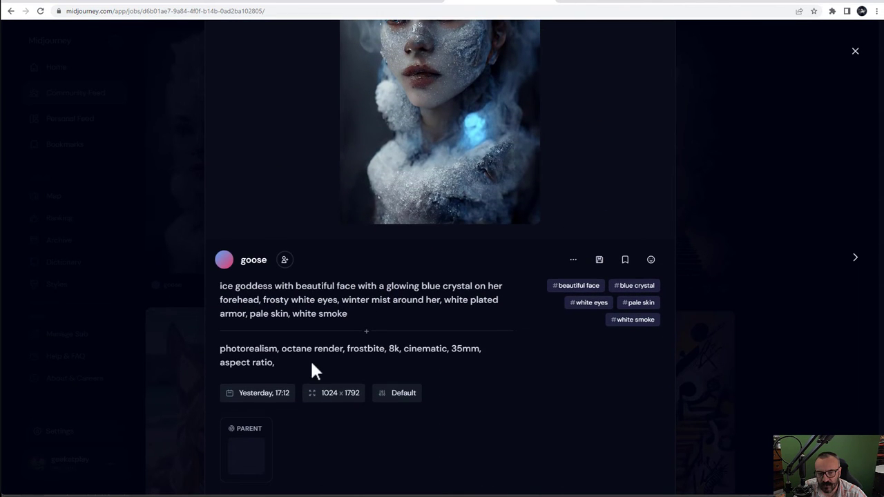
{"action": "left_click_drag", "start_coordinate": [312, 365], "coordinate": [213, 290]}
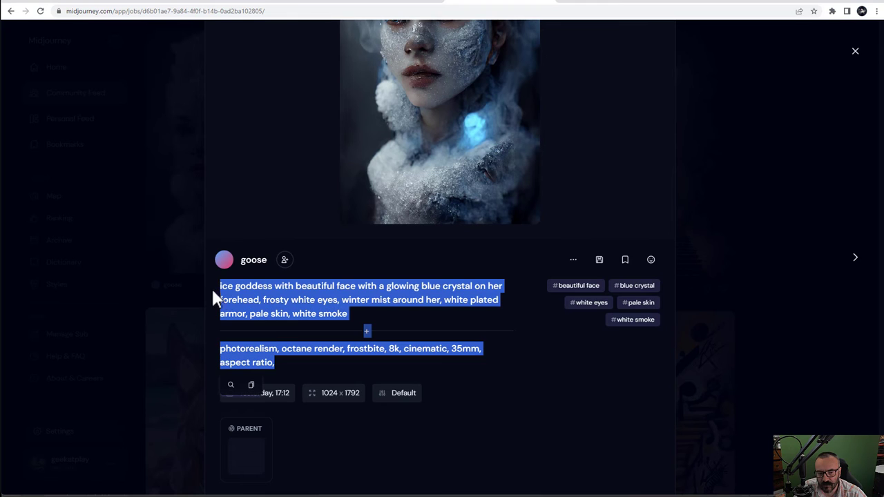
{"action": "left_click", "coordinate": [473, 319]}
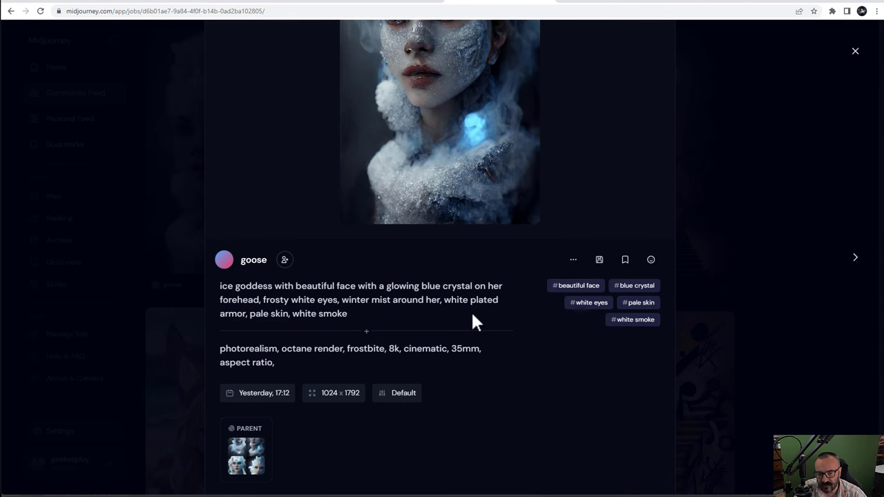
Step: Review the additional actions offered for the ice goddess image, such as Copy prompt, and inspect the picture itself
{"action": "left_click", "coordinate": [572, 259]}
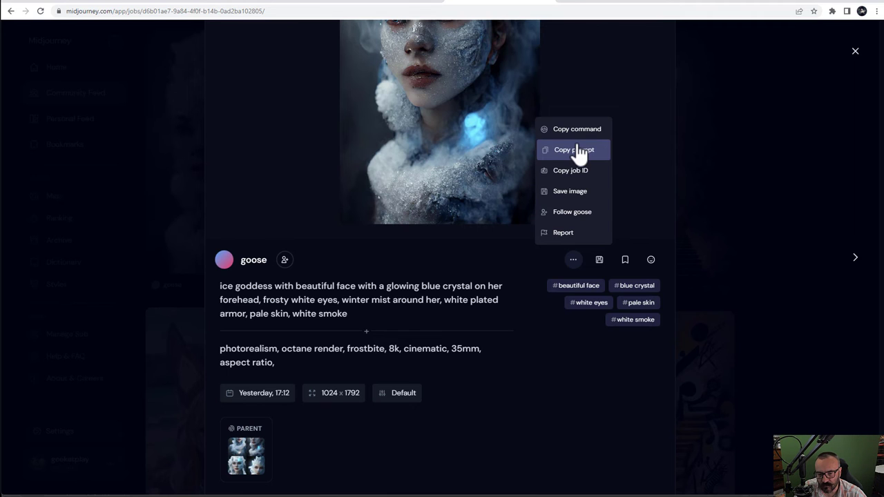
{"action": "left_click", "coordinate": [556, 360]}
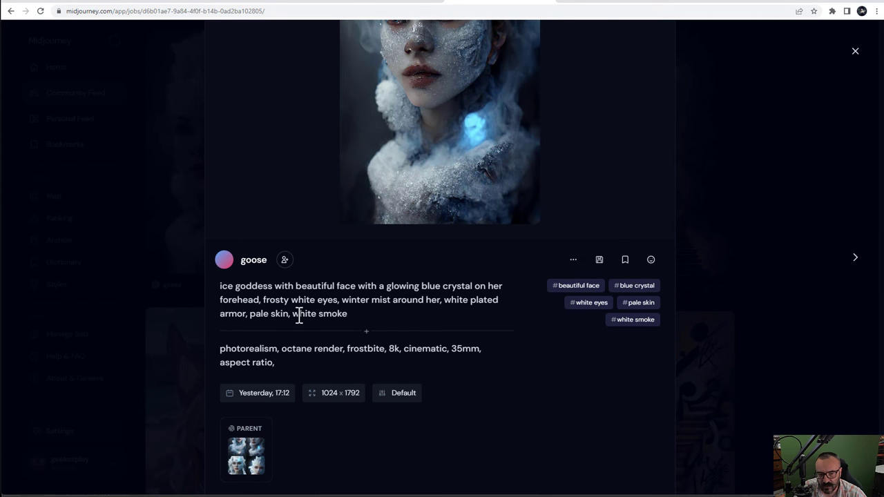
{"action": "left_click", "coordinate": [398, 200]}
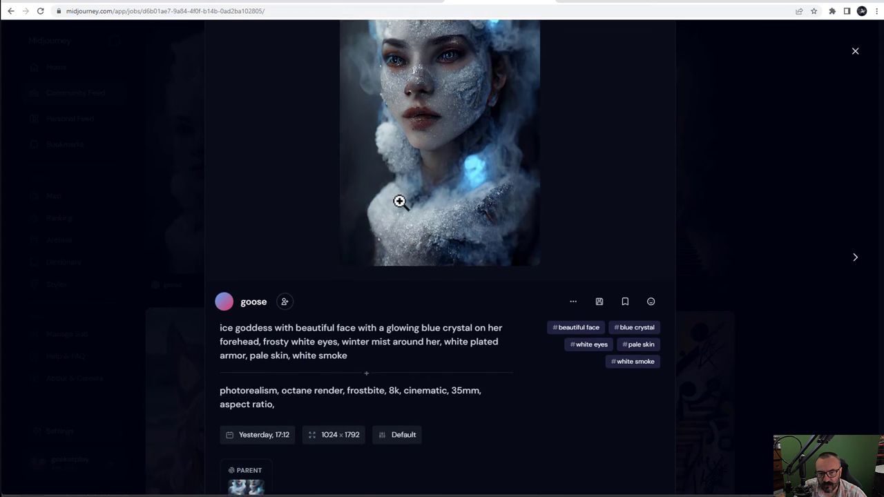
{"action": "left_click", "coordinate": [398, 199]}
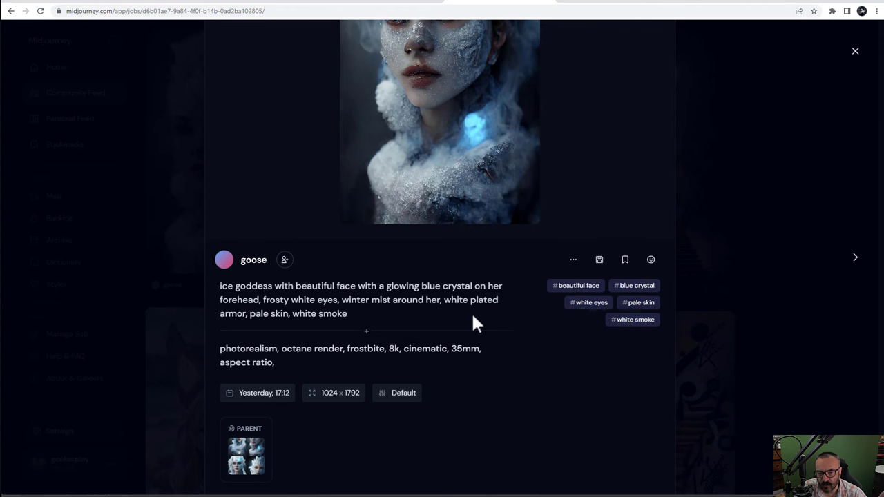
Step: Compare the ice goddess picture with its prompt, highlighting the word "goddess", and close the image
{"action": "scroll", "coordinate": [473, 321], "scroll_direction": "up", "scroll_amount": 2}
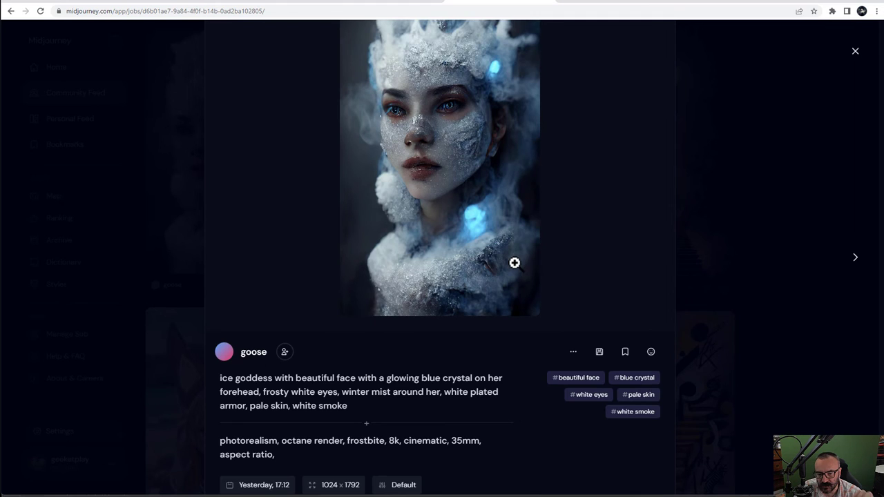
{"action": "scroll", "coordinate": [514, 262], "scroll_direction": "down", "scroll_amount": 1}
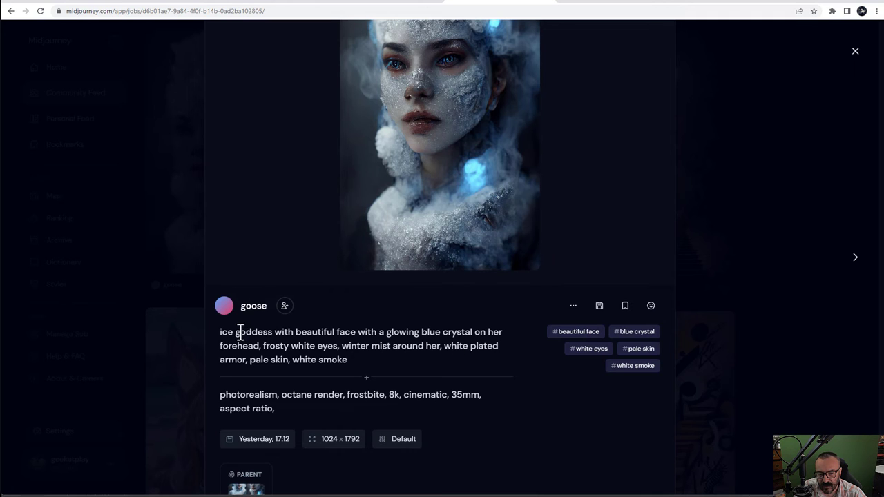
{"action": "left_click_drag", "start_coordinate": [235, 338], "coordinate": [274, 337]}
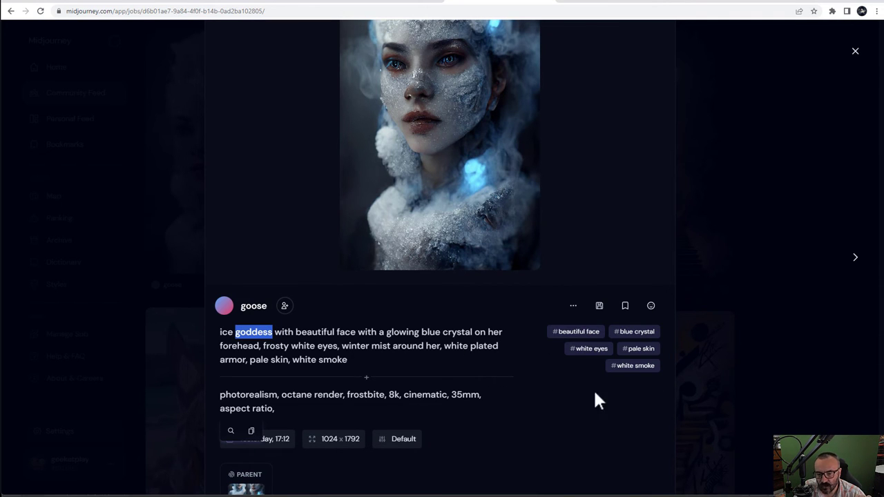
{"action": "left_click", "coordinate": [525, 365]}
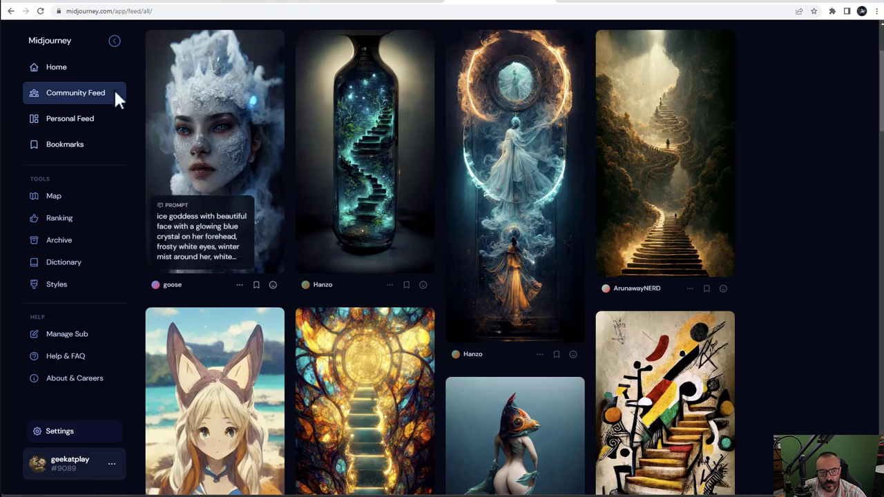
Step: Open the blue doll and yellow car image grid from the home gallery, read its prompt, and close it
{"action": "left_click", "coordinate": [51, 66]}
{"action": "scroll", "coordinate": [660, 314], "scroll_direction": "down", "scroll_amount": 3}
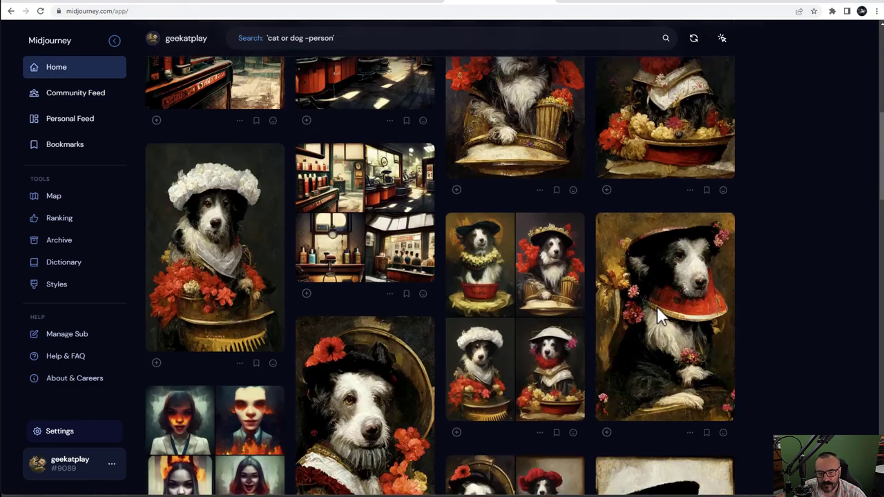
{"action": "left_click", "coordinate": [403, 93]}
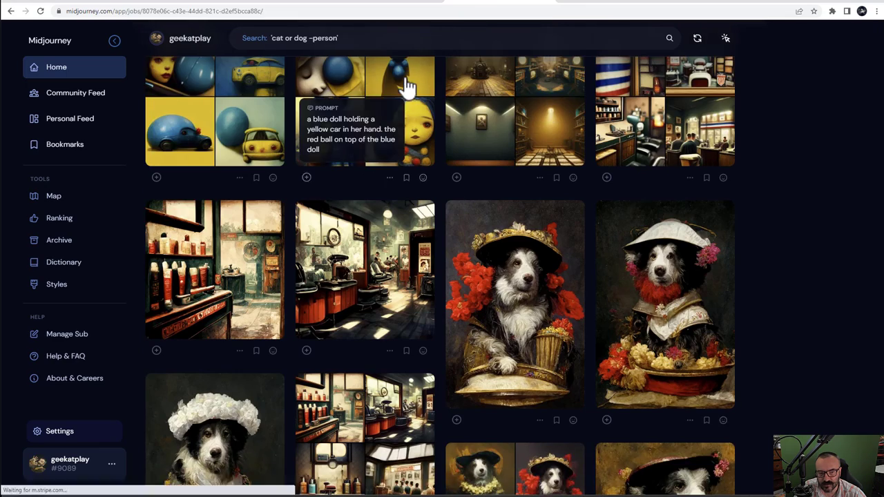
{"action": "scroll", "coordinate": [617, 337], "scroll_direction": "down", "scroll_amount": 3}
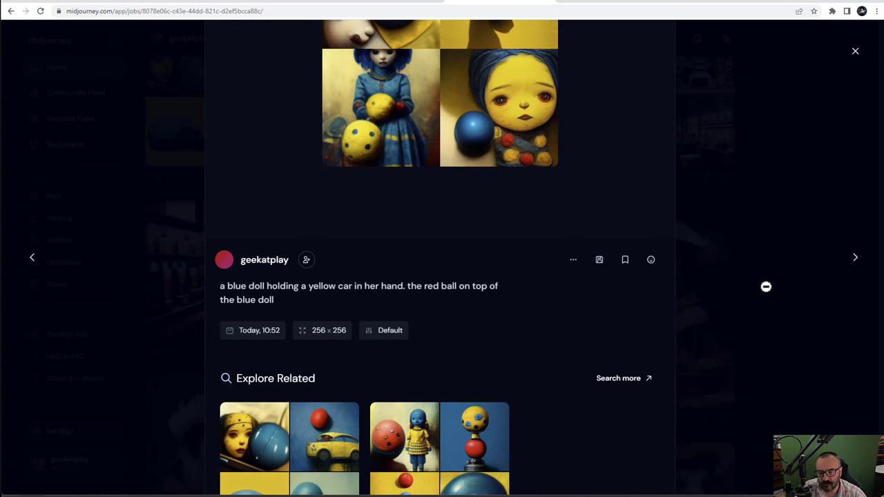
{"action": "left_click", "coordinate": [781, 279]}
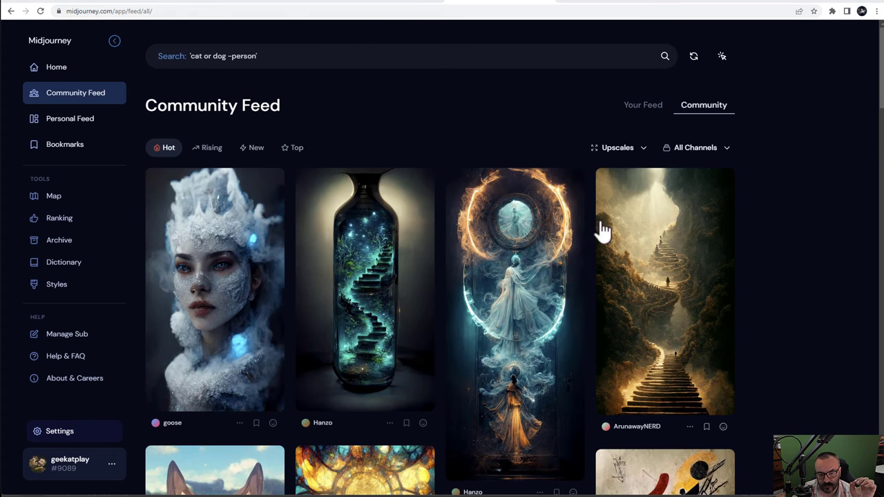
Step: Open the golden forest stairway image in the Community Feed, read its prompt, and close it
{"action": "scroll", "coordinate": [685, 242], "scroll_direction": "down", "scroll_amount": 2}
{"action": "left_click", "coordinate": [657, 177]}
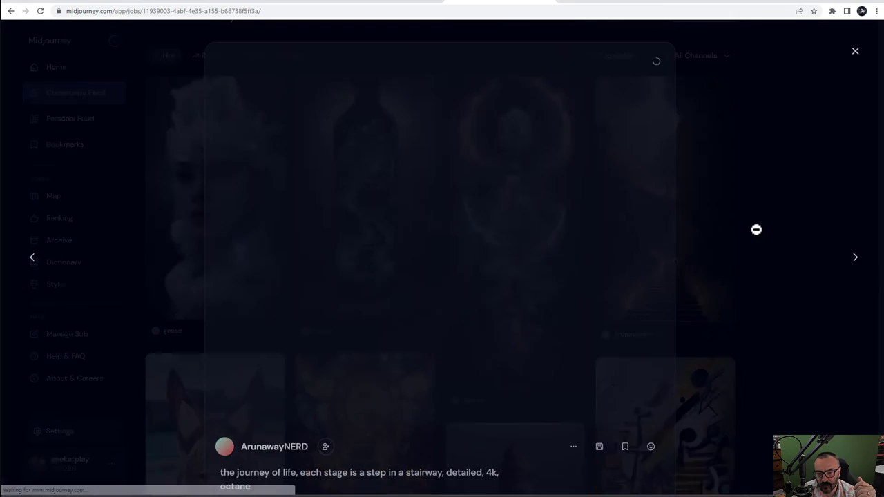
{"action": "scroll", "coordinate": [604, 212], "scroll_direction": "down", "scroll_amount": 3}
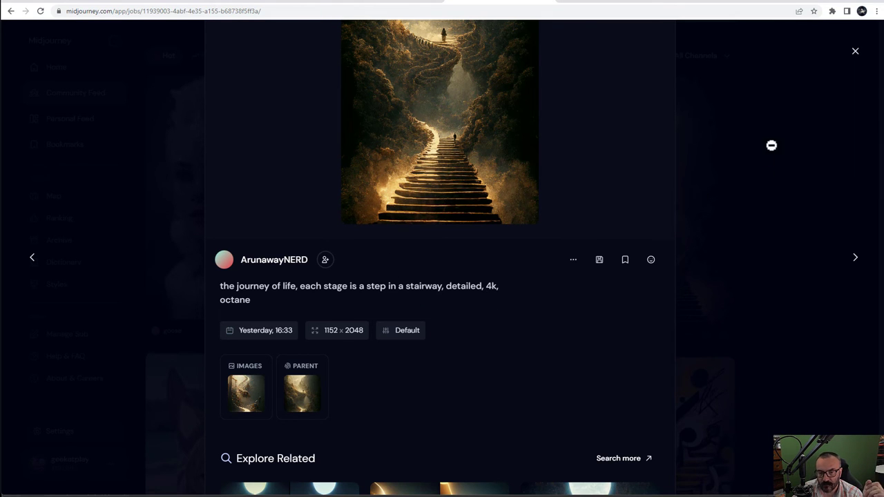
{"action": "left_click", "coordinate": [771, 146]}
Step: Open the goddess of illusion image, highlight "unreal engine" in its prompt, and close the image
{"action": "left_click", "coordinate": [519, 165]}
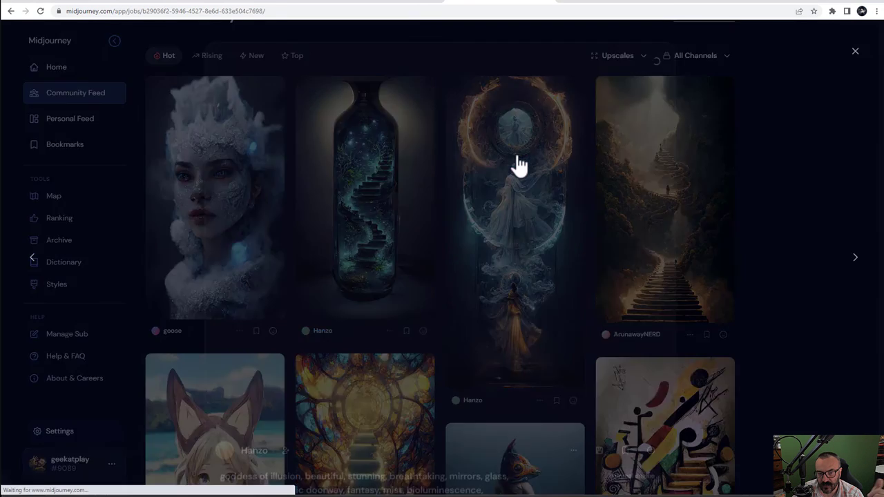
{"action": "scroll", "coordinate": [592, 363], "scroll_direction": "down", "scroll_amount": 3}
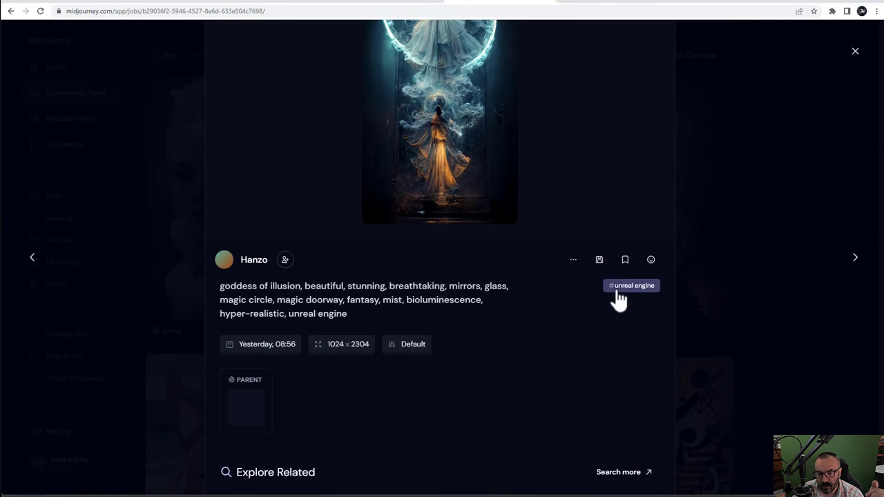
{"action": "scroll", "coordinate": [591, 295], "scroll_direction": "up", "scroll_amount": 2}
{"action": "left_click_drag", "start_coordinate": [347, 452], "coordinate": [288, 452]}
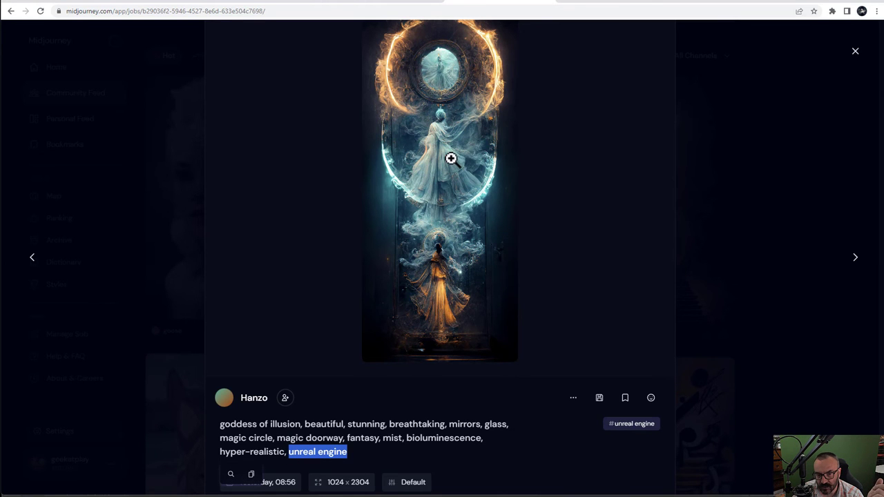
{"action": "left_click", "coordinate": [792, 193]}
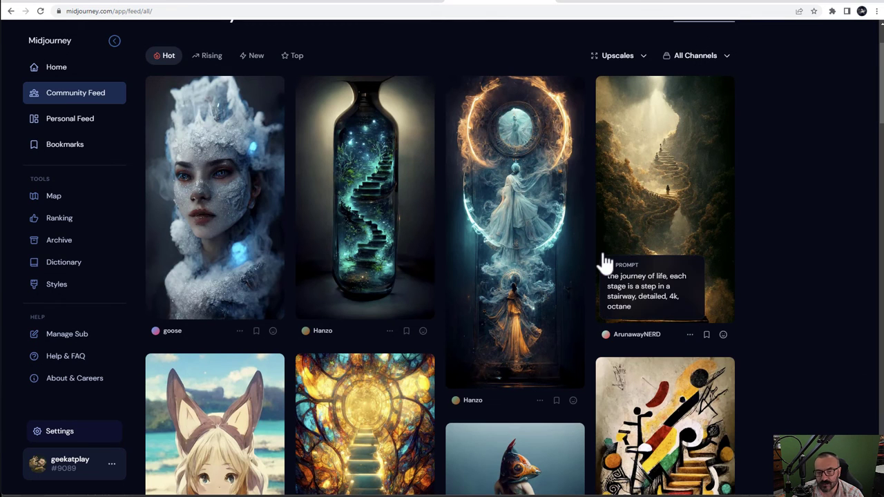
Step: Browse further down the Community Feed, open the cathedral interior with koi pond image, and examine its full prompt
{"action": "scroll", "coordinate": [538, 241], "scroll_direction": "down", "scroll_amount": 2}
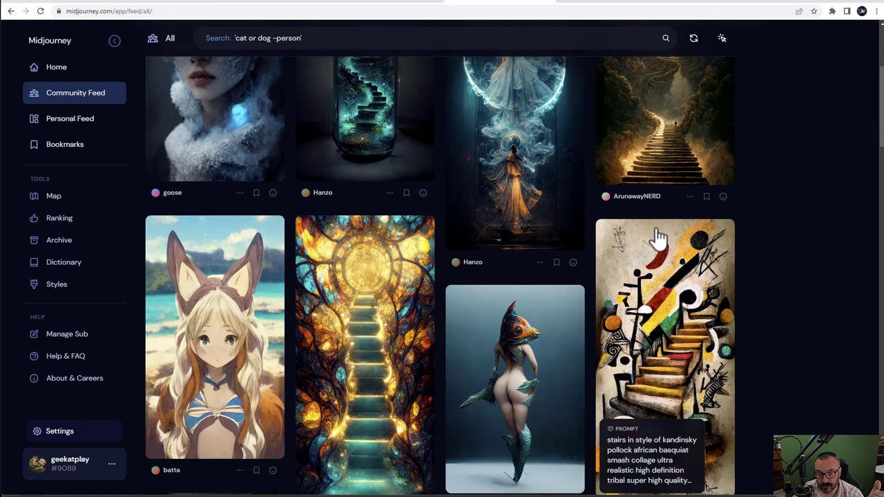
{"action": "scroll", "coordinate": [556, 227], "scroll_direction": "down", "scroll_amount": 1}
{"action": "scroll", "coordinate": [557, 226], "scroll_direction": "down", "scroll_amount": 5}
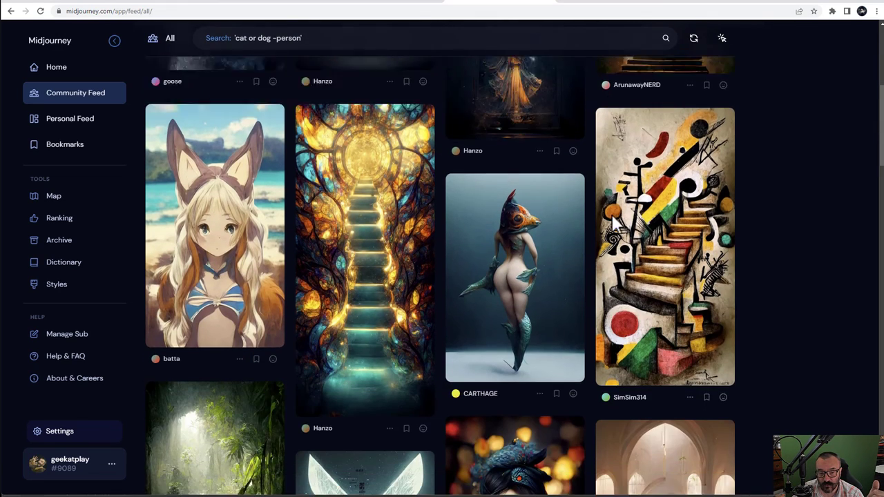
{"action": "scroll", "coordinate": [711, 245], "scroll_direction": "down", "scroll_amount": 1}
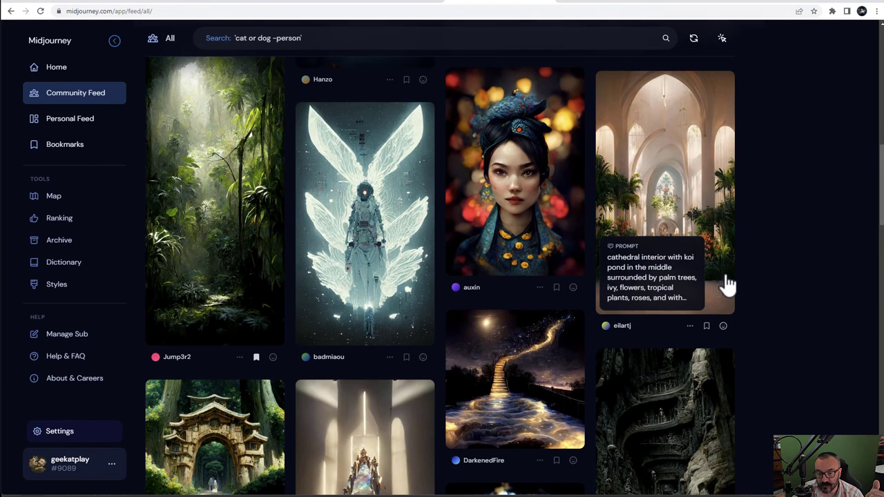
{"action": "left_click", "coordinate": [725, 283]}
{"action": "scroll", "coordinate": [356, 281], "scroll_direction": "down", "scroll_amount": 2}
{"action": "scroll", "coordinate": [356, 281], "scroll_direction": "down", "scroll_amount": 1}
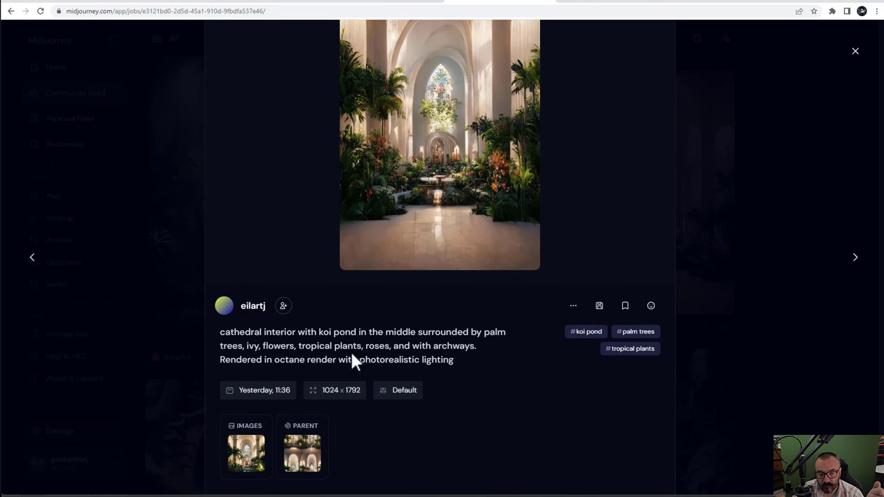
{"action": "left_click_drag", "start_coordinate": [456, 360], "coordinate": [216, 330]}
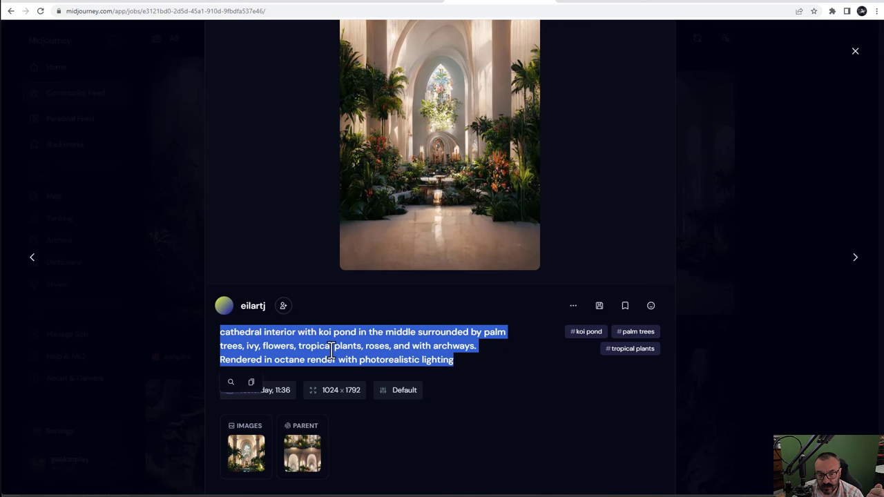
{"action": "left_click", "coordinate": [415, 330]}
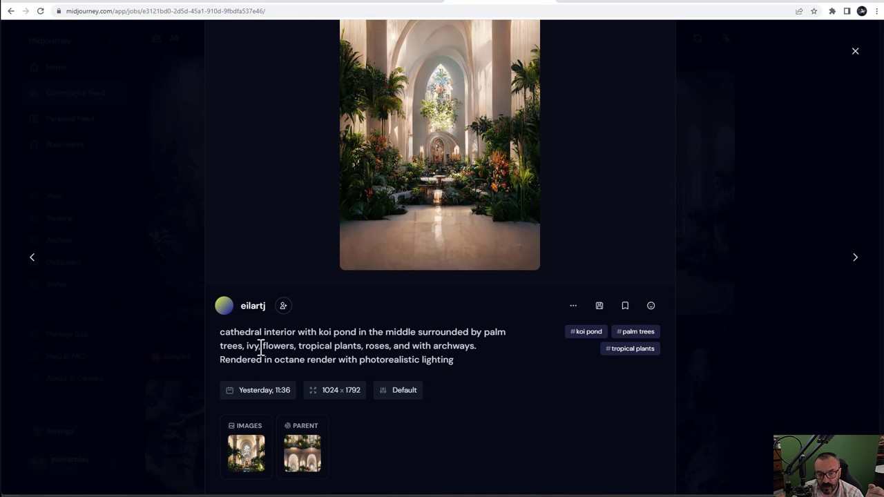
Step: Highlight "tropical plants" in the cathedral interior prompt, compare the prompt with the image, and close the image
{"action": "left_click_drag", "start_coordinate": [238, 347], "coordinate": [244, 348]}
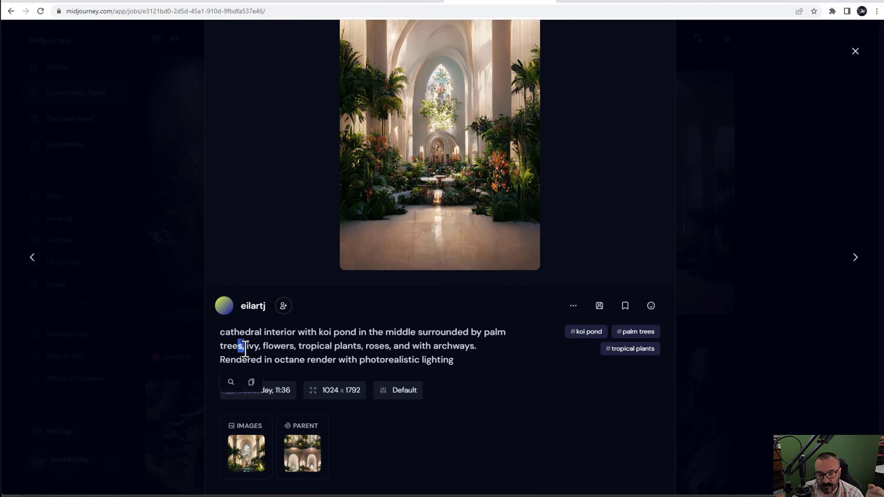
{"action": "left_click", "coordinate": [246, 346]}
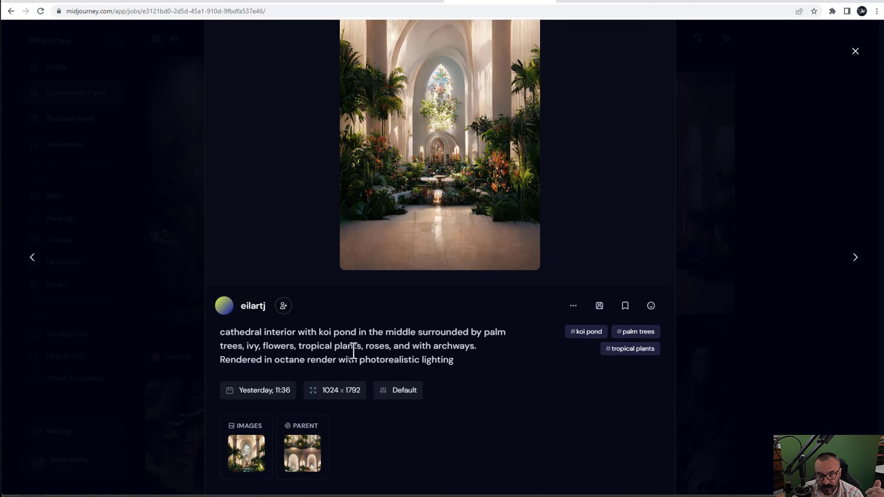
{"action": "left_click_drag", "start_coordinate": [360, 345], "coordinate": [298, 347]}
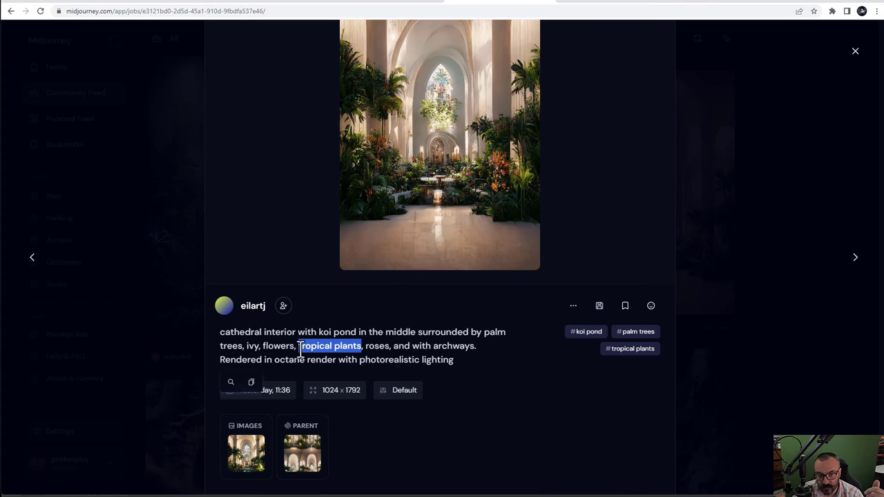
{"action": "left_click", "coordinate": [362, 349]}
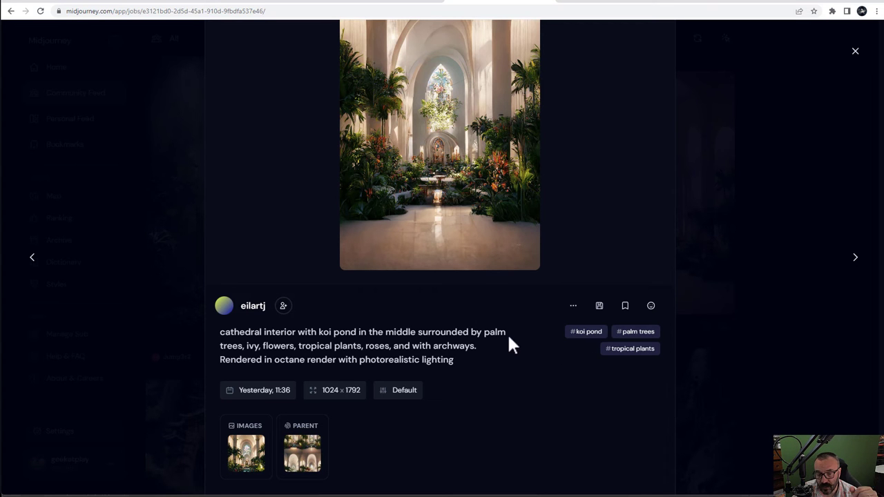
{"action": "scroll", "coordinate": [509, 343], "scroll_direction": "down", "scroll_amount": 3}
{"action": "scroll", "coordinate": [502, 218], "scroll_direction": "up", "scroll_amount": 4}
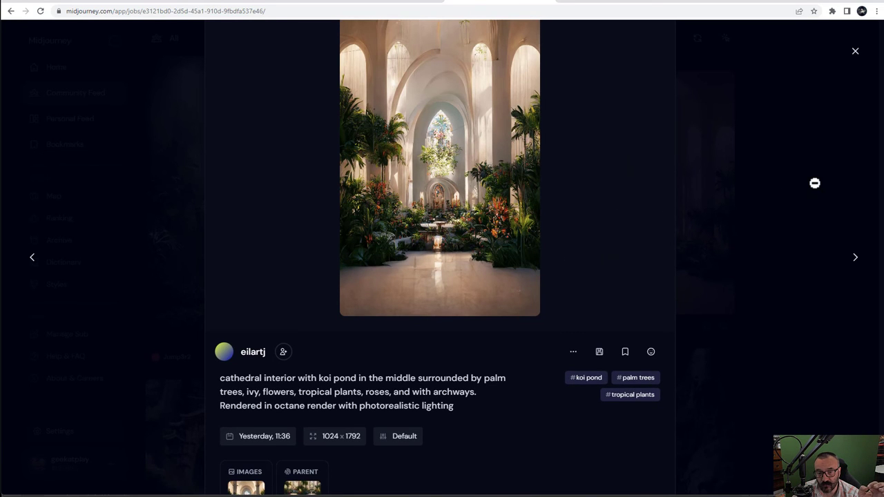
{"action": "left_click", "coordinate": [814, 183]}
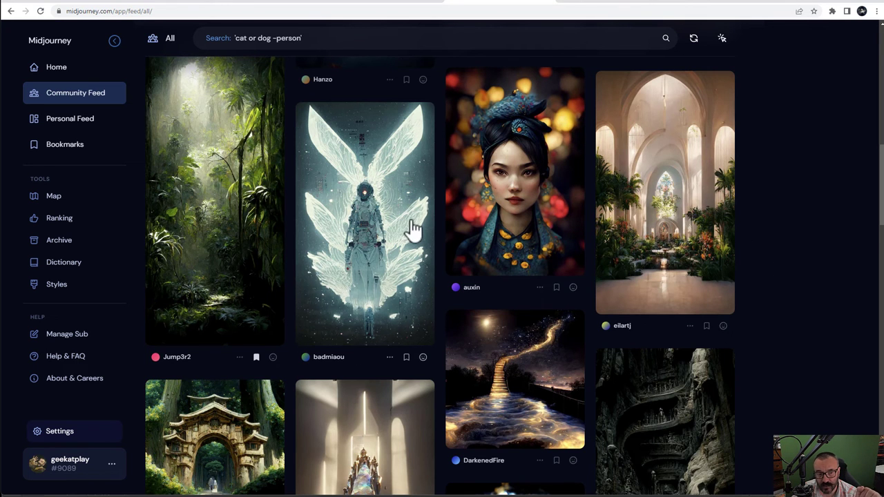
Step: Return to the home gallery and open the barber shop interior image with the row of chairs to read its prompt
{"action": "left_click", "coordinate": [54, 68]}
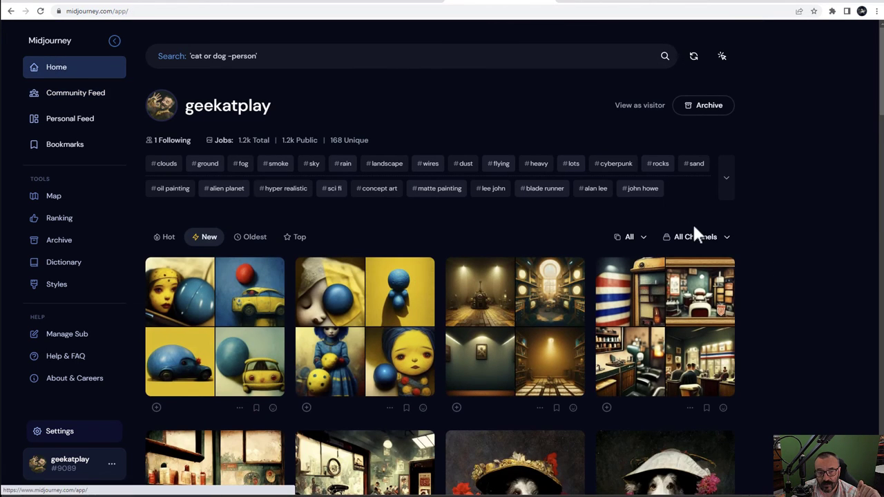
{"action": "scroll", "coordinate": [774, 209], "scroll_direction": "down", "scroll_amount": 5}
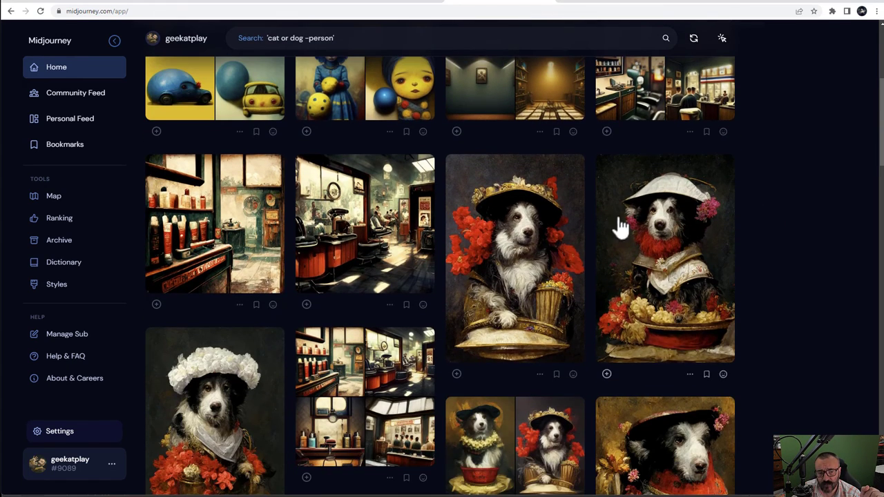
{"action": "left_click", "coordinate": [358, 196]}
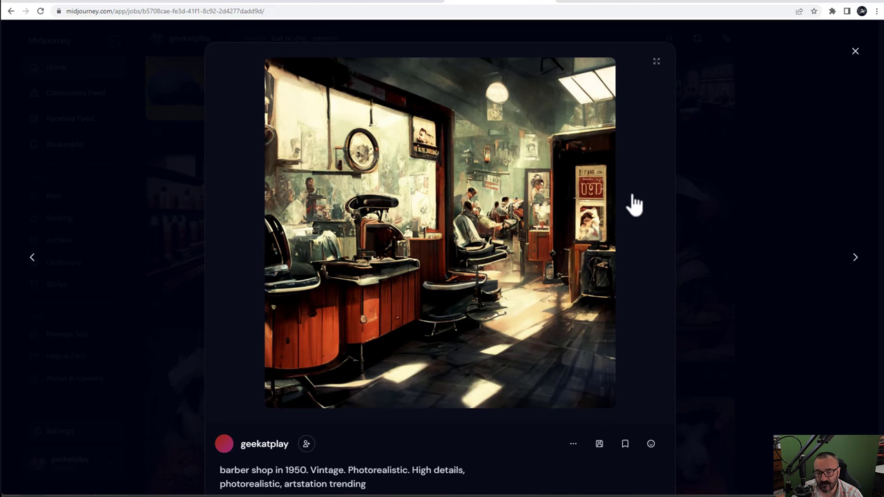
{"action": "scroll", "coordinate": [622, 214], "scroll_direction": "down", "scroll_amount": 1}
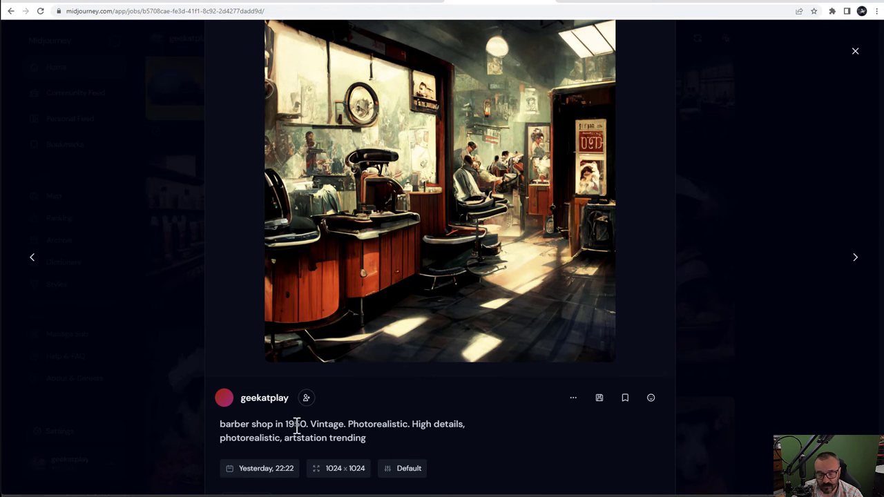
Step: Highlight "Vintage", "Photorealistic" and "barber shop in 1950" in the barber shop image's prompt, and close the image
{"action": "double_click", "coordinate": [335, 424]}
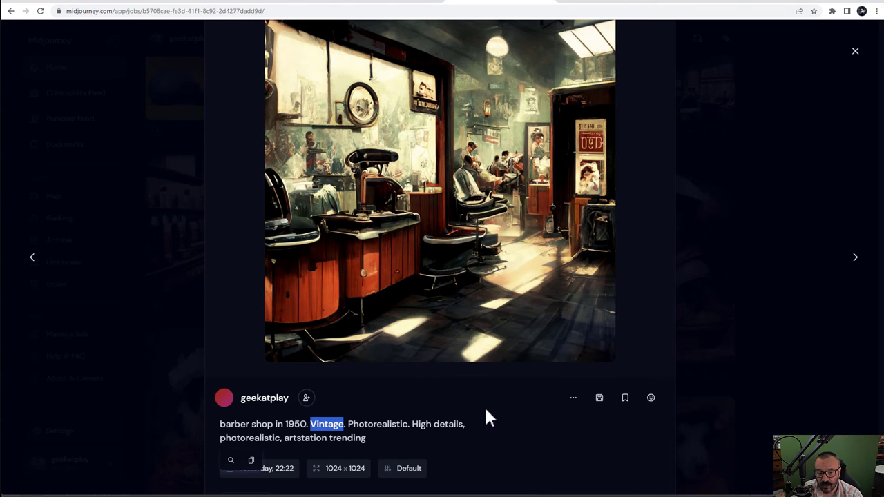
{"action": "double_click", "coordinate": [378, 424]}
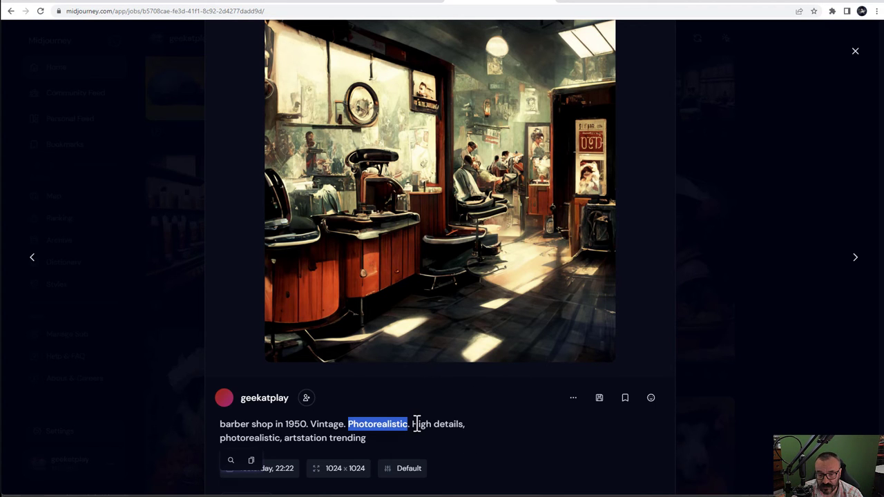
{"action": "left_click_drag", "start_coordinate": [418, 424], "coordinate": [455, 424]}
{"action": "double_click", "coordinate": [255, 439]}
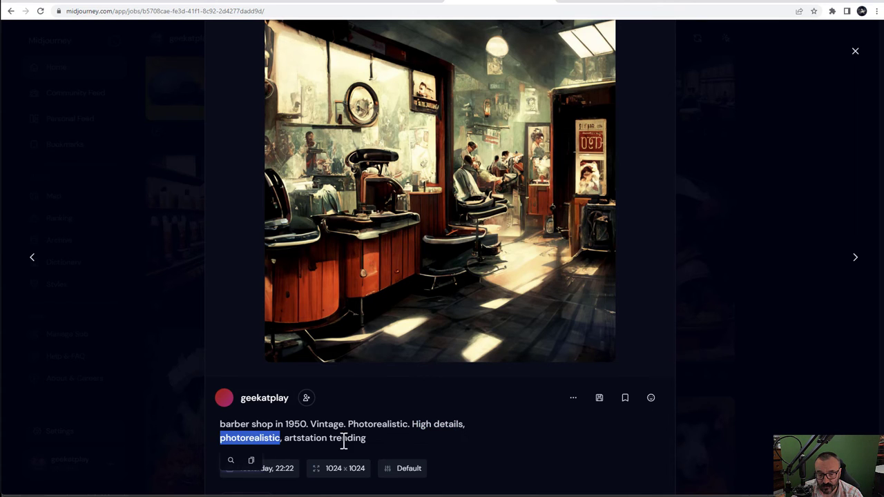
{"action": "double_click", "coordinate": [386, 424]}
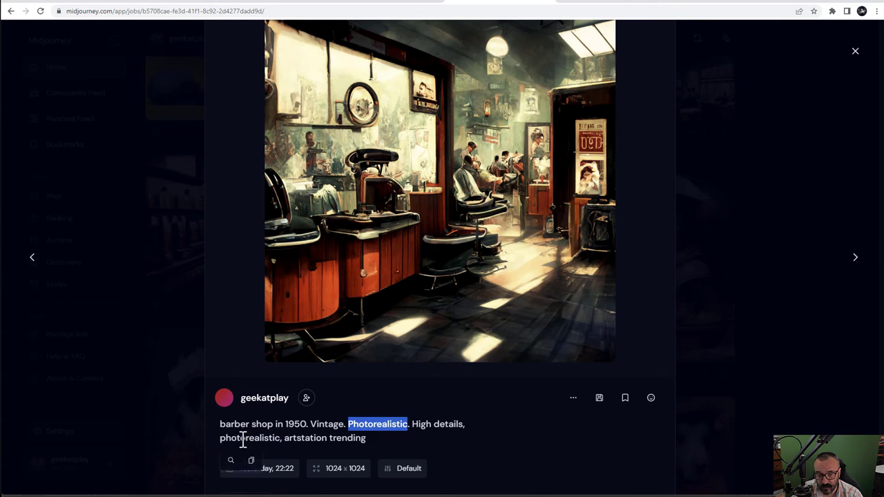
{"action": "double_click", "coordinate": [243, 437]}
{"action": "left_click_drag", "start_coordinate": [278, 437], "coordinate": [357, 436]}
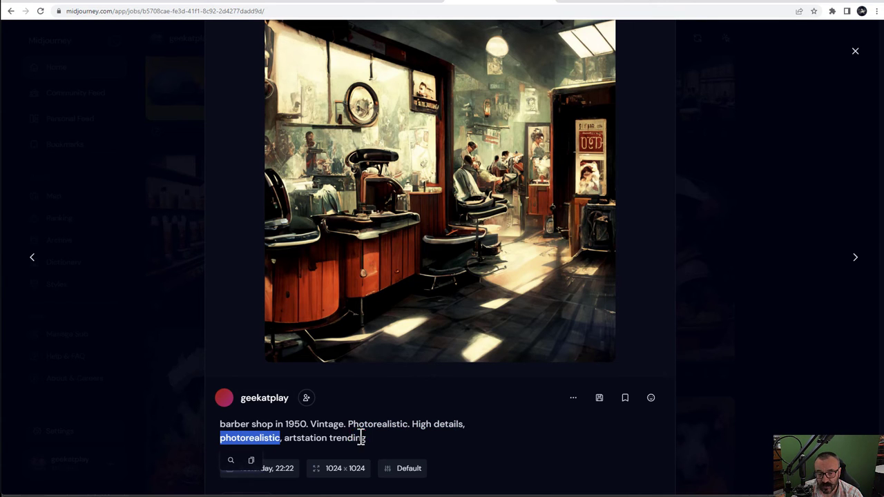
{"action": "left_click", "coordinate": [388, 435]}
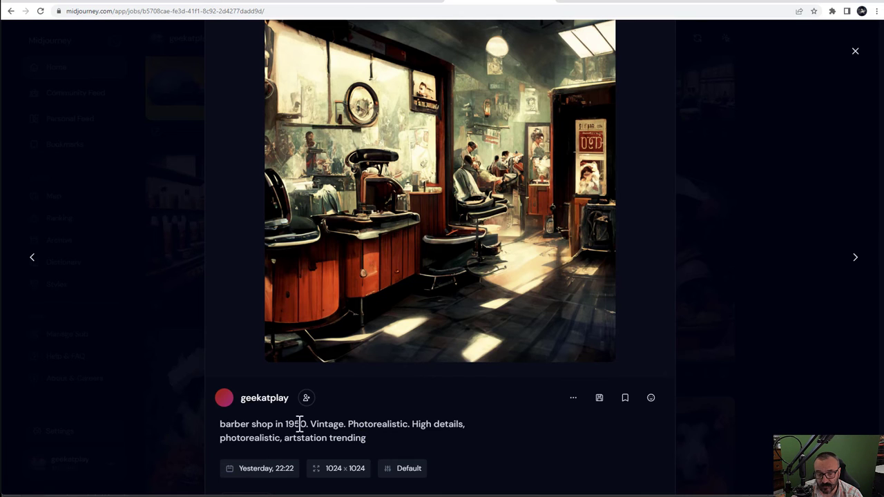
{"action": "left_click_drag", "start_coordinate": [221, 422], "coordinate": [306, 425]}
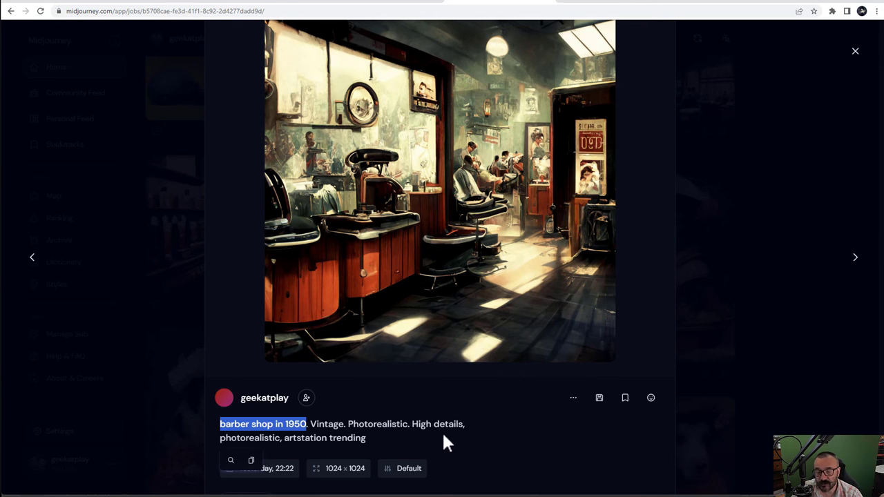
{"action": "left_click", "coordinate": [763, 280]}
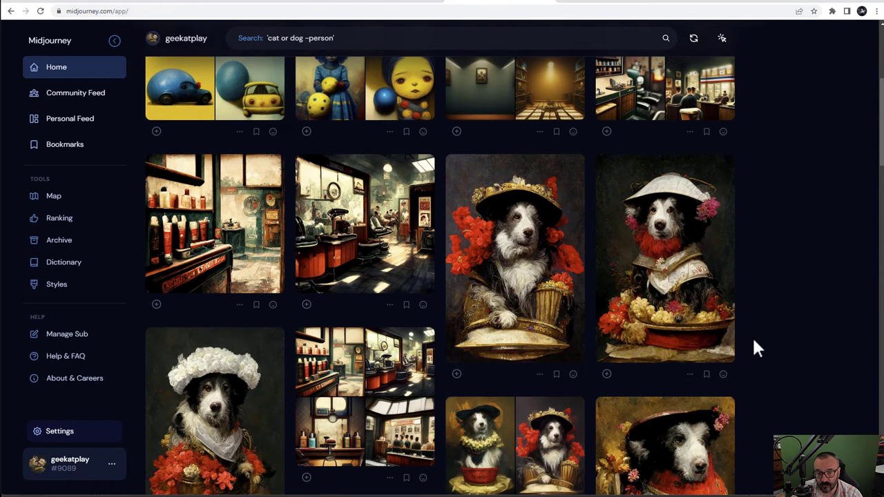
Step: Open the border collie portrait with the white flower hat and highlight "Rembrandt portrait of Border collie" in its prompt
{"action": "scroll", "coordinate": [753, 348], "scroll_direction": "down", "scroll_amount": 1}
{"action": "mouse_move", "coordinate": [728, 283]}
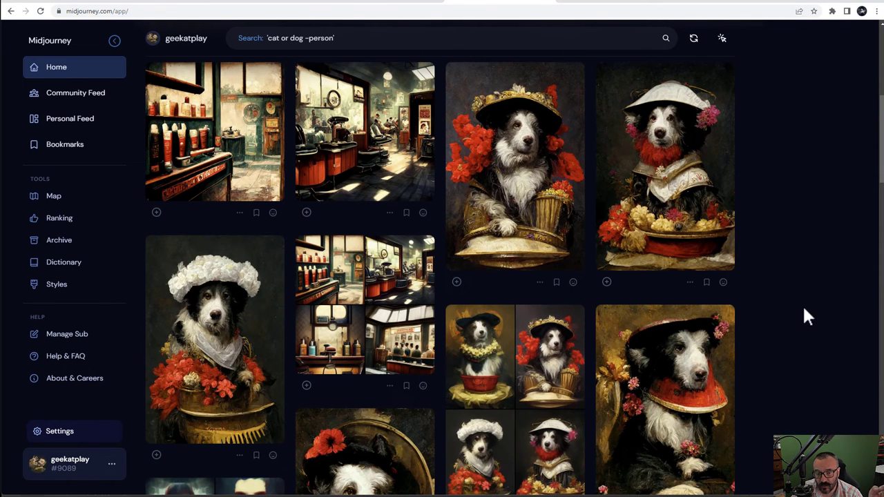
{"action": "left_click", "coordinate": [235, 338]}
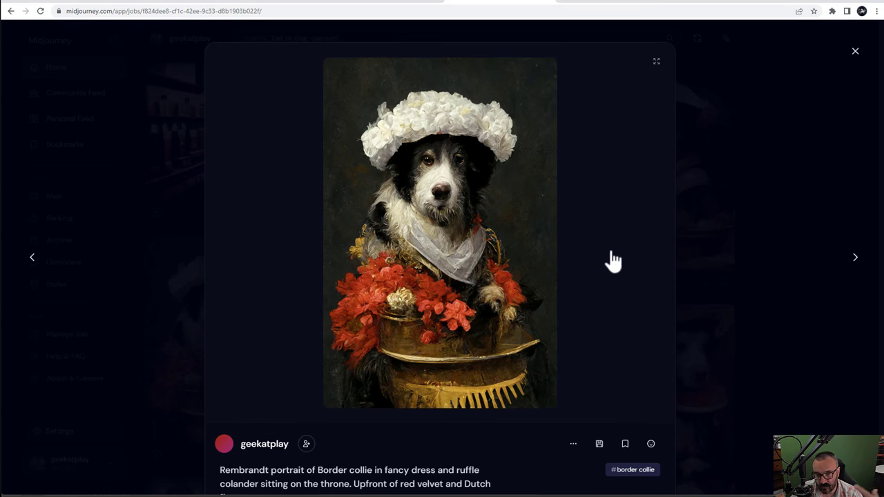
{"action": "scroll", "coordinate": [611, 261], "scroll_direction": "down", "scroll_amount": 1}
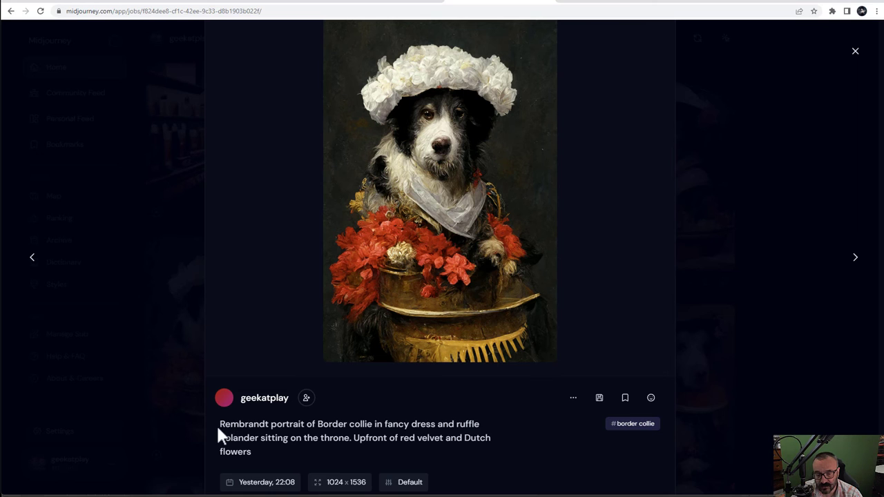
{"action": "left_click_drag", "start_coordinate": [218, 428], "coordinate": [304, 423]}
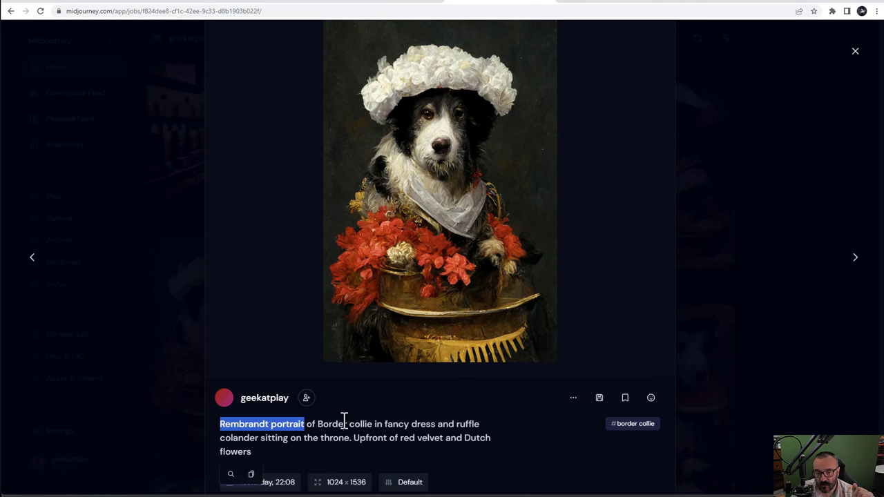
{"action": "left_click_drag", "start_coordinate": [373, 422], "coordinate": [218, 432]}
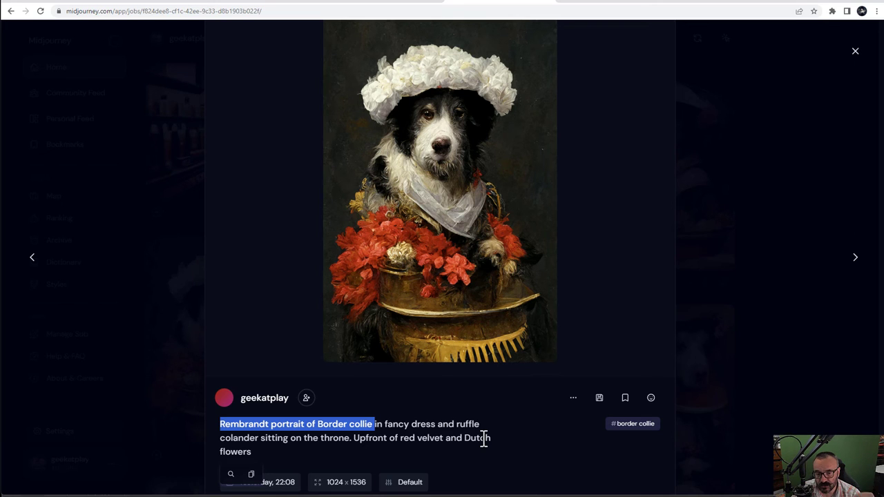
{"action": "left_click", "coordinate": [378, 423]}
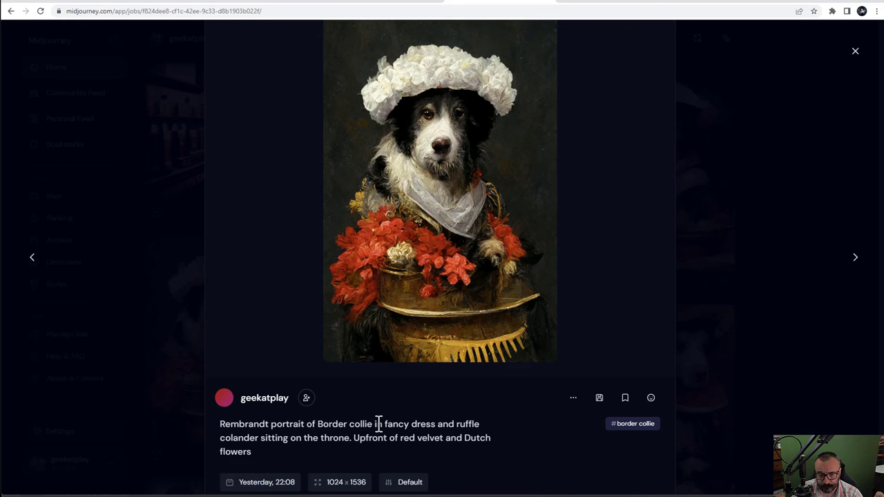
Step: Highlight the "in fancy dress and ruffle" part of the prompt, compare it with the collie image, and close the image
{"action": "scroll", "coordinate": [378, 423], "scroll_direction": "down", "scroll_amount": 2}
{"action": "left_click_drag", "start_coordinate": [373, 332], "coordinate": [472, 332]}
{"action": "scroll", "coordinate": [473, 332], "scroll_direction": "up", "scroll_amount": 1}
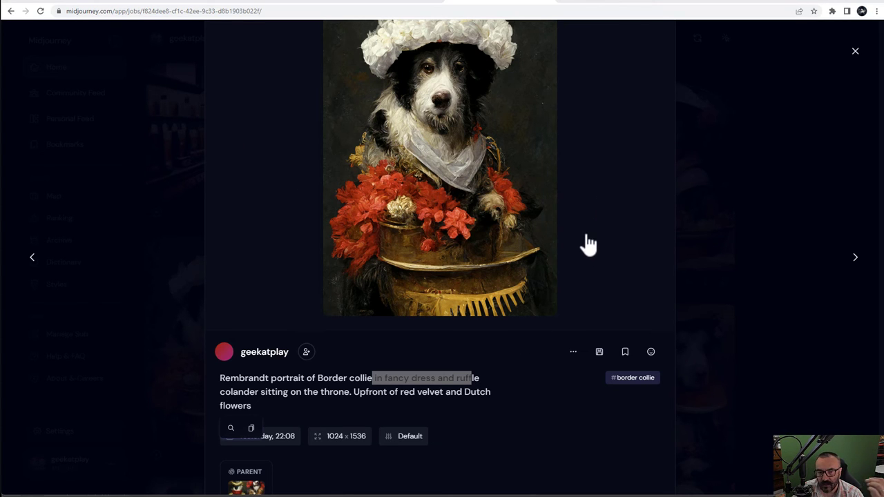
{"action": "scroll", "coordinate": [587, 244], "scroll_direction": "up", "scroll_amount": 1}
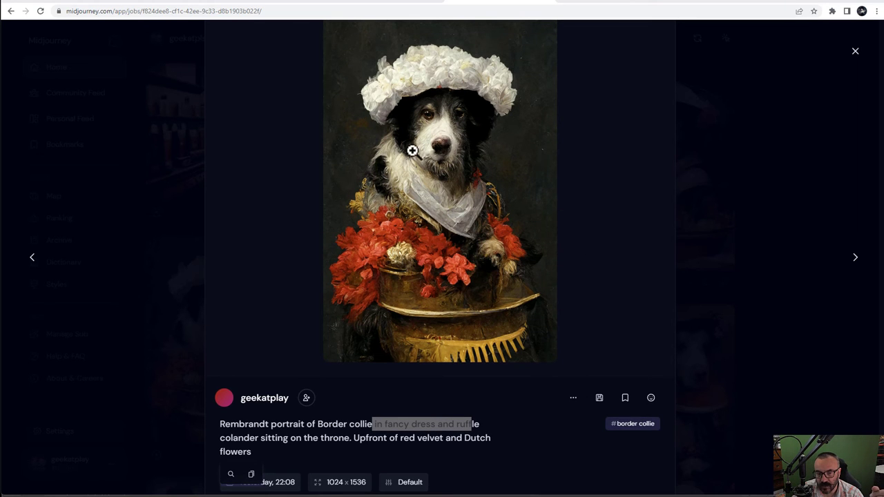
{"action": "left_click", "coordinate": [732, 243]}
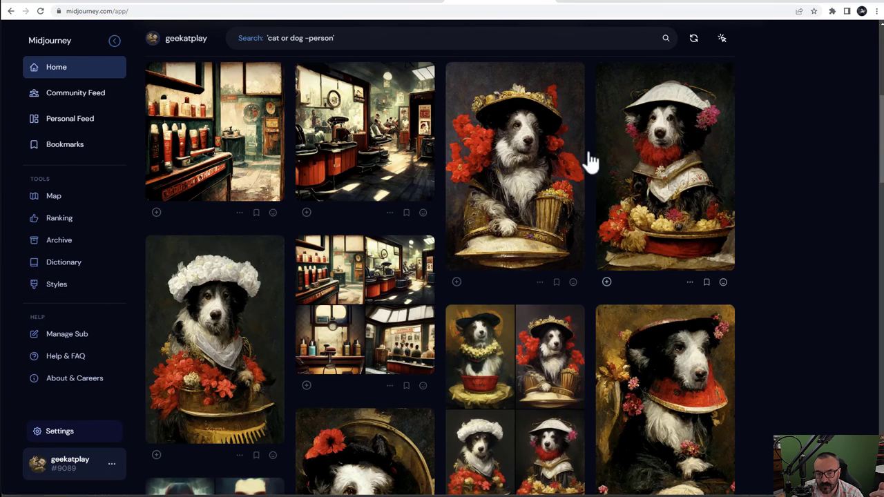
Step: Open the collie portrait with red flowers, highlight "Dutch flowers" and "Rembrandt portrait of Border collie" in its prompt, and close the image
{"action": "left_click", "coordinate": [574, 191]}
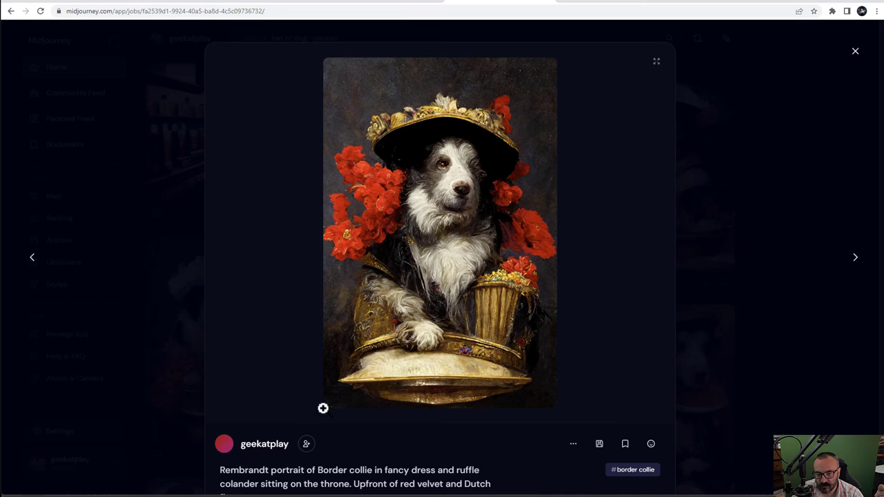
{"action": "scroll", "coordinate": [462, 391], "scroll_direction": "down", "scroll_amount": 3}
{"action": "scroll", "coordinate": [424, 362], "scroll_direction": "up", "scroll_amount": 2}
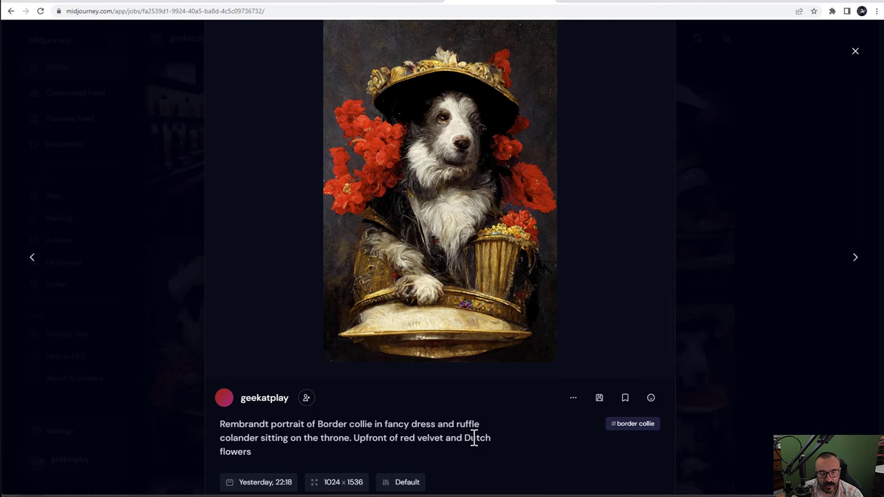
{"action": "left_click_drag", "start_coordinate": [457, 443], "coordinate": [504, 450]}
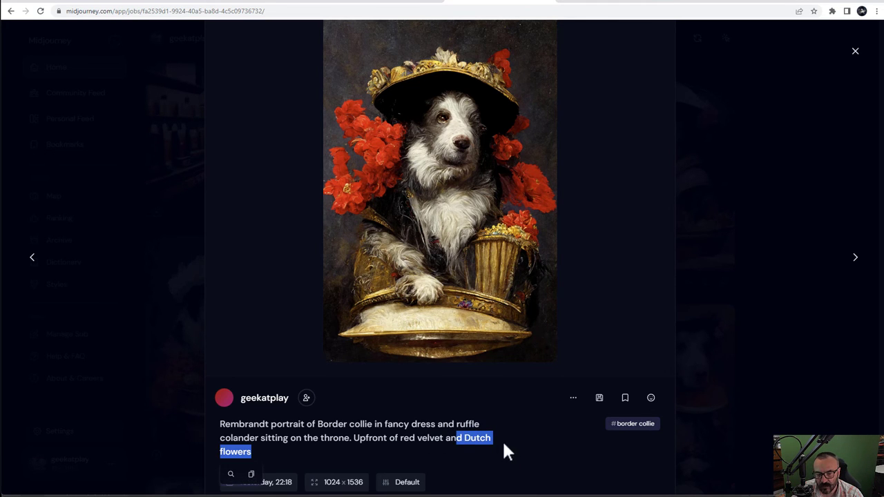
{"action": "left_click", "coordinate": [505, 448]}
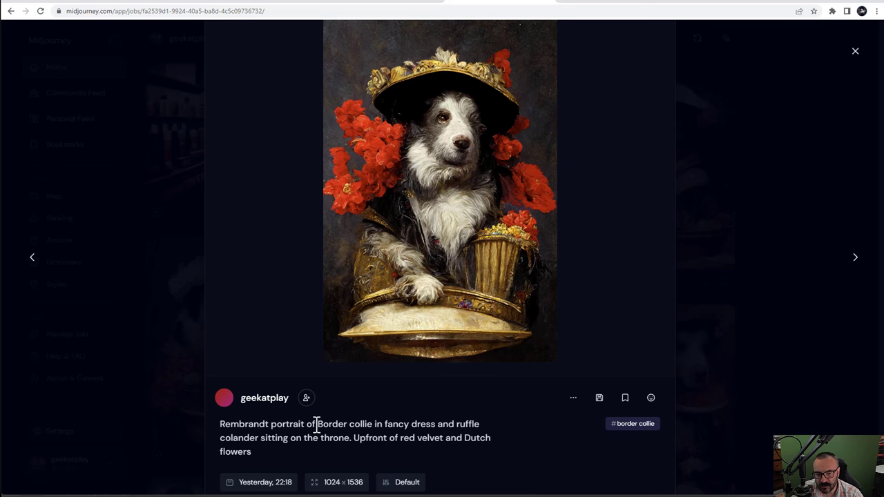
{"action": "left_click_drag", "start_coordinate": [372, 426], "coordinate": [207, 432]}
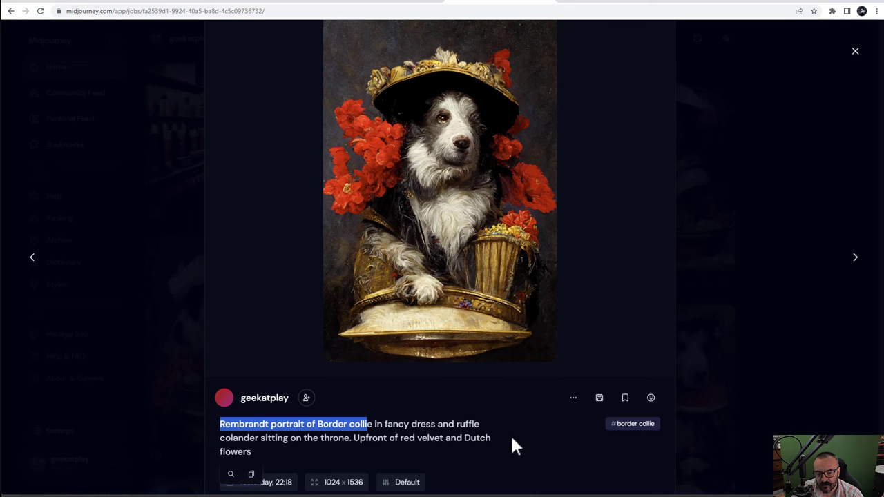
{"action": "left_click", "coordinate": [831, 235]}
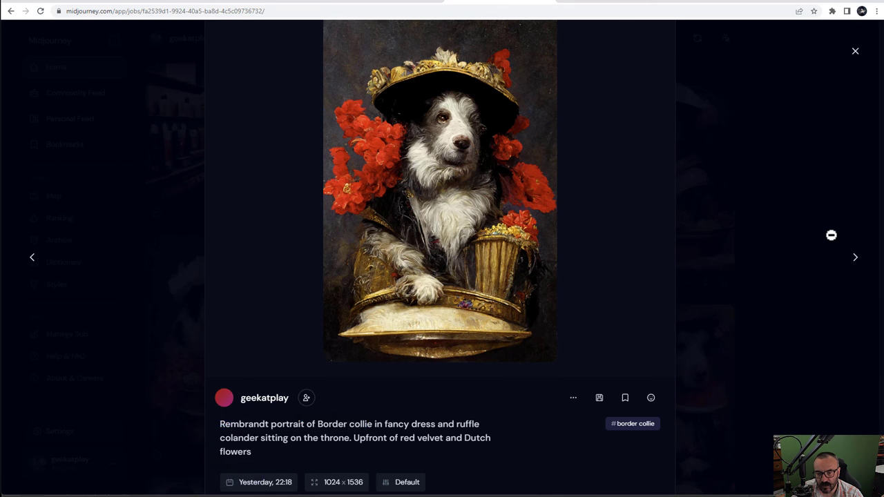
Step: Return from the red-flower collie image to the gallery, and briefly open and close another border collie portrait
{"action": "scroll", "coordinate": [743, 250], "scroll_direction": "down", "scroll_amount": 1}
{"action": "scroll", "coordinate": [741, 258], "scroll_direction": "down", "scroll_amount": 1}
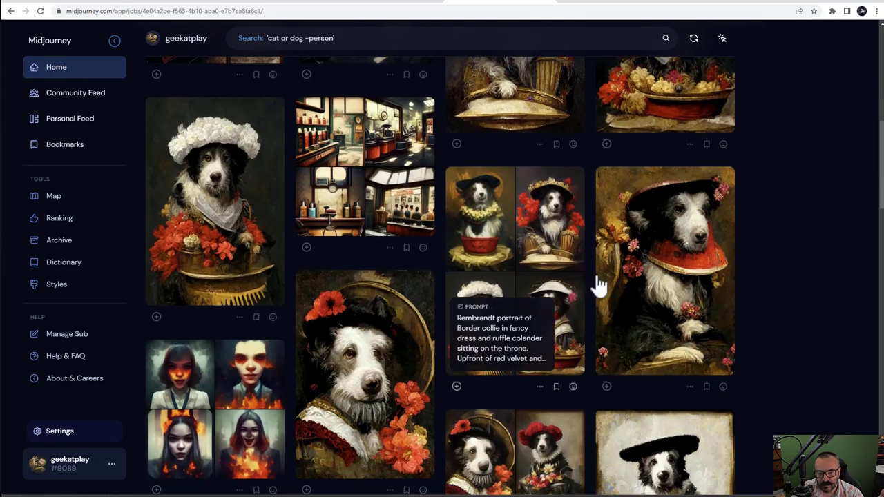
{"action": "left_click", "coordinate": [591, 283]}
{"action": "left_click", "coordinate": [633, 321]}
{"action": "left_click", "coordinate": [389, 354]}
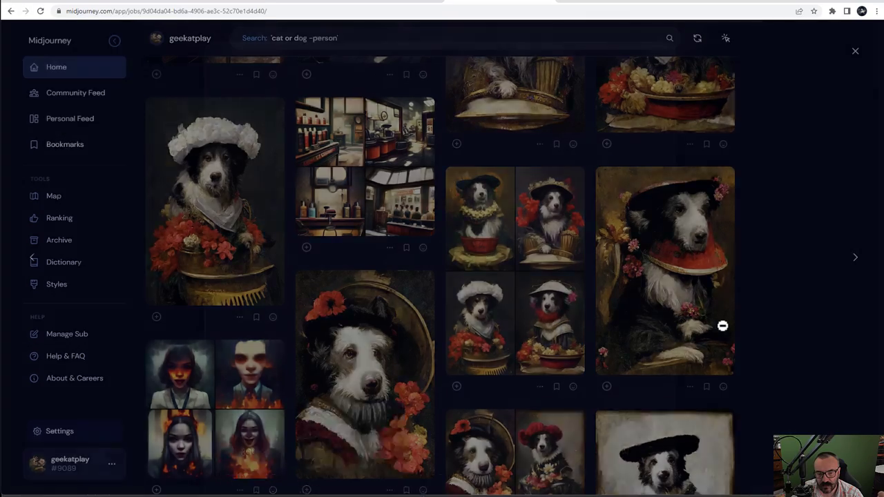
{"action": "left_click", "coordinate": [797, 292]}
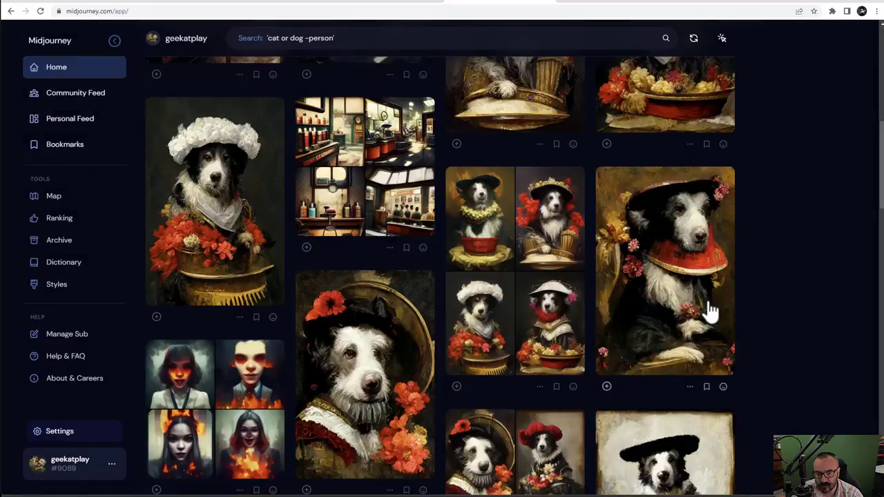
Step: Open the collie portrait with the red collar, examine its prompt and image details against the picture, and close the image
{"action": "scroll", "coordinate": [678, 291], "scroll_direction": "down", "scroll_amount": 1}
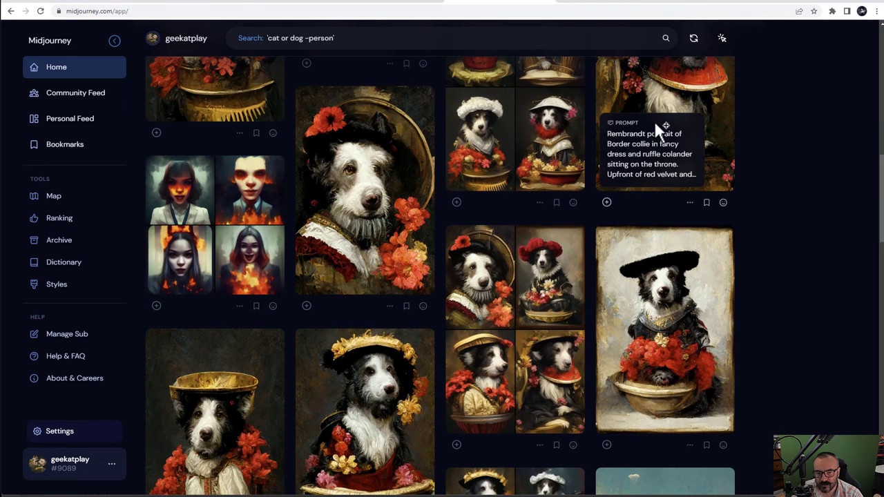
{"action": "left_click", "coordinate": [668, 96]}
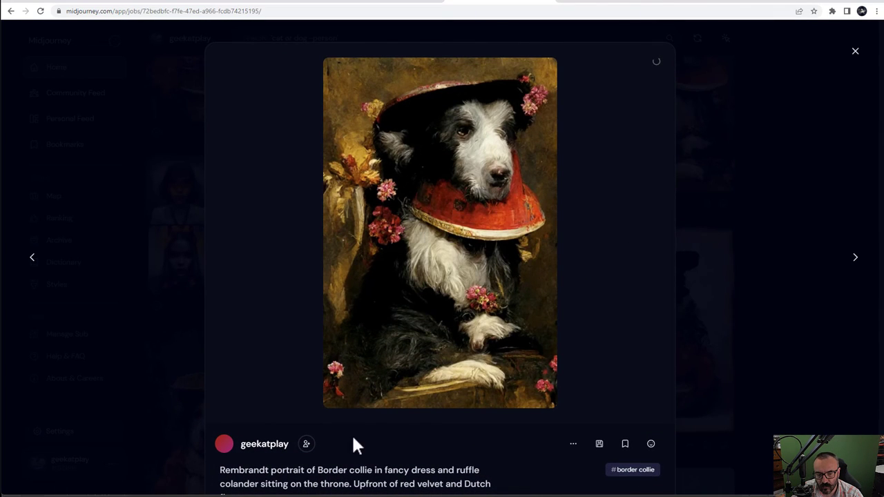
{"action": "scroll", "coordinate": [484, 297], "scroll_direction": "down", "scroll_amount": 3}
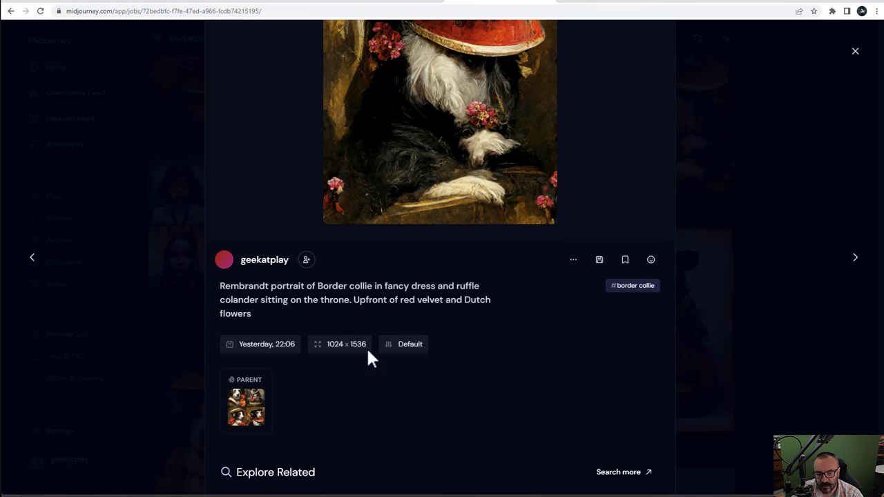
{"action": "left_click_drag", "start_coordinate": [371, 345], "coordinate": [328, 348]}
{"action": "left_click", "coordinate": [428, 387]}
{"action": "scroll", "coordinate": [539, 383], "scroll_direction": "up", "scroll_amount": 3}
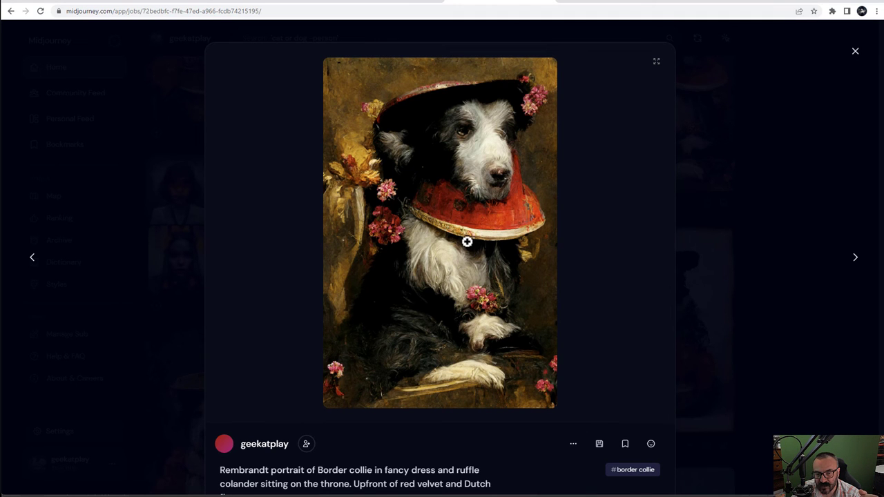
{"action": "left_click", "coordinate": [787, 270]}
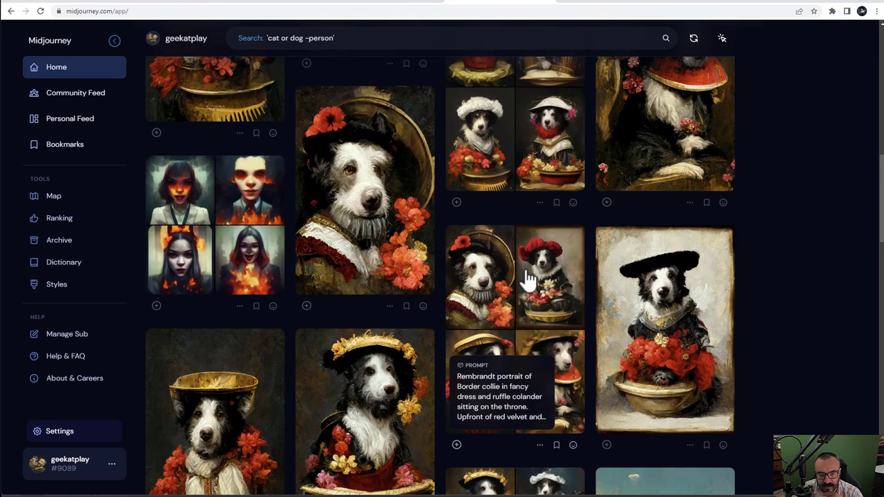
Step: View the four-image grid containing the red-collared collie and the "selfie in the hell" grid, closing each one
{"action": "left_click", "coordinate": [613, 321]}
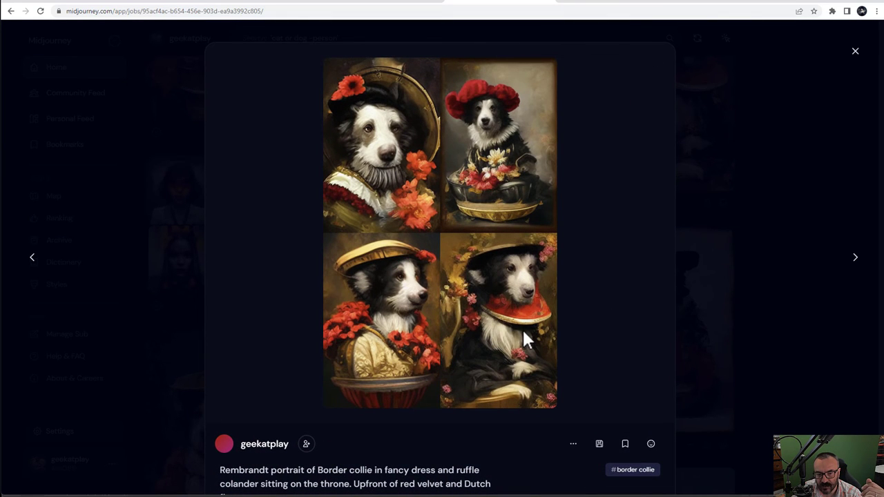
{"action": "left_click", "coordinate": [772, 265]}
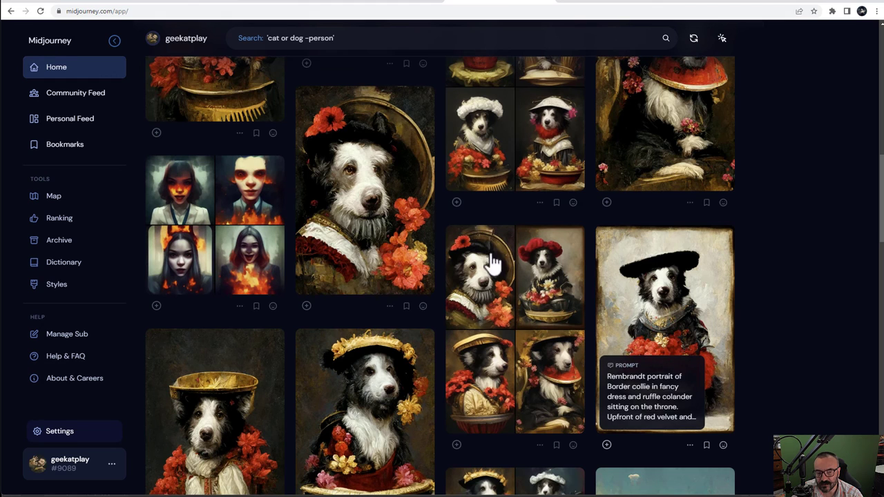
{"action": "scroll", "coordinate": [421, 240], "scroll_direction": "down", "scroll_amount": 2}
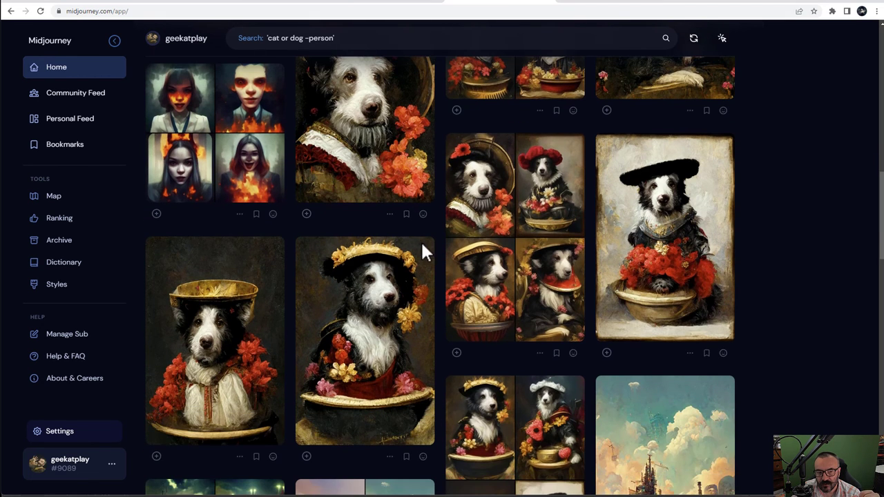
{"action": "left_click", "coordinate": [246, 119]}
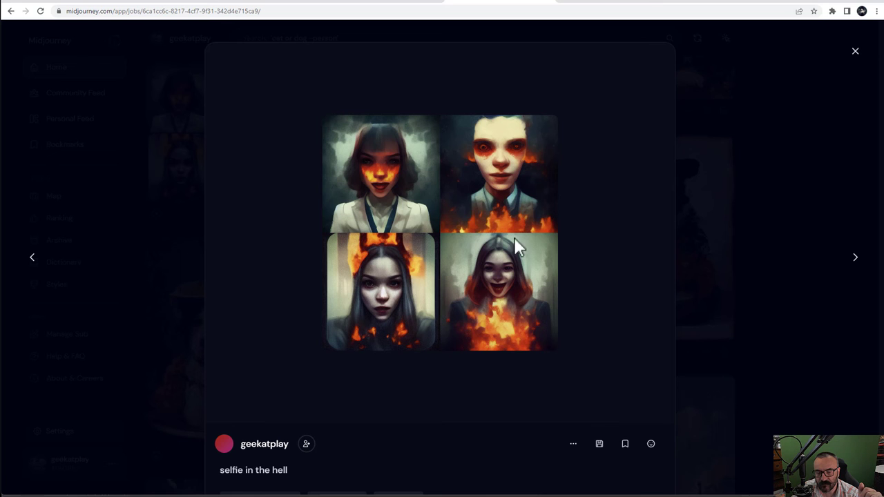
{"action": "left_click", "coordinate": [766, 306]}
Step: Open the four-image collie grid beside the steampunk city painting, look over its variations, and close it
{"action": "scroll", "coordinate": [621, 306], "scroll_direction": "down", "scroll_amount": 3}
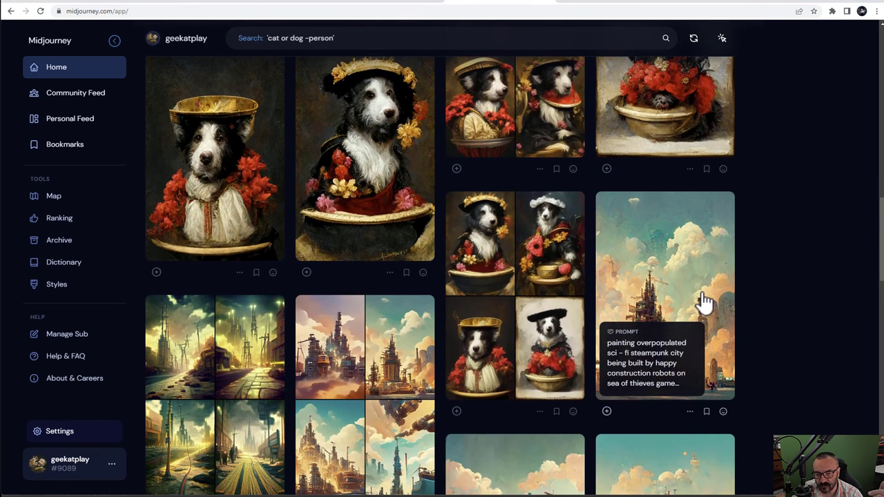
{"action": "left_click", "coordinate": [578, 194]}
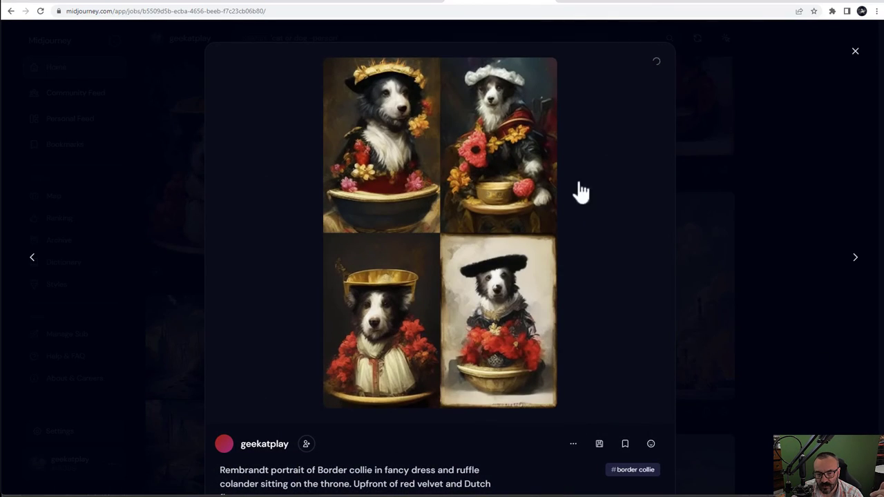
{"action": "left_click", "coordinate": [791, 292]}
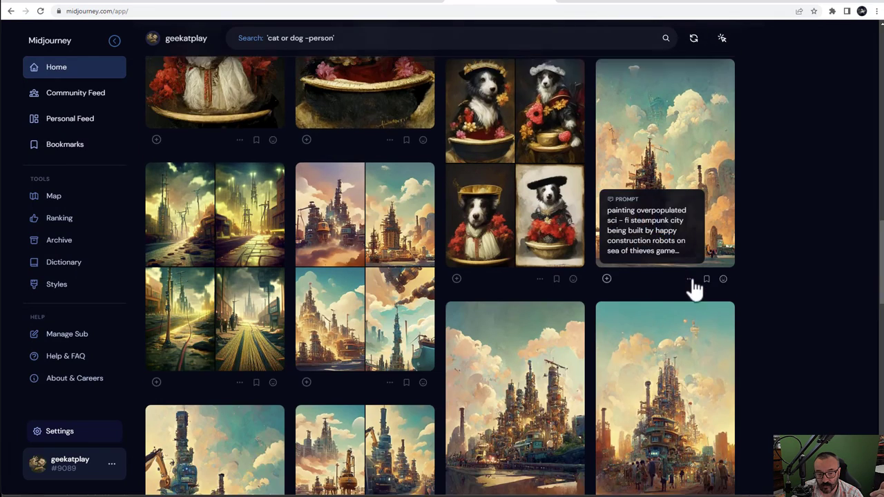
Step: Open the steampunk city painting with the crowd in front and highlight its prompt from "steampunk city" into the artist names
{"action": "scroll", "coordinate": [692, 277], "scroll_direction": "down", "scroll_amount": 2}
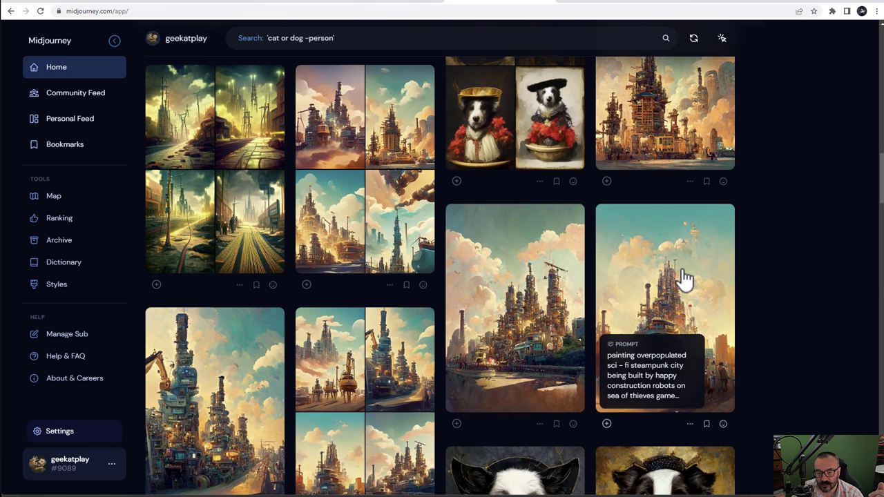
{"action": "left_click", "coordinate": [684, 278]}
{"action": "scroll", "coordinate": [345, 331], "scroll_direction": "down", "scroll_amount": 1}
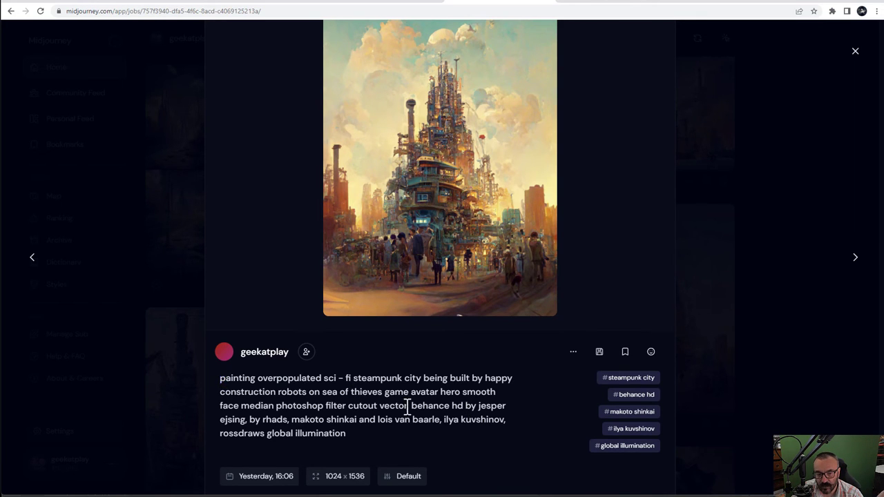
{"action": "left_click_drag", "start_coordinate": [354, 377], "coordinate": [377, 423]}
{"action": "left_click", "coordinate": [458, 421]}
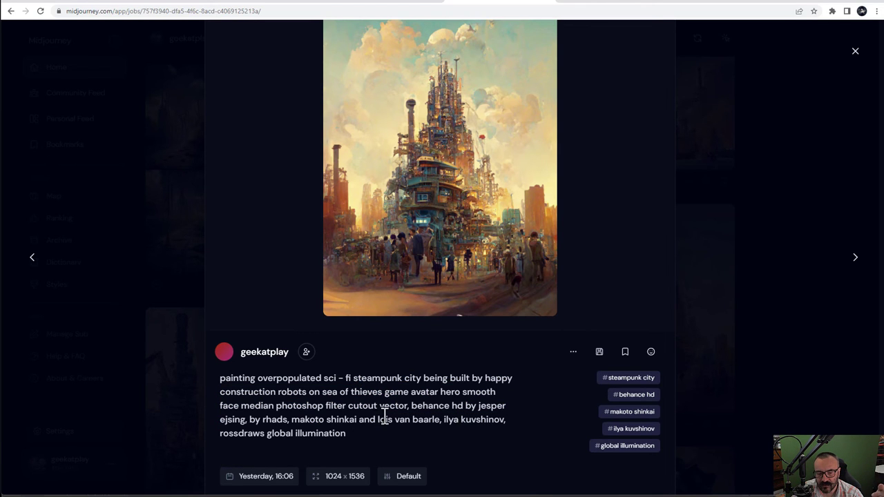
Step: Highlight the artist names in the city prompt, including the whole ending from "behance hd" to "global illumination"
{"action": "left_click_drag", "start_coordinate": [222, 419], "coordinate": [401, 422]}
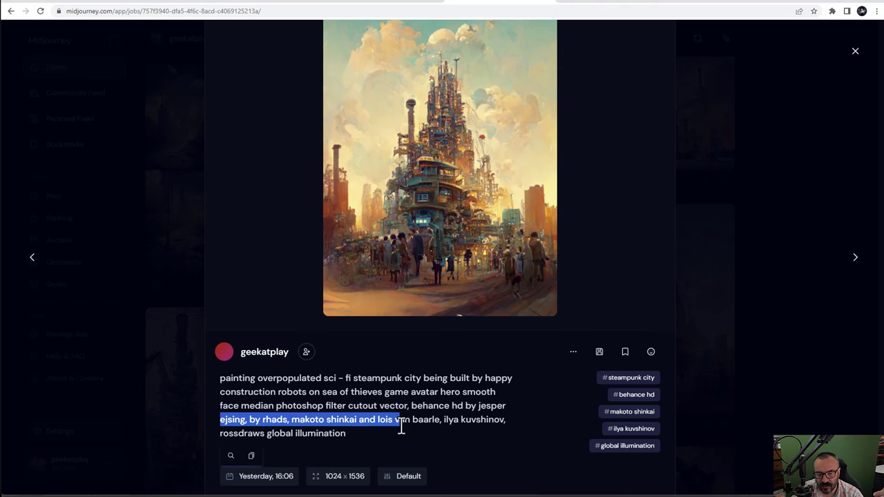
{"action": "left_click", "coordinate": [497, 420]}
{"action": "scroll", "coordinate": [467, 406], "scroll_direction": "down", "scroll_amount": 3}
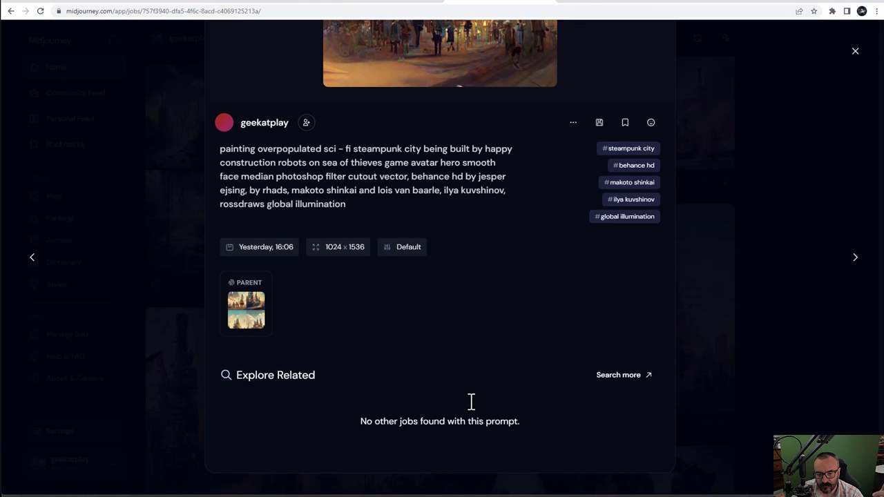
{"action": "scroll", "coordinate": [469, 402], "scroll_direction": "up", "scroll_amount": 3}
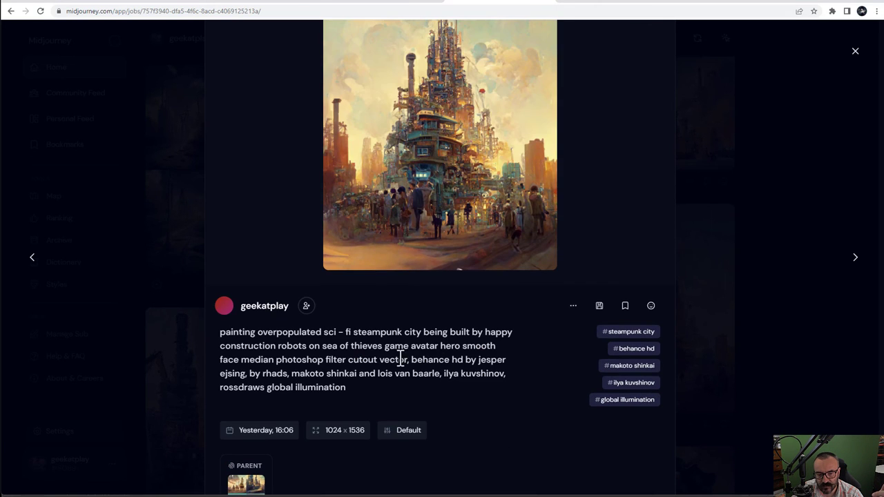
{"action": "left_click_drag", "start_coordinate": [410, 359], "coordinate": [319, 395]}
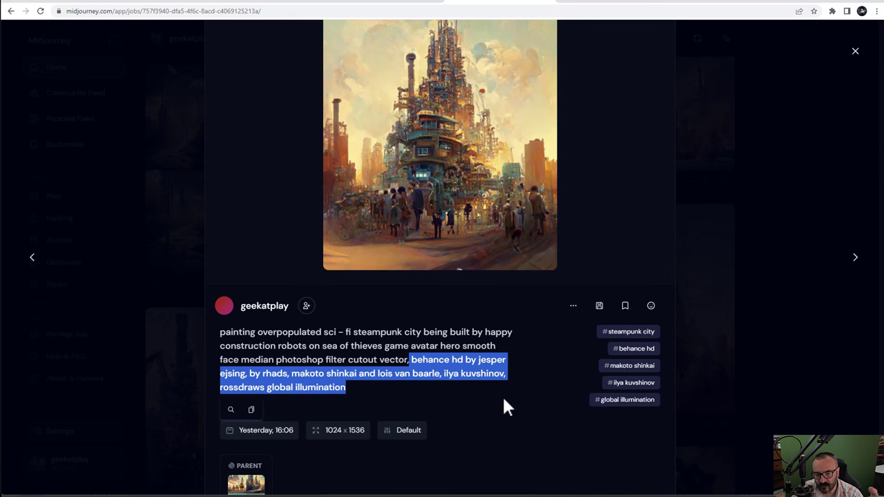
{"action": "left_click", "coordinate": [449, 360]}
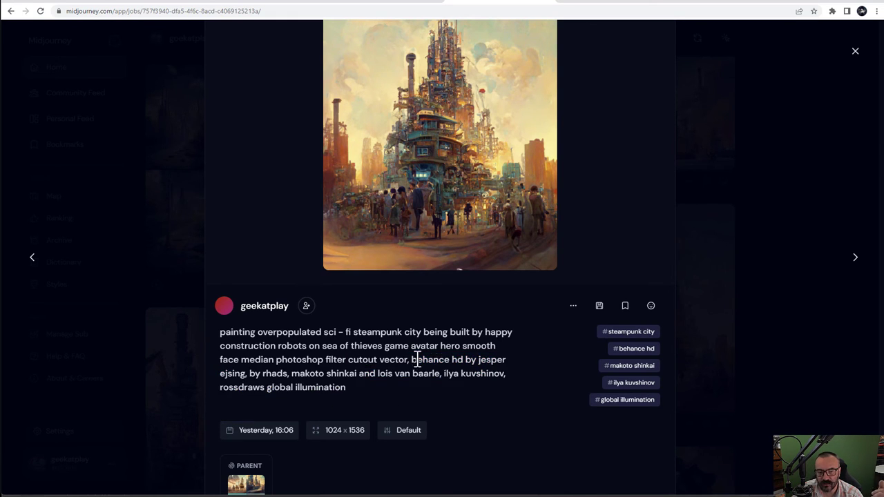
Step: Highlight "median photoshop filter cutout vector" and "thieves game avatar hero smooth face" in the city prompt, and close the image
{"action": "left_click_drag", "start_coordinate": [413, 360], "coordinate": [222, 360]}
{"action": "left_click", "coordinate": [402, 361]}
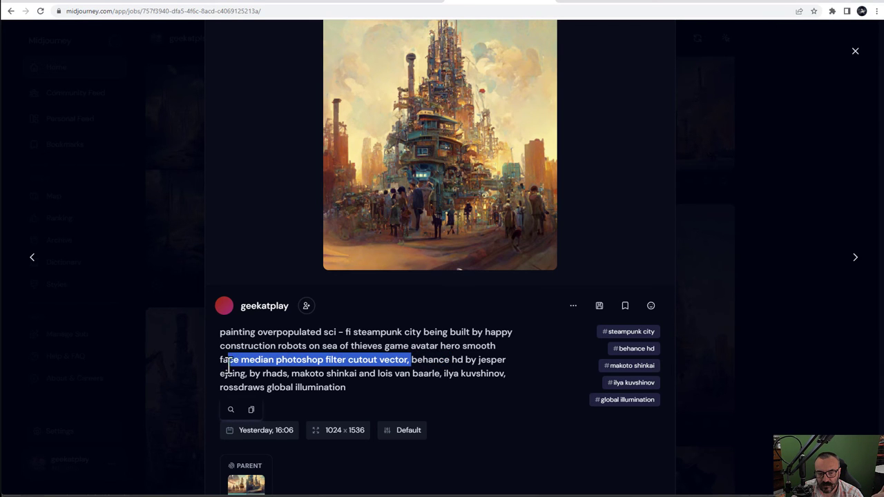
{"action": "left_click", "coordinate": [446, 357]}
{"action": "left_click_drag", "start_coordinate": [350, 346], "coordinate": [412, 364]}
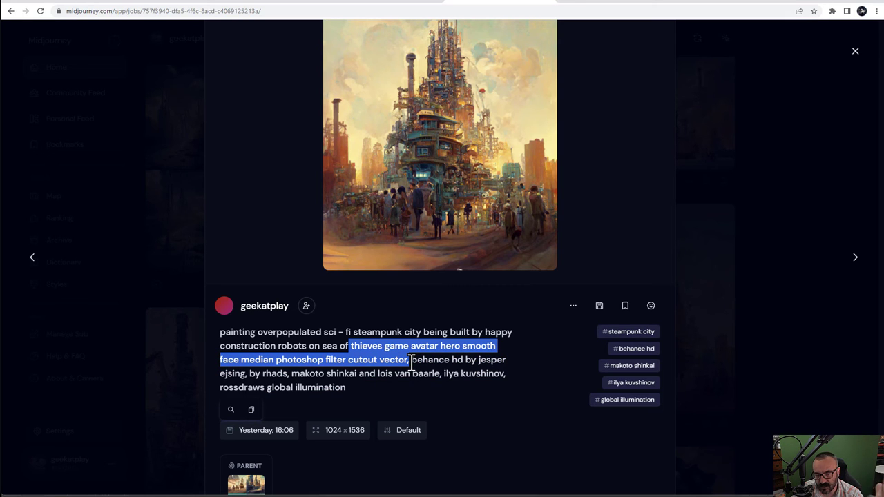
{"action": "left_click", "coordinate": [412, 364]}
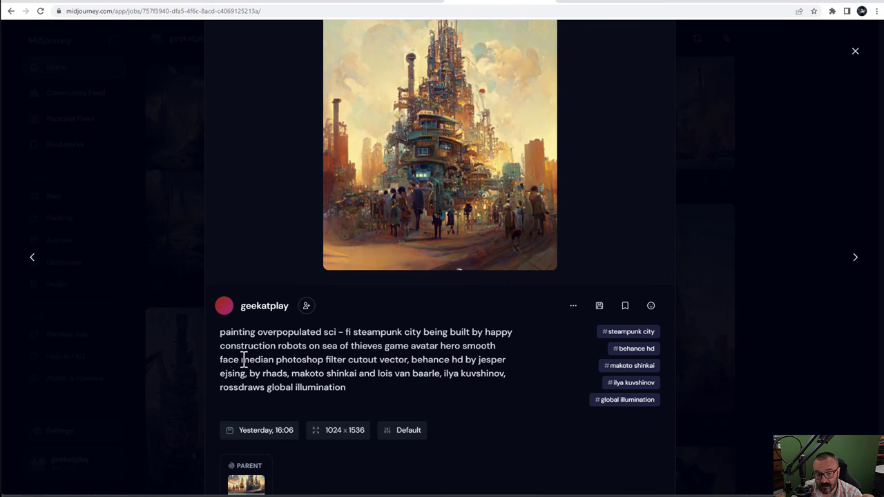
{"action": "left_click_drag", "start_coordinate": [241, 360], "coordinate": [364, 373]}
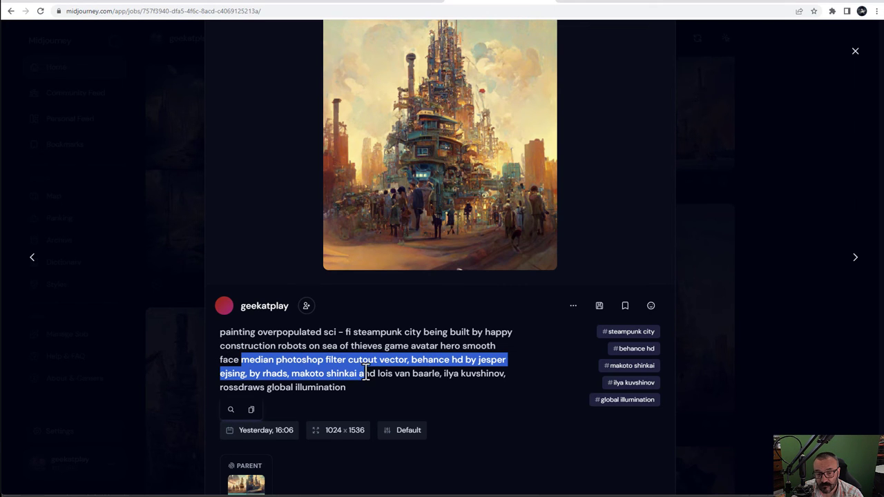
{"action": "left_click", "coordinate": [776, 259]}
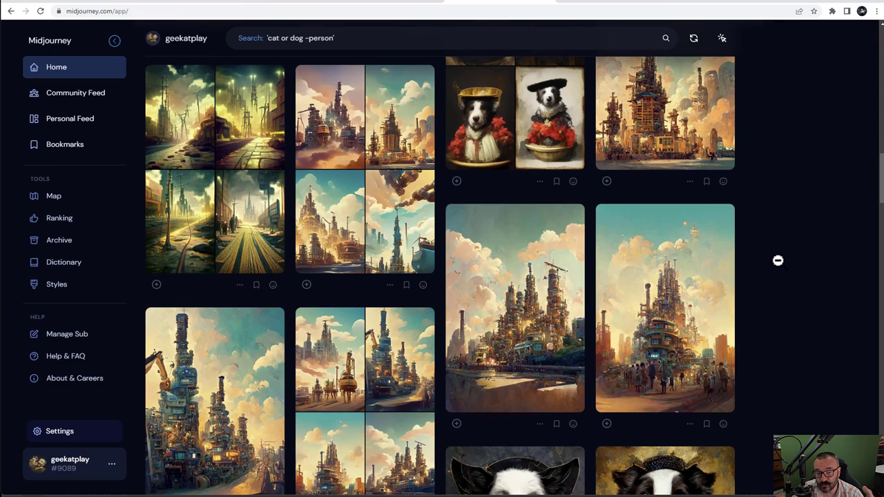
Step: Open the border collie portrait in black and gold knight armor, highlight "Rembrandt style." in its prompt, and compare it with the image
{"action": "scroll", "coordinate": [588, 298], "scroll_direction": "down", "scroll_amount": 7}
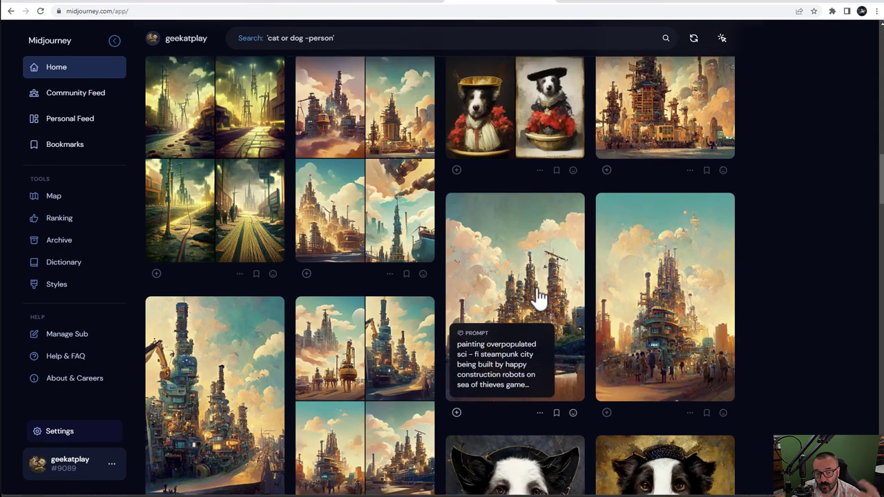
{"action": "scroll", "coordinate": [591, 304], "scroll_direction": "up", "scroll_amount": 3}
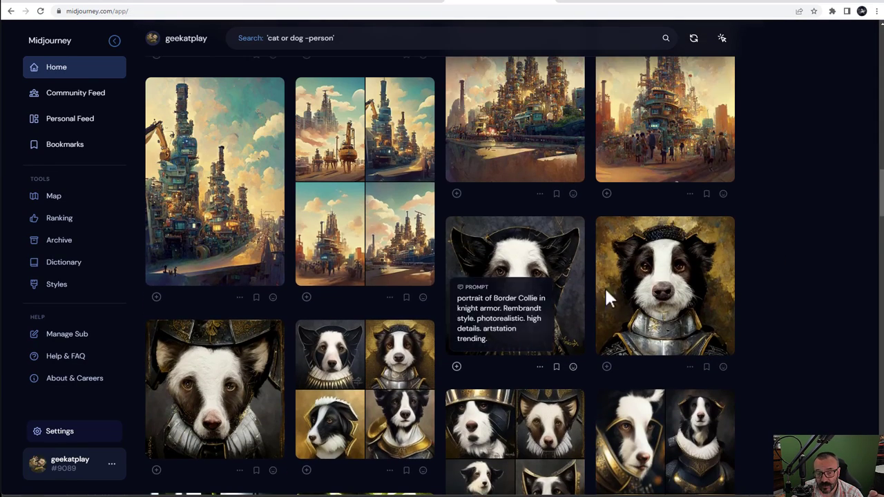
{"action": "scroll", "coordinate": [626, 283], "scroll_direction": "down", "scroll_amount": 1}
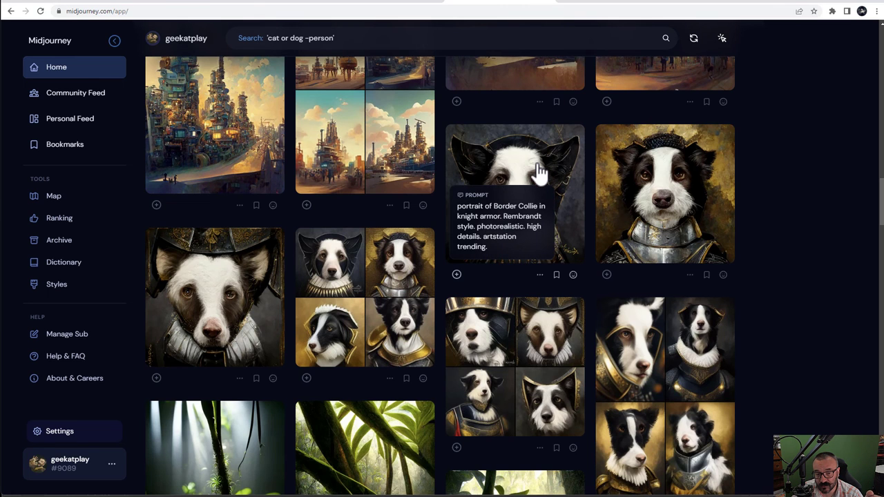
{"action": "left_click", "coordinate": [536, 173]}
{"action": "scroll", "coordinate": [502, 320], "scroll_direction": "down", "scroll_amount": 1}
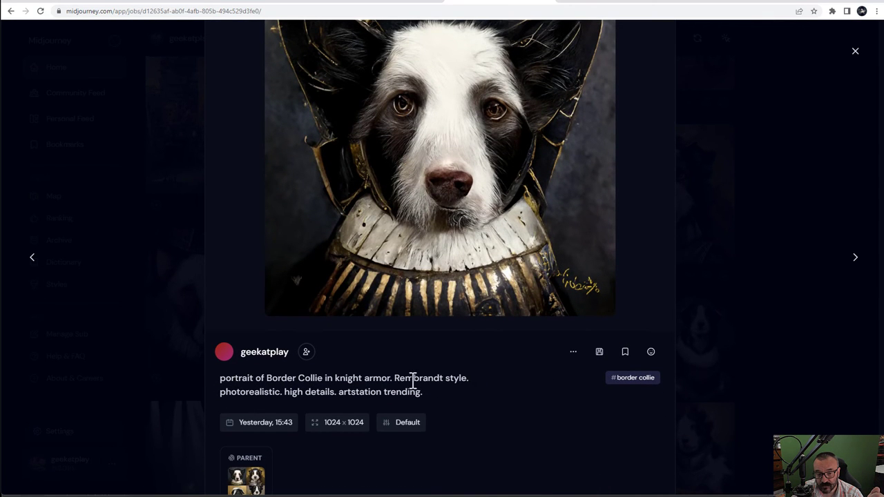
{"action": "left_click_drag", "start_coordinate": [394, 378], "coordinate": [461, 378]}
{"action": "scroll", "coordinate": [499, 383], "scroll_direction": "up", "scroll_amount": 3}
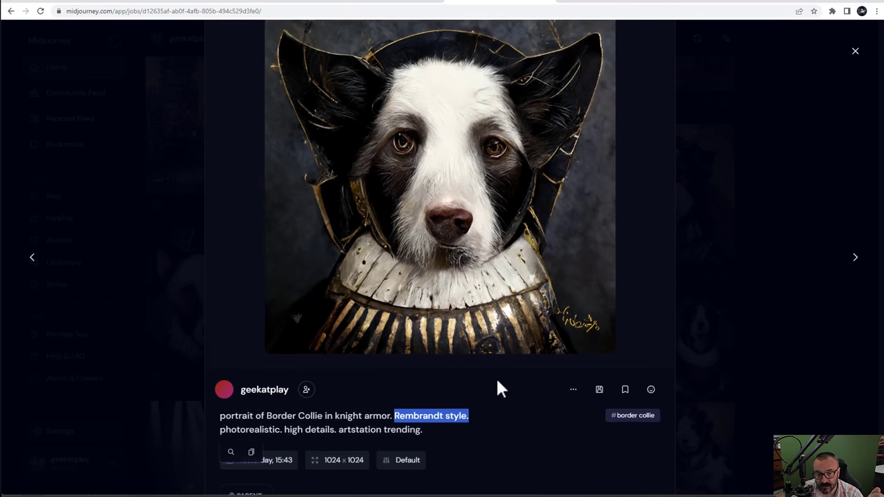
{"action": "scroll", "coordinate": [497, 387], "scroll_direction": "down", "scroll_amount": 1}
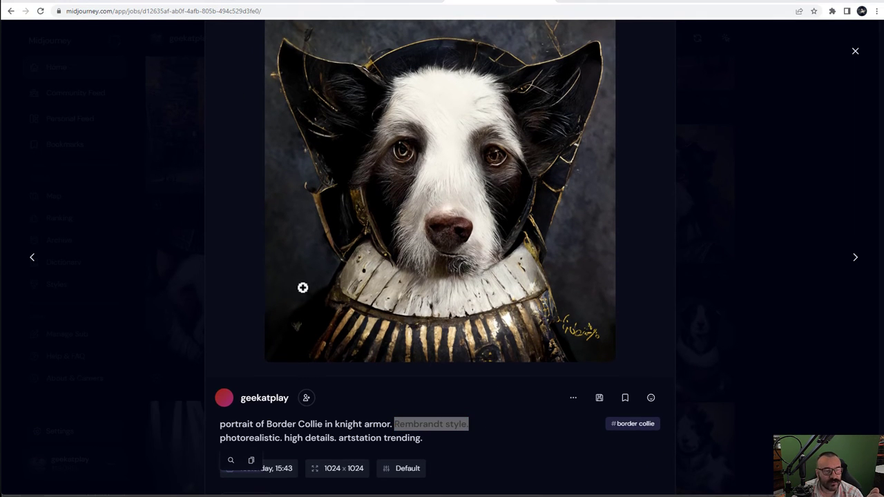
{"action": "left_click", "coordinate": [481, 418]}
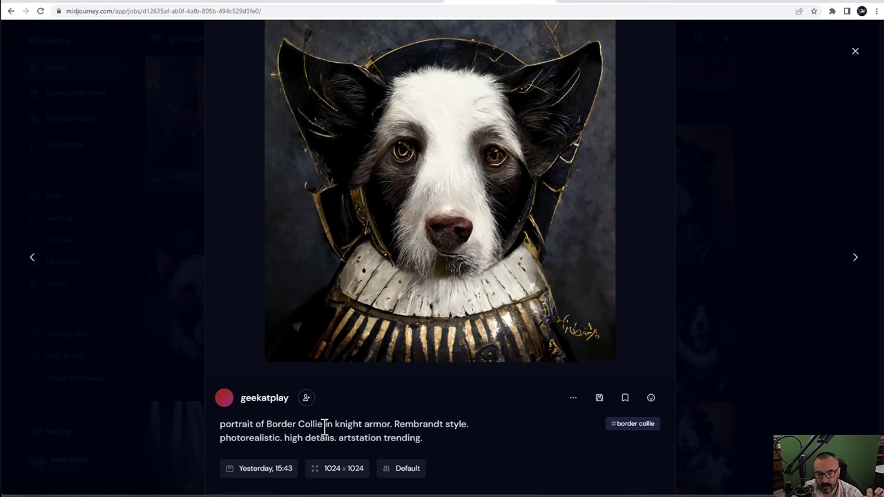
Step: Return to the gallery, reopen the border collie portrait in black and gold armor to compare its prompt with the image, and close it
{"action": "left_click", "coordinate": [699, 307]}
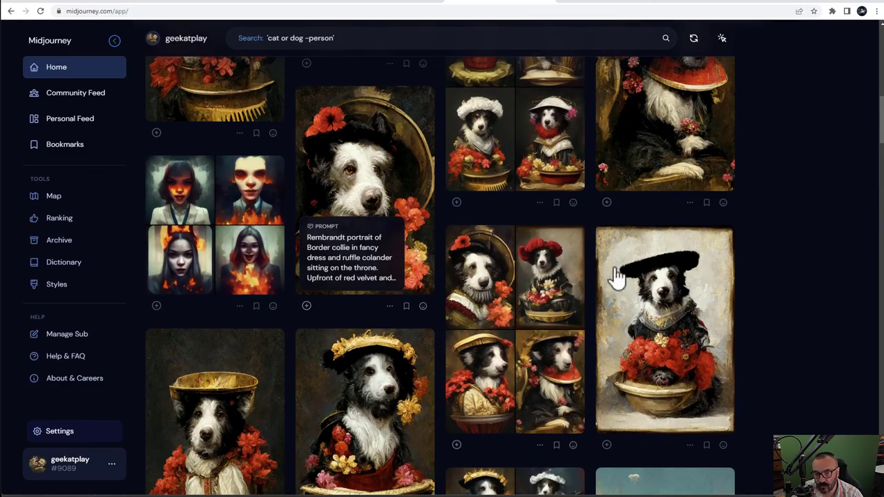
{"action": "scroll", "coordinate": [635, 277], "scroll_direction": "down", "scroll_amount": 15}
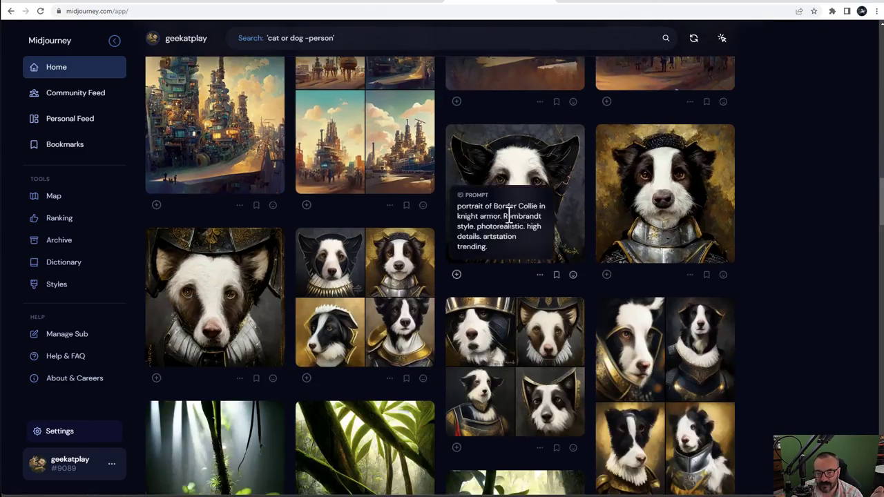
{"action": "left_click", "coordinate": [536, 167]}
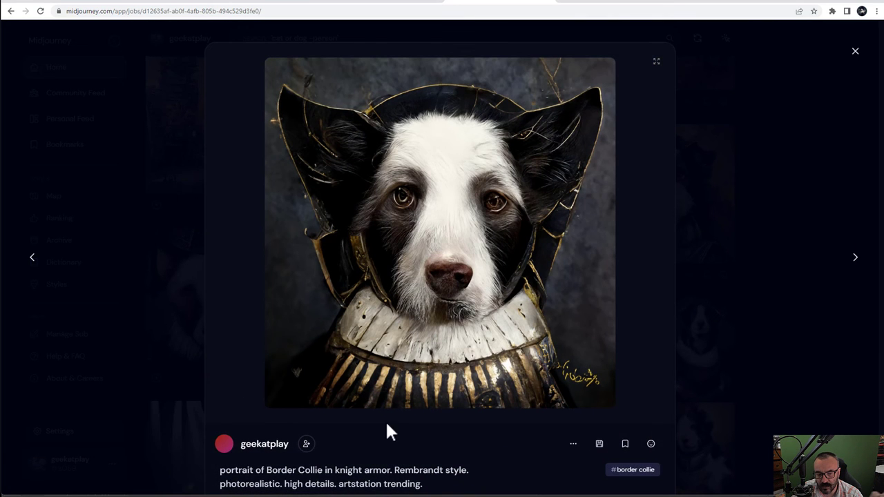
{"action": "scroll", "coordinate": [311, 407], "scroll_direction": "down", "scroll_amount": 2}
{"action": "scroll", "coordinate": [290, 394], "scroll_direction": "up", "scroll_amount": 1}
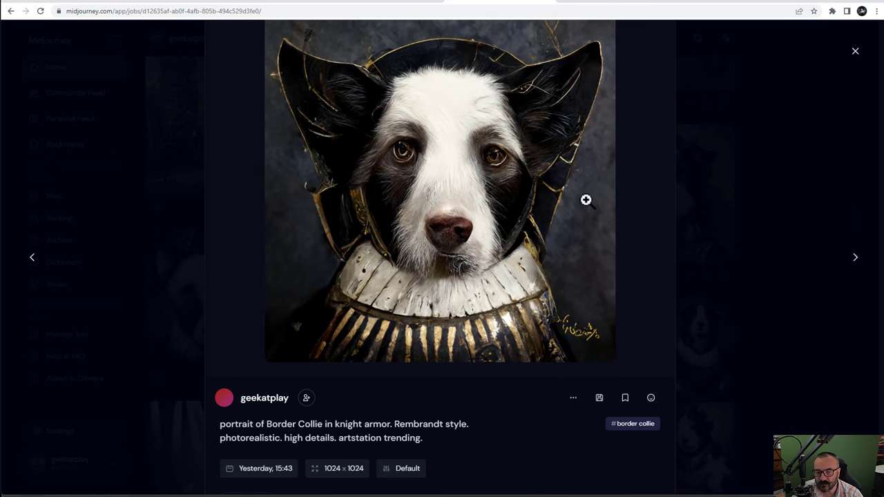
{"action": "left_click", "coordinate": [789, 244]}
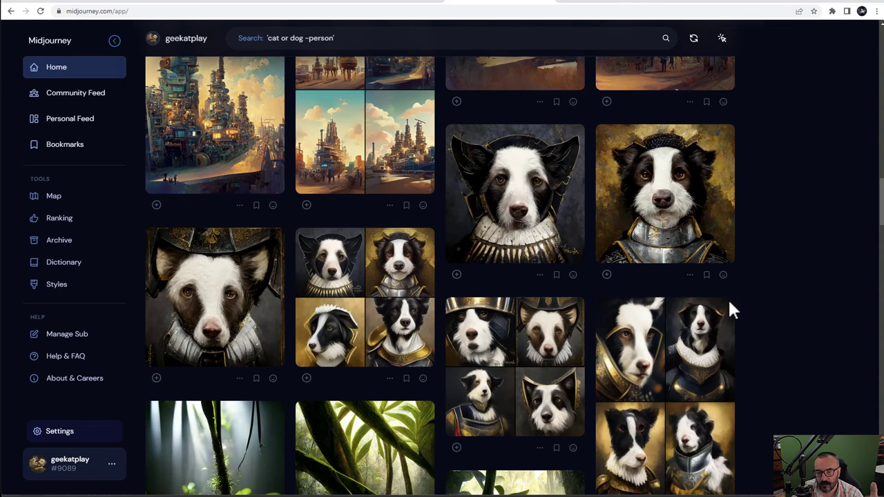
Step: Open the jungle image with light rays falling through the trees, compare its "jungle inside the spotlight" prompt with the result, and close it
{"action": "scroll", "coordinate": [733, 297], "scroll_direction": "down", "scroll_amount": 2}
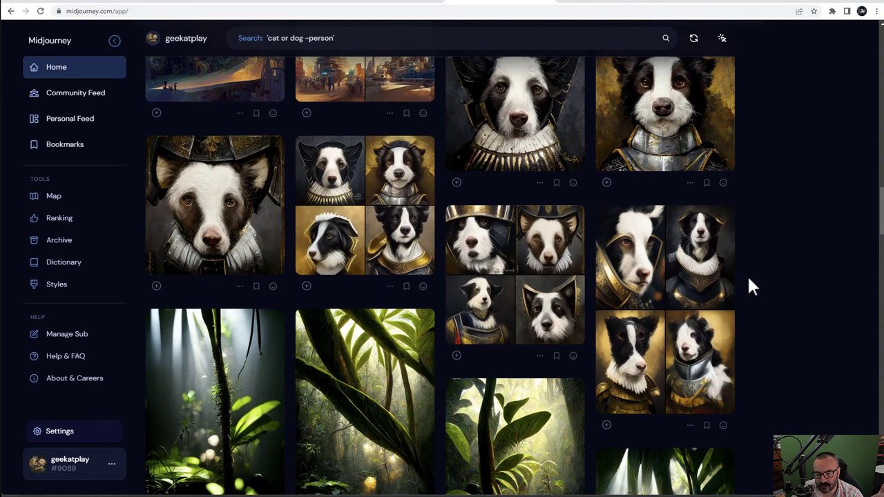
{"action": "scroll", "coordinate": [746, 274], "scroll_direction": "down", "scroll_amount": 3}
{"action": "scroll", "coordinate": [747, 274], "scroll_direction": "down", "scroll_amount": 2}
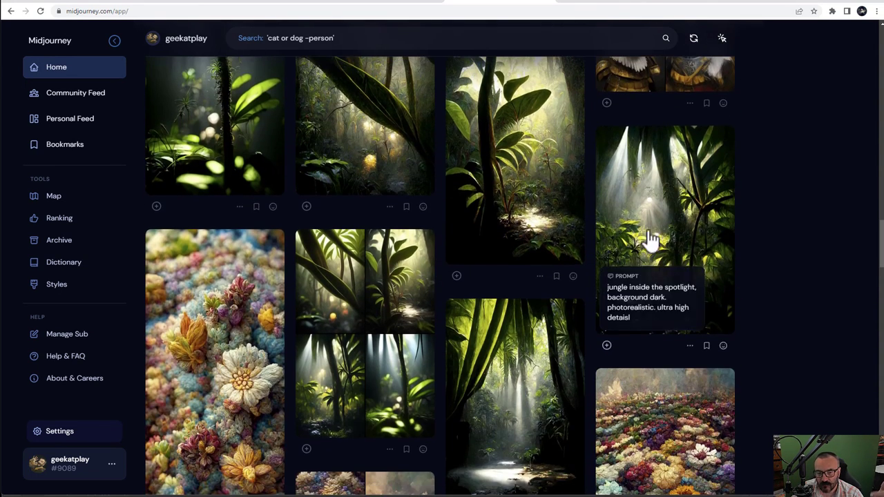
{"action": "left_click", "coordinate": [657, 236]}
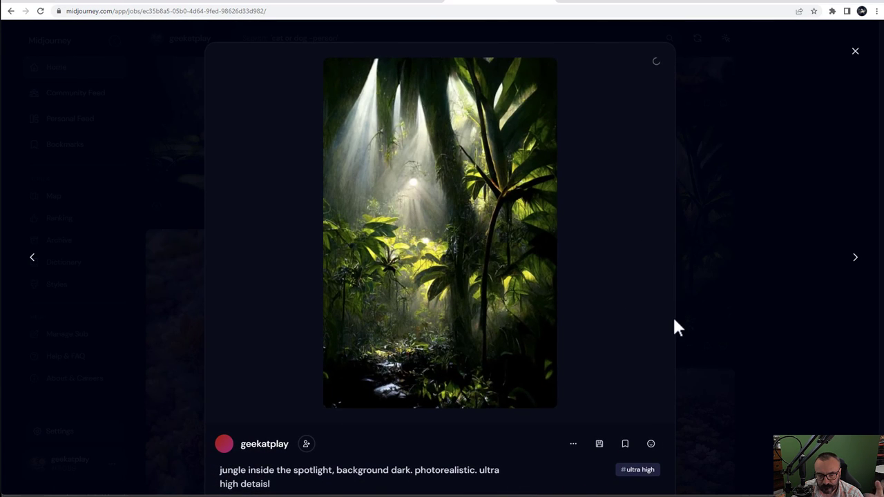
{"action": "scroll", "coordinate": [429, 332], "scroll_direction": "down", "scroll_amount": 2}
{"action": "scroll", "coordinate": [428, 332], "scroll_direction": "down", "scroll_amount": 1}
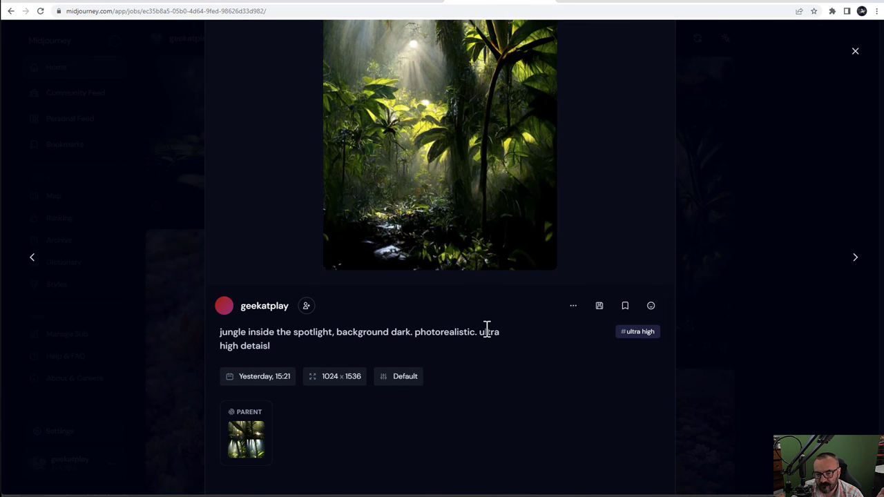
{"action": "scroll", "coordinate": [487, 329], "scroll_direction": "up", "scroll_amount": 2}
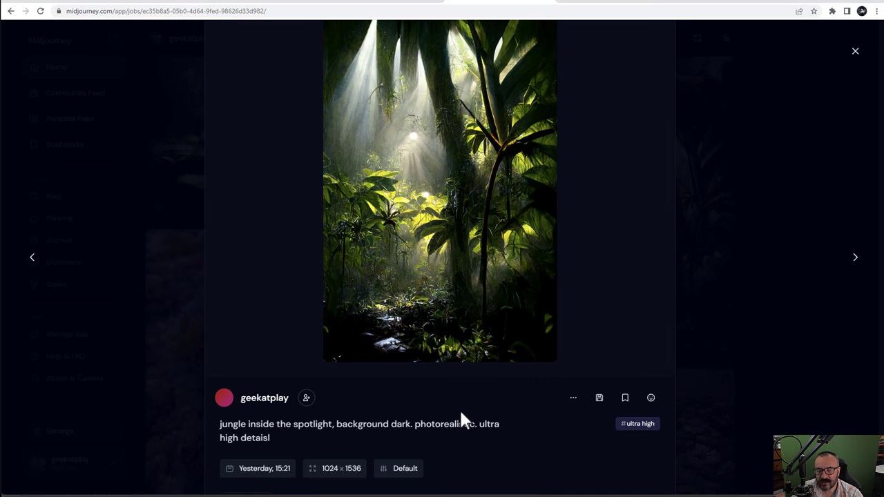
{"action": "left_click", "coordinate": [782, 319]}
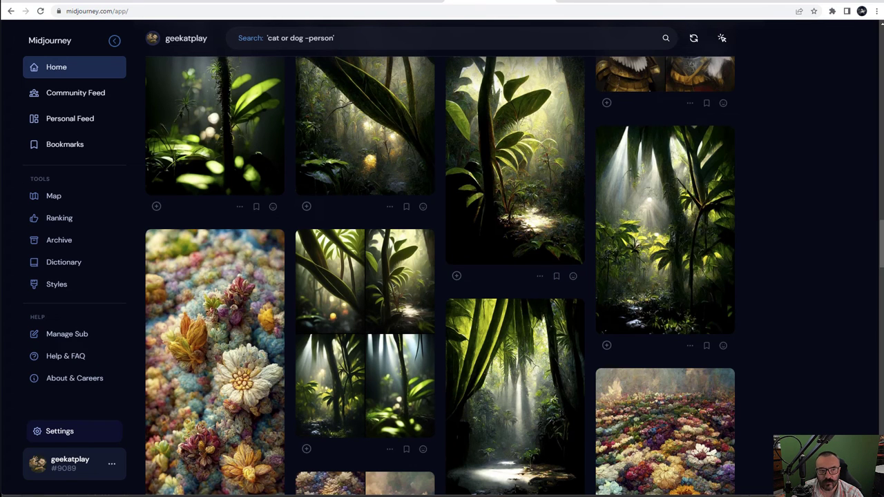
Step: Open the spider made out of roses at sunset, highlight the prompt ending through "golden hour.", compare it with the image, and close it
{"action": "key", "text": "alt+Left"}
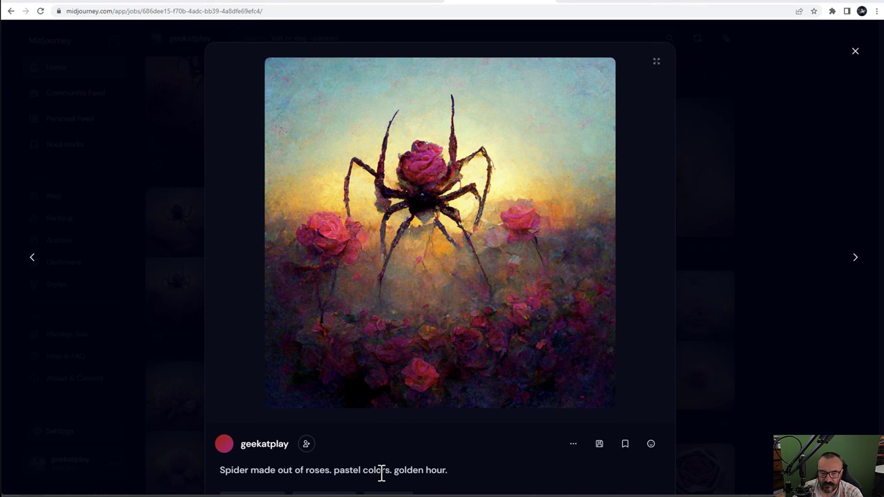
{"action": "left_click_drag", "start_coordinate": [449, 475], "coordinate": [349, 470]}
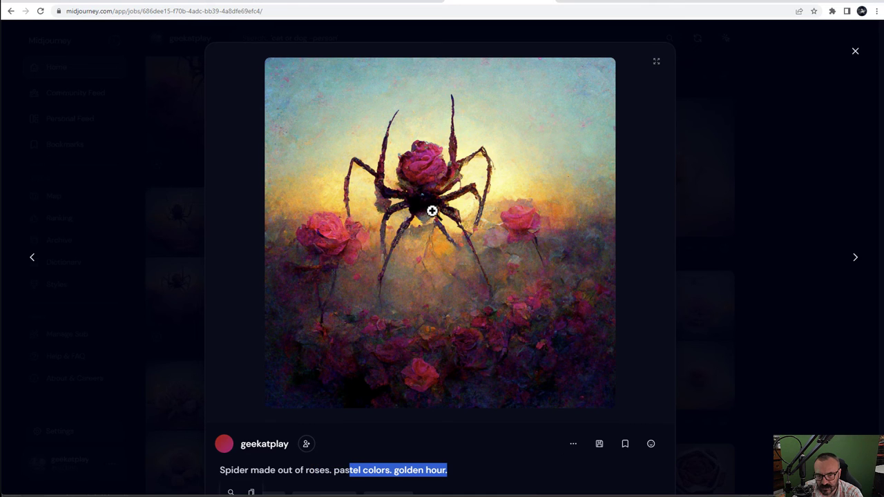
{"action": "left_click", "coordinate": [388, 470]}
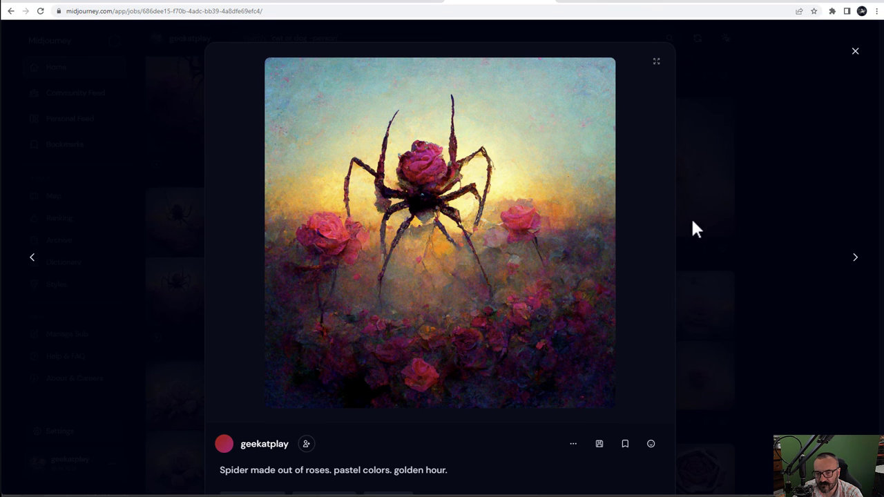
{"action": "left_click", "coordinate": [799, 137]}
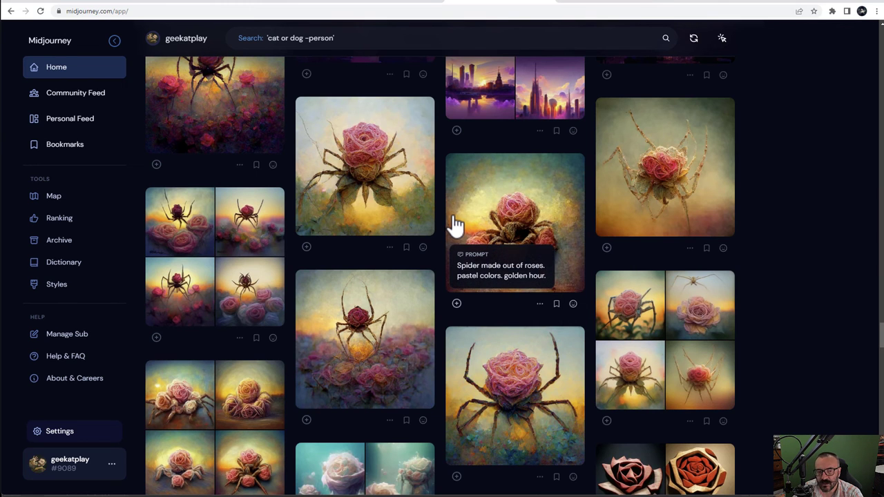
Step: Examine the other rose spider variations, open the four-image grid with the yellow rose version, and close it
{"action": "mouse_move", "coordinate": [433, 349]}
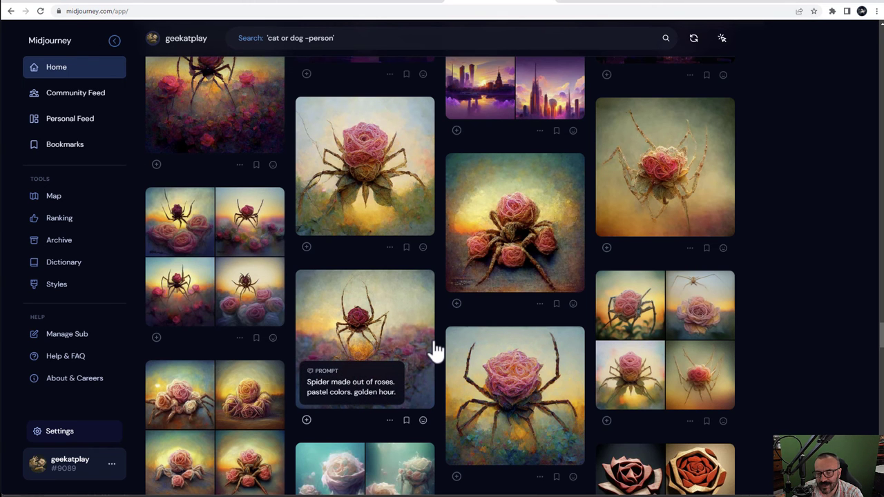
{"action": "scroll", "coordinate": [475, 325], "scroll_direction": "down", "scroll_amount": 1}
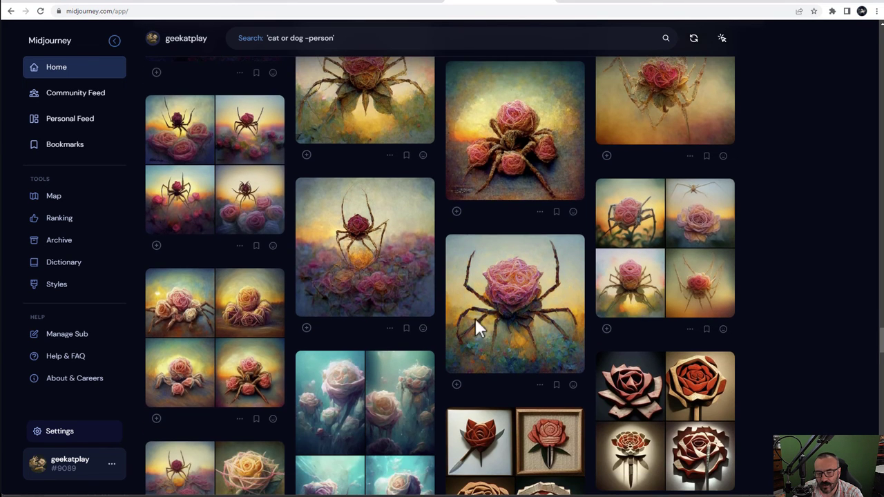
{"action": "left_click", "coordinate": [237, 324]}
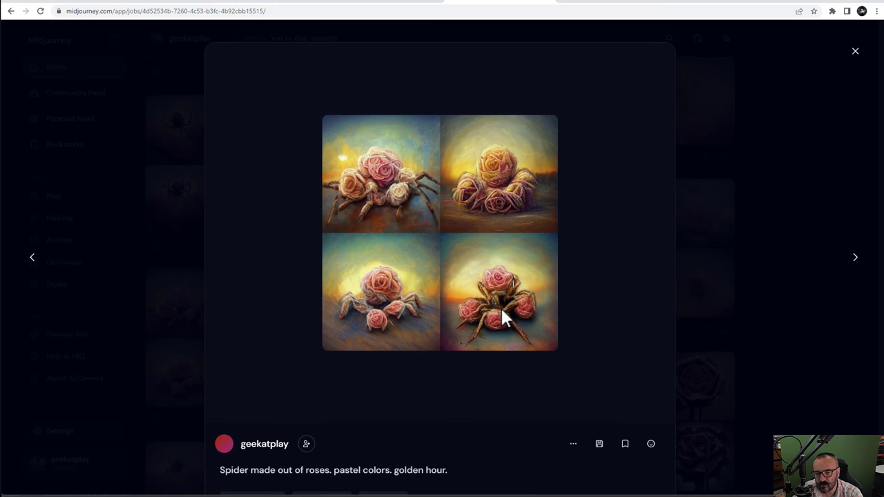
{"action": "left_click", "coordinate": [773, 250]}
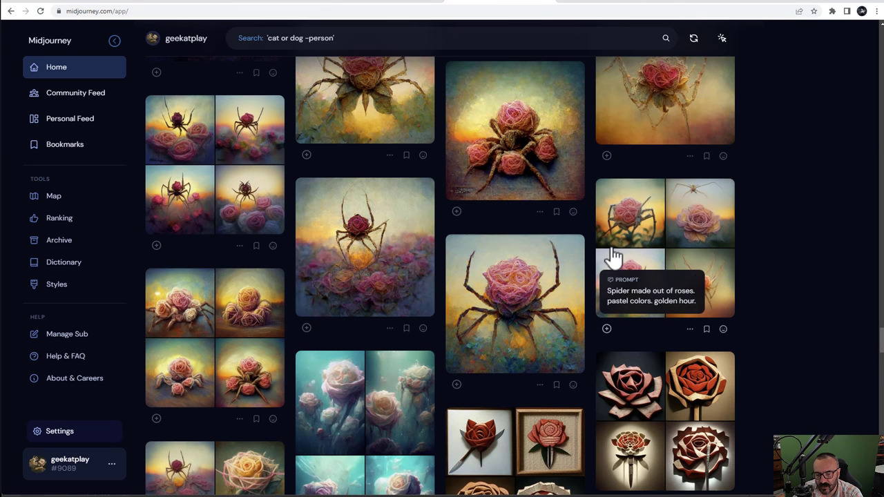
Step: Open the four-image grid of the maid girl cooking breakfast and highlight "android" in its prompt
{"action": "scroll", "coordinate": [643, 237], "scroll_direction": "down", "scroll_amount": 10}
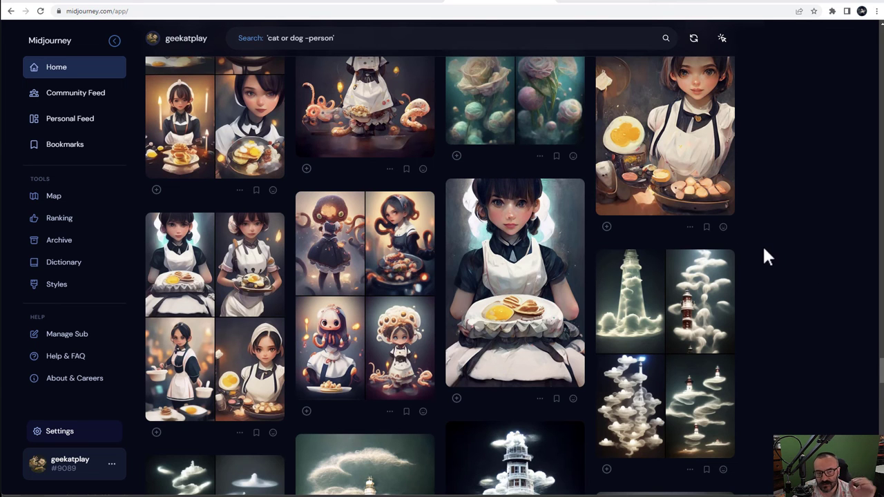
{"action": "scroll", "coordinate": [764, 249], "scroll_direction": "up", "scroll_amount": 2}
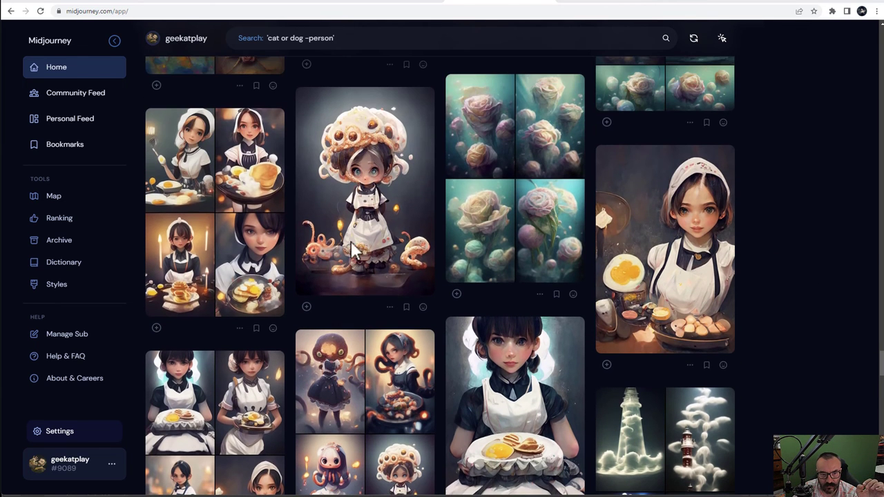
{"action": "left_click", "coordinate": [262, 171]}
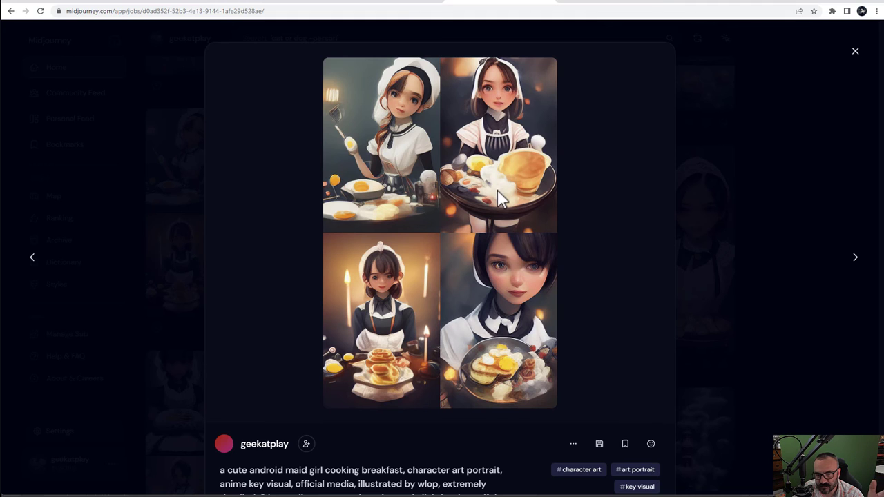
{"action": "scroll", "coordinate": [518, 317], "scroll_direction": "down", "scroll_amount": 1}
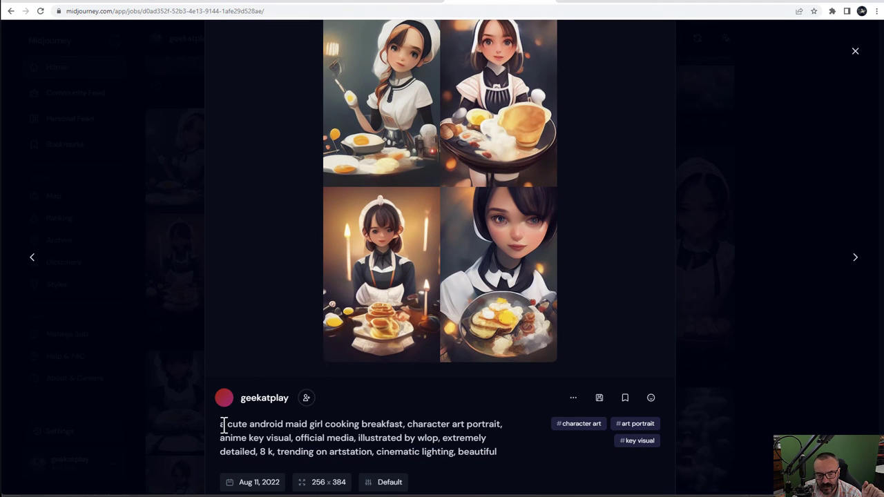
{"action": "left_click_drag", "start_coordinate": [220, 424], "coordinate": [266, 425]}
{"action": "double_click", "coordinate": [266, 425]}
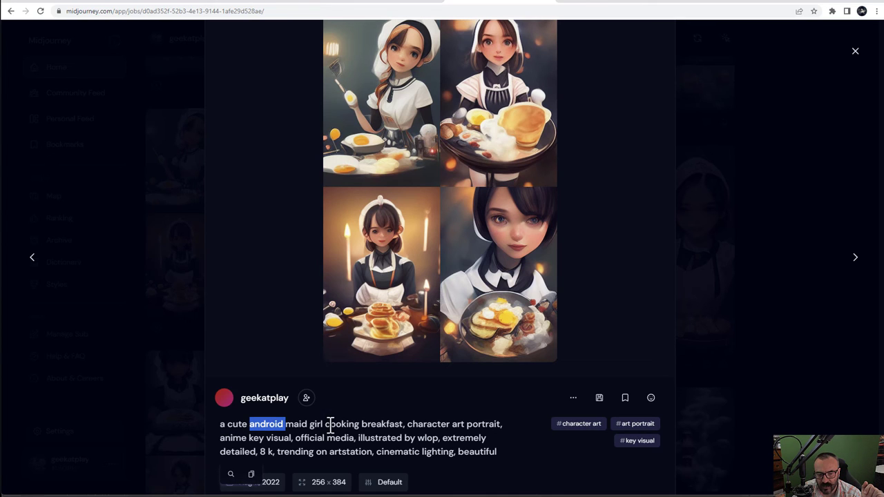
Step: Compare the highlighted word "android" with the four maid images, and select the entire prompt through "cinematic lighting, beautiful"
{"action": "left_click", "coordinate": [253, 422]}
{"action": "double_click", "coordinate": [258, 428]}
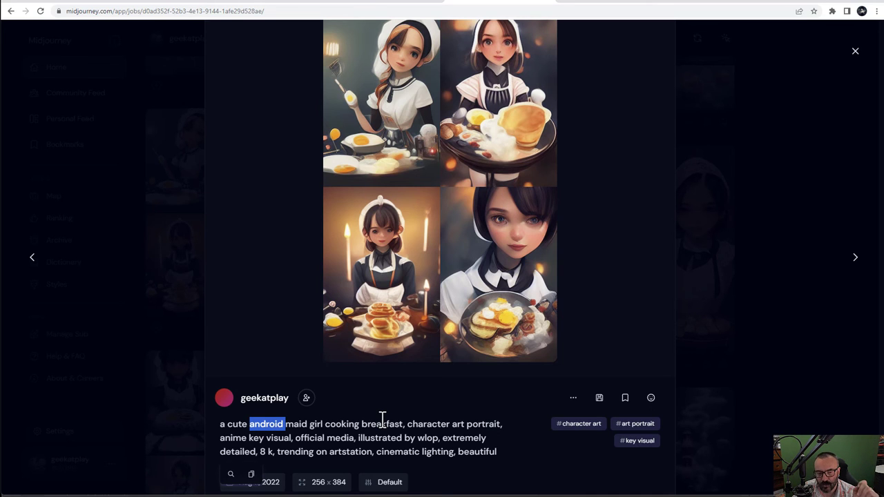
{"action": "double_click", "coordinate": [278, 424]}
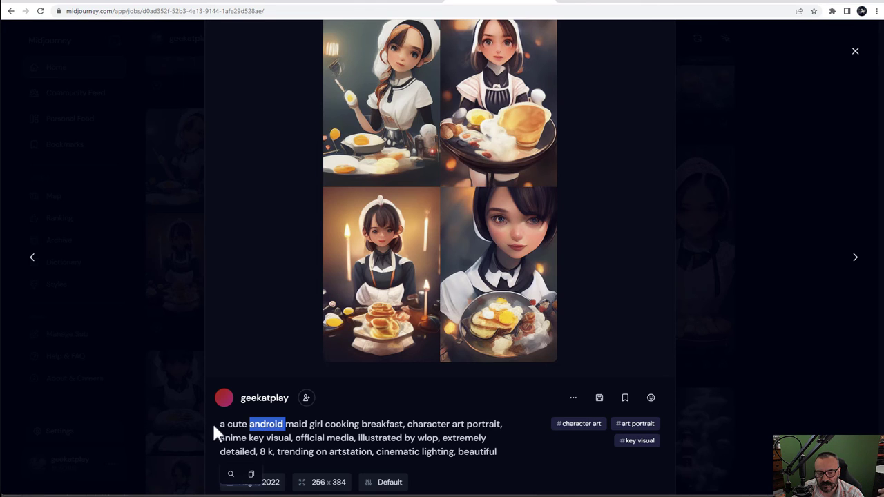
{"action": "left_click", "coordinate": [323, 429]}
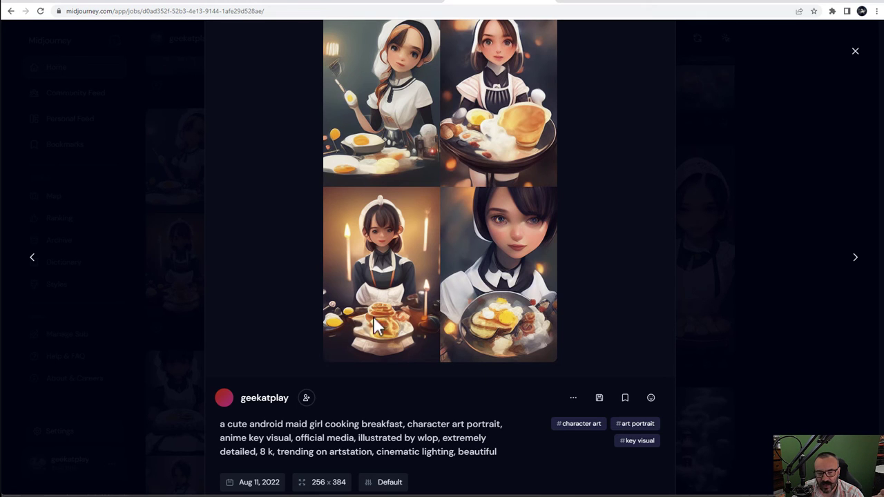
{"action": "double_click", "coordinate": [273, 425]}
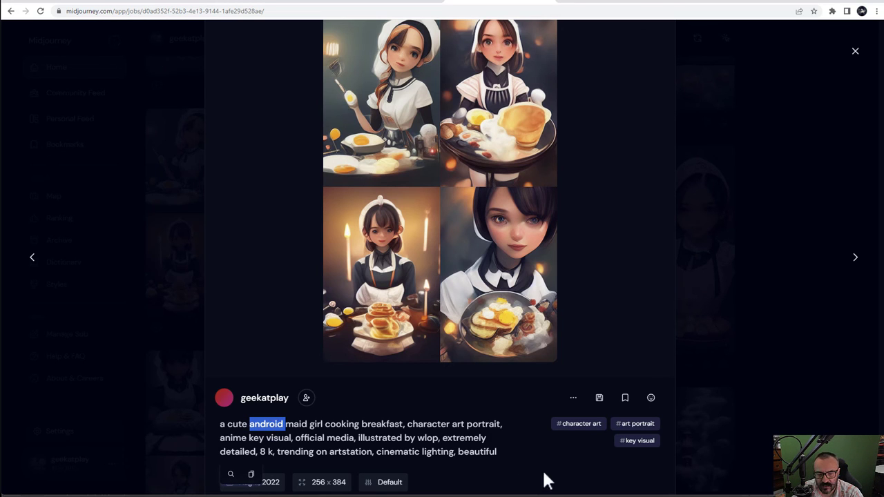
{"action": "left_click_drag", "start_coordinate": [497, 451], "coordinate": [225, 426]}
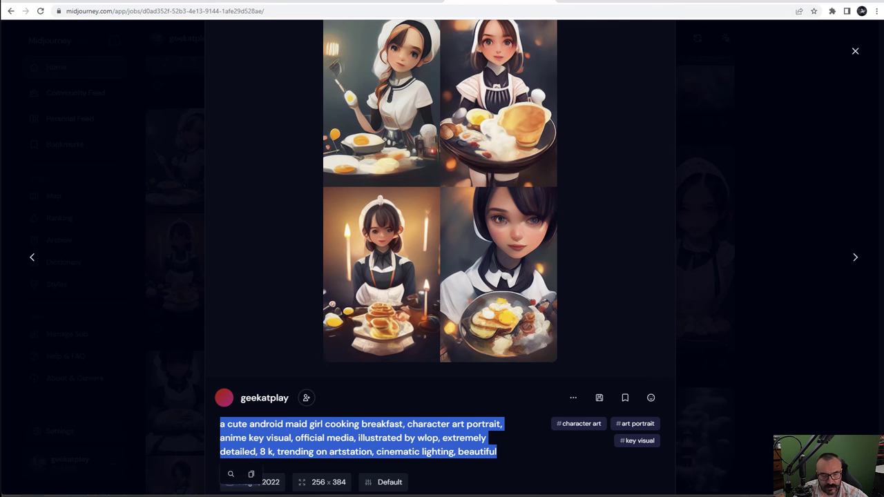
Step: Switch to DALL·E, view each of the four android maid images enlarged in turn, and return to the results overview
{"action": "left_click", "coordinate": [352, 4]}
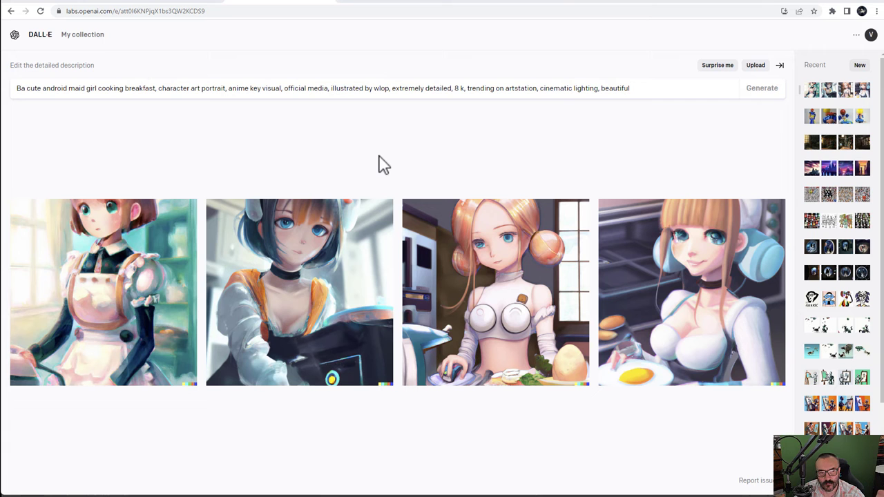
{"action": "left_click", "coordinate": [111, 259]}
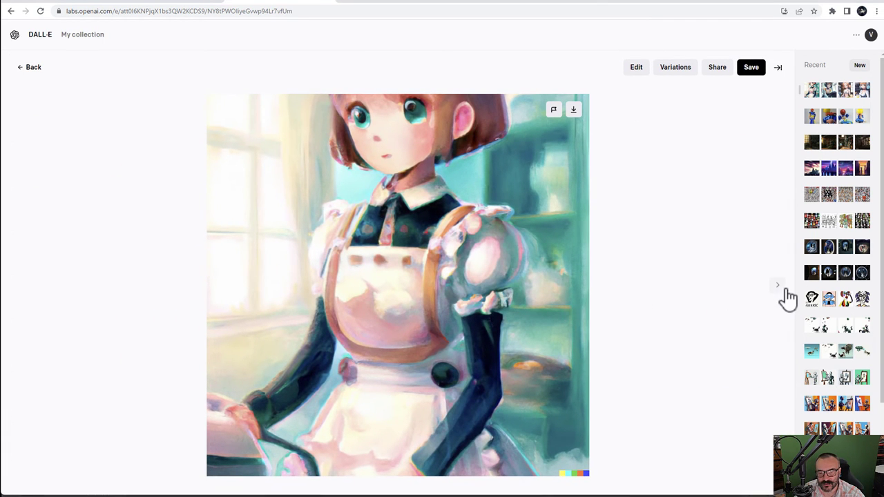
{"action": "left_click", "coordinate": [777, 285]}
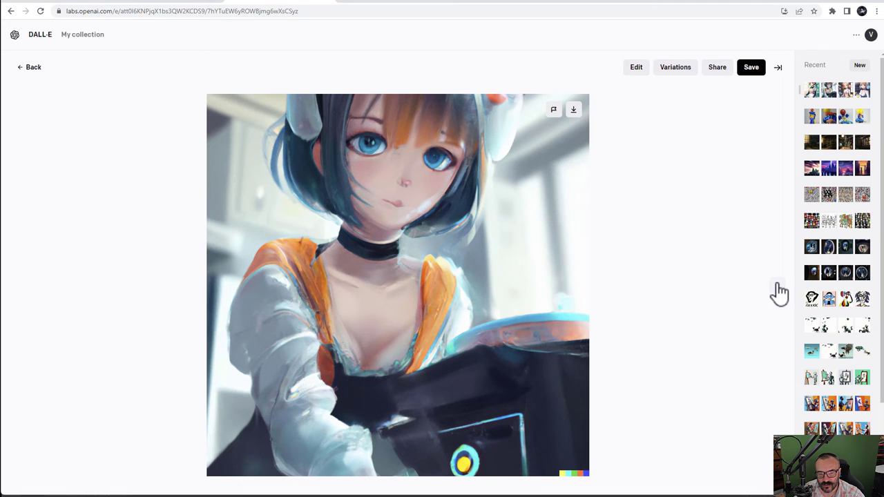
{"action": "left_click", "coordinate": [777, 286]}
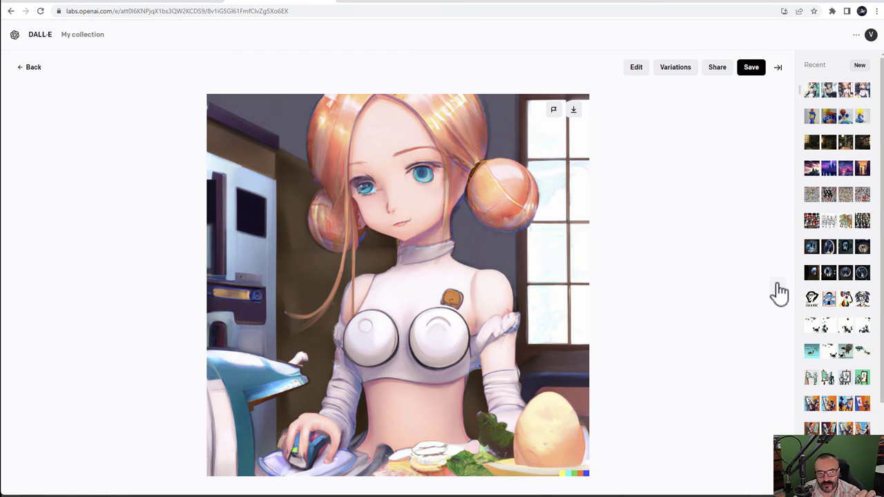
{"action": "left_click", "coordinate": [777, 290]}
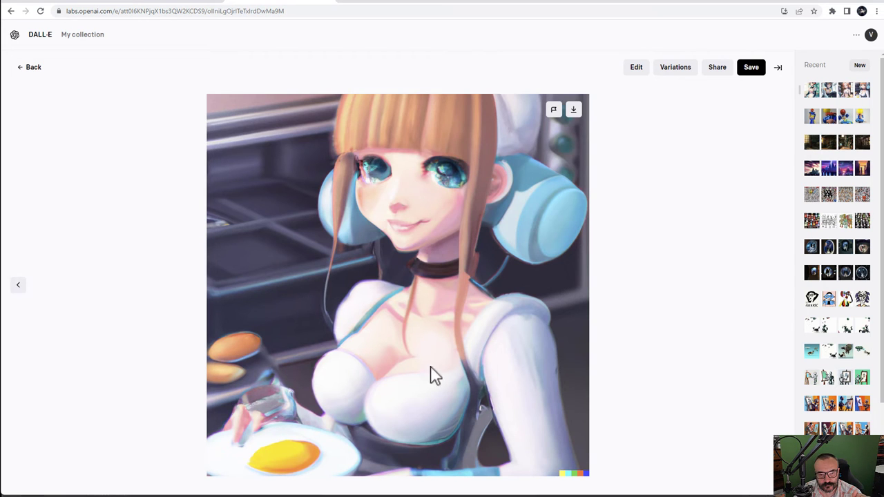
{"action": "left_click", "coordinate": [30, 68]}
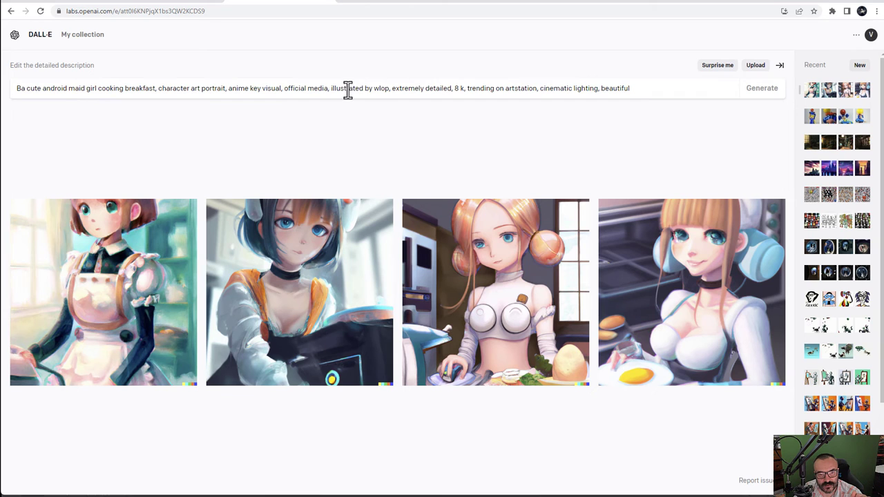
Step: Highlight the style terms through "beautiful" in the DALL·E maid prompt, and return to Midjourney to close the four-image maid grid
{"action": "left_click_drag", "start_coordinate": [353, 88], "coordinate": [633, 92]}
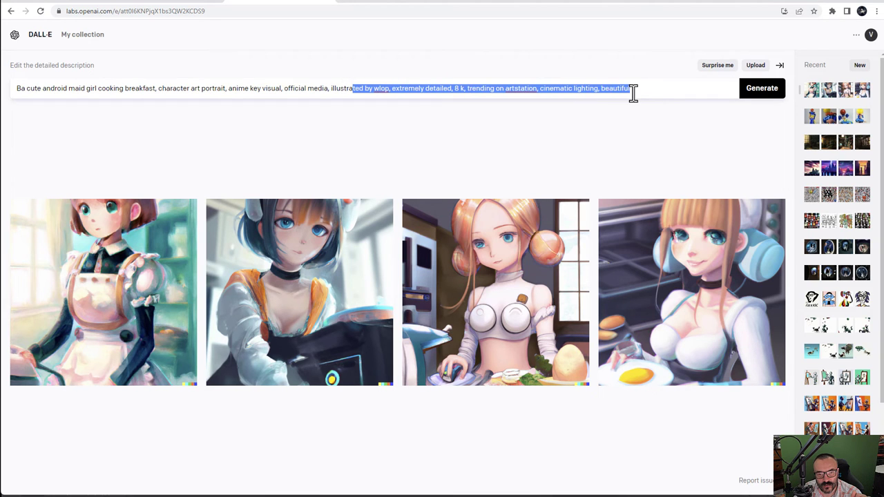
{"action": "left_click", "coordinate": [583, 131]}
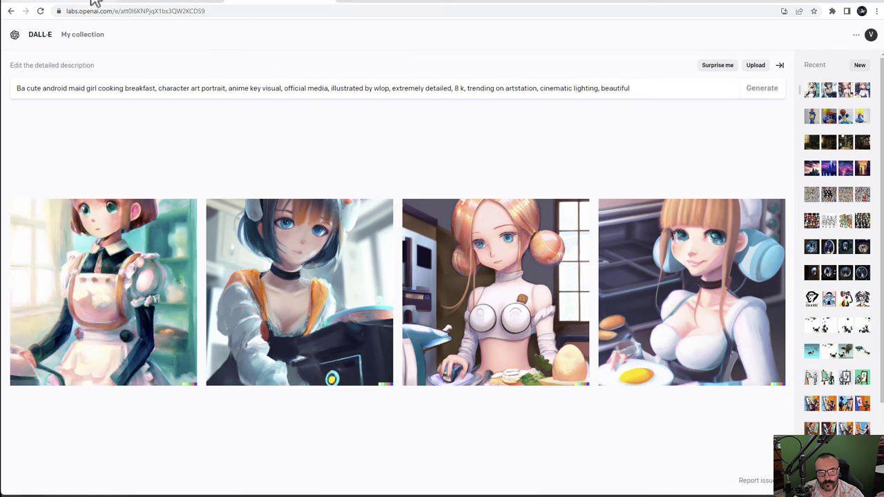
{"action": "left_click", "coordinate": [457, 3]}
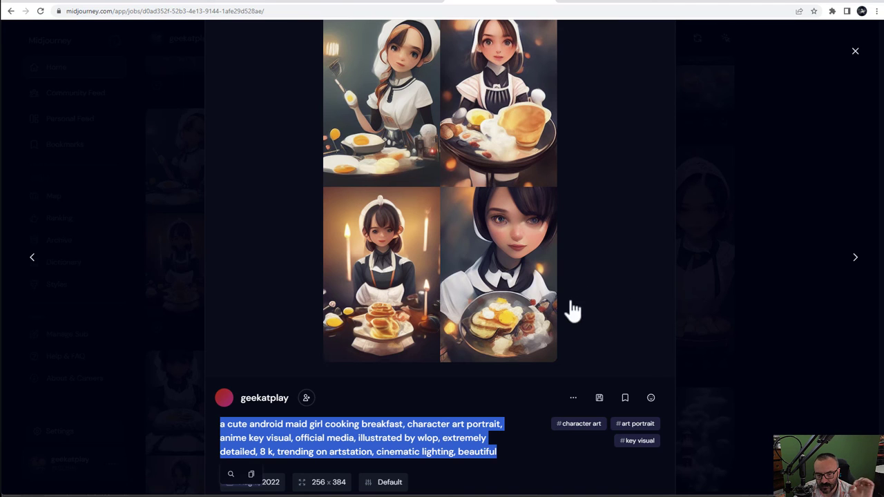
{"action": "left_click", "coordinate": [381, 464]}
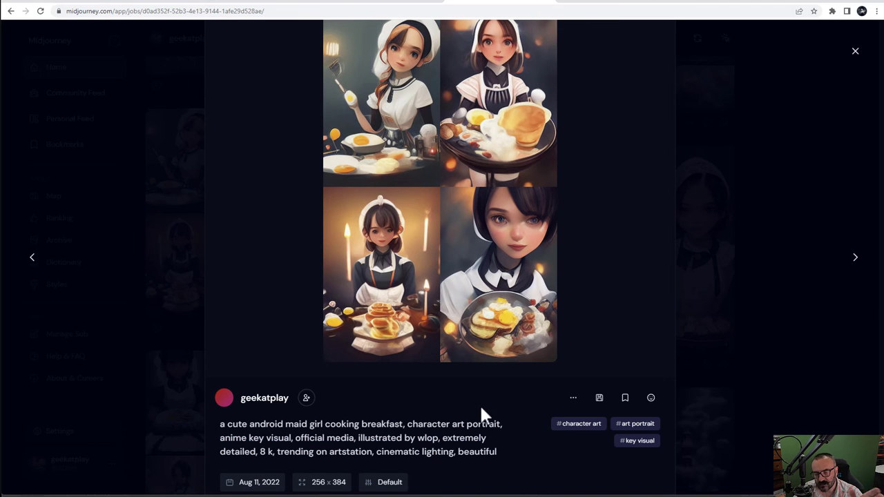
{"action": "left_click", "coordinate": [785, 310]}
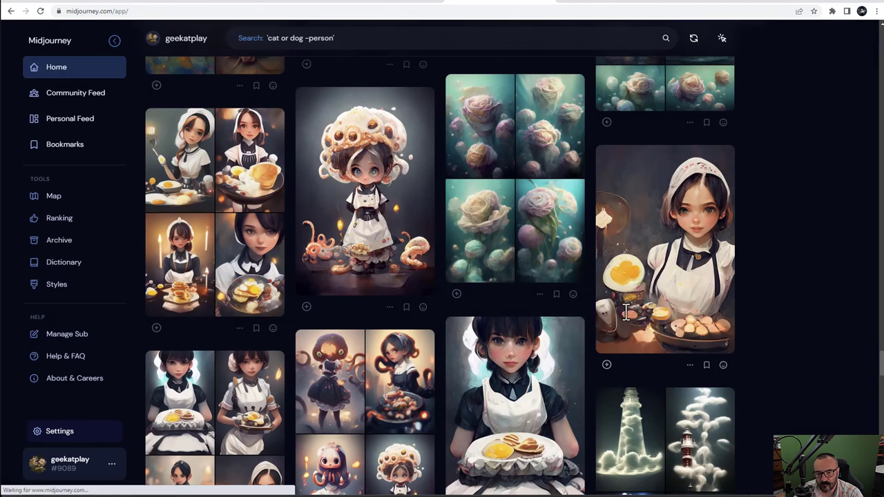
Step: Find the steampunk laboratory image with the round window in the gallery and open it with its prompt in view
{"action": "scroll", "coordinate": [553, 297], "scroll_direction": "down", "scroll_amount": 3}
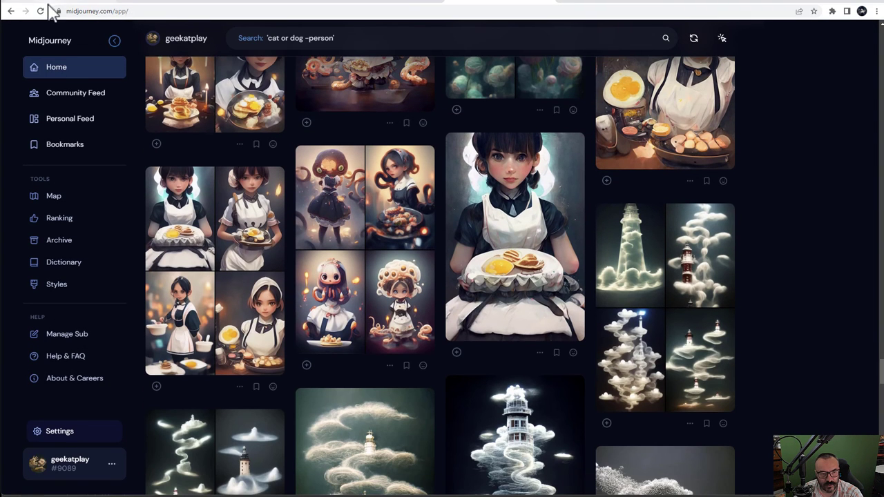
{"action": "left_click", "coordinate": [25, 11]}
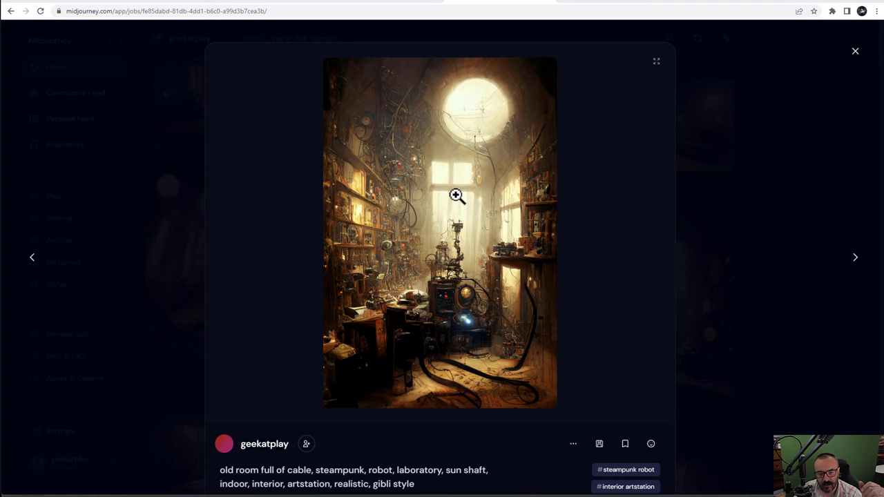
{"action": "scroll", "coordinate": [456, 196], "scroll_direction": "down", "scroll_amount": 2}
{"action": "scroll", "coordinate": [290, 384], "scroll_direction": "up", "scroll_amount": 1}
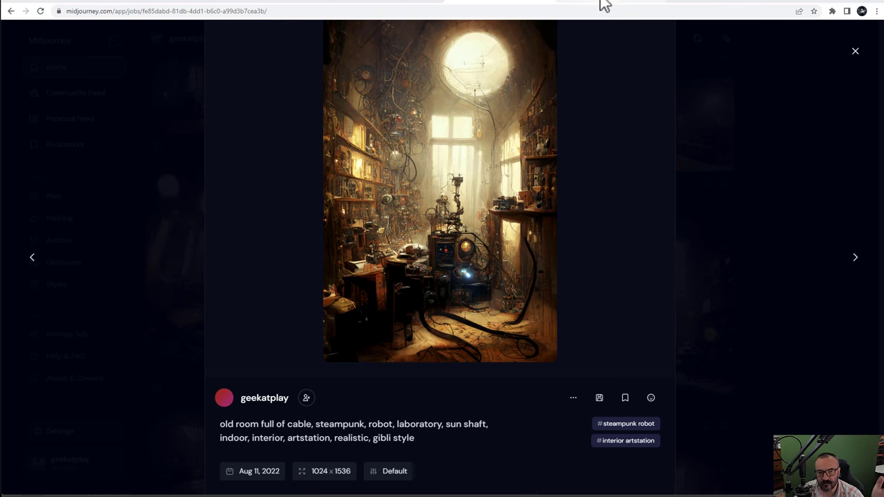
Step: Compare the room images in the Google Drive folder with DALL·E's steampunk room results, and switch to the Midjourney Bot chat in Discord
{"action": "left_click", "coordinate": [413, 2]}
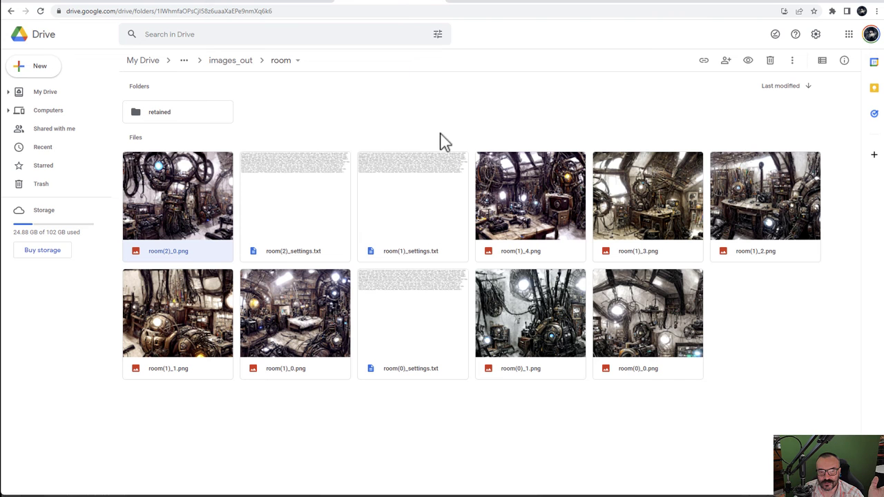
{"action": "left_click", "coordinate": [270, 3]}
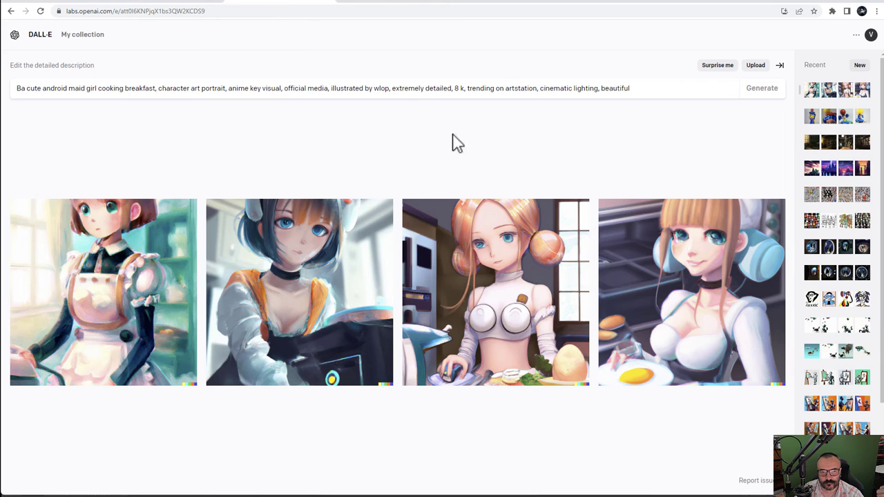
{"action": "left_click", "coordinate": [844, 142]}
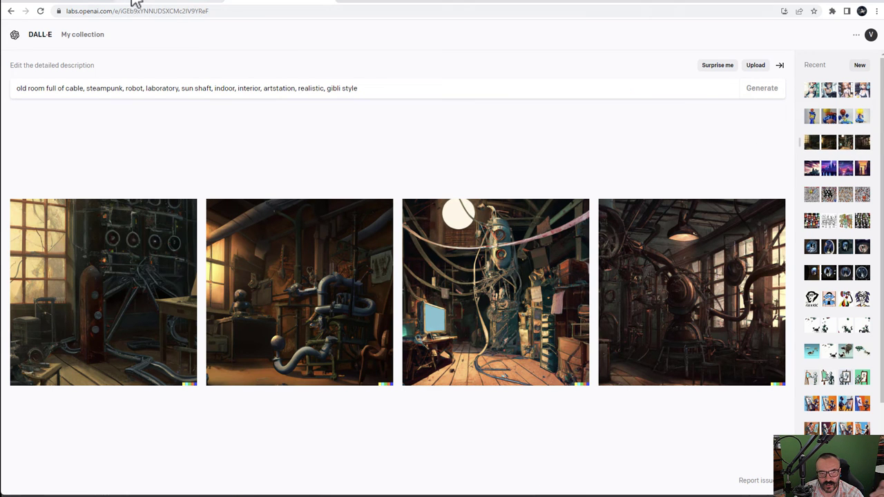
{"action": "left_click", "coordinate": [60, 3]}
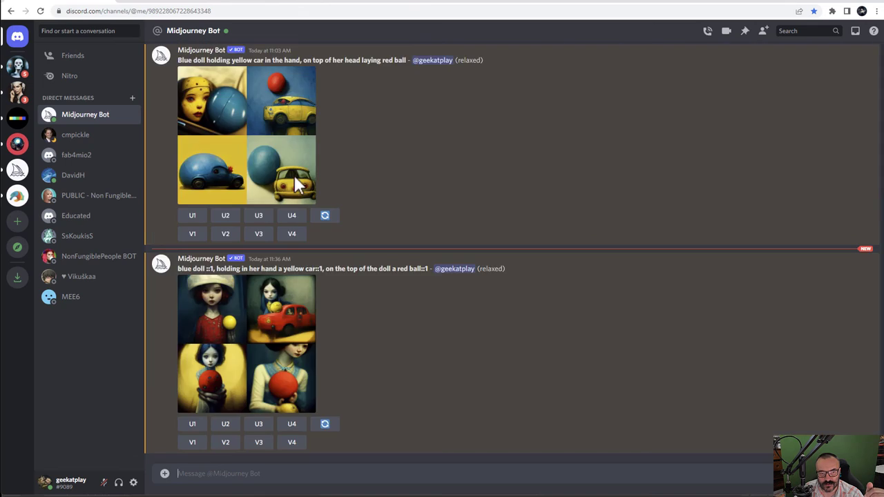
Step: Return to the Midjourney steampunk laboratory image and highlight "old room full of cable, steampunk, robot, laboratory" and the second line of its prompt
{"action": "left_click", "coordinate": [466, 3]}
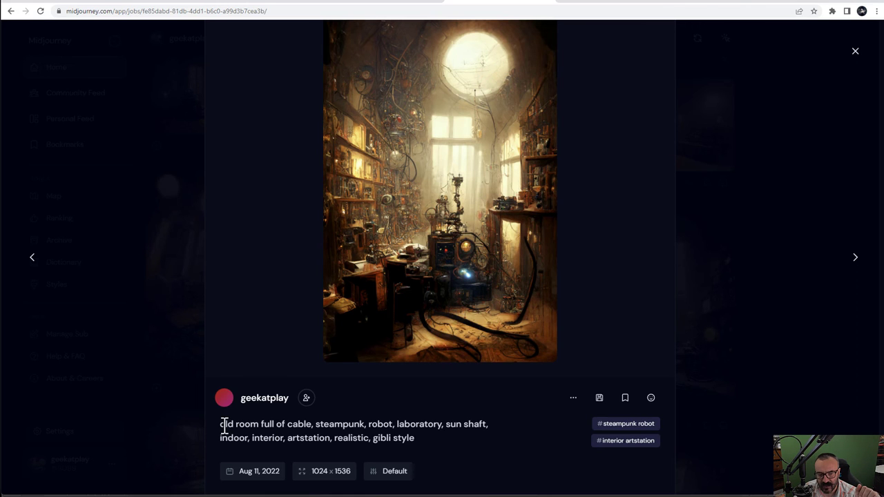
{"action": "left_click_drag", "start_coordinate": [221, 423], "coordinate": [366, 423]}
{"action": "left_click", "coordinate": [323, 424]}
{"action": "left_click_drag", "start_coordinate": [221, 424], "coordinate": [444, 424]}
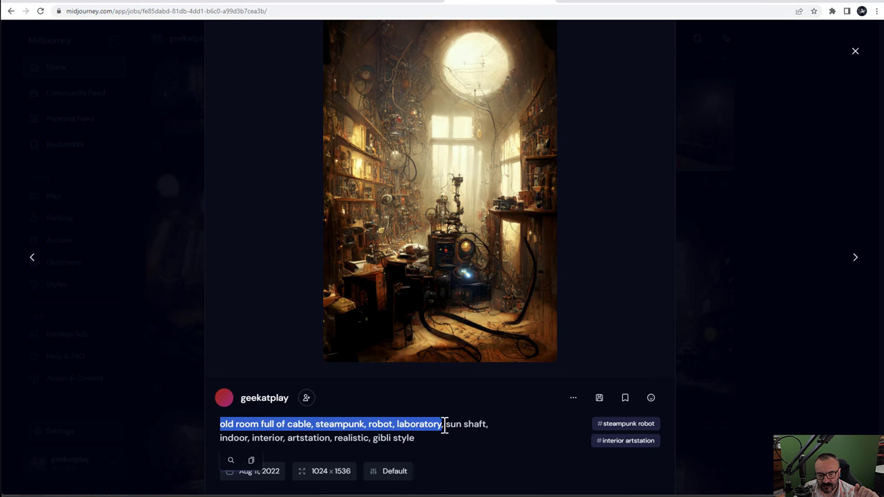
{"action": "left_click_drag", "start_coordinate": [414, 442], "coordinate": [237, 442]}
{"action": "left_click", "coordinate": [415, 445]}
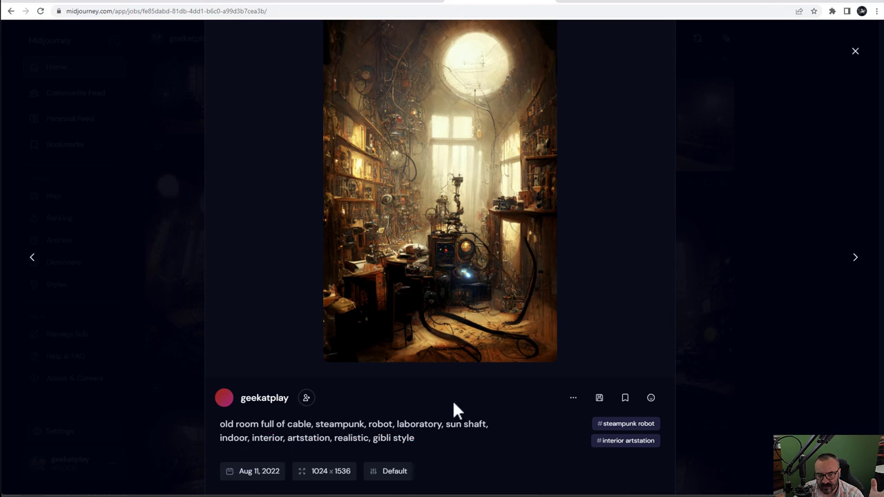
Step: Inspect the steampunk laboratory image enlarged and close it to return to the gallery
{"action": "left_click", "coordinate": [433, 190]}
{"action": "scroll", "coordinate": [505, 284], "scroll_direction": "down", "scroll_amount": 5}
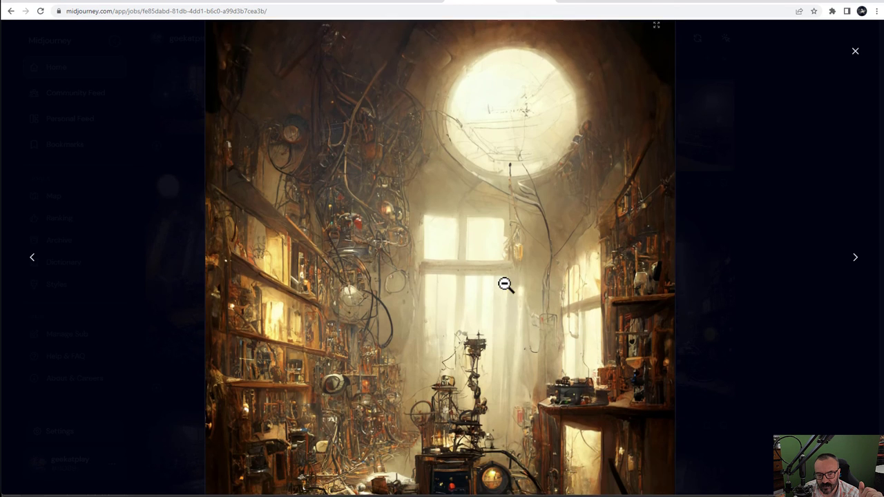
{"action": "scroll", "coordinate": [469, 270], "scroll_direction": "up", "scroll_amount": 3}
{"action": "left_click", "coordinate": [469, 270]}
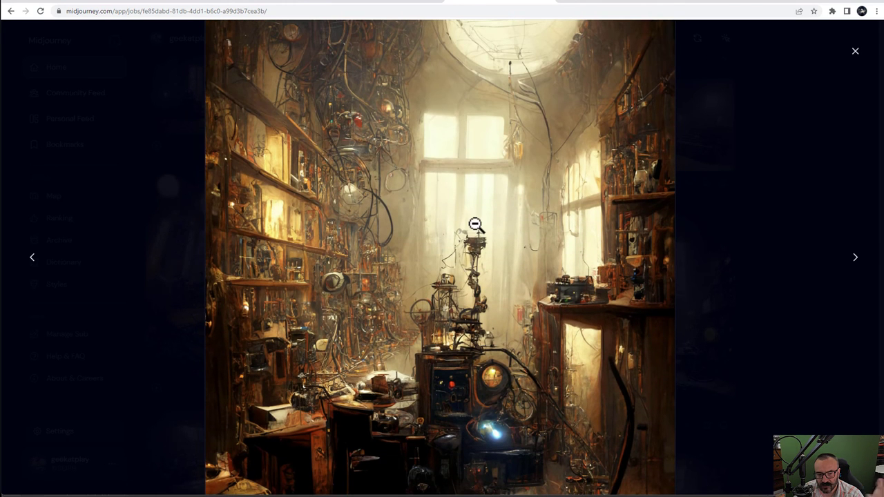
{"action": "left_click", "coordinate": [728, 266]}
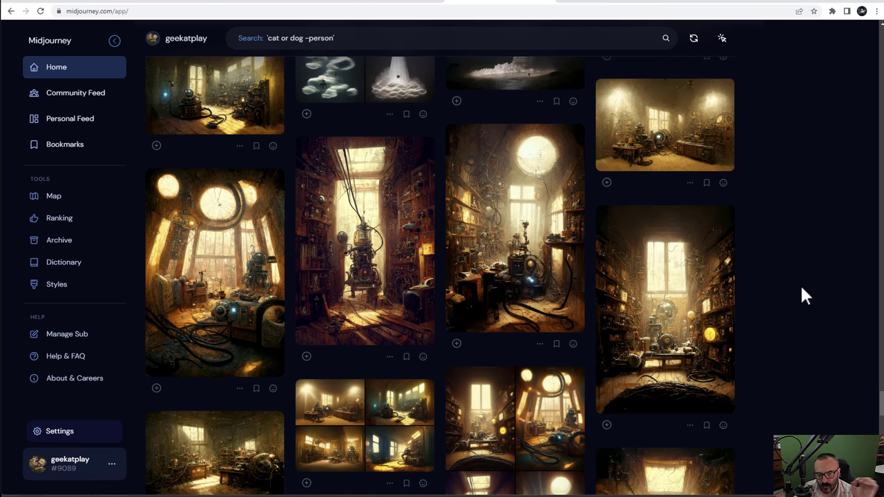
Step: Browse the gallery past the steampunk rooms and flowers to the armored portraits and border collie images
{"action": "scroll", "coordinate": [774, 304], "scroll_direction": "down", "scroll_amount": 2}
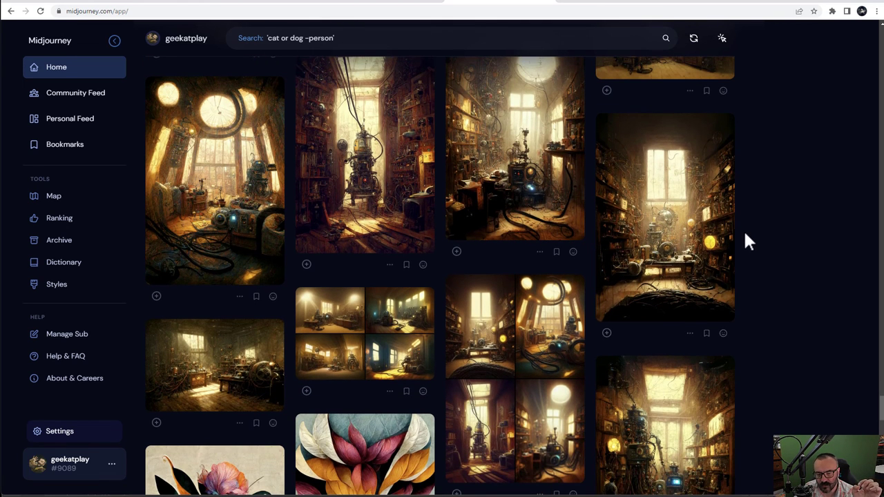
{"action": "scroll", "coordinate": [747, 233], "scroll_direction": "down", "scroll_amount": 2}
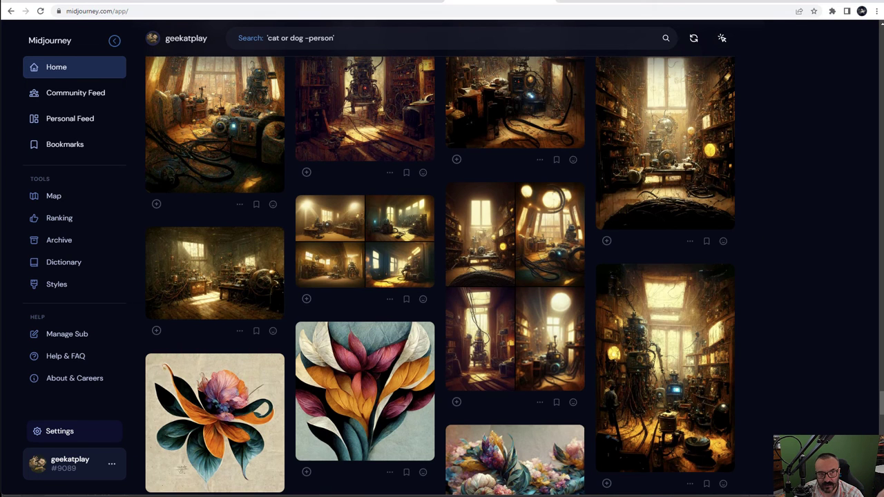
{"action": "scroll", "coordinate": [442, 276], "scroll_direction": "down", "scroll_amount": 10}
{"action": "scroll", "coordinate": [467, 158], "scroll_direction": "down", "scroll_amount": 2}
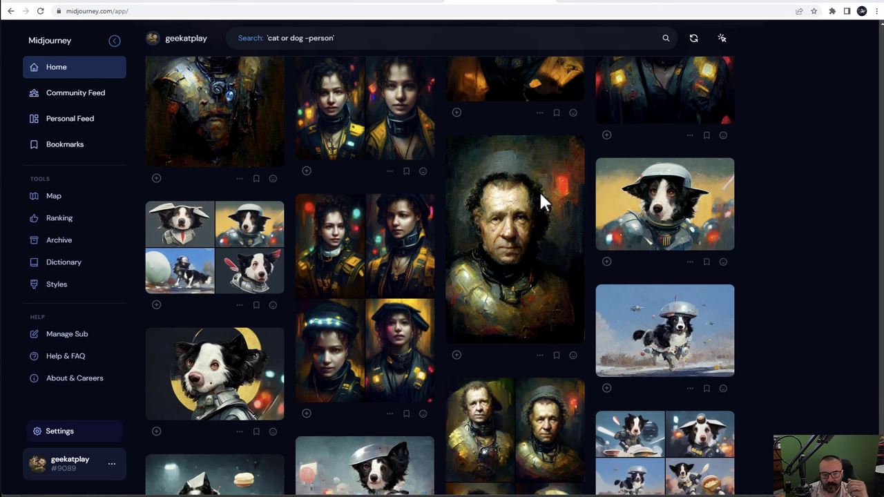
{"action": "scroll", "coordinate": [540, 202], "scroll_direction": "down", "scroll_amount": 2}
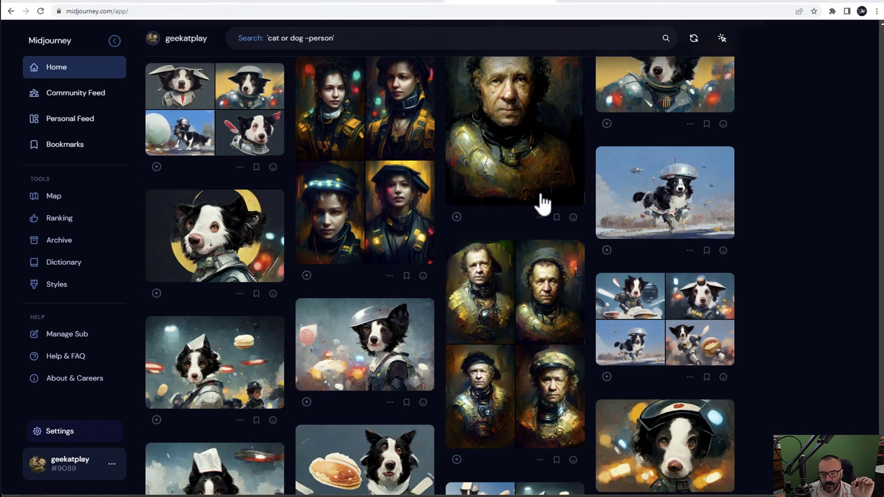
{"action": "scroll", "coordinate": [542, 202], "scroll_direction": "up", "scroll_amount": 1}
{"action": "mouse_move", "coordinate": [546, 201]}
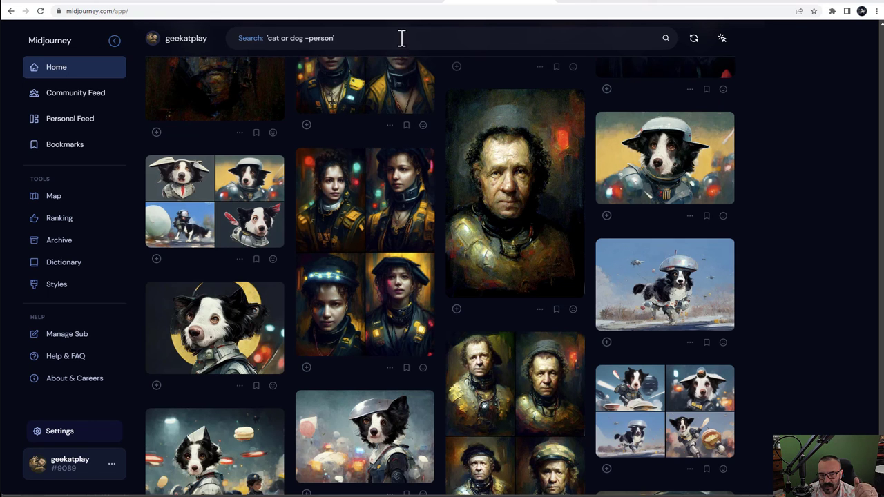
{"action": "scroll", "coordinate": [789, 194], "scroll_direction": "down", "scroll_amount": 2}
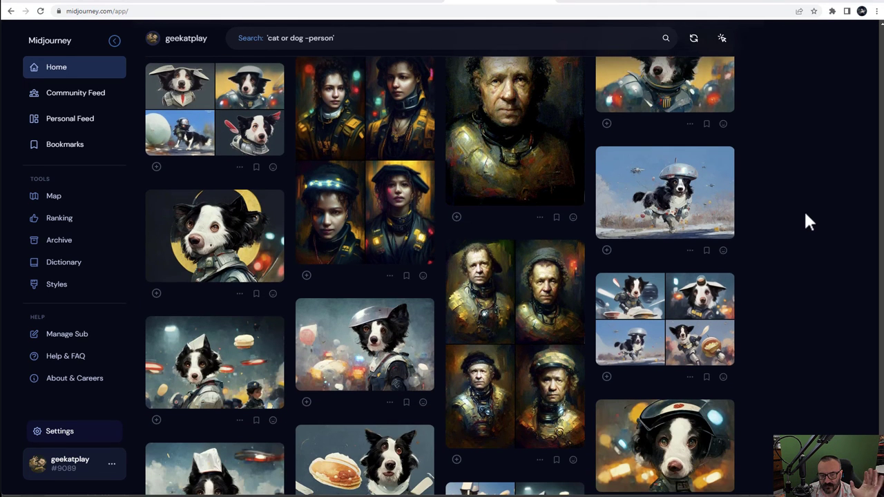
Step: Open the running border collie with the metal dome hat, highlight its entire prompt, and close the image
{"action": "left_click", "coordinate": [692, 189]}
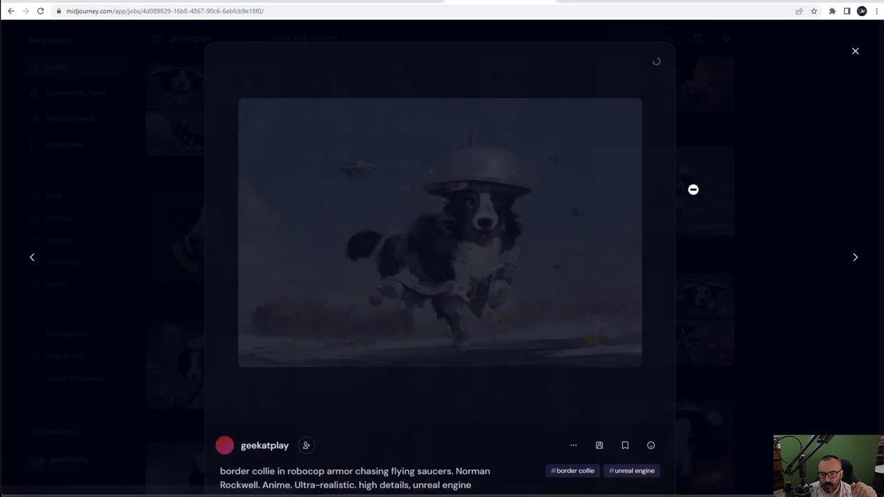
{"action": "scroll", "coordinate": [501, 258], "scroll_direction": "down", "scroll_amount": 2}
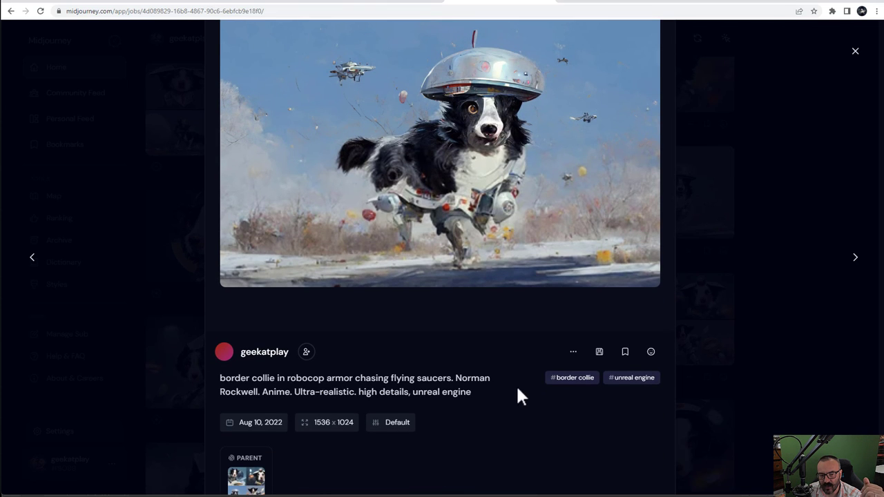
{"action": "left_click_drag", "start_coordinate": [472, 392], "coordinate": [219, 378]}
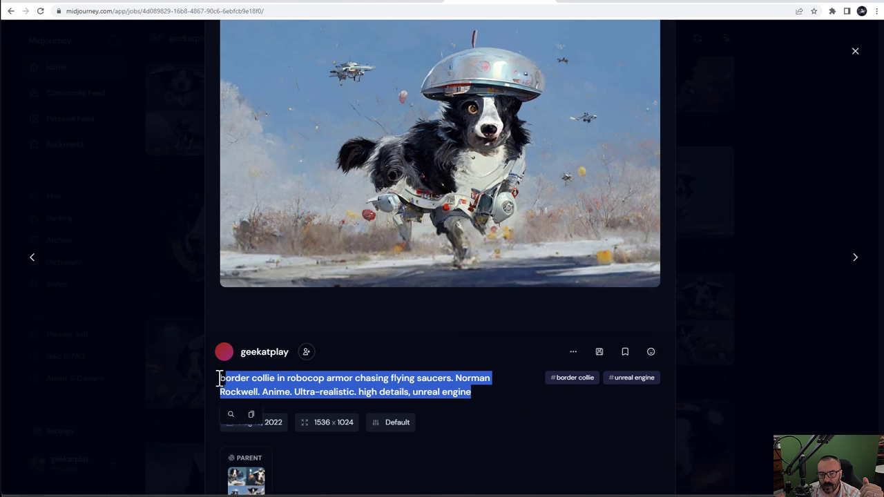
{"action": "left_click", "coordinate": [424, 392]}
{"action": "left_click", "coordinate": [775, 258]}
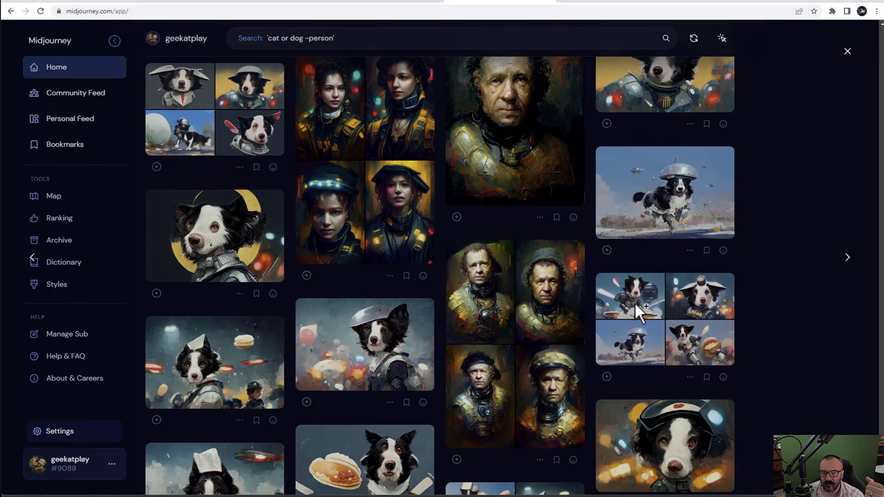
Step: Open the close-up border collie wearing a dark helmet and highlight its entire prompt
{"action": "scroll", "coordinate": [634, 285], "scroll_direction": "down", "scroll_amount": 3}
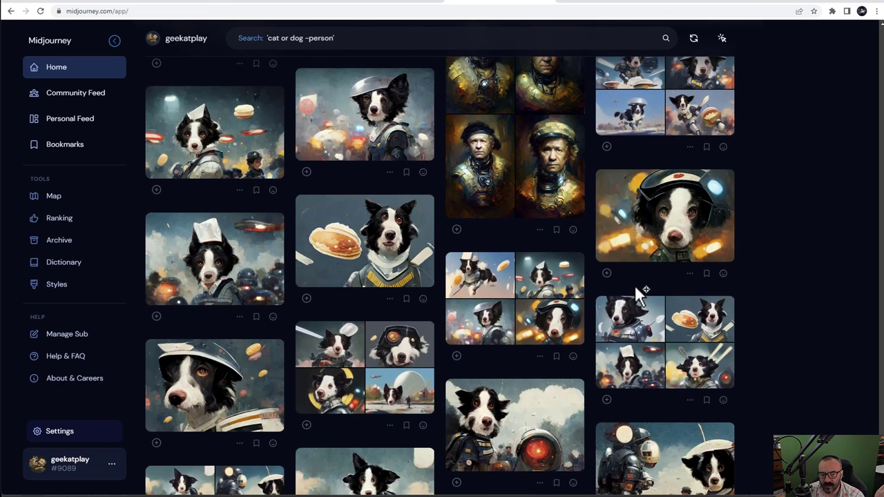
{"action": "left_click", "coordinate": [722, 221]}
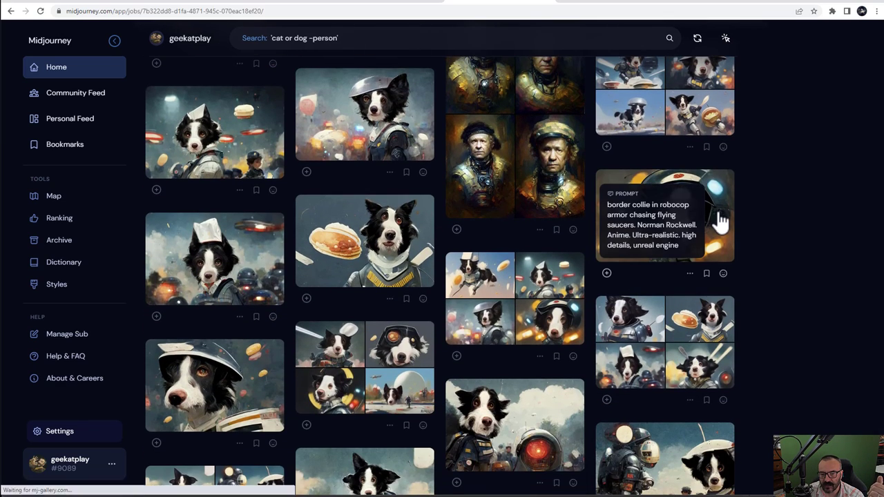
{"action": "scroll", "coordinate": [385, 365], "scroll_direction": "down", "scroll_amount": 2}
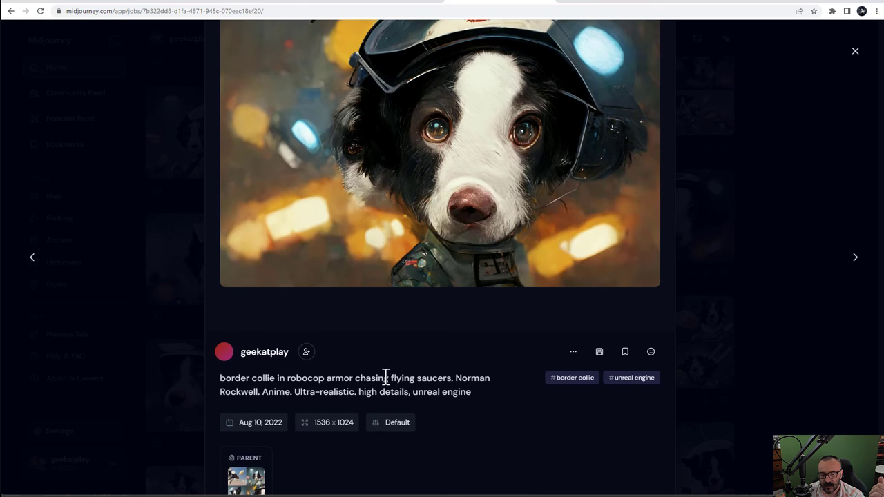
{"action": "left_click_drag", "start_coordinate": [486, 395], "coordinate": [211, 379]}
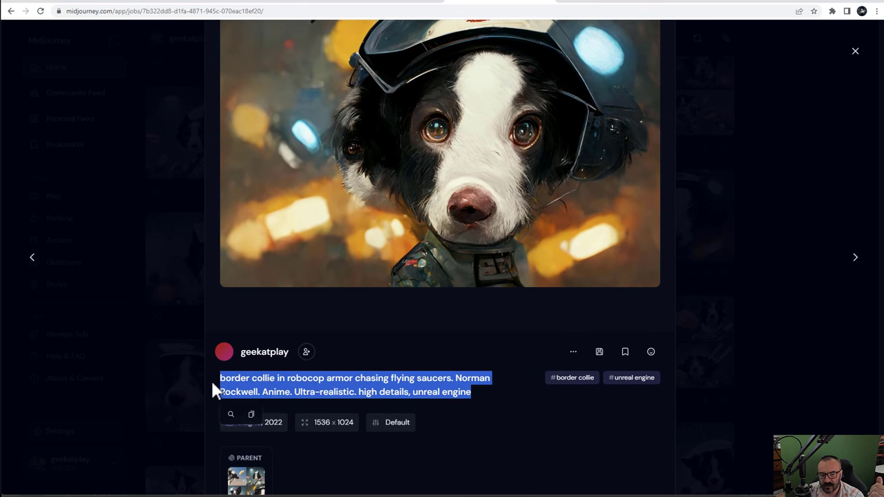
{"action": "left_click", "coordinate": [427, 393]}
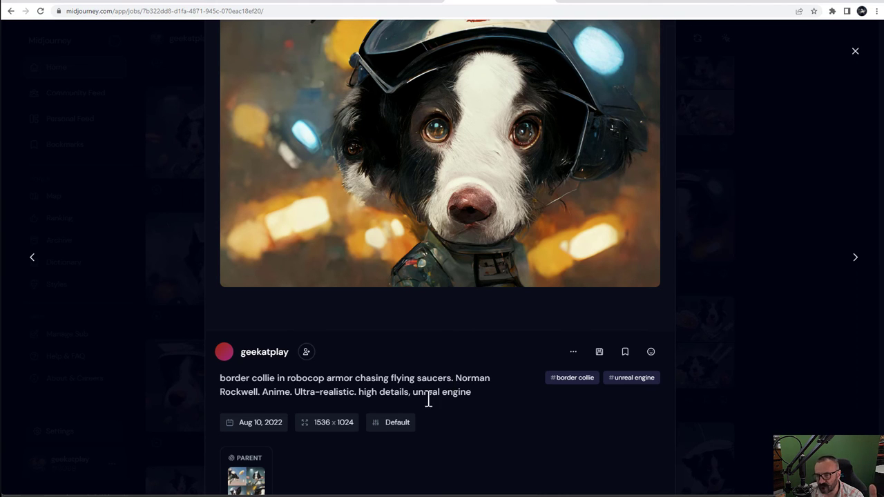
Step: Highlight the helmeted collie's whole prompt again and mark the break between "flying saucers." and "Norman Rockwell"
{"action": "left_click_drag", "start_coordinate": [483, 394], "coordinate": [220, 380]}
{"action": "left_click", "coordinate": [410, 387]}
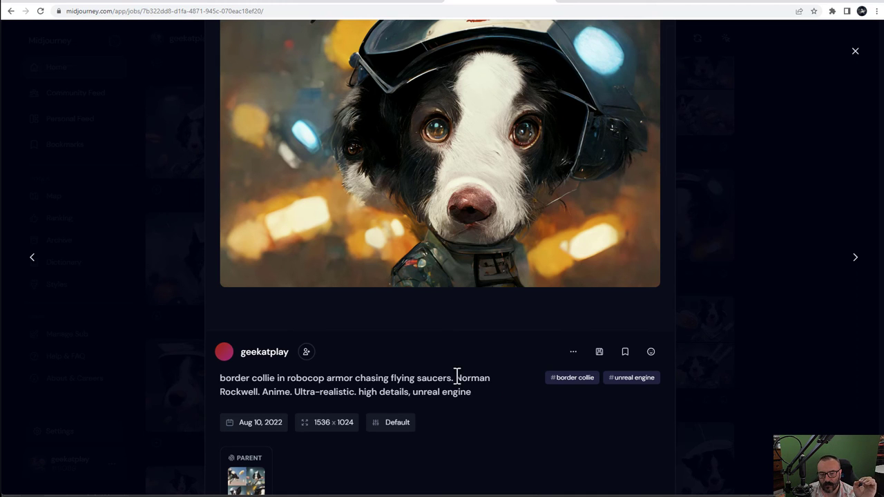
{"action": "mouse_move", "coordinate": [457, 378]}
{"action": "left_mouse_down"}
{"action": "mouse_move", "coordinate": [388, 390]}
{"action": "mouse_move", "coordinate": [446, 377]}
{"action": "left_mouse_up"}
{"action": "left_click", "coordinate": [443, 386]}
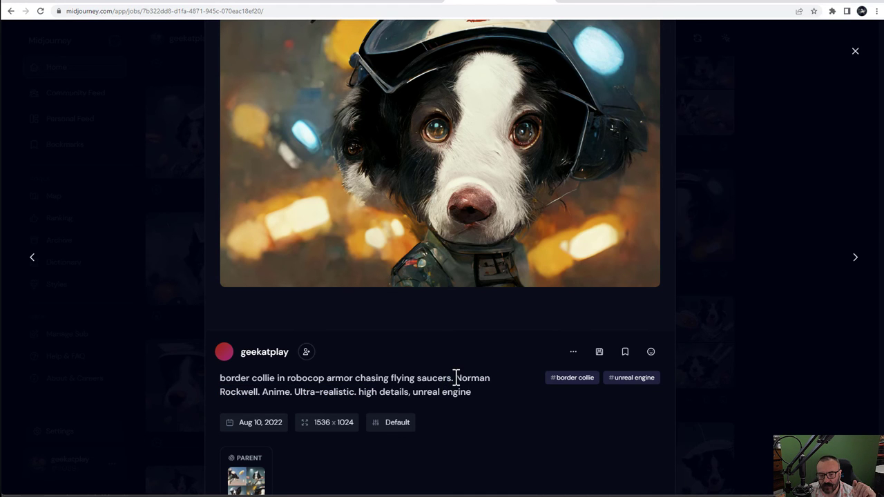
Step: Highlight the subject phrase "border collie in robocop armor chasing flying saucers" in the helmeted collie's prompt and compare it with the image
{"action": "left_click_drag", "start_coordinate": [216, 377], "coordinate": [454, 378]}
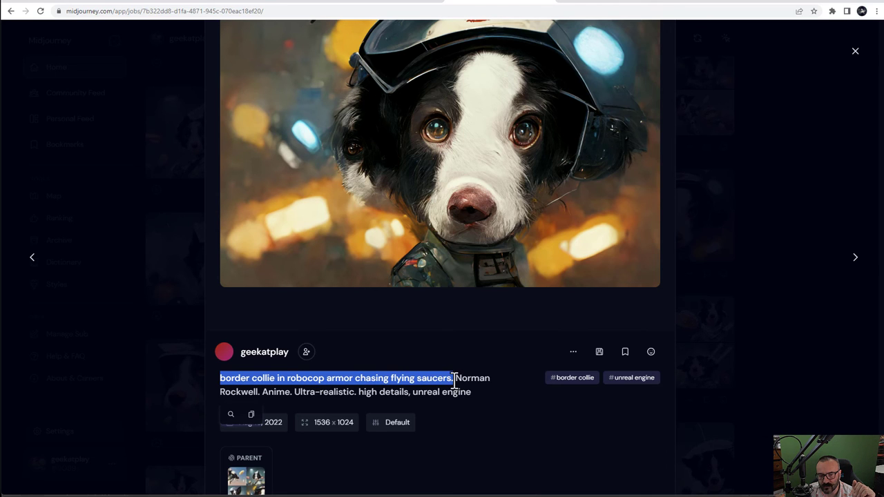
{"action": "left_click", "coordinate": [457, 381]}
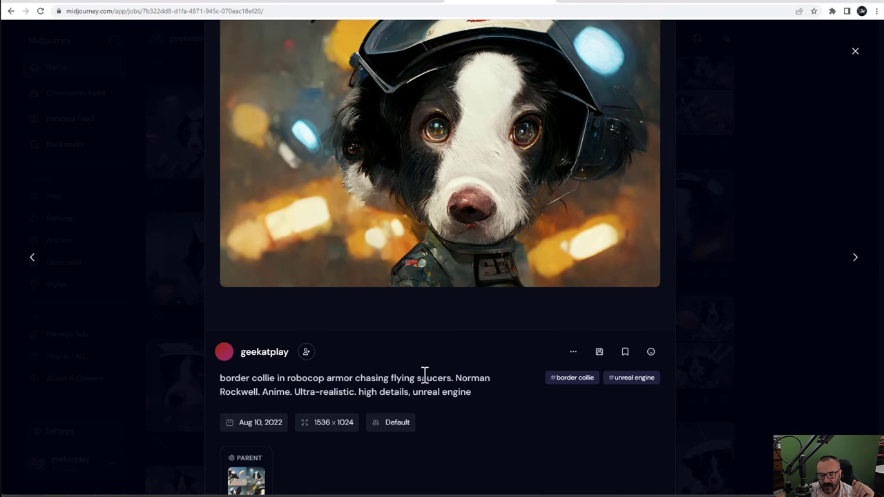
{"action": "left_click_drag", "start_coordinate": [218, 380], "coordinate": [451, 378]}
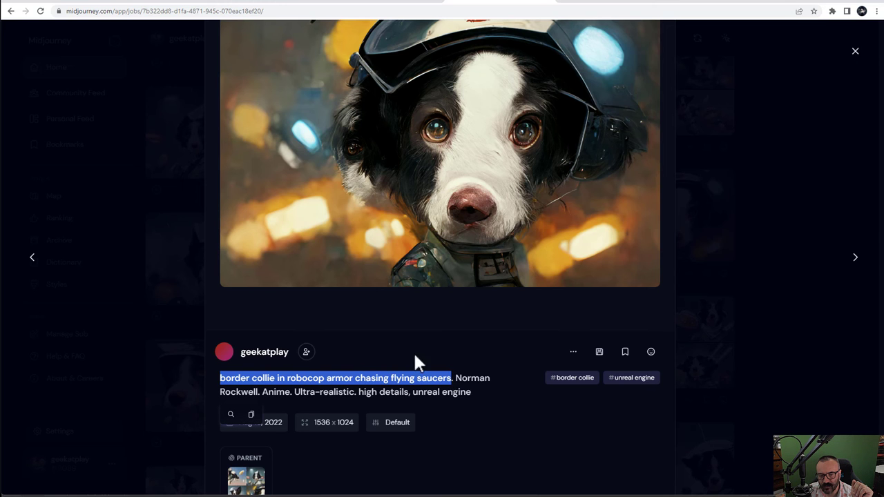
{"action": "scroll", "coordinate": [436, 263], "scroll_direction": "up", "scroll_amount": 1}
{"action": "scroll", "coordinate": [437, 263], "scroll_direction": "down", "scroll_amount": 1}
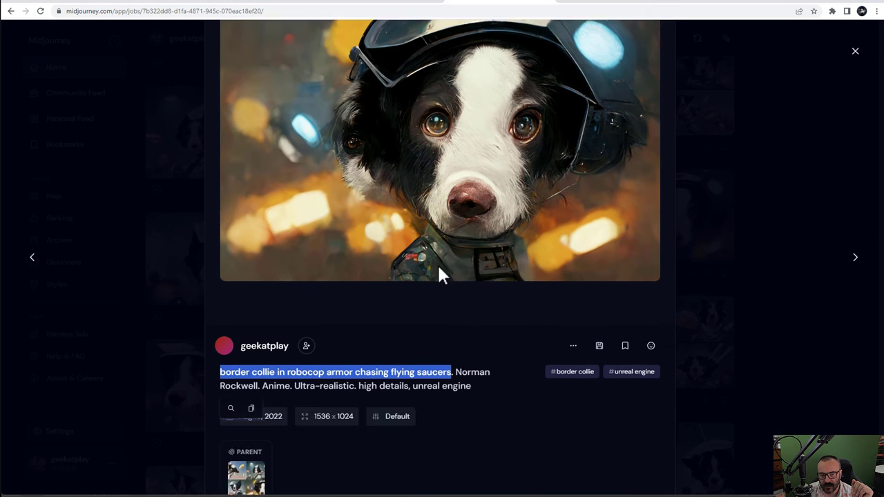
{"action": "scroll", "coordinate": [438, 268], "scroll_direction": "up", "scroll_amount": 1}
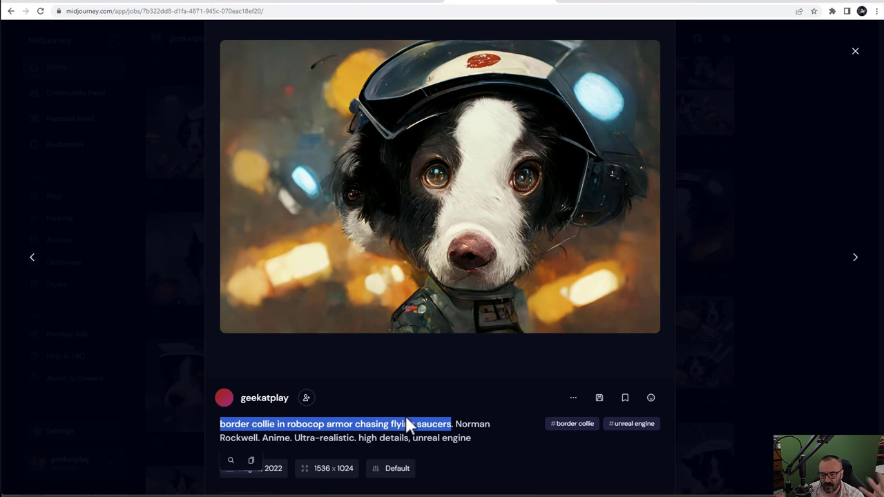
Step: Highlight the action phrase "chasing flying saucers" in the prompt, then clear the highlight
{"action": "left_click", "coordinate": [381, 424]}
{"action": "left_click_drag", "start_coordinate": [448, 424], "coordinate": [356, 425]}
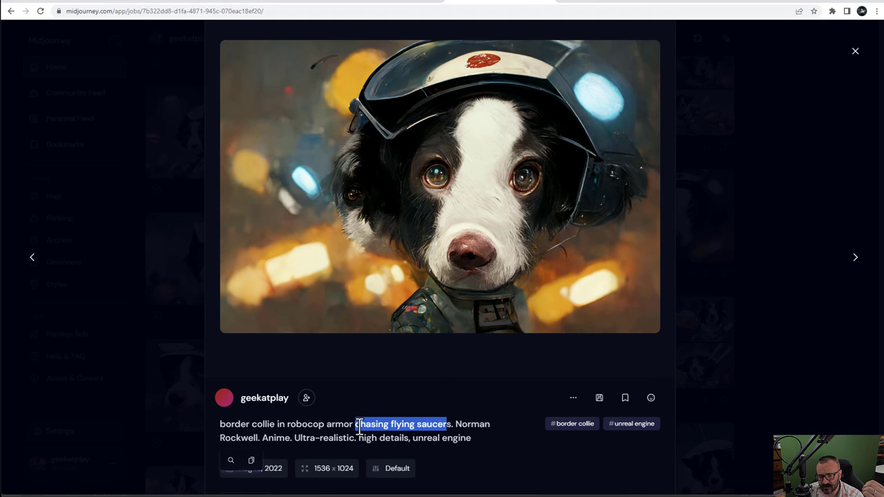
{"action": "left_click", "coordinate": [443, 423]}
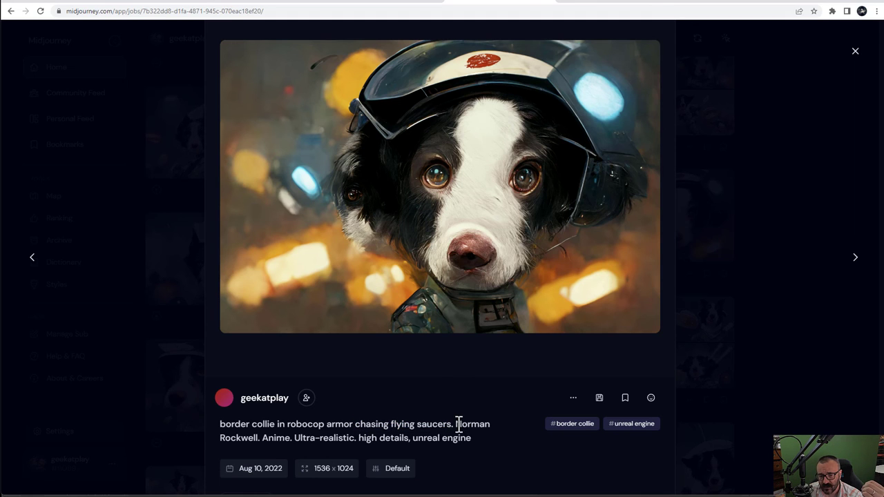
Step: Highlight the style terms "Norman Rockwell", "Anime" and "Ultra-realistic. high details, unreal engine" one after another, and close the image
{"action": "left_click_drag", "start_coordinate": [459, 424], "coordinate": [257, 439]}
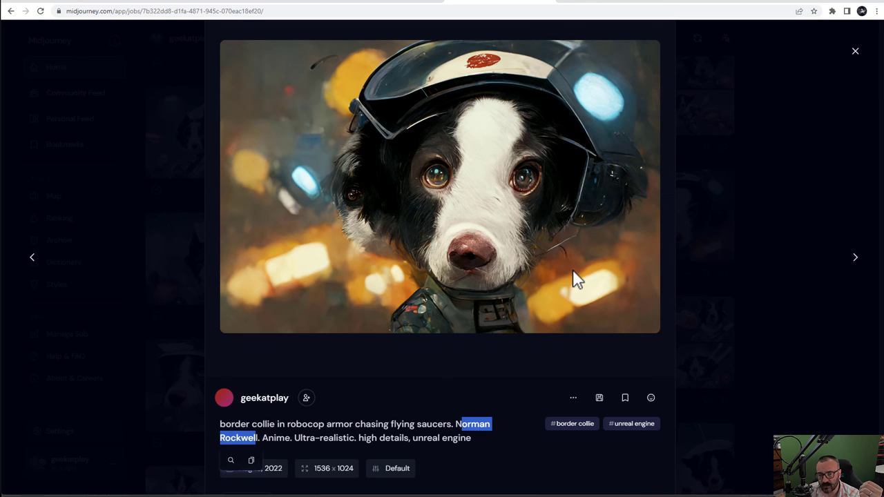
{"action": "double_click", "coordinate": [288, 437]}
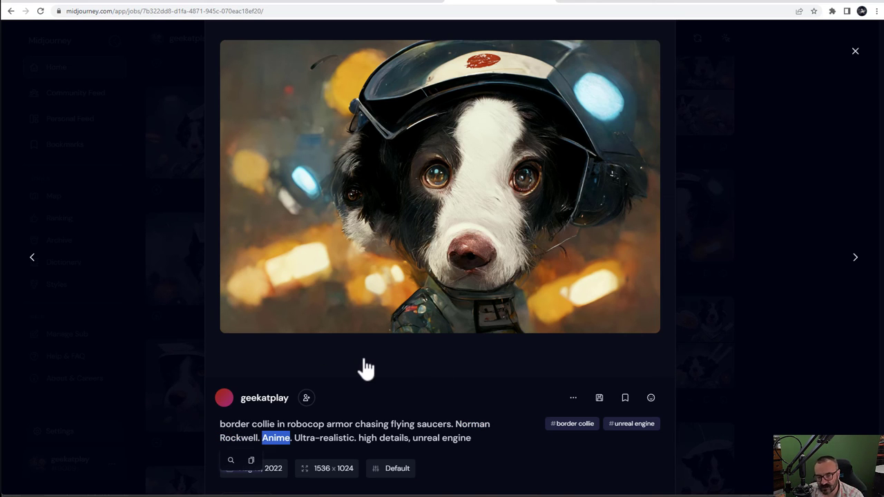
{"action": "left_click_drag", "start_coordinate": [299, 440], "coordinate": [487, 442]}
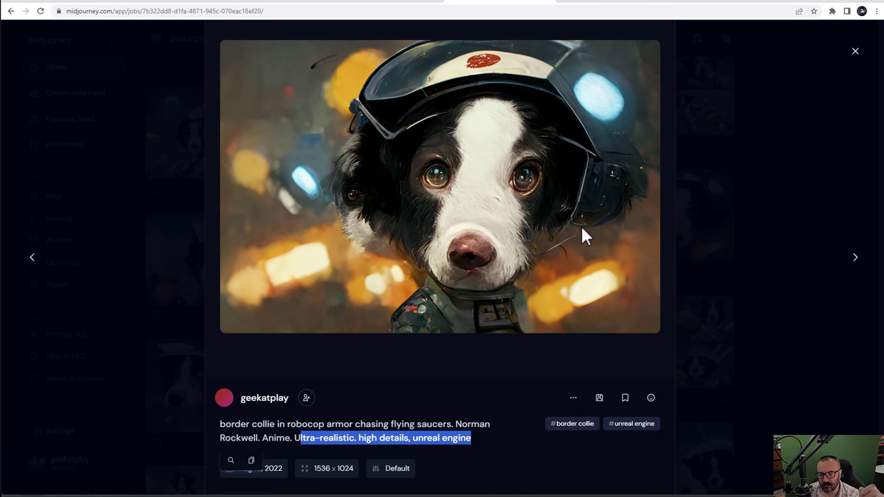
{"action": "left_click", "coordinate": [789, 223]}
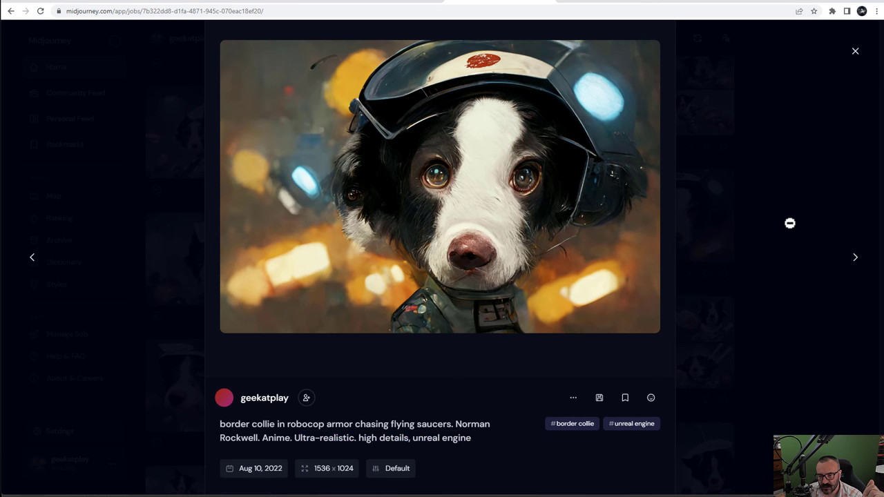
Step: Open the border collie in bulky armor with a glowing red shoulder light, and close the image
{"action": "scroll", "coordinate": [755, 250], "scroll_direction": "down", "scroll_amount": 2}
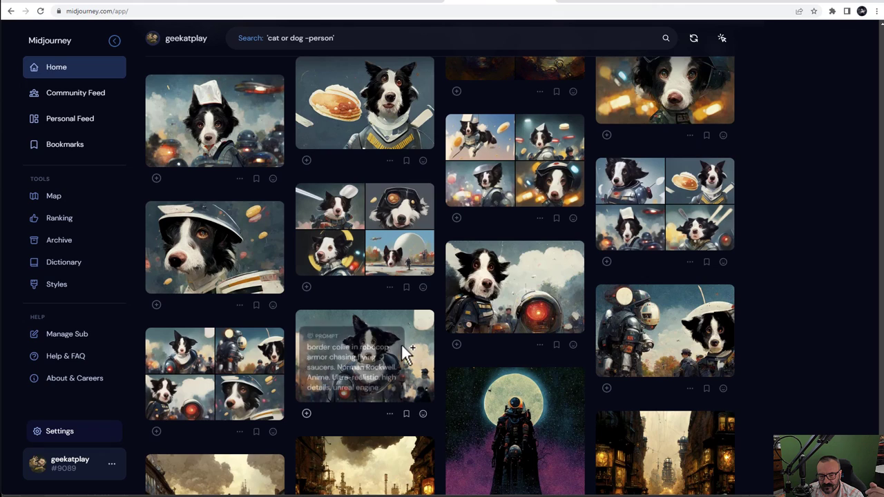
{"action": "triple_click", "coordinate": [405, 354]}
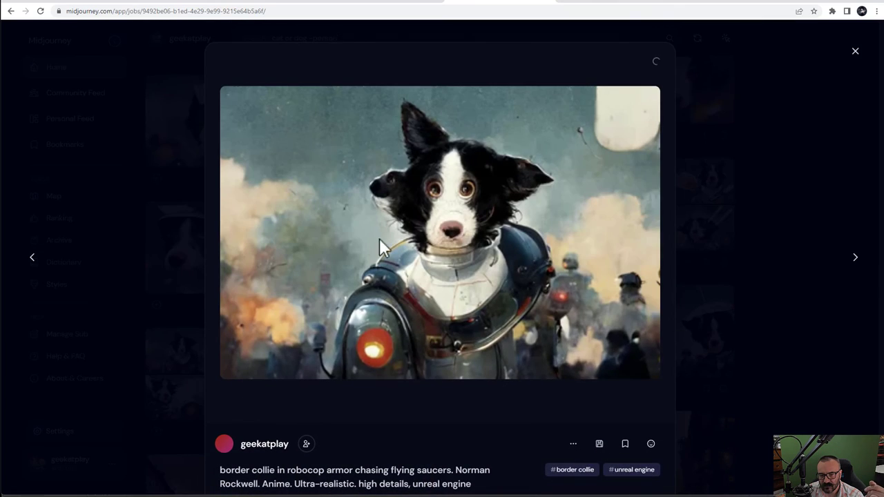
{"action": "left_click", "coordinate": [771, 279]}
Step: Open the tall spider web image with the golden spider and orange blossoms, and compare it with its prompt
{"action": "scroll", "coordinate": [714, 310], "scroll_direction": "down", "scroll_amount": 3}
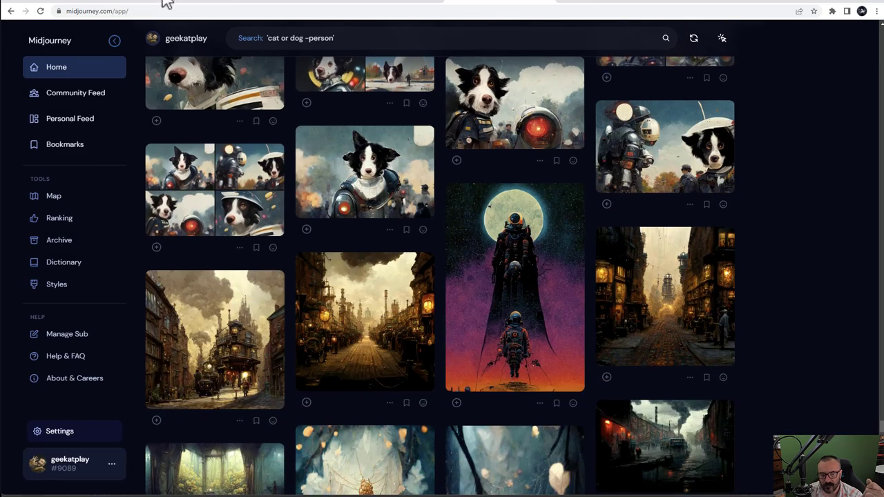
{"action": "left_click", "coordinate": [714, 310]}
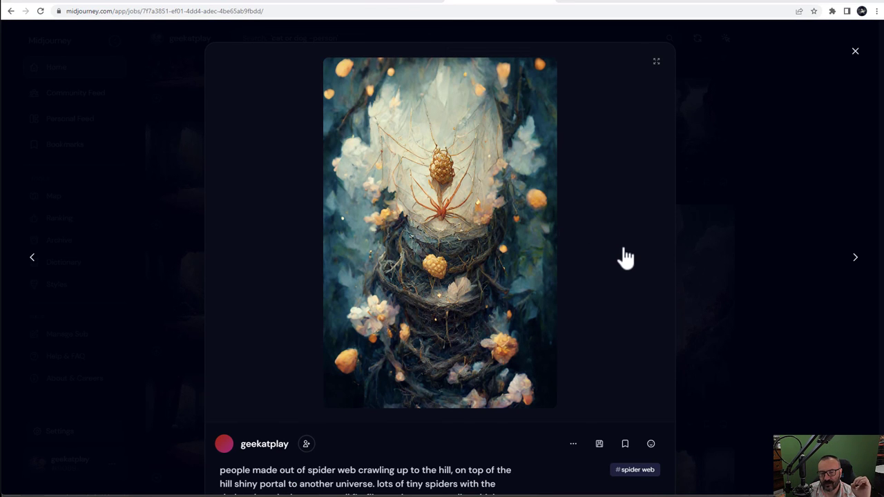
{"action": "scroll", "coordinate": [619, 259], "scroll_direction": "down", "scroll_amount": 2}
{"action": "scroll", "coordinate": [617, 258], "scroll_direction": "up", "scroll_amount": 1}
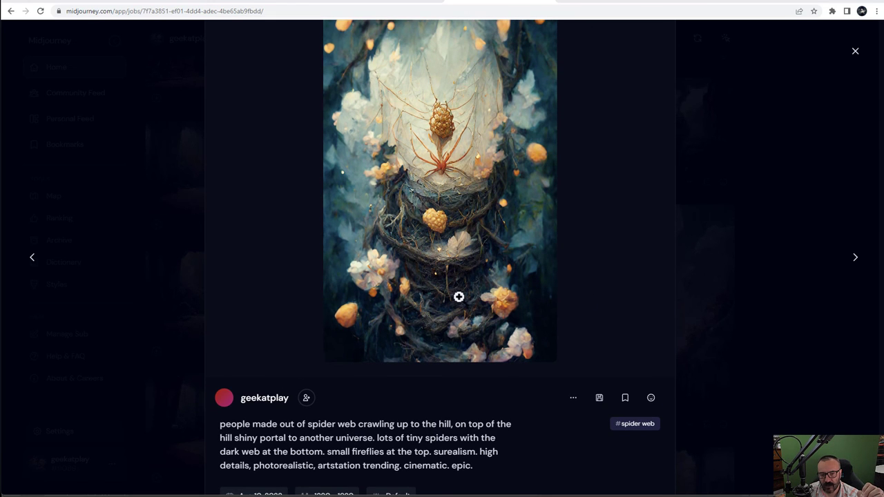
{"action": "scroll", "coordinate": [534, 308], "scroll_direction": "up", "scroll_amount": 1}
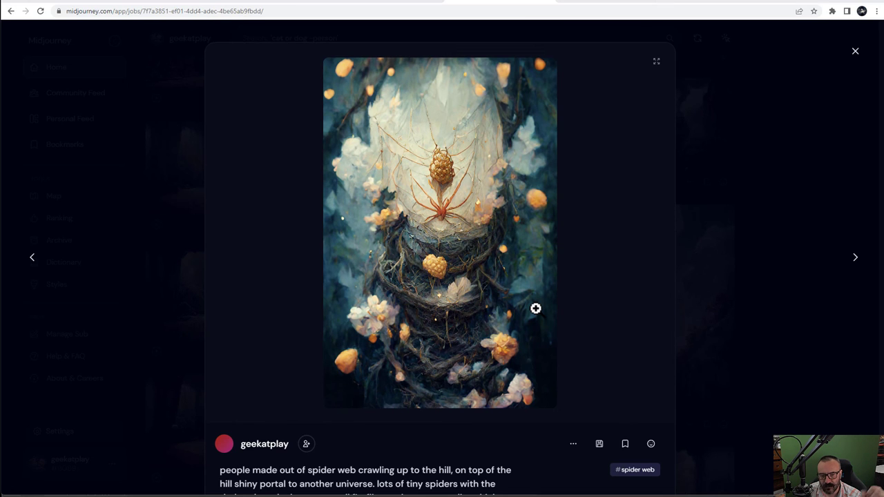
{"action": "scroll", "coordinate": [535, 308], "scroll_direction": "down", "scroll_amount": 1}
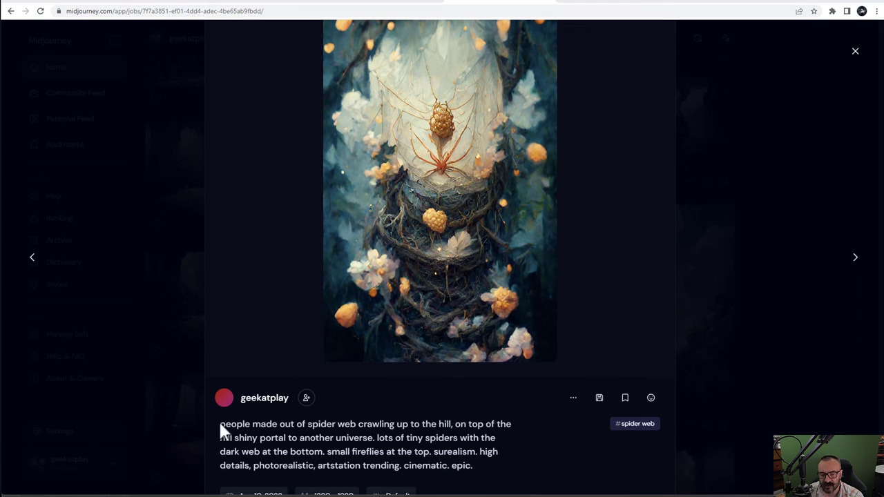
Step: Highlight the opening words "people made out of" in the spider web prompt, then clear the highlight
{"action": "left_click_drag", "start_coordinate": [220, 424], "coordinate": [281, 429]}
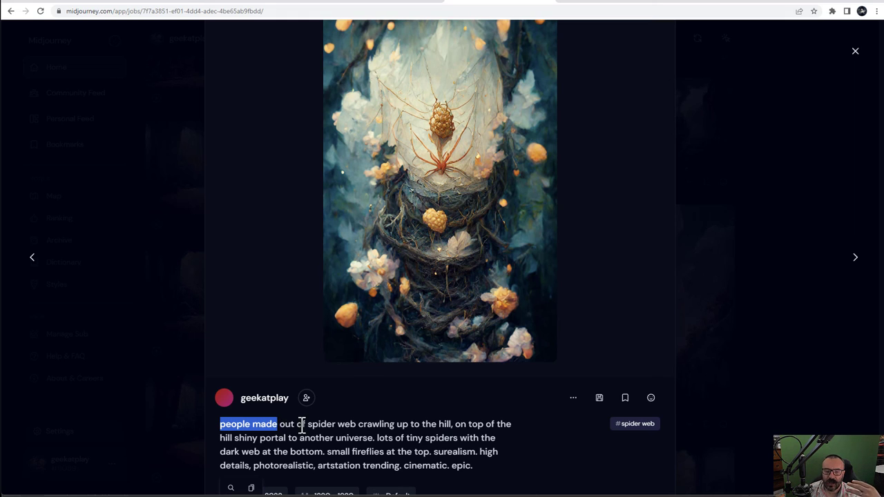
{"action": "left_click", "coordinate": [294, 428]}
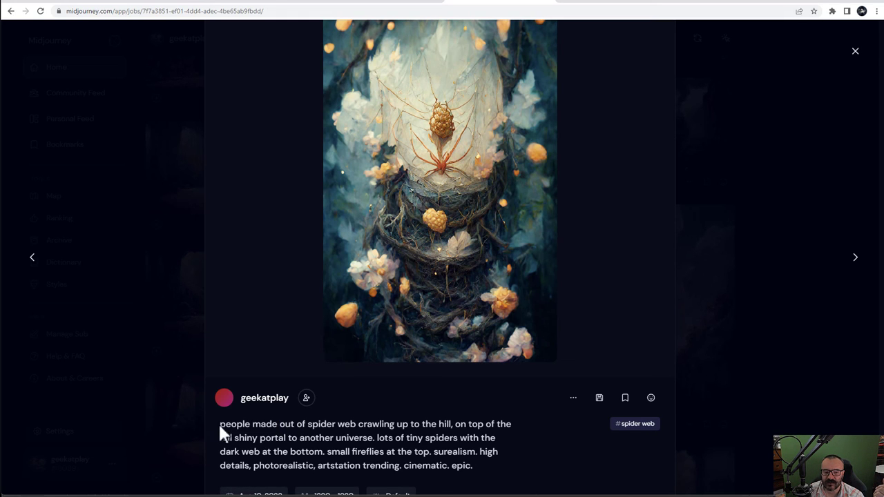
{"action": "left_click_drag", "start_coordinate": [220, 427], "coordinate": [310, 424]}
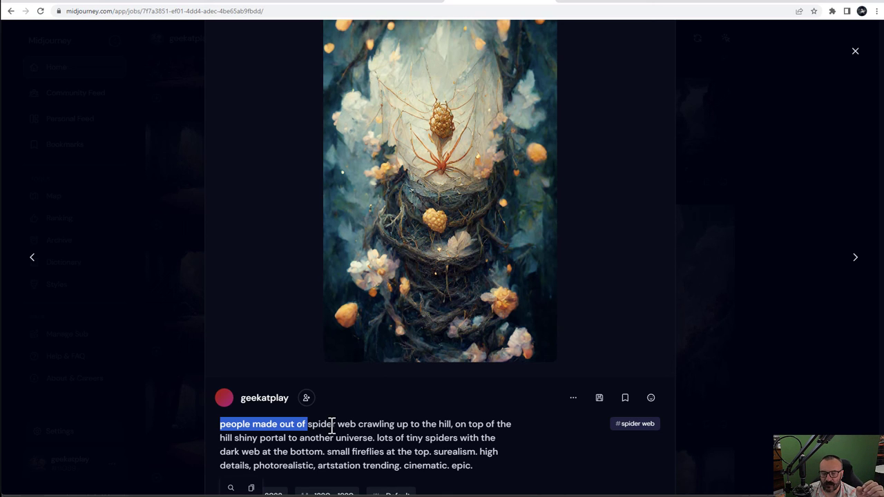
{"action": "left_click", "coordinate": [332, 424]}
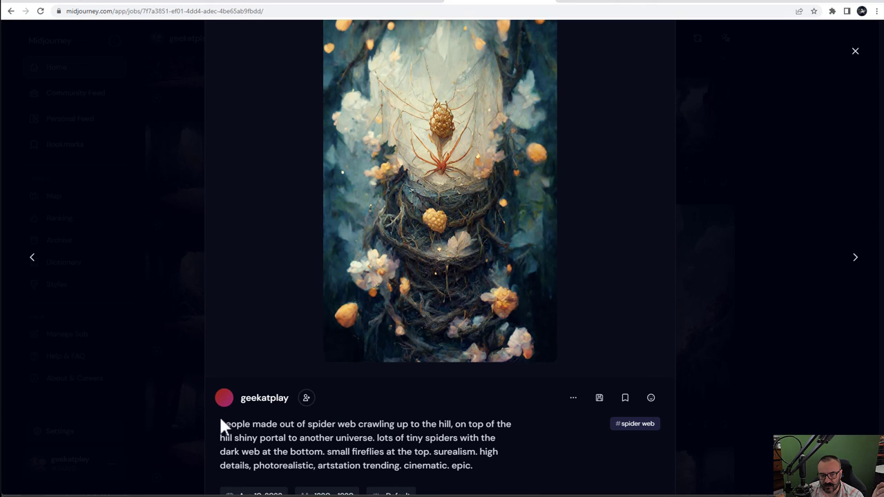
Step: Highlight the spider web prompt's first sentence, then the part about tiny spiders, dark web and small fireflies, and close the image
{"action": "left_click_drag", "start_coordinate": [219, 418], "coordinate": [373, 439]}
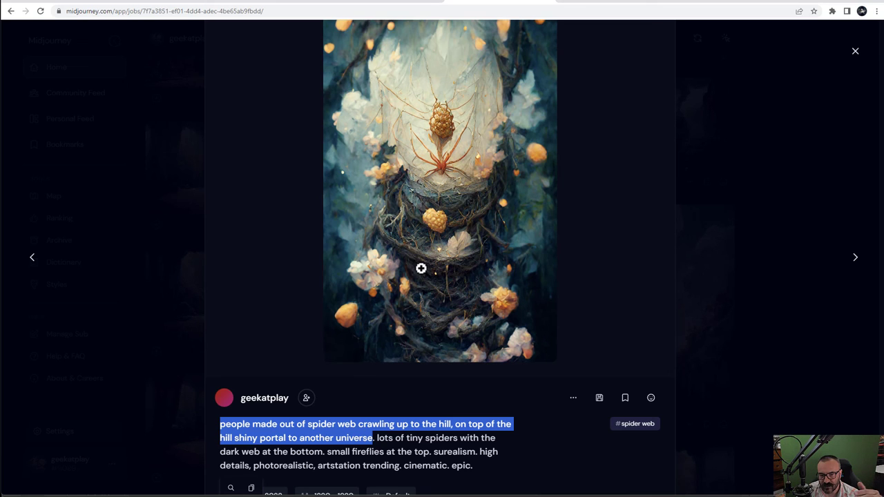
{"action": "left_click", "coordinate": [376, 439]}
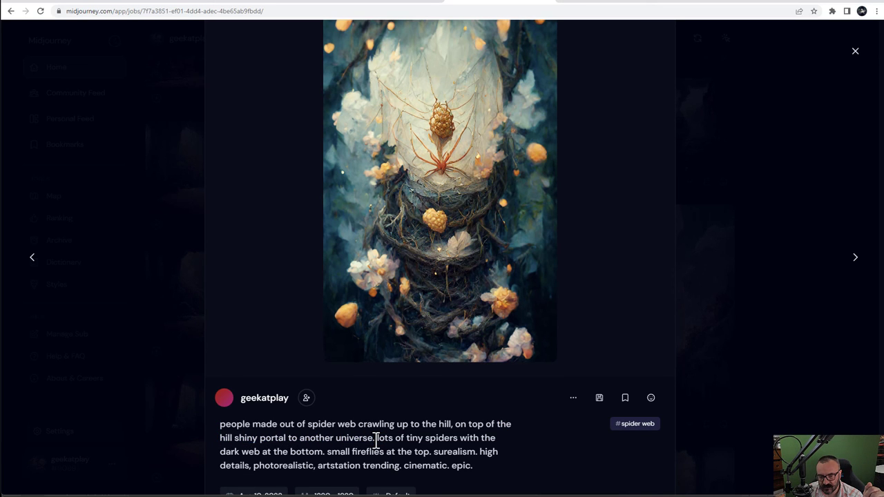
{"action": "left_click_drag", "start_coordinate": [376, 440], "coordinate": [453, 452]}
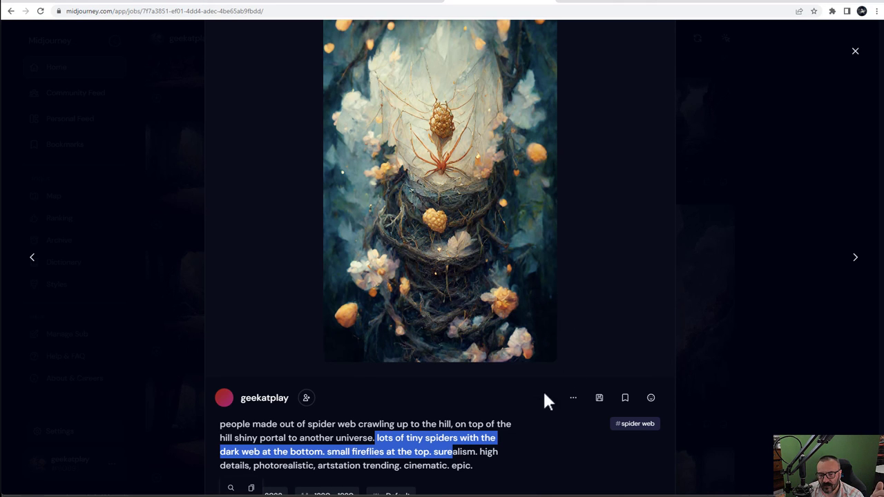
{"action": "left_click", "coordinate": [522, 425]}
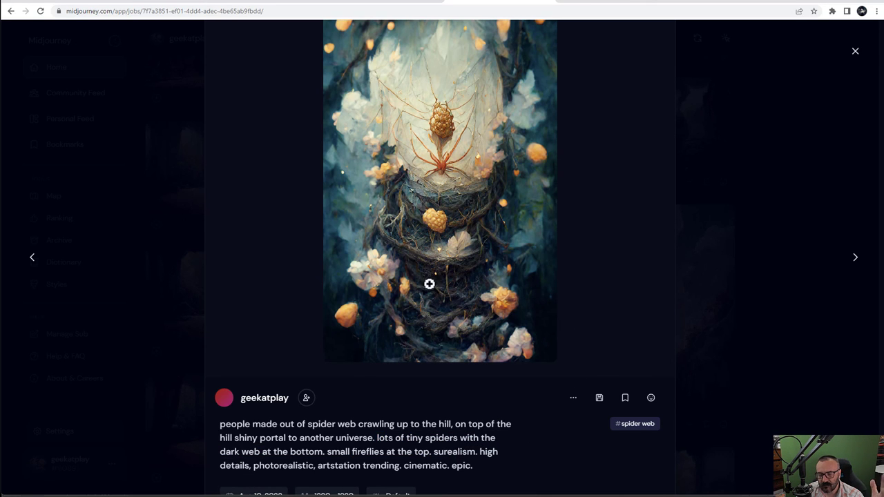
{"action": "scroll", "coordinate": [397, 404], "scroll_direction": "down", "scroll_amount": 2}
{"action": "left_click", "coordinate": [764, 249]}
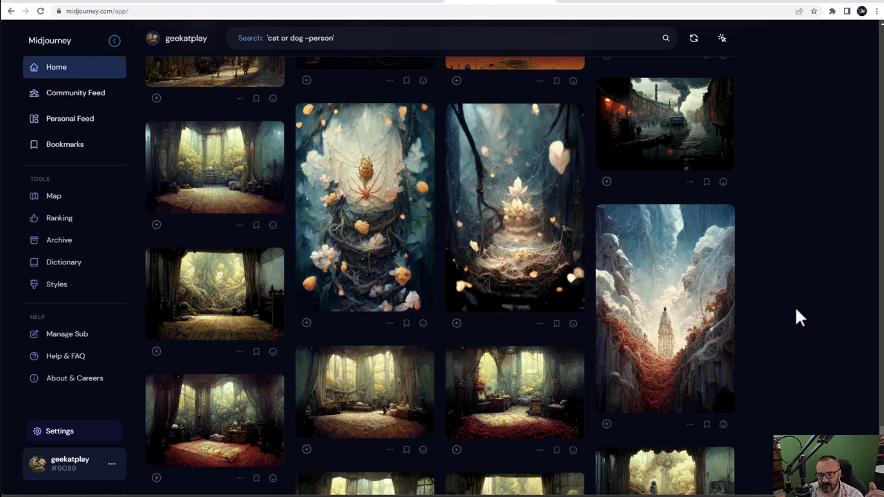
Step: Open the neighbouring spider web image with the glowing flower above a nest, view its prompt, and close it
{"action": "left_click", "coordinate": [517, 192]}
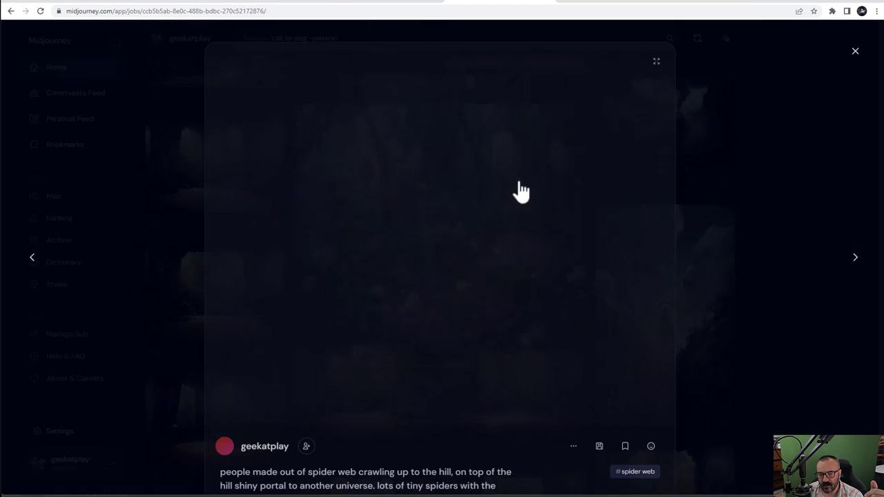
{"action": "scroll", "coordinate": [403, 365], "scroll_direction": "down", "scroll_amount": 2}
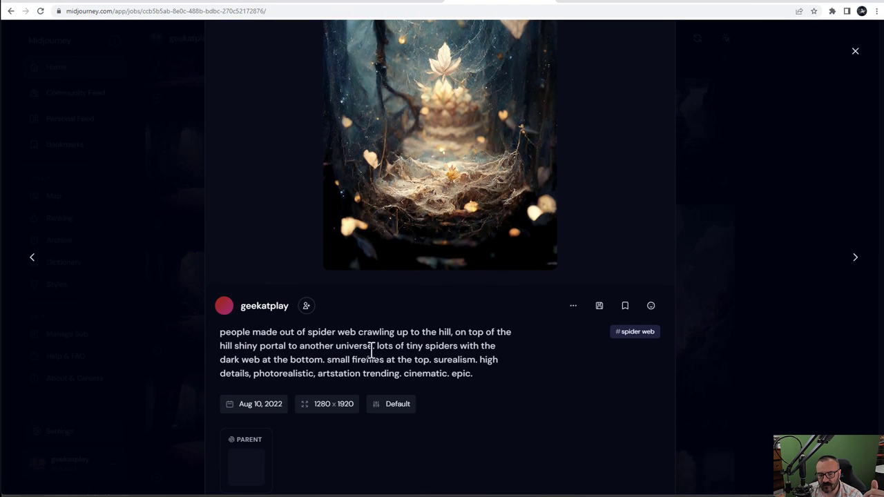
{"action": "scroll", "coordinate": [446, 361], "scroll_direction": "up", "scroll_amount": 1}
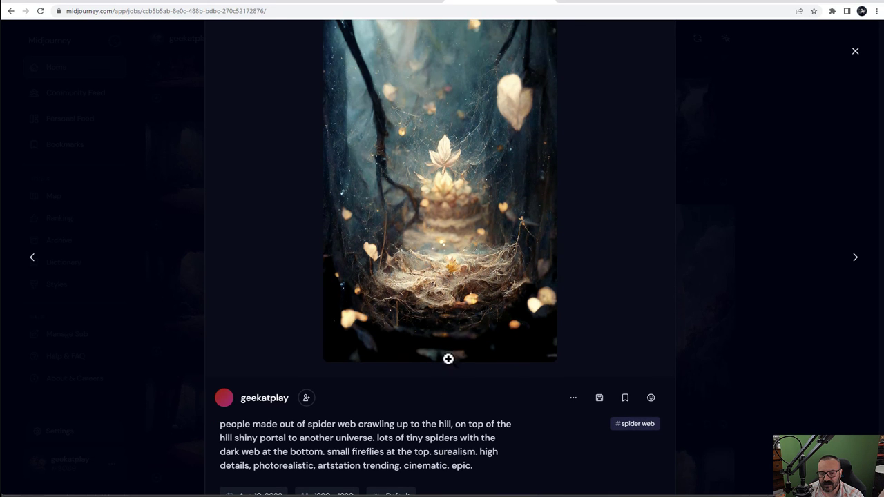
{"action": "left_click", "coordinate": [795, 355]}
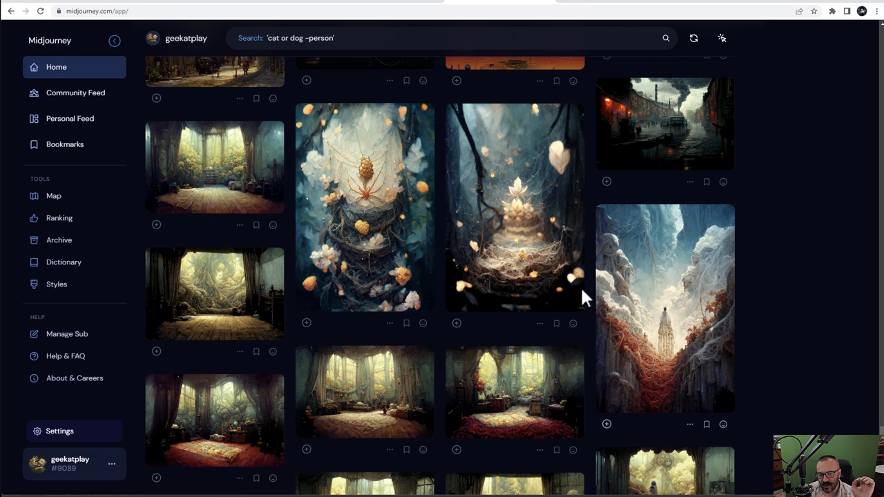
Step: Open the green curtained room with the pale patterned carpet and highlight its entire prompt
{"action": "left_click", "coordinate": [414, 379]}
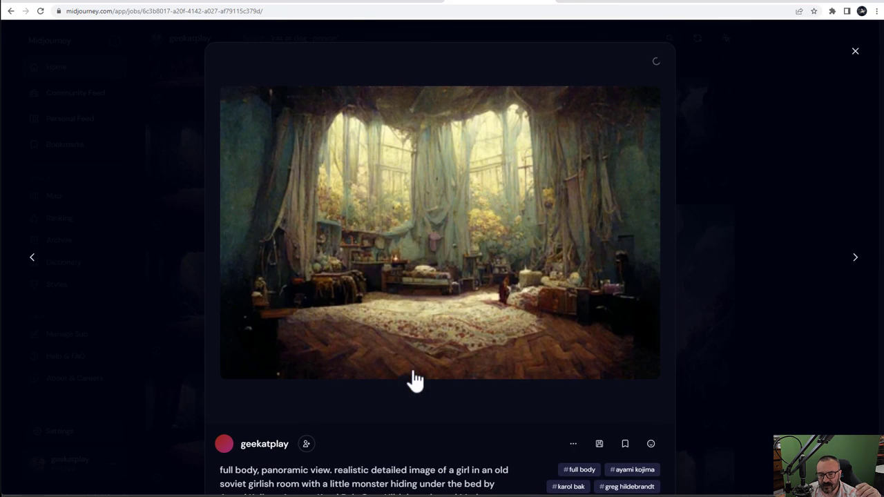
{"action": "scroll", "coordinate": [412, 282], "scroll_direction": "down", "scroll_amount": 1}
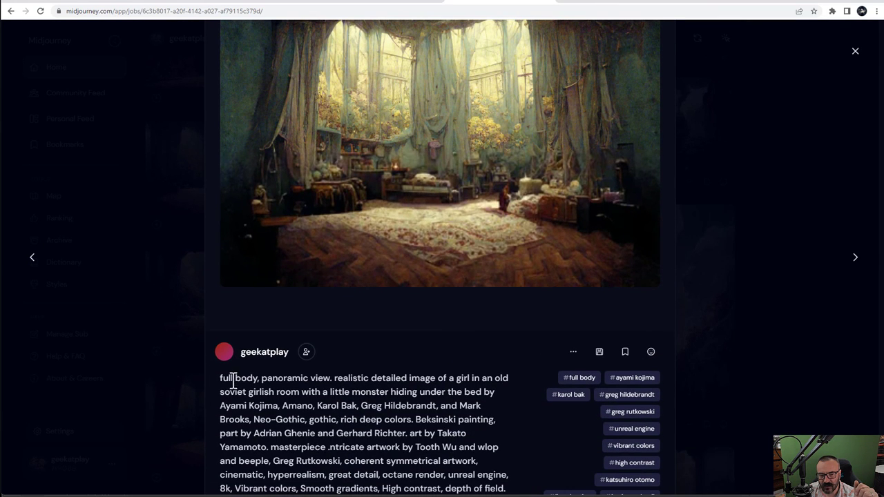
{"action": "scroll", "coordinate": [366, 373], "scroll_direction": "down", "scroll_amount": 1}
{"action": "scroll", "coordinate": [361, 357], "scroll_direction": "down", "scroll_amount": 1}
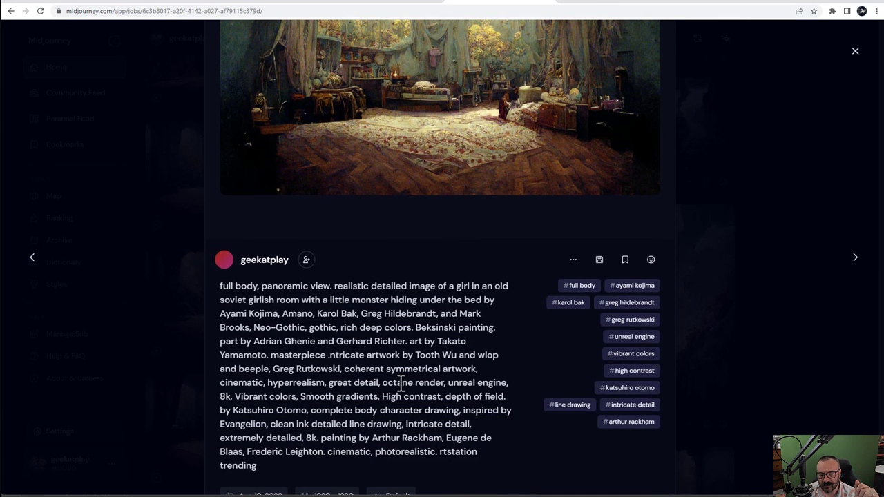
{"action": "left_click_drag", "start_coordinate": [304, 475], "coordinate": [208, 290]}
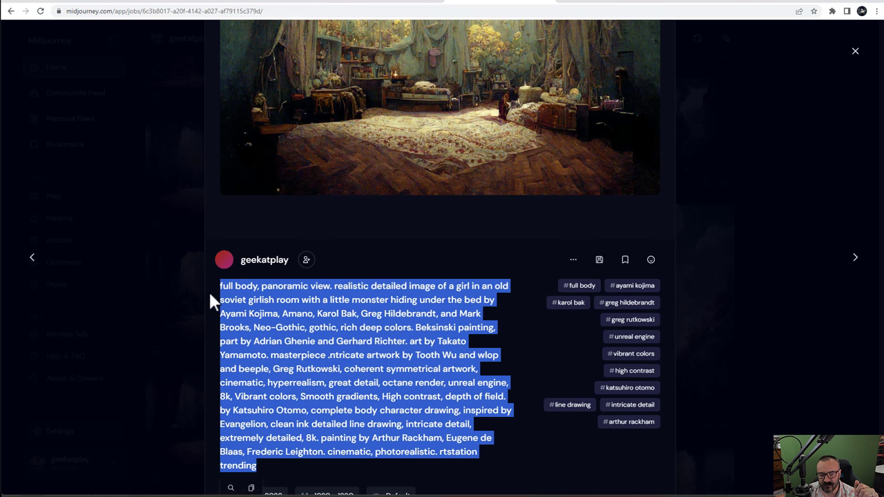
Step: Clear the highlight on the green curtained room's prompt, view the full image, and close it
{"action": "scroll", "coordinate": [401, 380], "scroll_direction": "up", "scroll_amount": 1}
{"action": "left_click", "coordinate": [402, 377]}
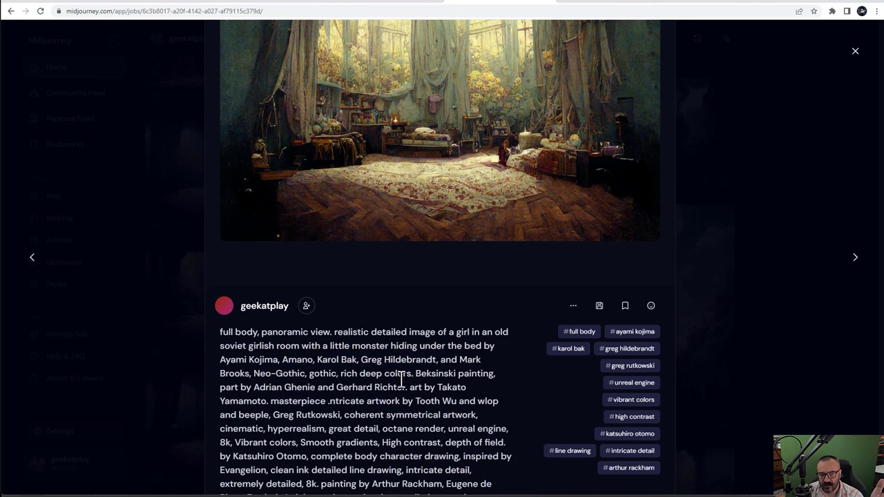
{"action": "scroll", "coordinate": [394, 369], "scroll_direction": "up", "scroll_amount": 2}
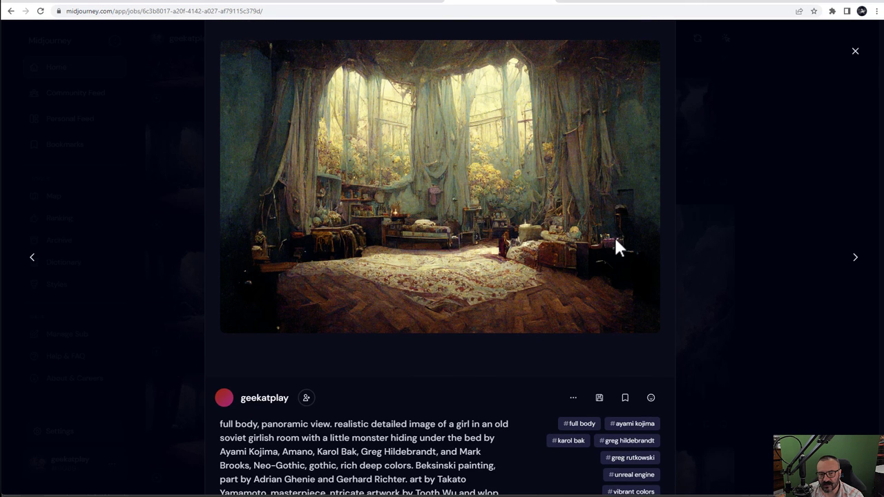
{"action": "left_click", "coordinate": [763, 235]}
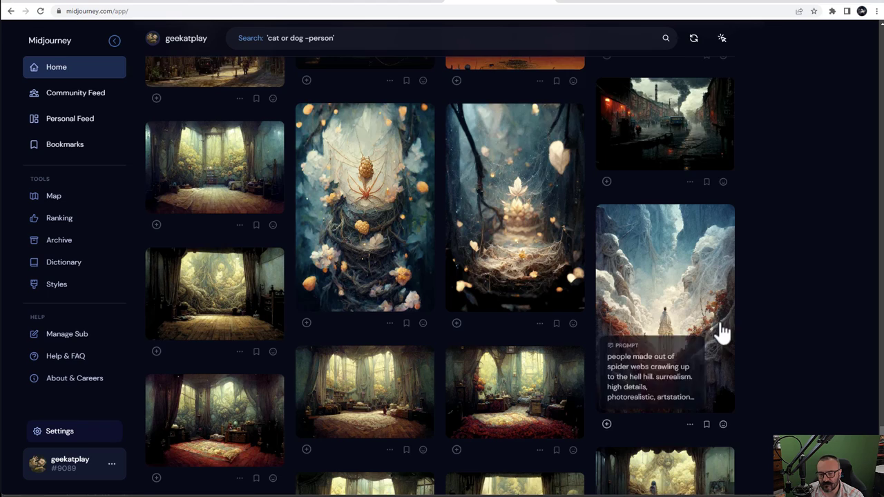
Step: Find the city skyline with black spires over pink haze further down the gallery and open it to view its prompt
{"action": "scroll", "coordinate": [752, 325], "scroll_direction": "down", "scroll_amount": 2}
{"action": "scroll", "coordinate": [756, 326], "scroll_direction": "down", "scroll_amount": 5}
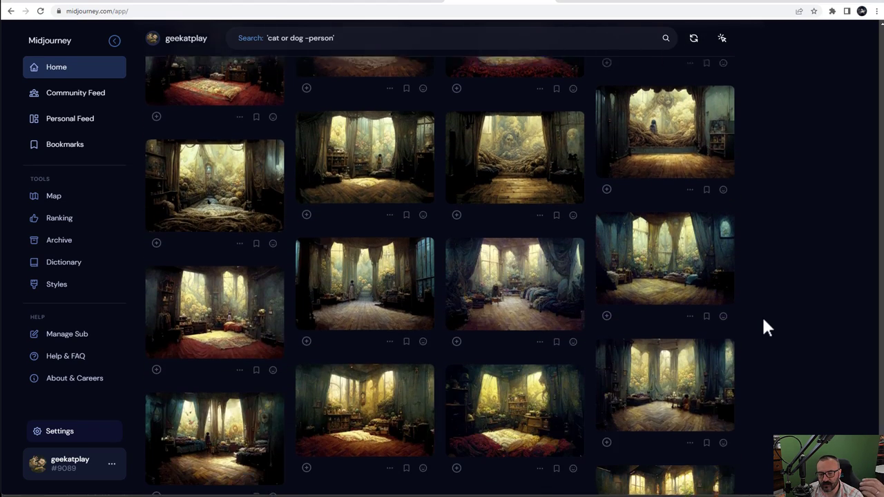
{"action": "scroll", "coordinate": [763, 321], "scroll_direction": "down", "scroll_amount": 10}
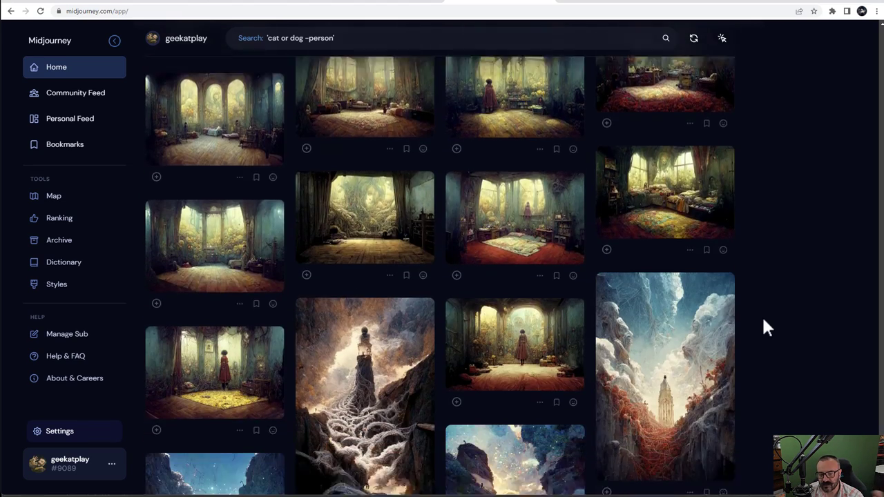
{"action": "scroll", "coordinate": [761, 314], "scroll_direction": "down", "scroll_amount": 10}
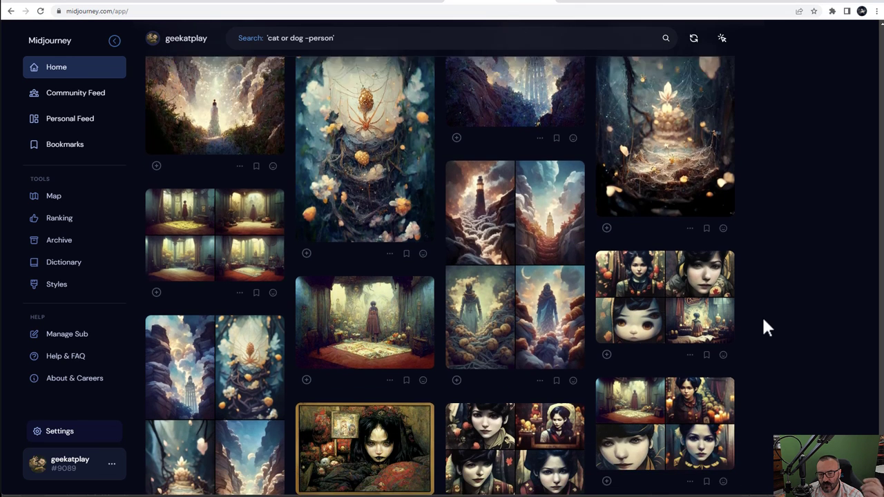
{"action": "scroll", "coordinate": [667, 230], "scroll_direction": "down", "scroll_amount": 10}
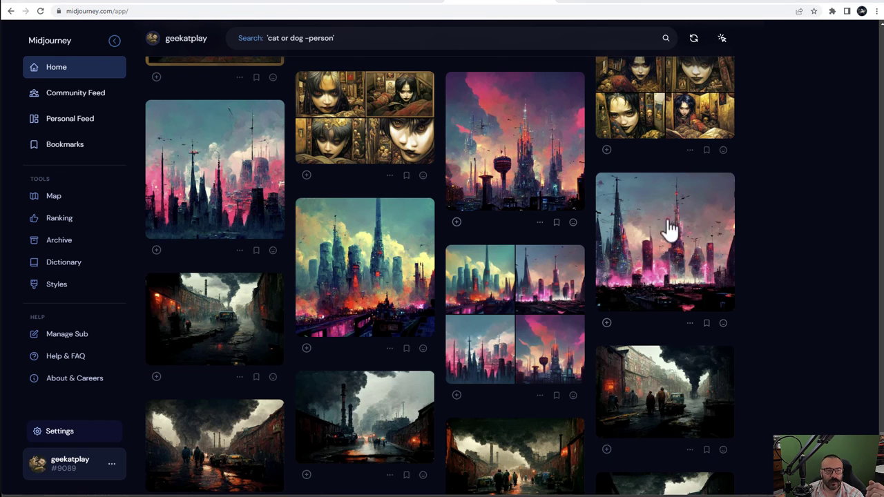
{"action": "left_click", "coordinate": [241, 181]}
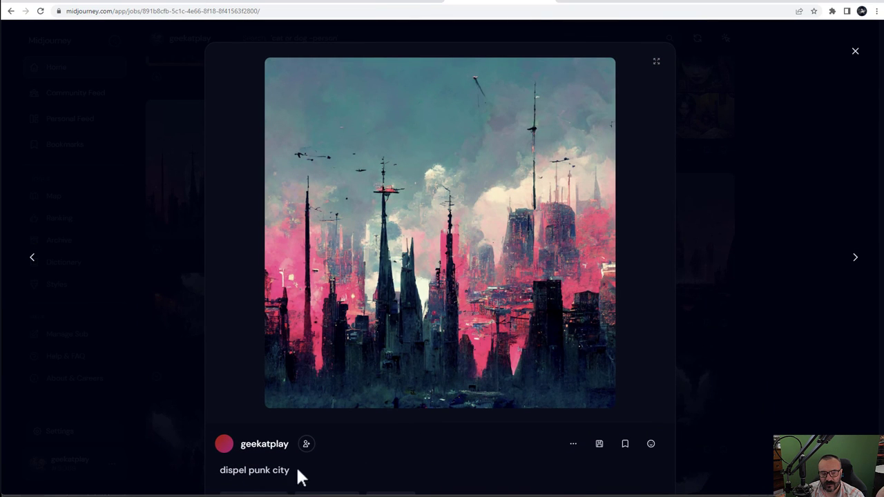
{"action": "scroll", "coordinate": [446, 400], "scroll_direction": "down", "scroll_amount": 2}
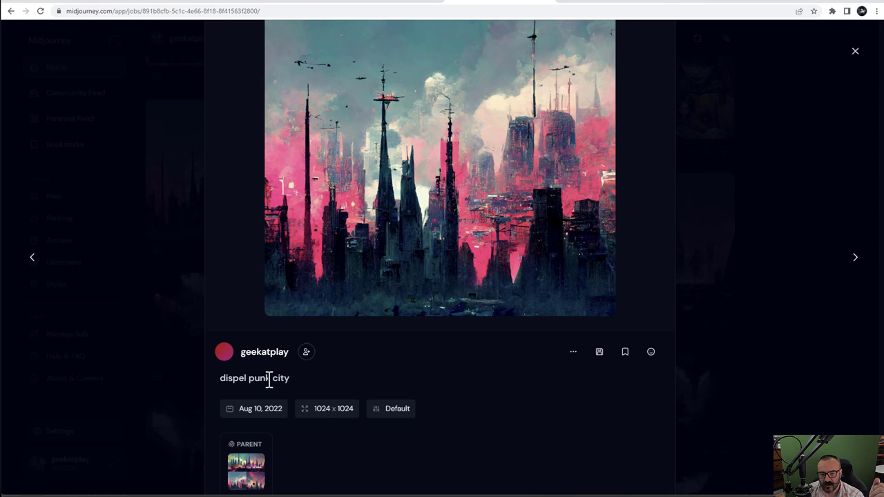
Step: Highlight "dispel punk" in the city prompt, then the words "dispel" and "punk" separately, and close the image
{"action": "left_click_drag", "start_coordinate": [271, 379], "coordinate": [216, 393]}
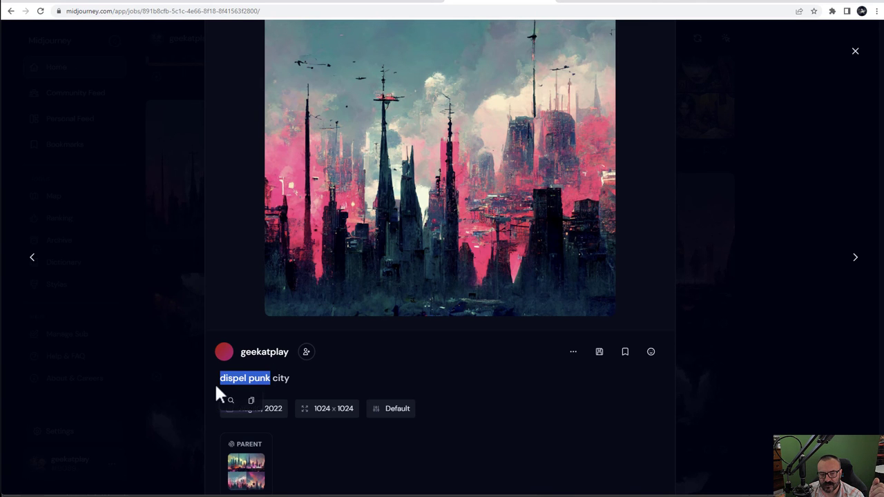
{"action": "left_click", "coordinate": [425, 389]}
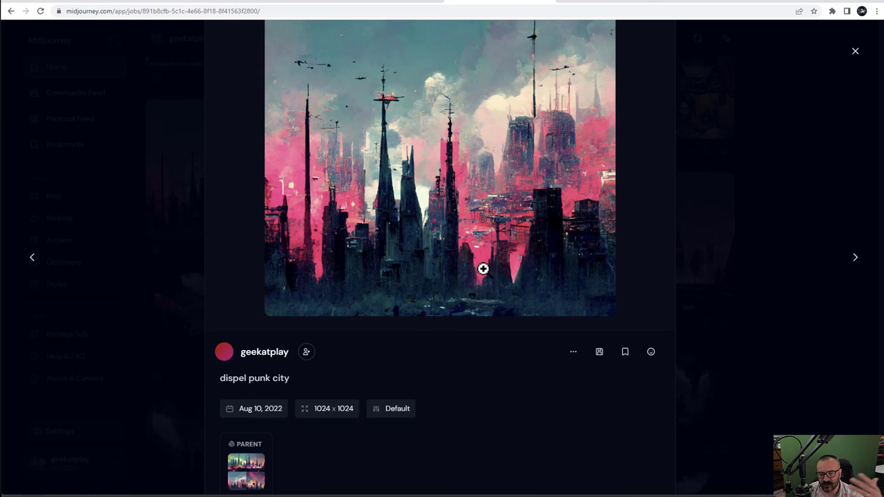
{"action": "double_click", "coordinate": [230, 377]}
{"action": "double_click", "coordinate": [259, 377]}
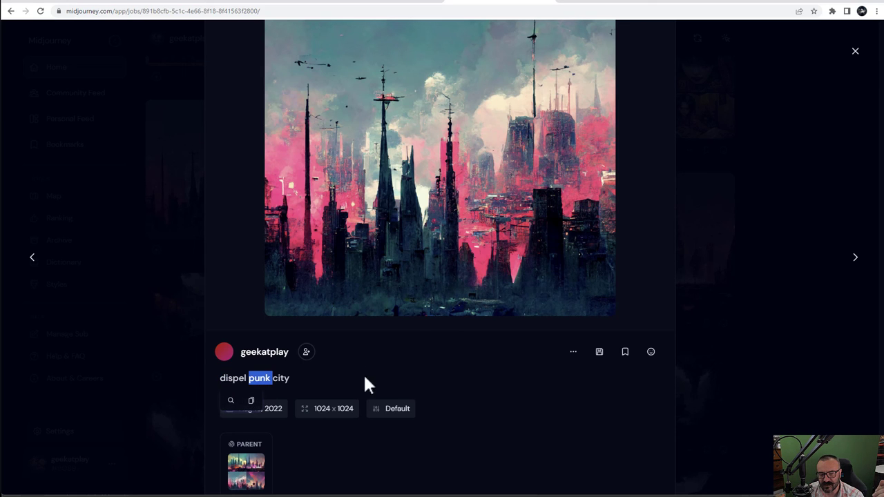
{"action": "left_click", "coordinate": [759, 298]}
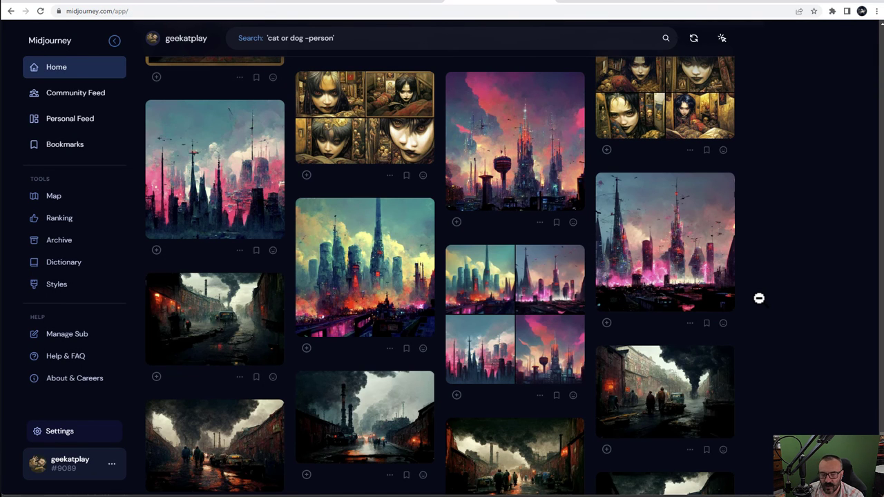
Step: Open the dark smoky street with figures walking between red brick walls and bring its prompt into view
{"action": "scroll", "coordinate": [767, 281], "scroll_direction": "down", "scroll_amount": 1}
{"action": "scroll", "coordinate": [767, 283], "scroll_direction": "down", "scroll_amount": 1}
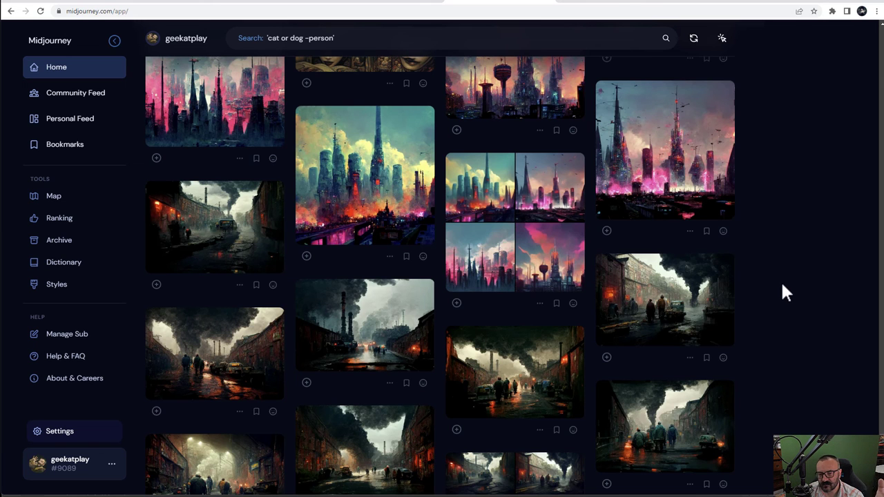
{"action": "scroll", "coordinate": [782, 285], "scroll_direction": "down", "scroll_amount": 1}
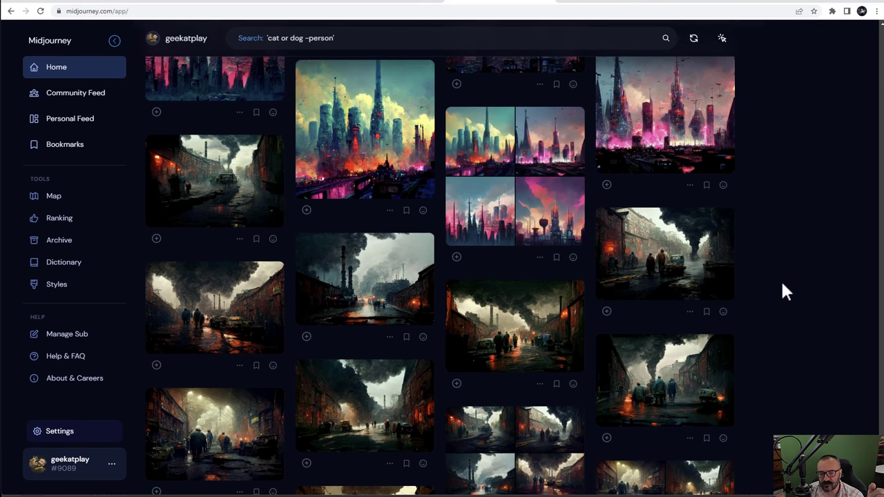
{"action": "left_click", "coordinate": [571, 321]}
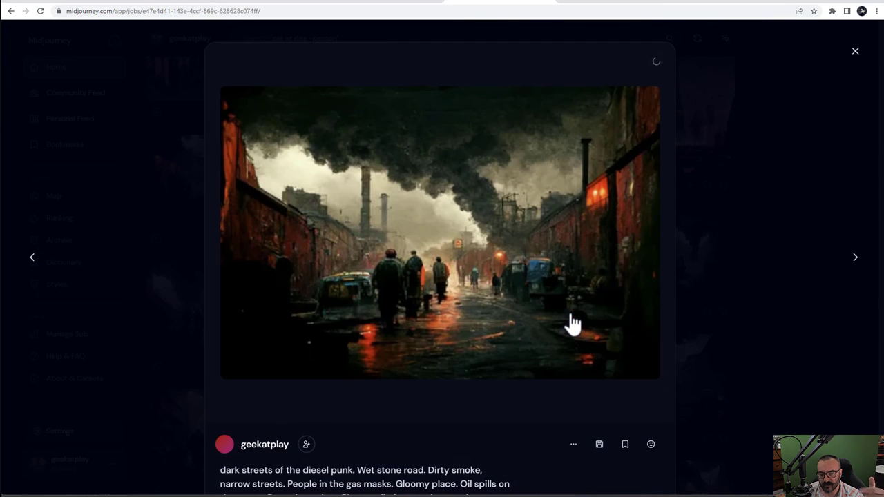
{"action": "scroll", "coordinate": [434, 325], "scroll_direction": "down", "scroll_amount": 3}
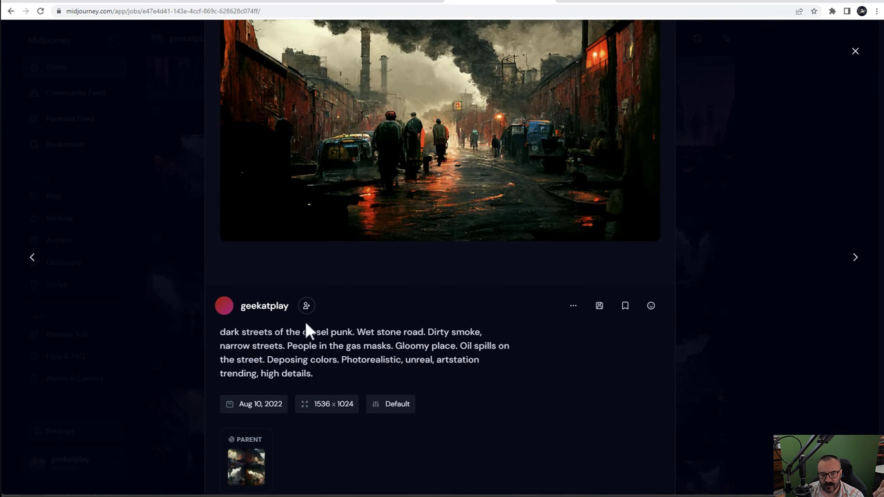
{"action": "scroll", "coordinate": [428, 207], "scroll_direction": "up", "scroll_amount": 1}
Step: Highlight the diesel punk prompt's phrases one by one, from "dark streets of the" and "Wet stone road" to "Oil spills on the street"
{"action": "left_click_drag", "start_coordinate": [212, 381], "coordinate": [301, 378]}
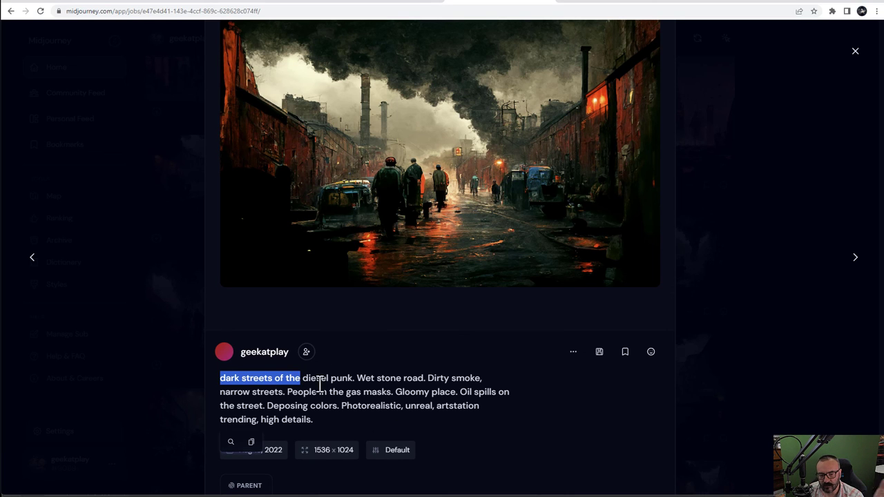
{"action": "left_click_drag", "start_coordinate": [364, 378], "coordinate": [424, 378]}
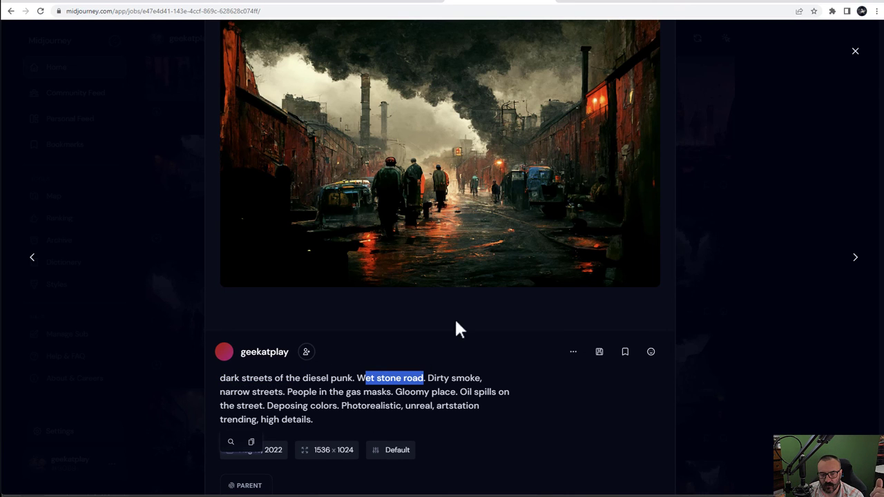
{"action": "left_click", "coordinate": [442, 377]}
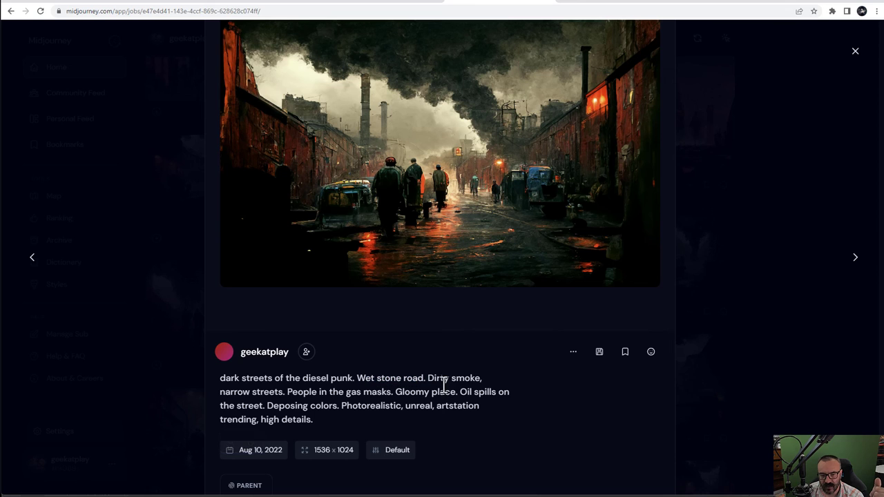
{"action": "left_click_drag", "start_coordinate": [287, 392], "coordinate": [396, 364]}
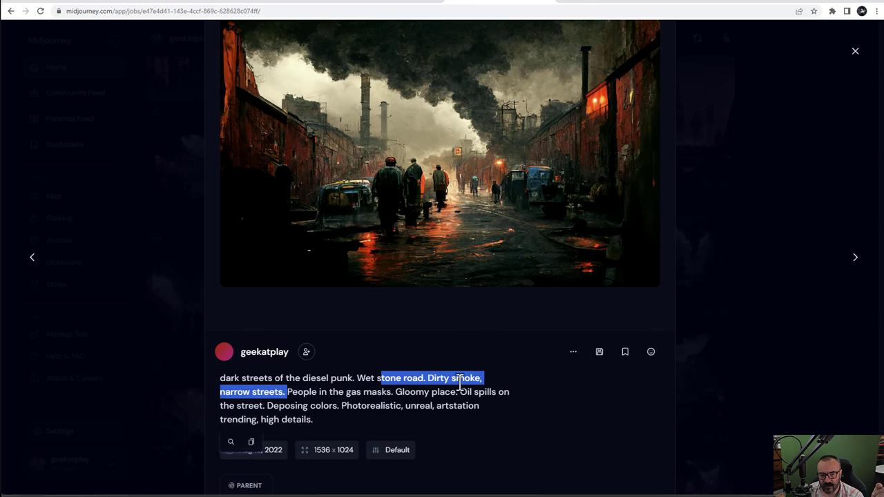
{"action": "left_click", "coordinate": [438, 391]}
{"action": "left_click_drag", "start_coordinate": [468, 391], "coordinate": [265, 407]}
{"action": "left_click", "coordinate": [412, 403]}
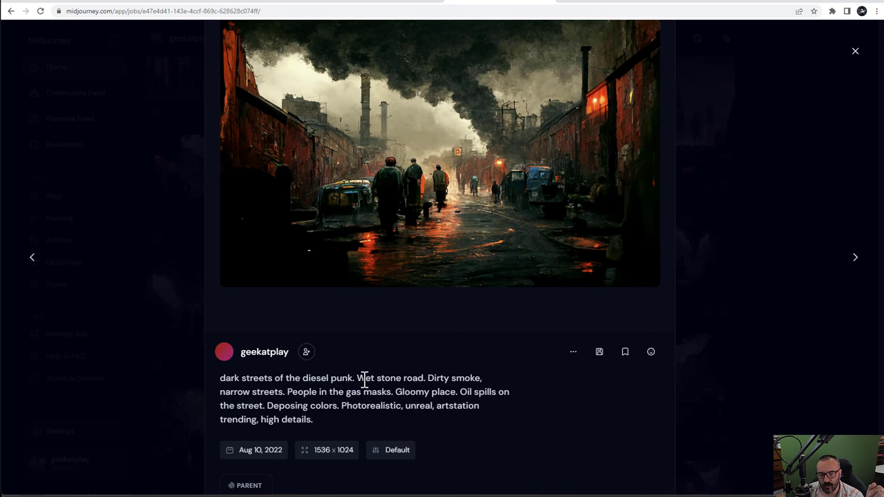
Step: Highlight "Wet stone road" again, then the start of "People in the gas masks", and return to the gallery
{"action": "left_click_drag", "start_coordinate": [365, 378], "coordinate": [428, 379]}
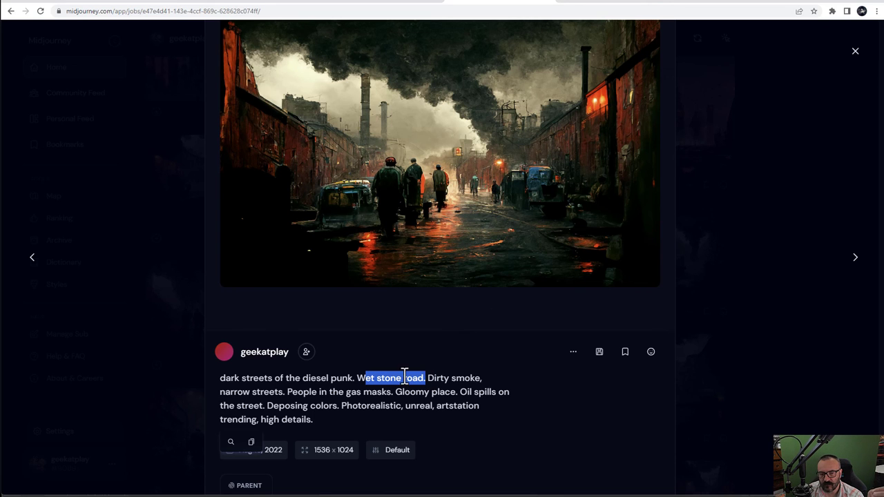
{"action": "left_click", "coordinate": [447, 377]}
{"action": "left_click_drag", "start_coordinate": [373, 378], "coordinate": [444, 377]}
{"action": "left_click_drag", "start_coordinate": [289, 391], "coordinate": [334, 392]}
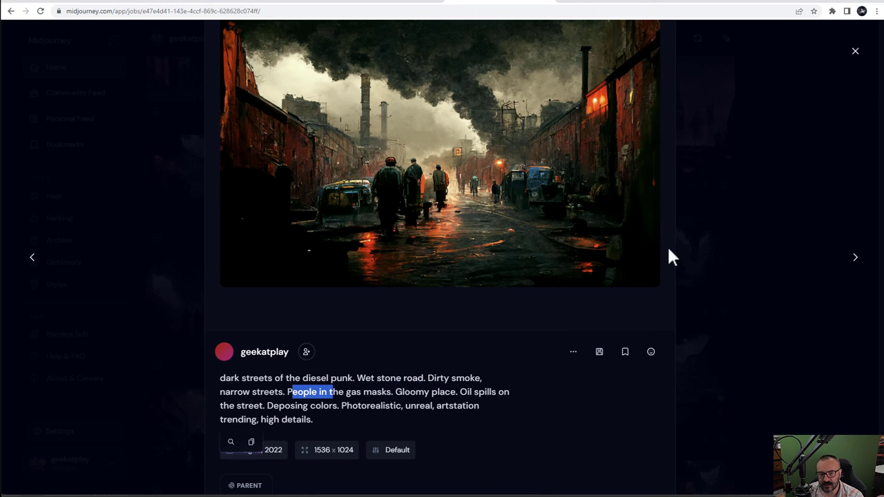
{"action": "left_click", "coordinate": [725, 288]}
{"action": "scroll", "coordinate": [531, 360], "scroll_direction": "down", "scroll_amount": 2}
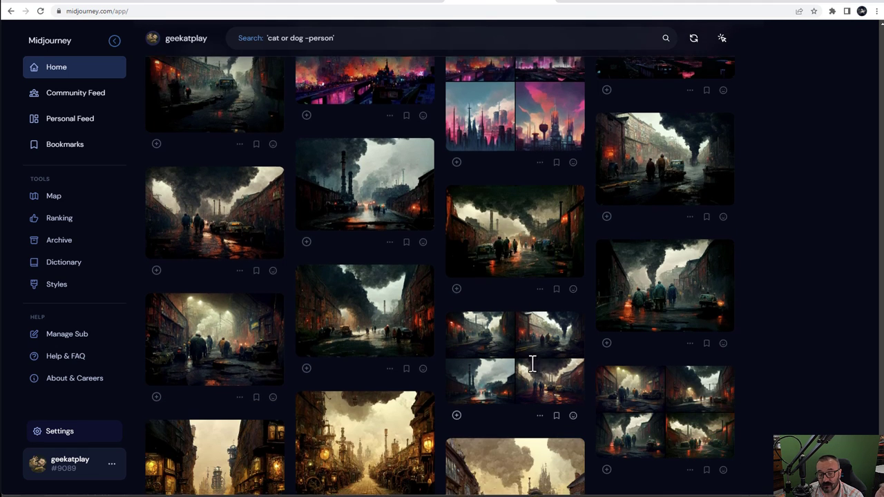
{"action": "scroll", "coordinate": [546, 318], "scroll_direction": "down", "scroll_amount": 5}
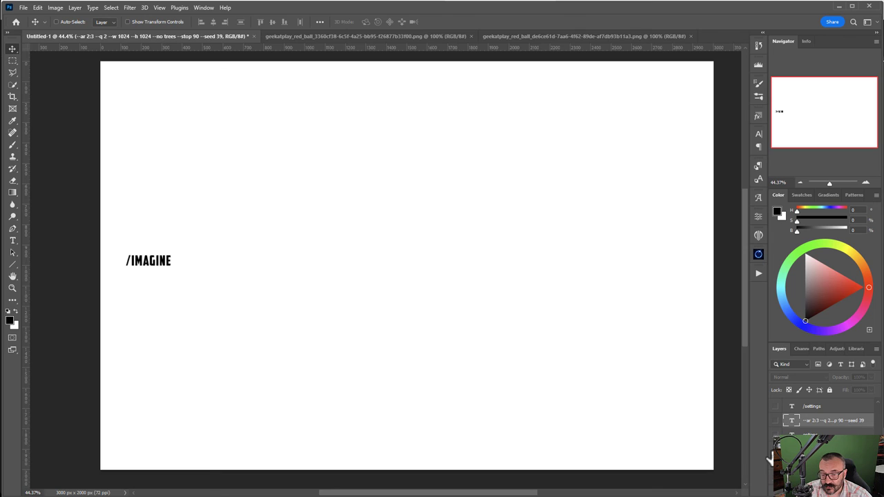
Step: Switch to the Photoshop prompt diagram and show the main subject, images references and weight text layers around /IMAGINE
{"action": "left_click", "coordinate": [766, 449]}
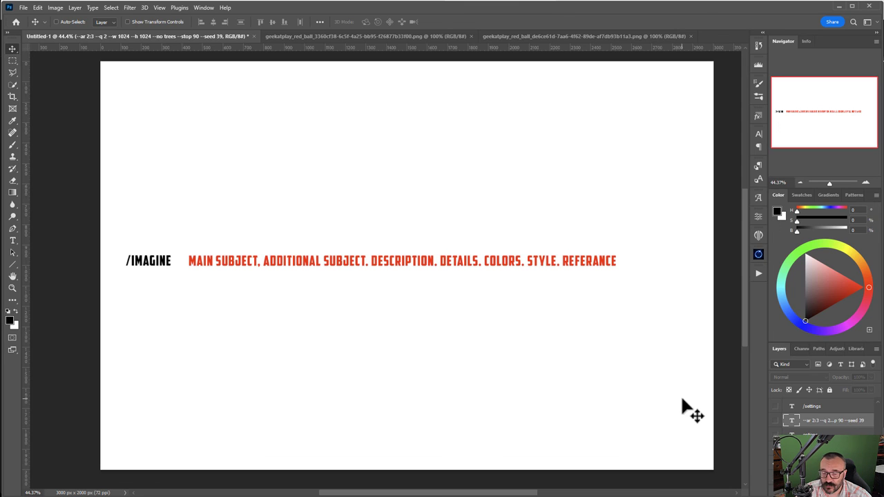
{"action": "scroll", "coordinate": [825, 417], "scroll_direction": "down", "scroll_amount": 3}
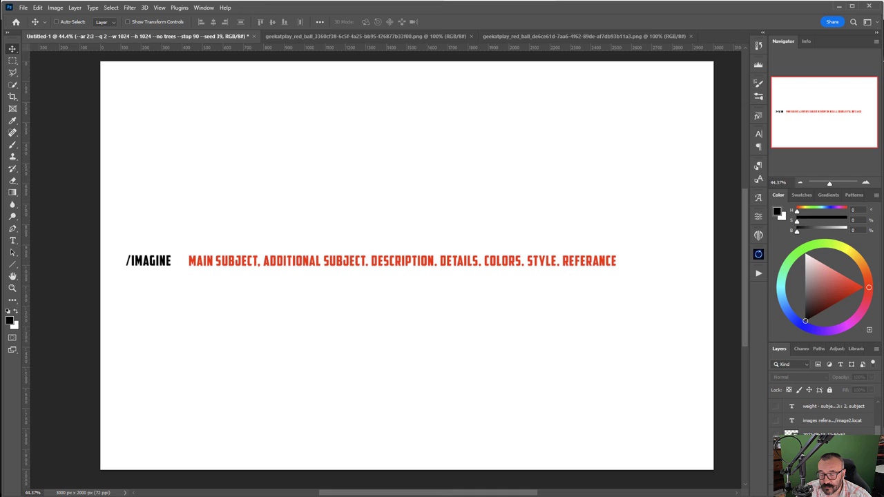
{"action": "left_click", "coordinate": [775, 420]}
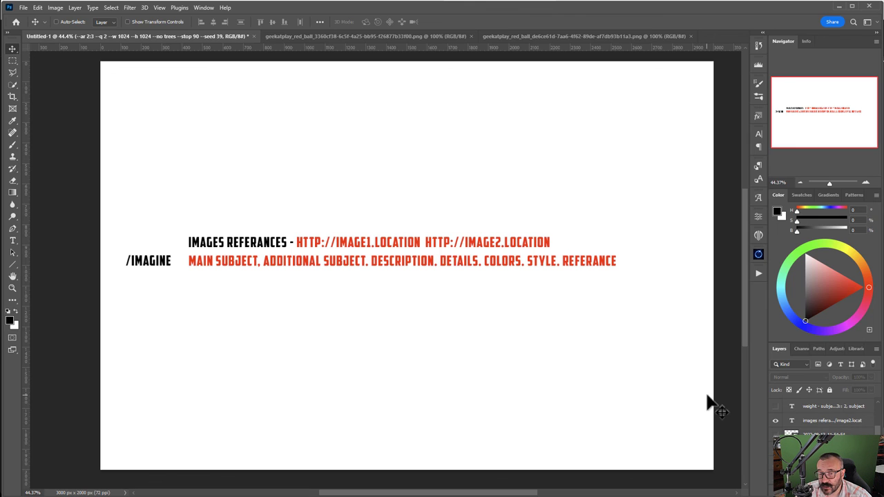
{"action": "left_click", "coordinate": [774, 406]}
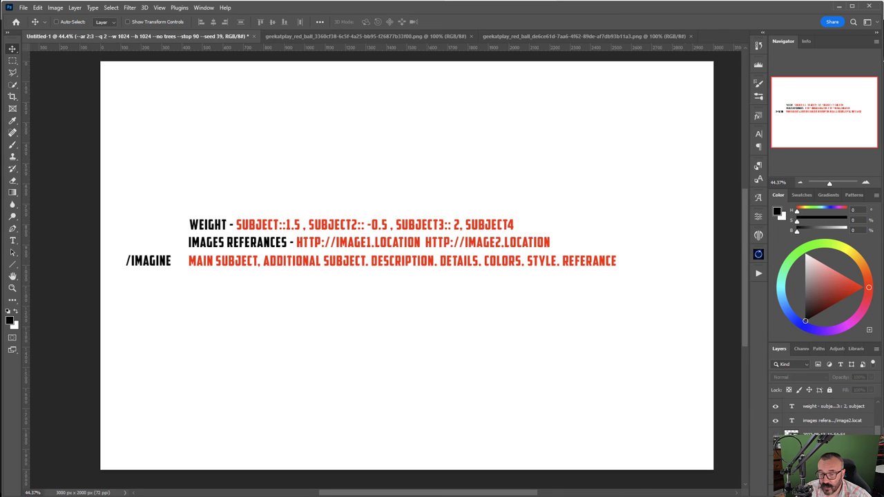
Step: Show the OPTIONS label and its parameter line, starting with --AR 2:3 --Q 2, beneath the main subject line
{"action": "scroll", "coordinate": [821, 414], "scroll_direction": "down", "scroll_amount": 1}
{"action": "scroll", "coordinate": [822, 414], "scroll_direction": "down", "scroll_amount": 1}
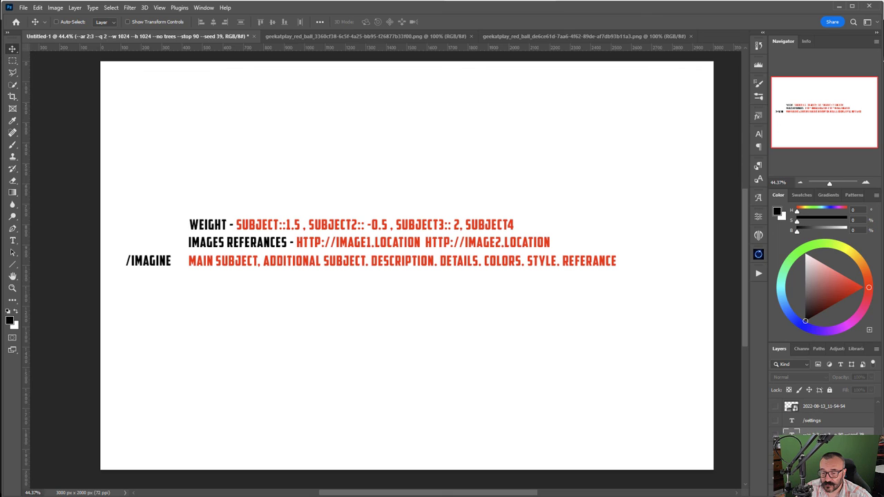
{"action": "scroll", "coordinate": [821, 414], "scroll_direction": "up", "scroll_amount": 1}
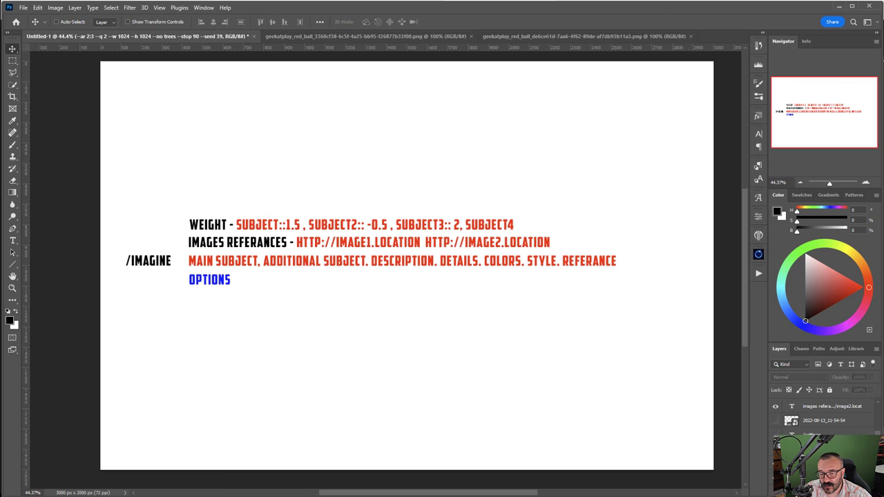
{"action": "scroll", "coordinate": [821, 414], "scroll_direction": "down", "scroll_amount": 1}
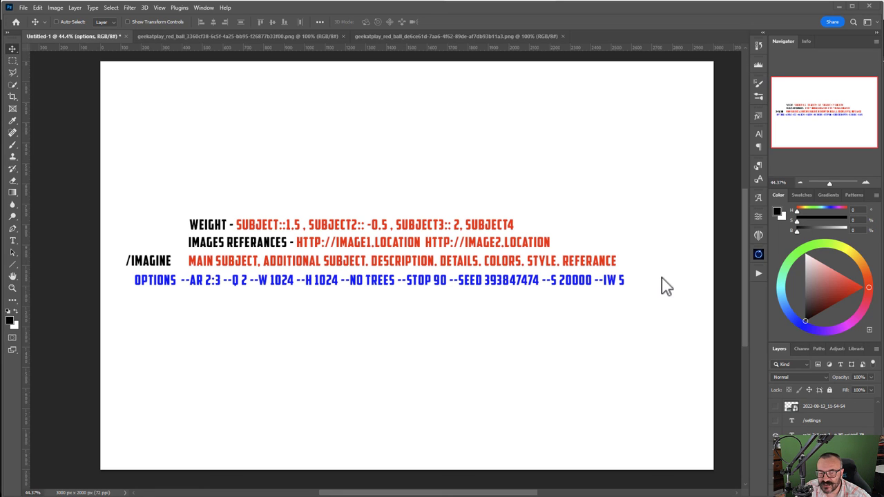
Step: Show the /settings text layer and the bot settings screenshot layer, and shift the OPTIONS label slightly left to align with /SETTINGS
{"action": "left_click", "coordinate": [775, 420]}
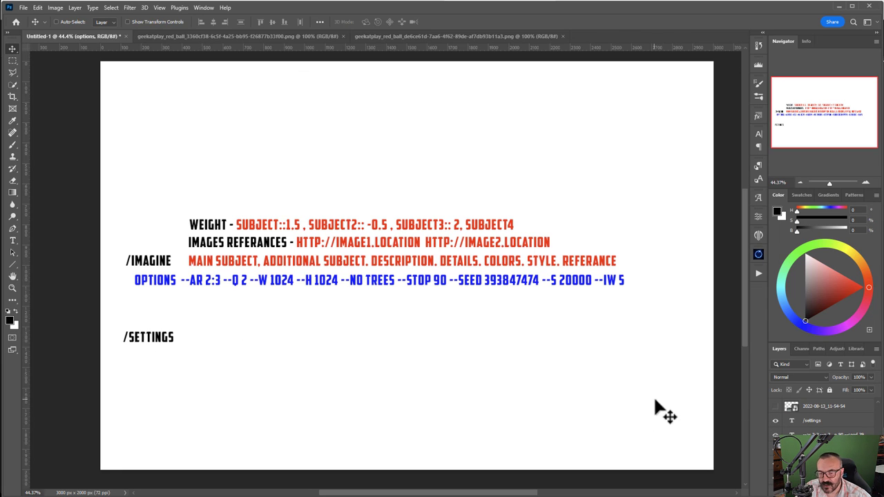
{"action": "left_click", "coordinate": [774, 406]}
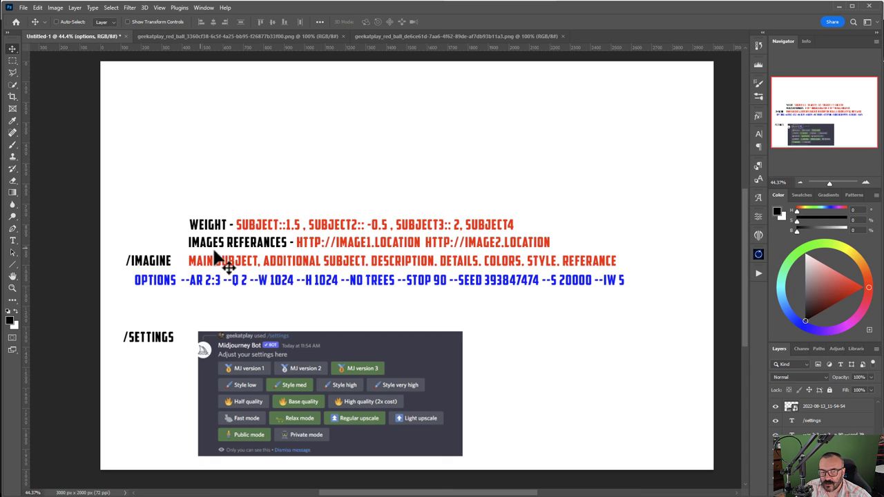
{"action": "mouse_move", "coordinate": [243, 230]}
{"action": "left_mouse_down"}
{"action": "mouse_move", "coordinate": [411, 230]}
{"action": "mouse_move", "coordinate": [225, 222]}
{"action": "mouse_move", "coordinate": [243, 233]}
{"action": "left_mouse_up"}
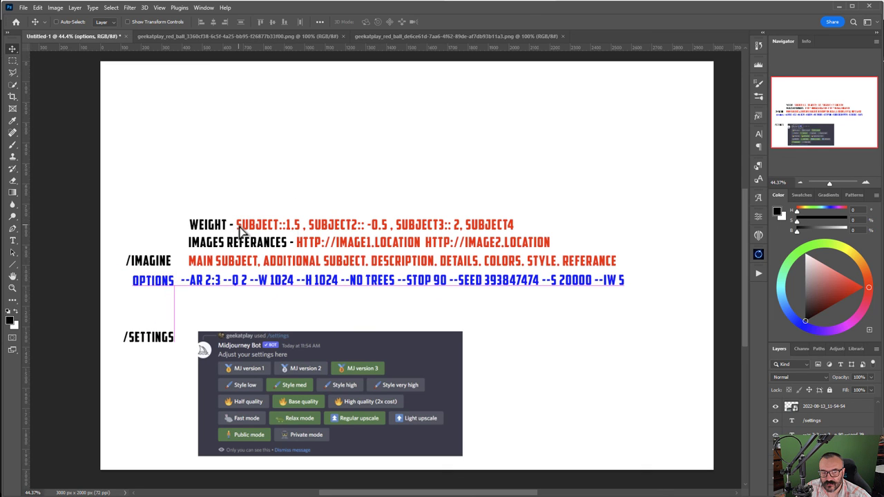